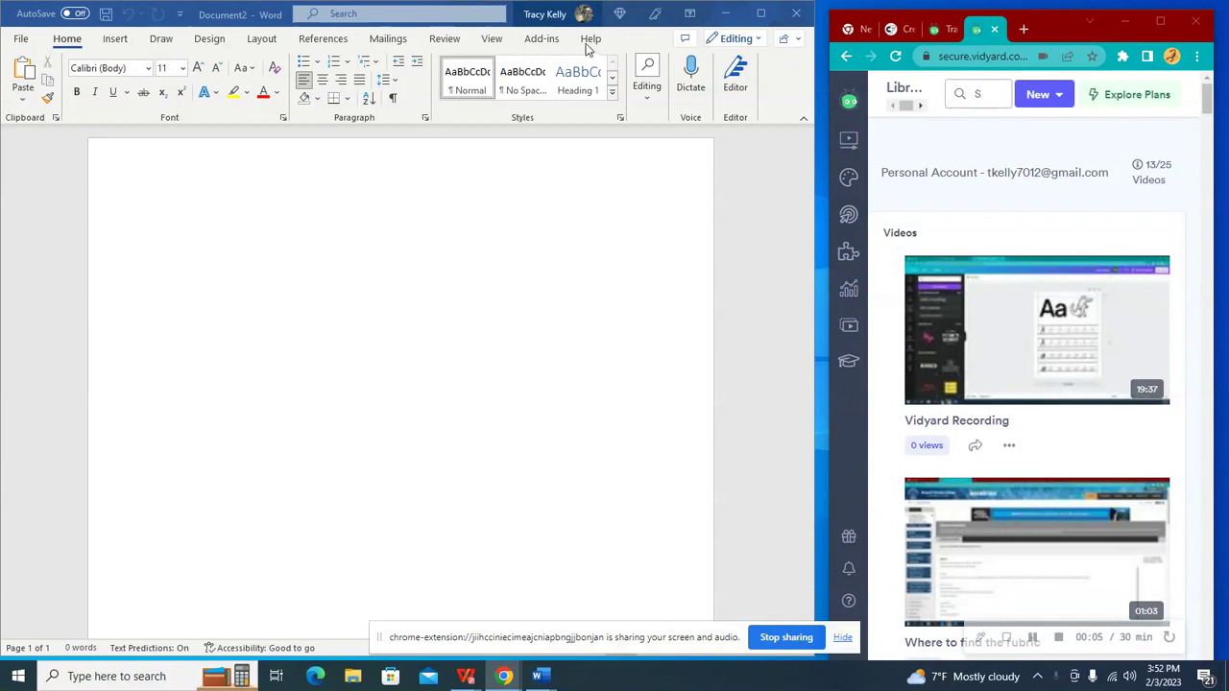
left_click(146, 9)
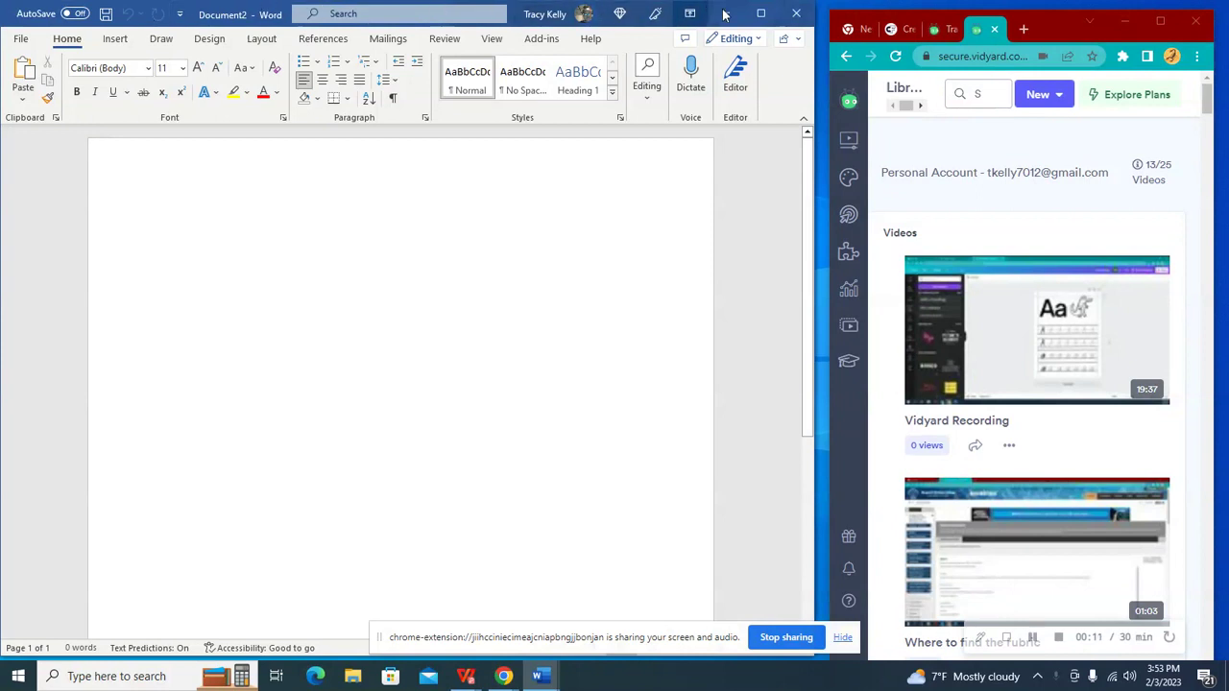
left_click(620, 12)
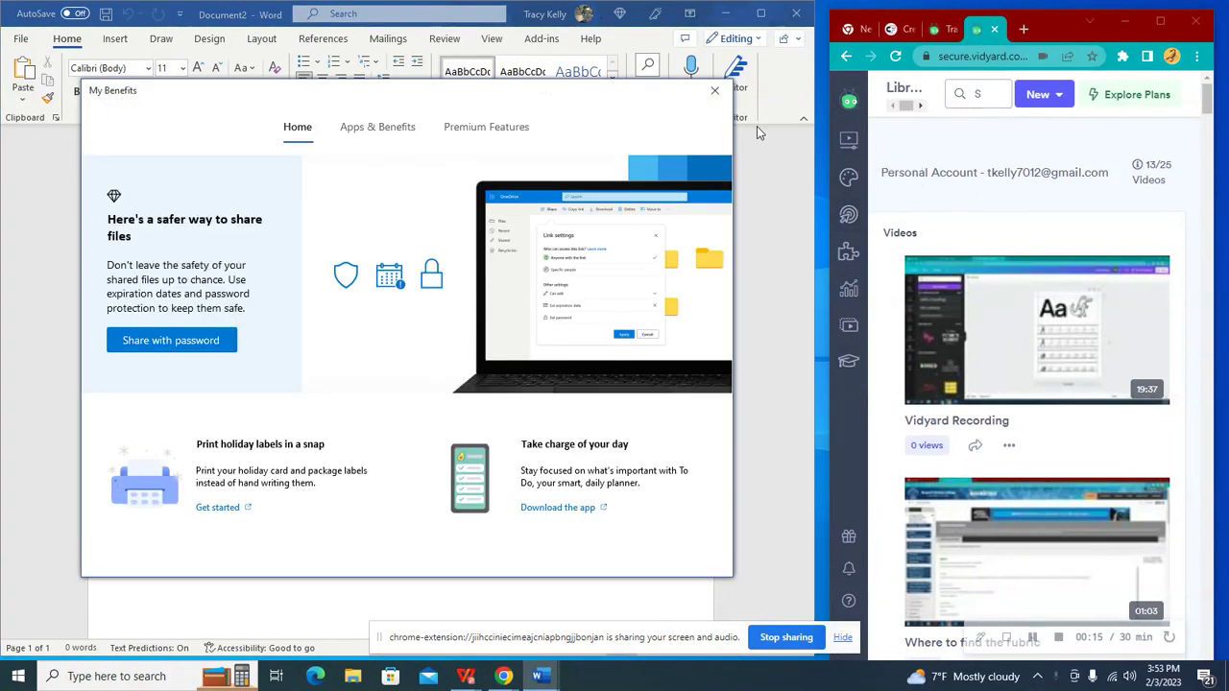
left_click(715, 90)
Step: Widen the document window to nearly the full width of the screen
left_click_drag(814, 255, 1174, 266)
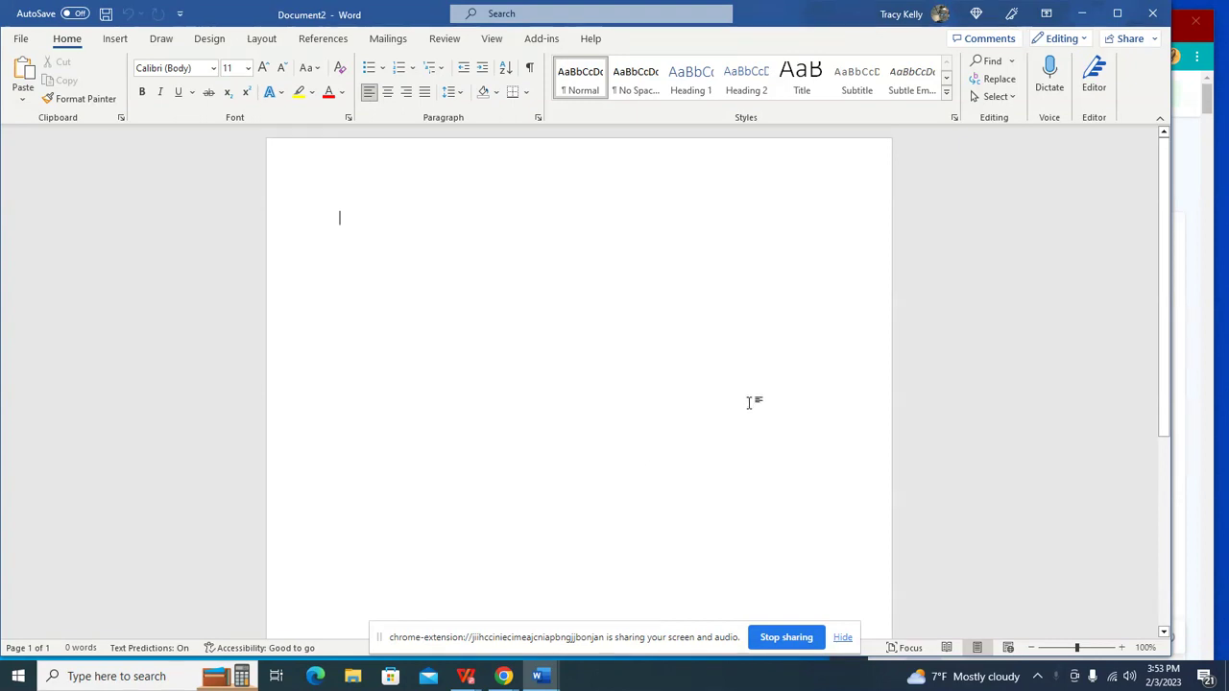
left_click_drag(1172, 331, 1223, 320)
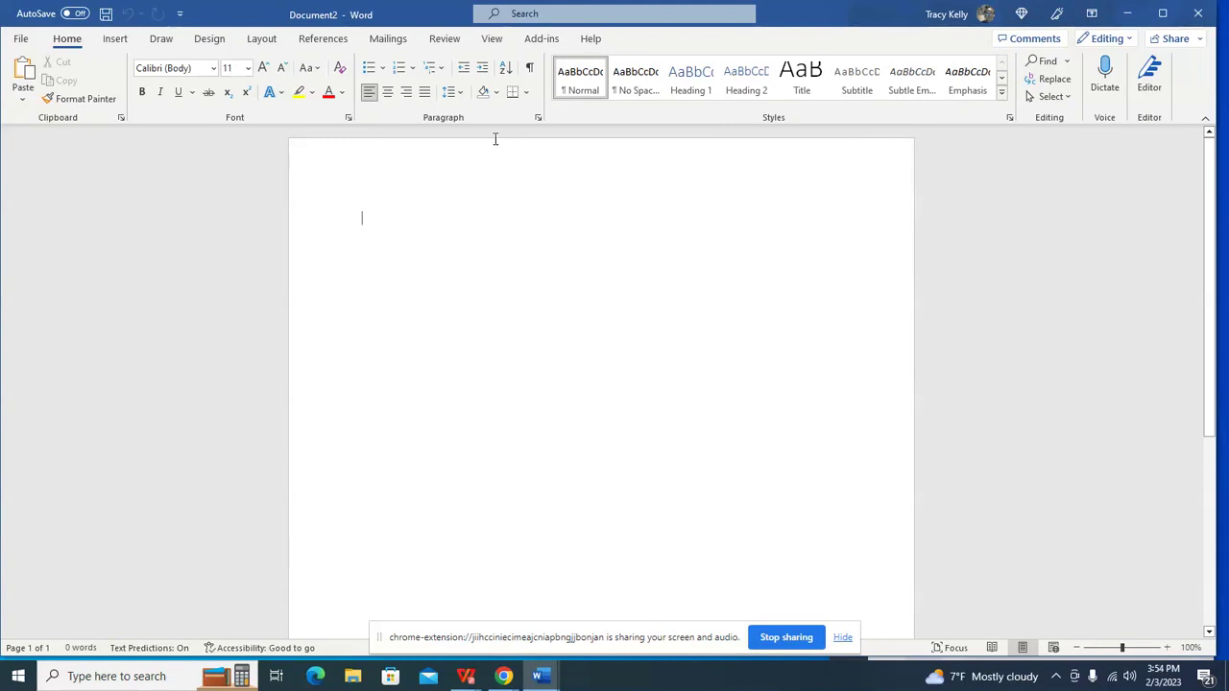
Step: Set the document's top, bottom and right page margins to 0.5 inch
left_click(516, 12)
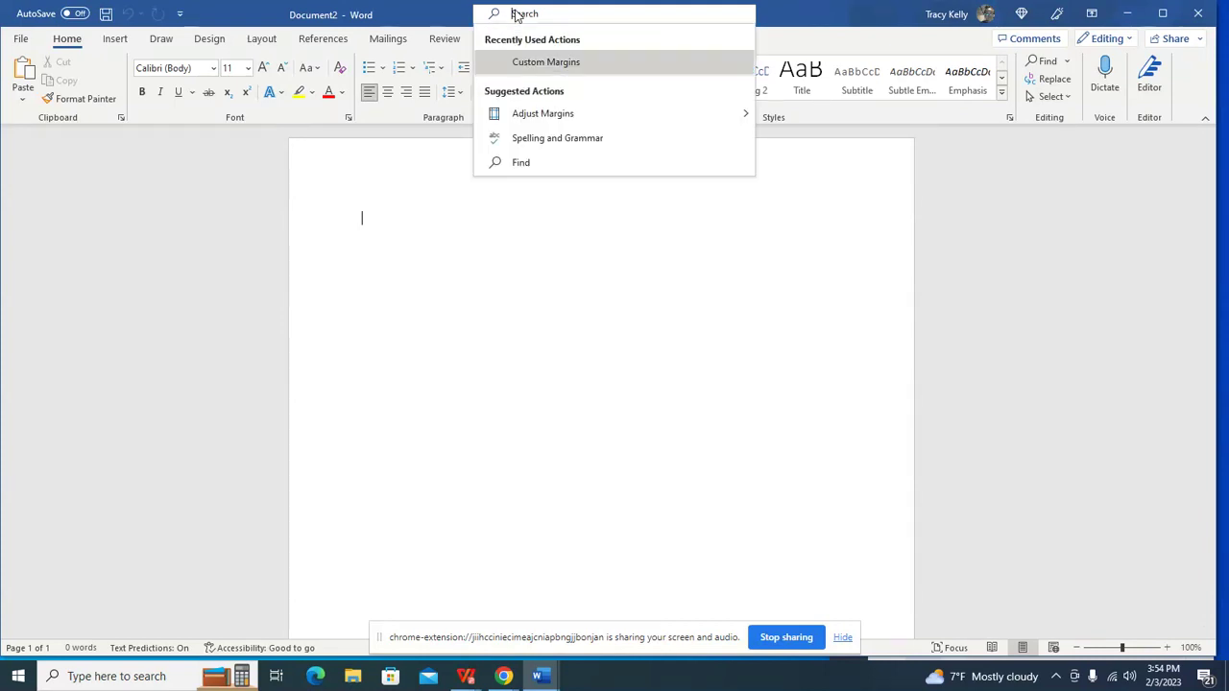
left_click(537, 61)
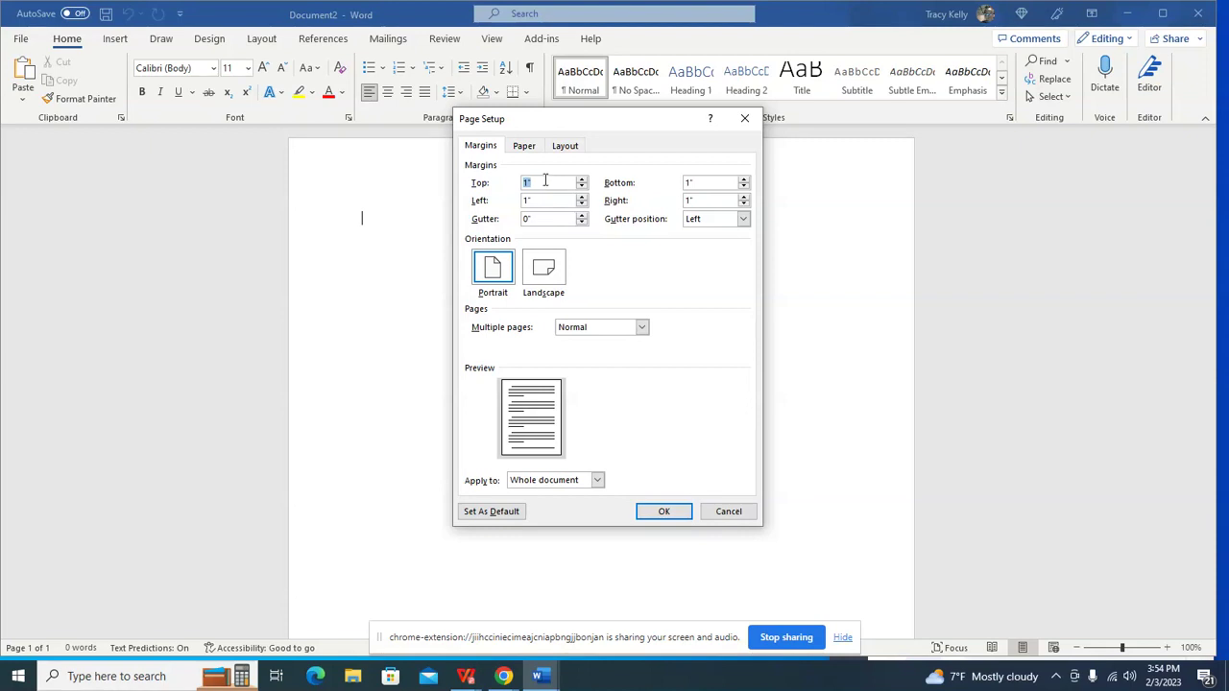
type(".5")
key("Tab")
left_click_drag(699, 182, 671, 185)
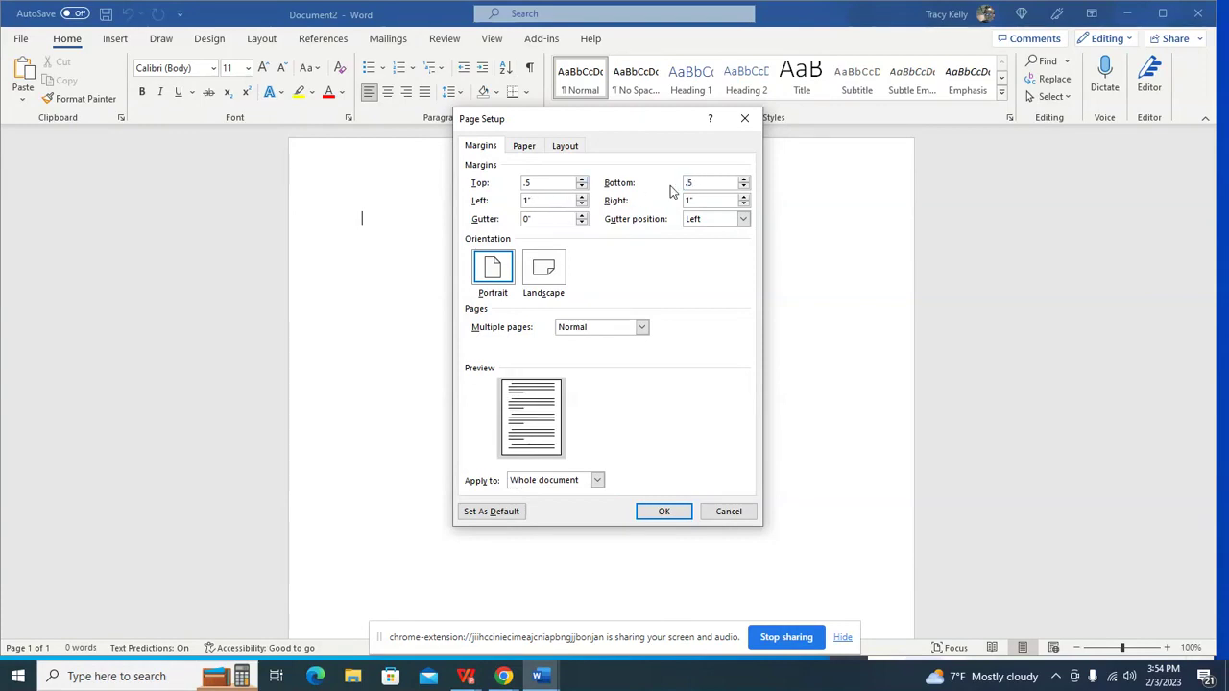
left_click_drag(702, 200, 684, 200)
left_click(678, 513)
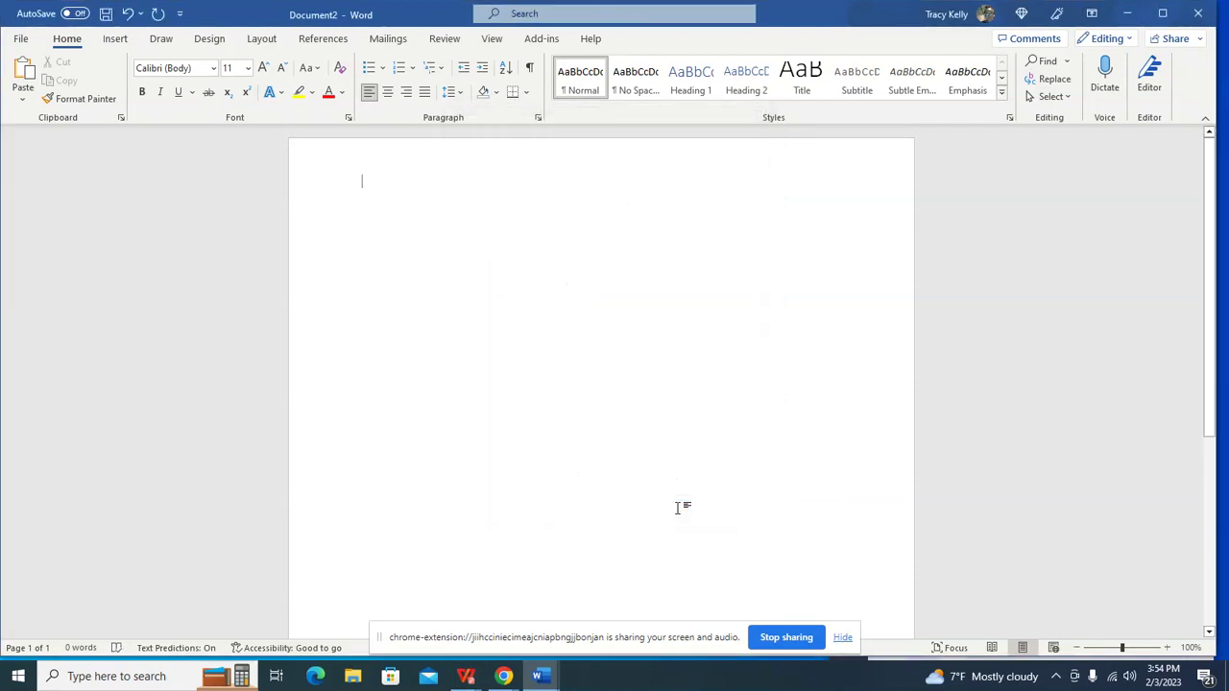
Step: Insert a table with 23 columns and 34 rows at the start of the document
left_click(114, 38)
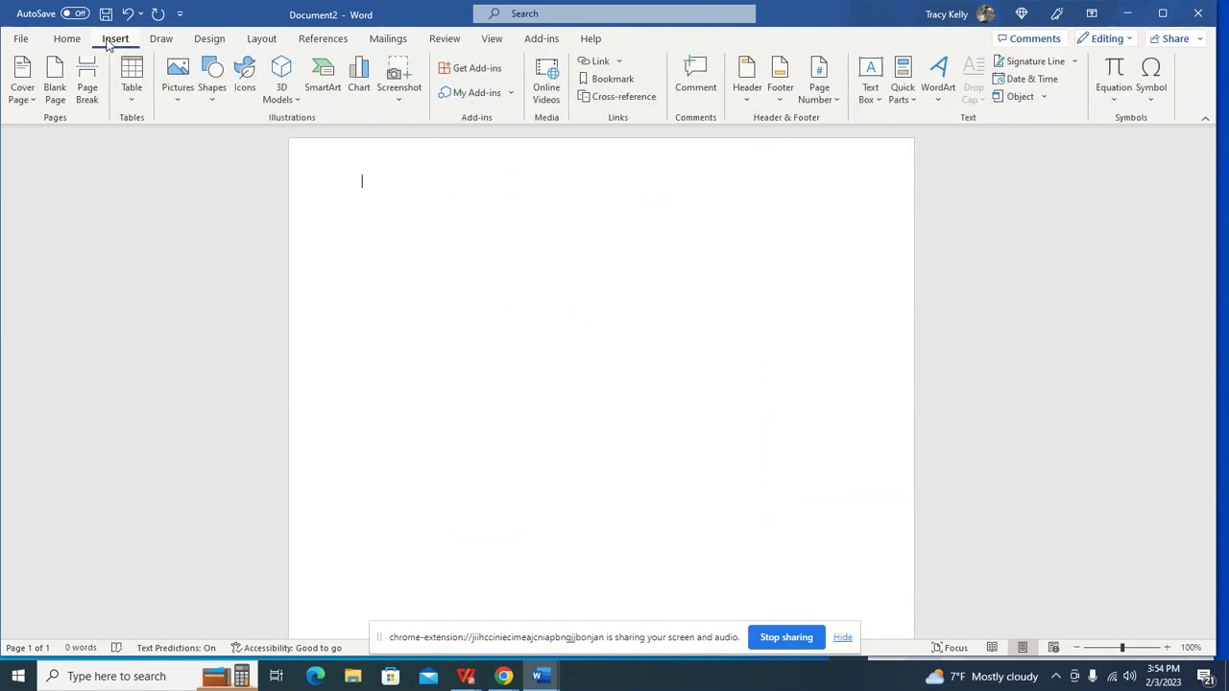
left_click(134, 96)
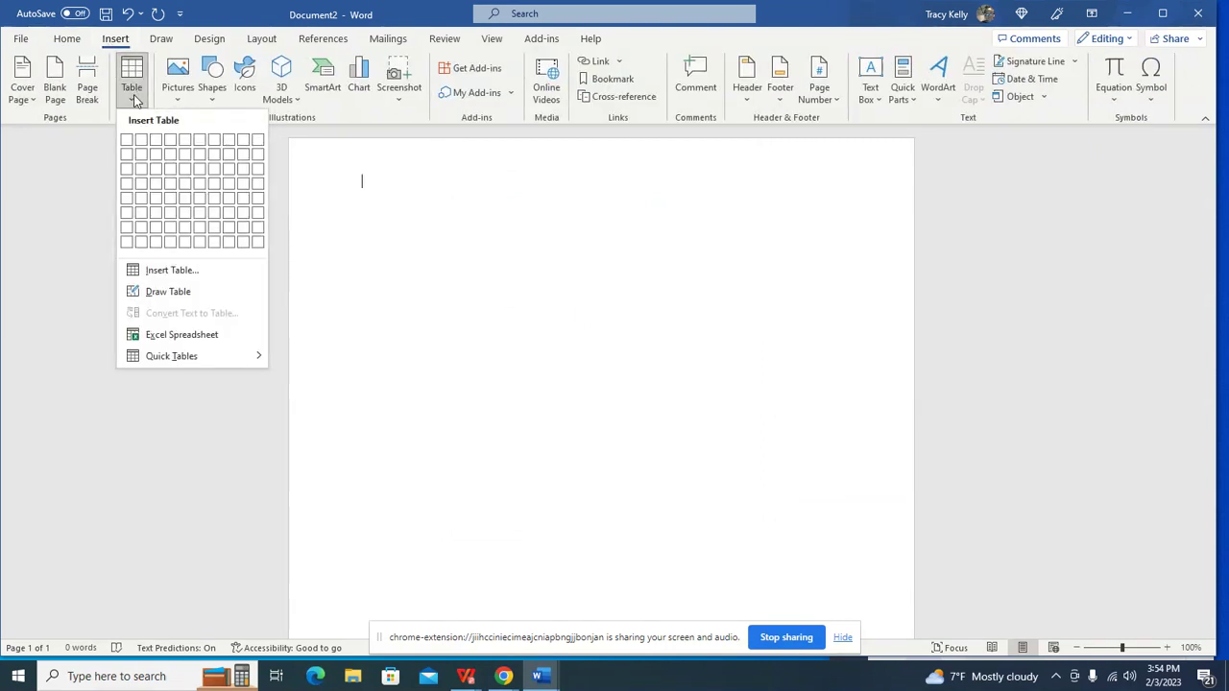
left_click(186, 271)
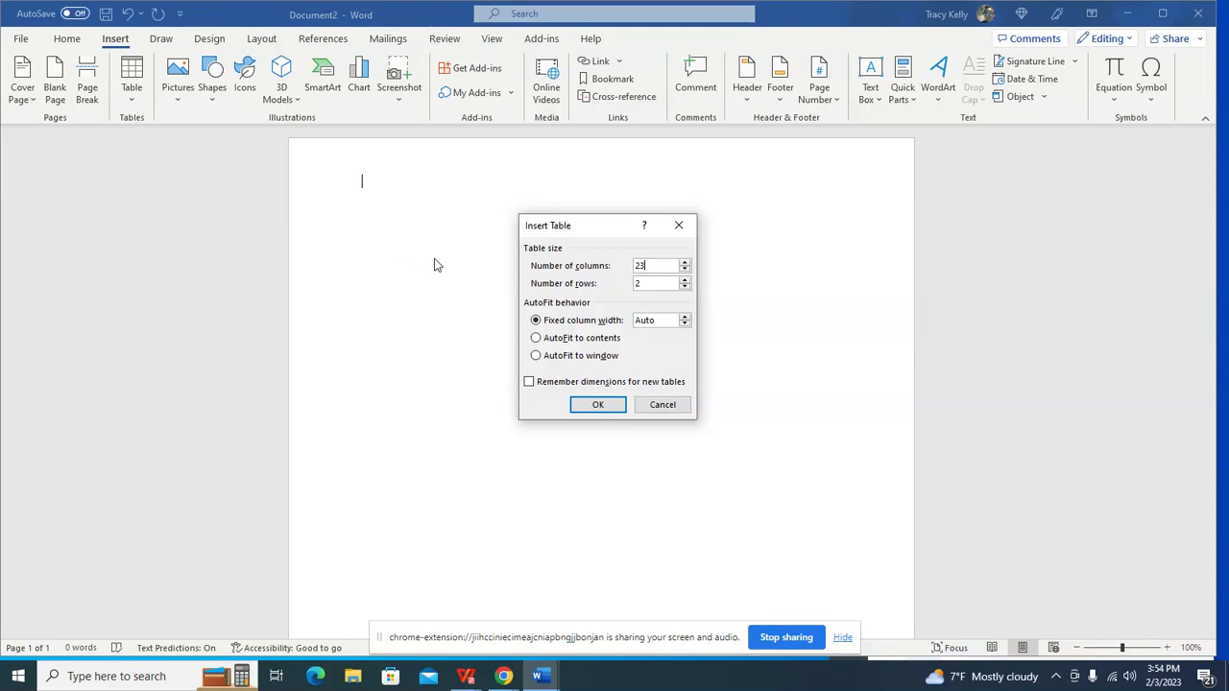
key("Tab")
left_click(621, 403)
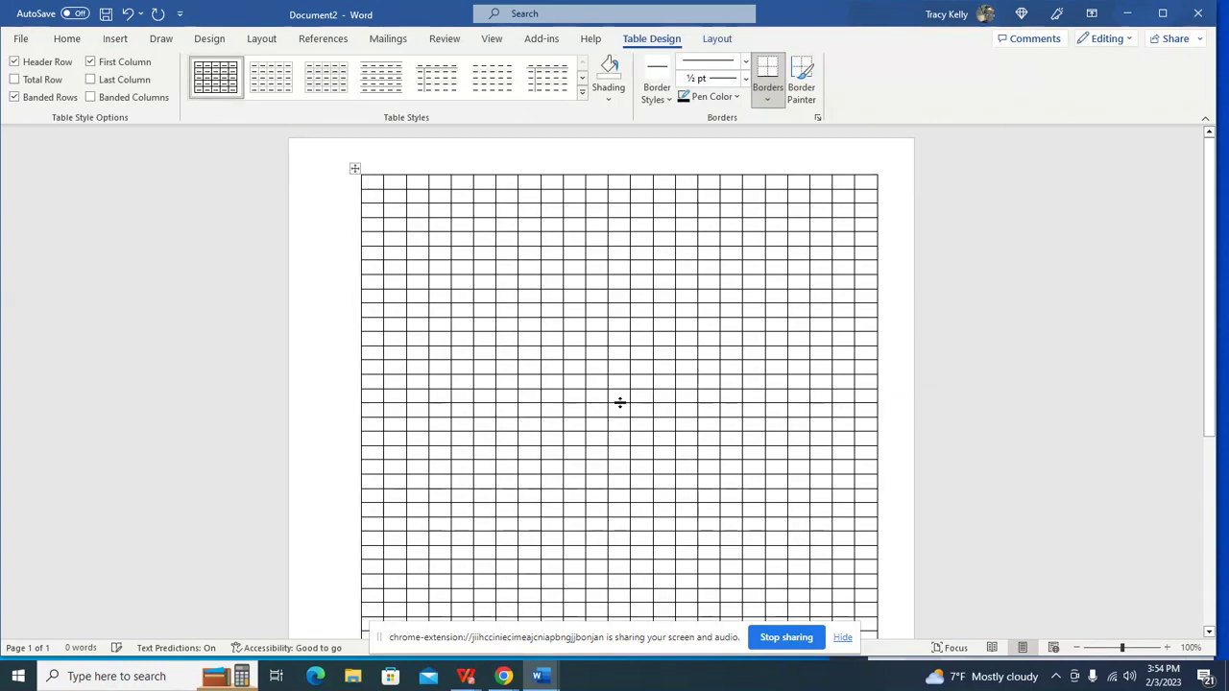
Step: Move the whole table slightly down the page
left_click(354, 169)
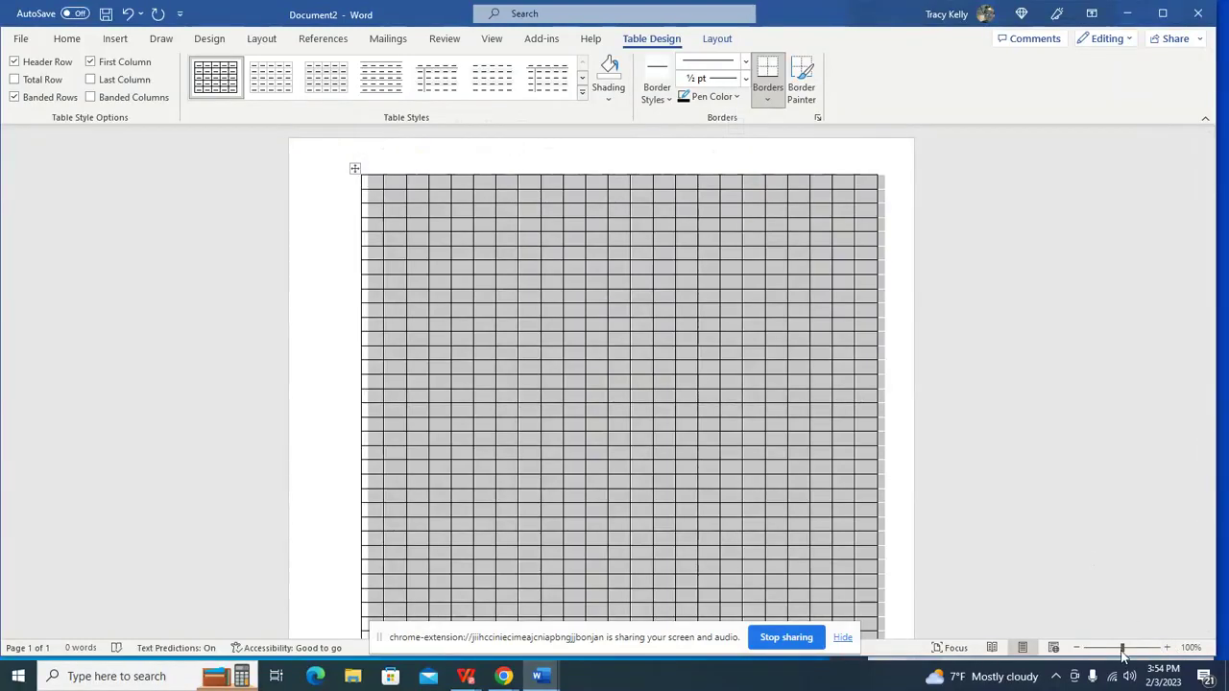
left_click_drag(1123, 655, 1116, 660)
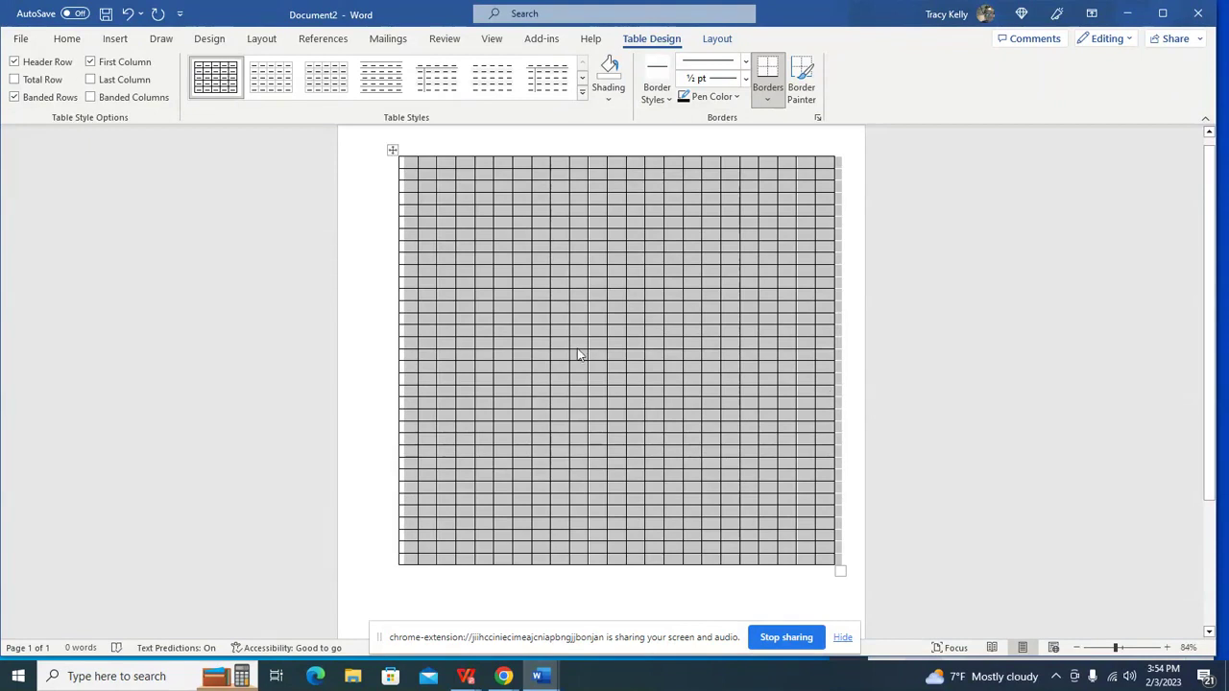
left_click_drag(391, 152, 390, 183)
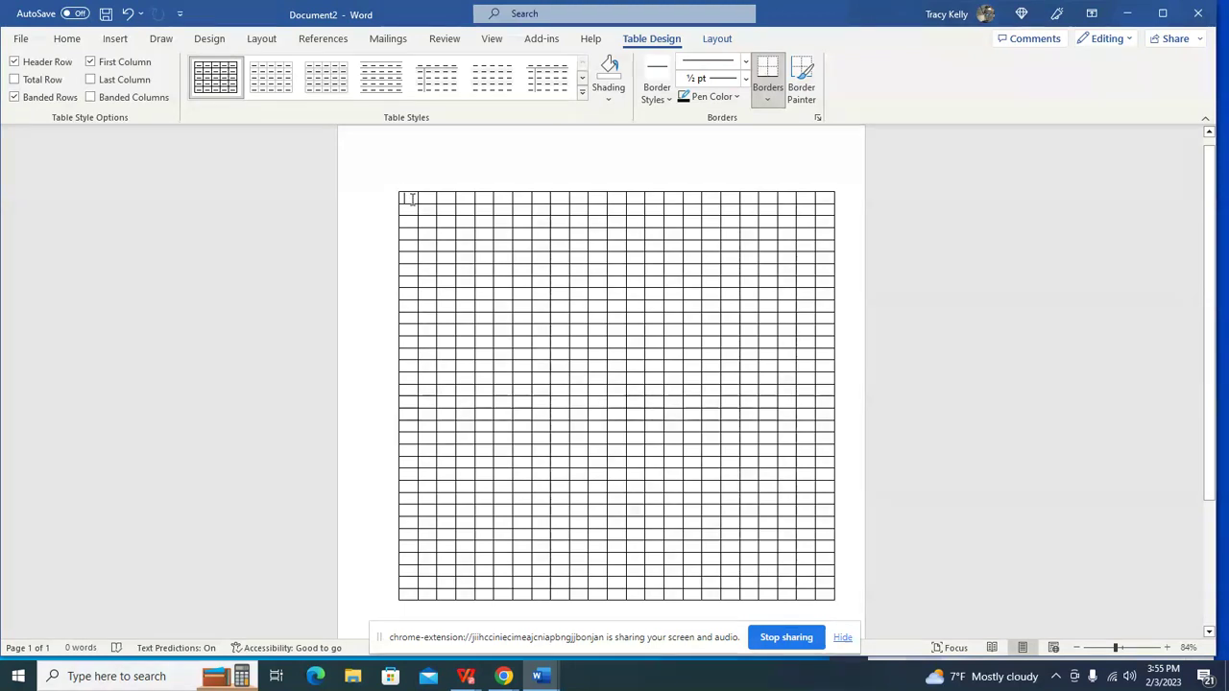
Step: In the table's first row, merge cells 1–7, 9–15 and 17–23 into three wide cells with a single cell between them
left_click_drag(420, 196, 521, 192)
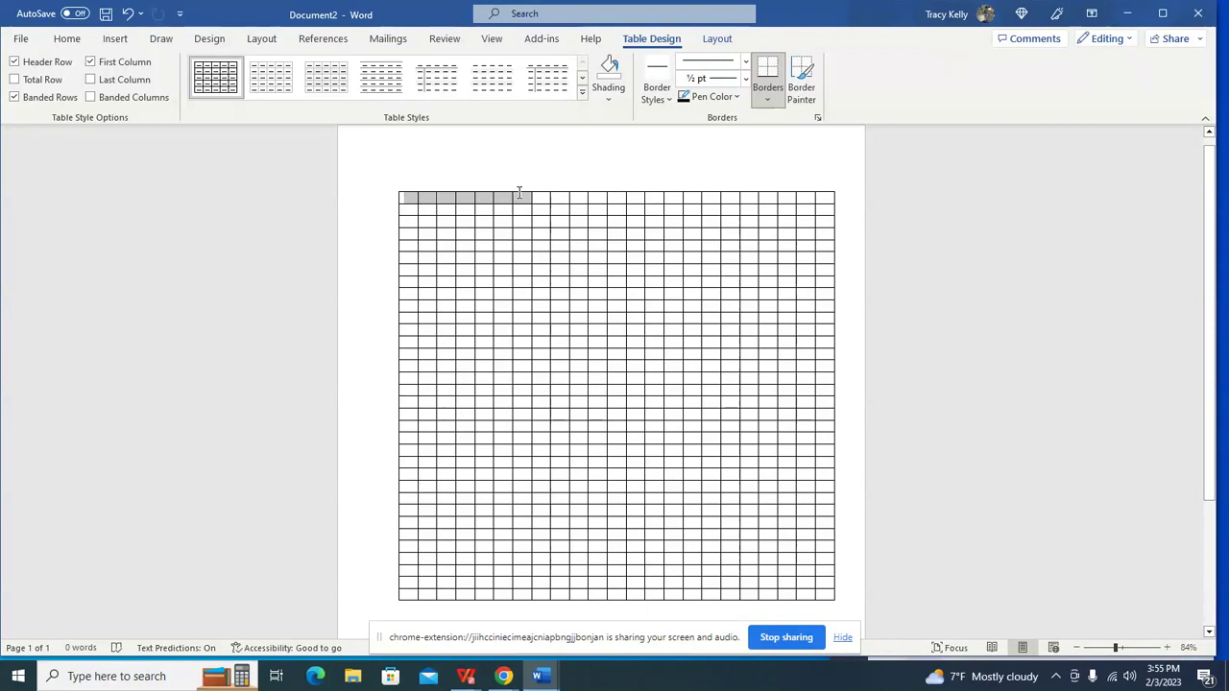
right_click(486, 202)
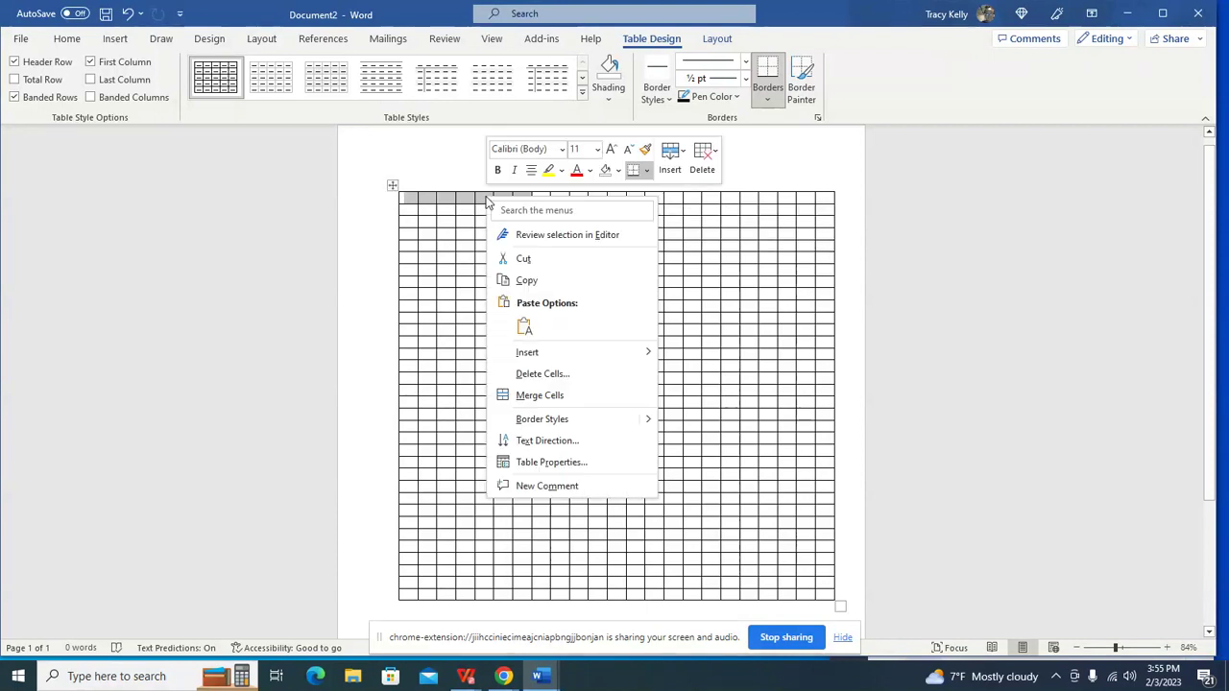
left_click(558, 397)
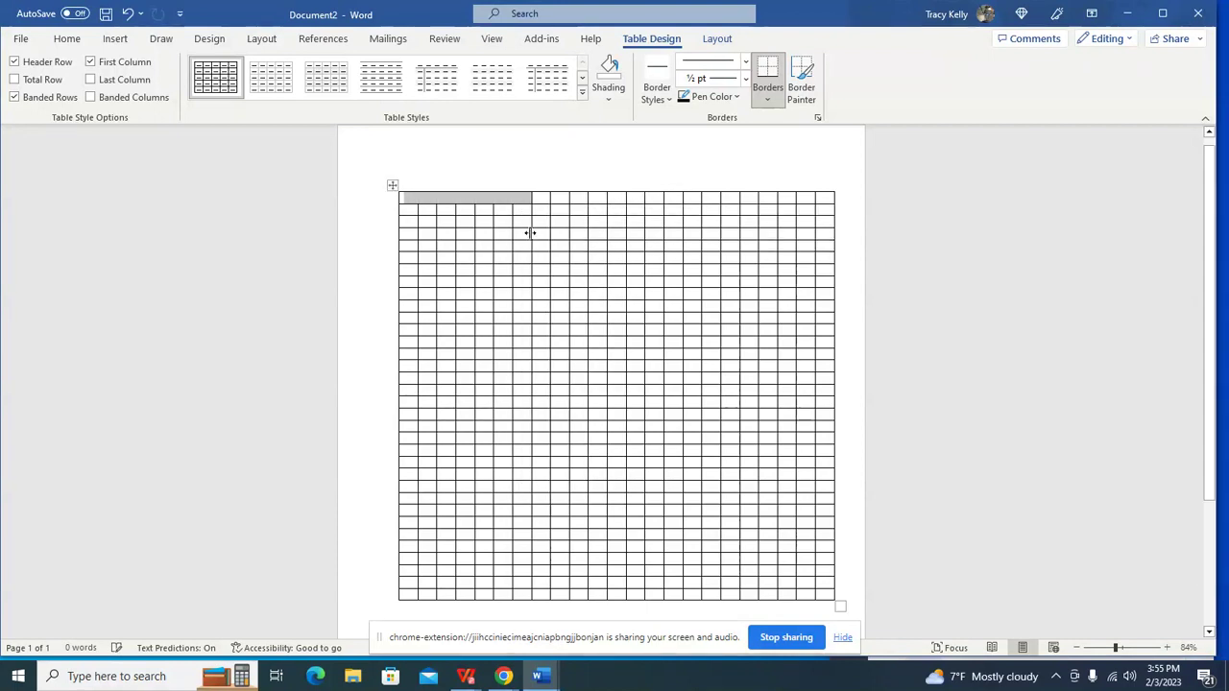
left_click(567, 197)
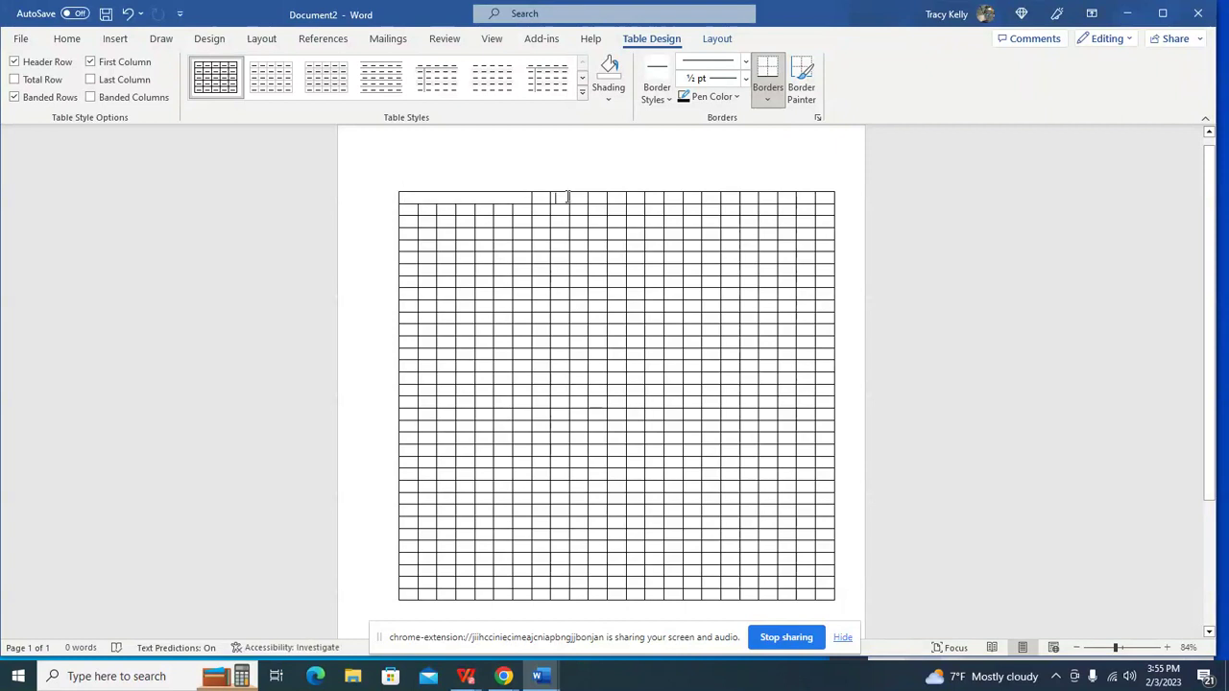
left_click_drag(569, 197, 670, 197)
right_click(639, 198)
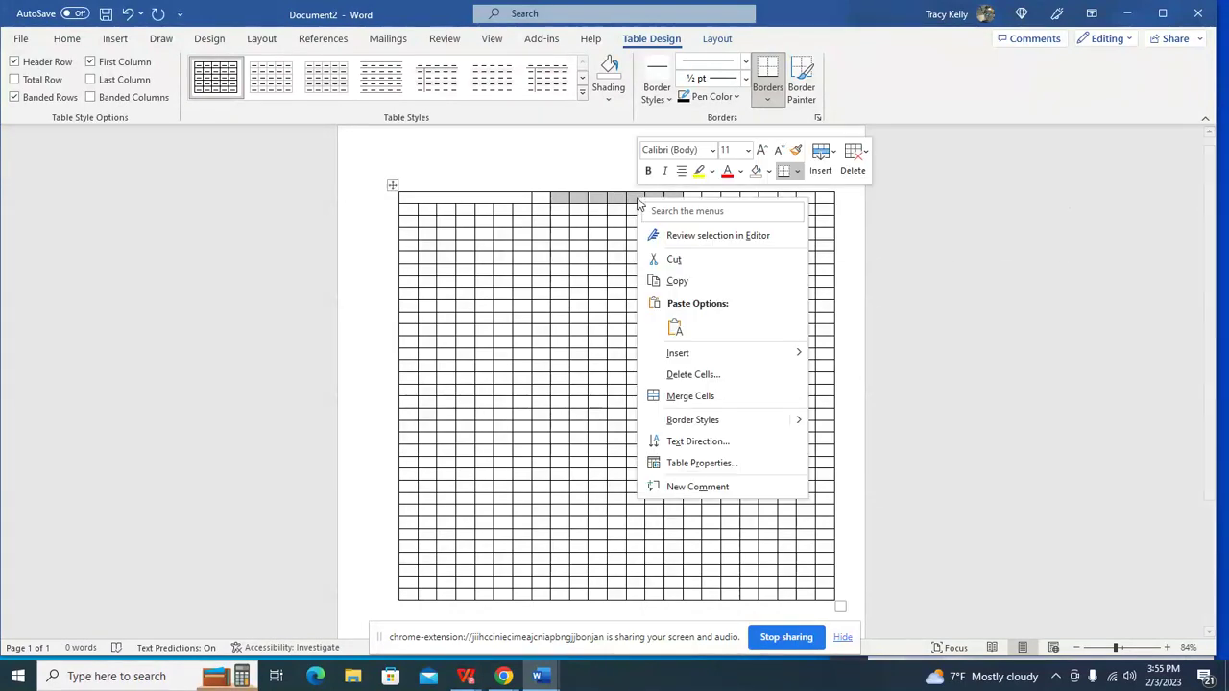
left_click(691, 396)
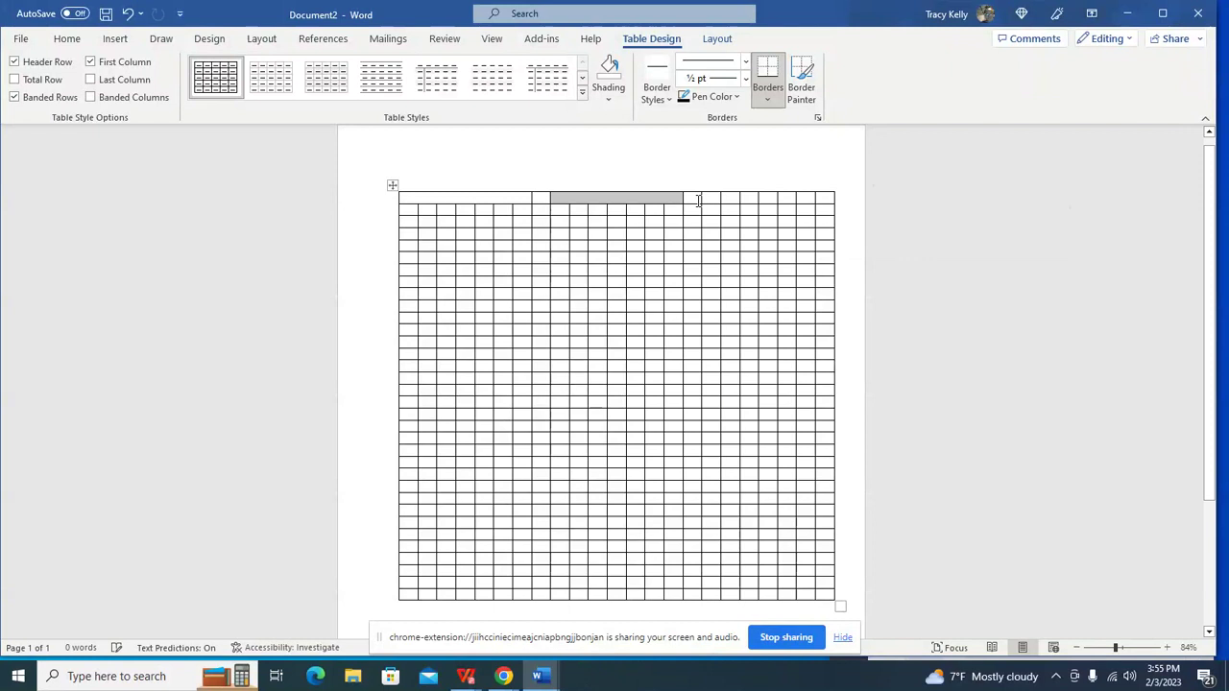
left_click_drag(709, 197, 825, 193)
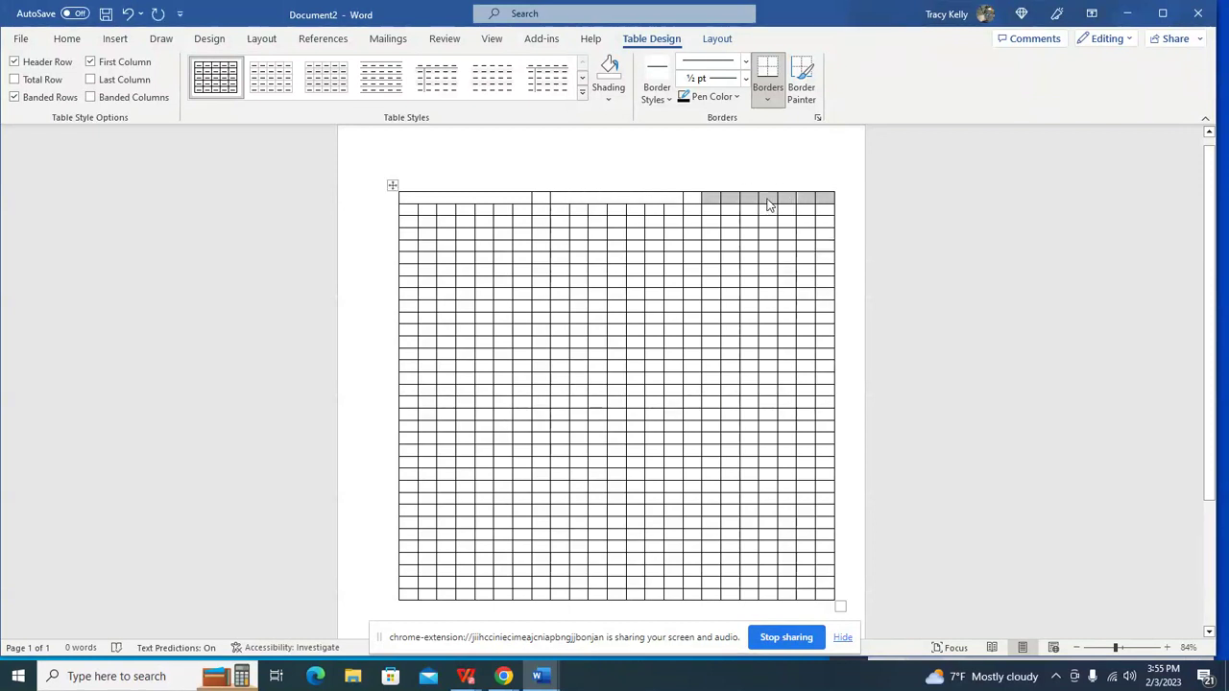
right_click(769, 202)
left_click(821, 398)
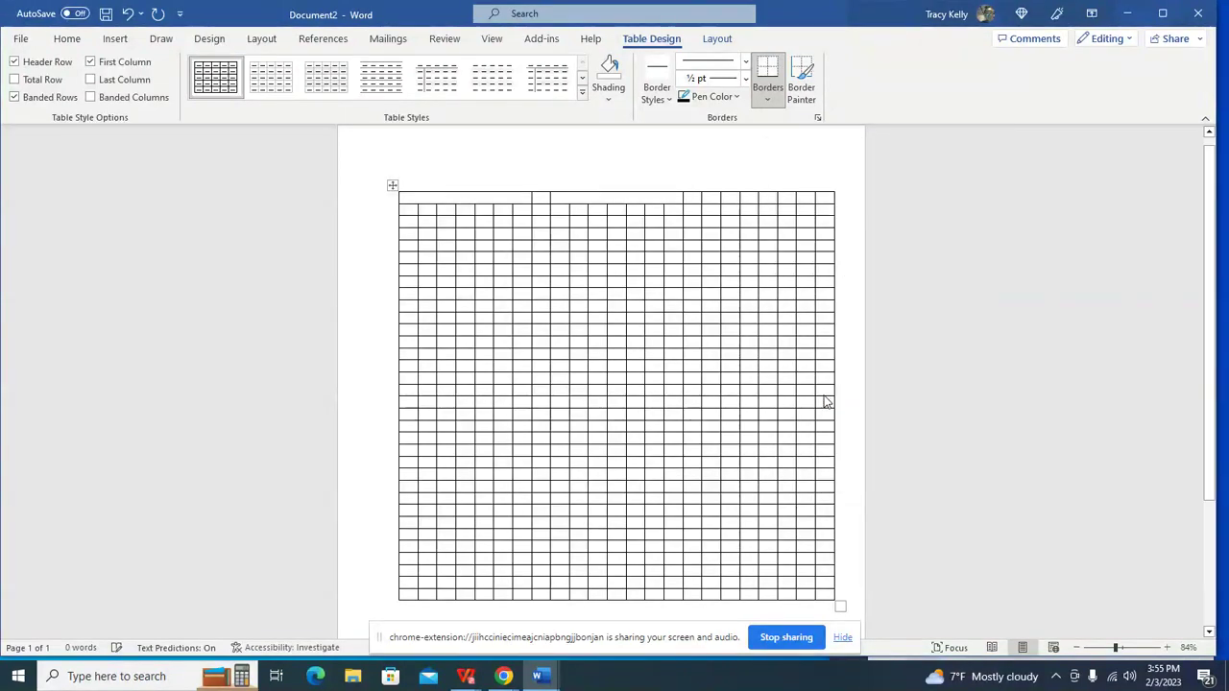
left_click(409, 198)
Step: In the table's eighth row, merge cells 1–7, 9–15 and 17–23 to match the first row's three wide cells
left_click_drag(407, 280, 519, 282)
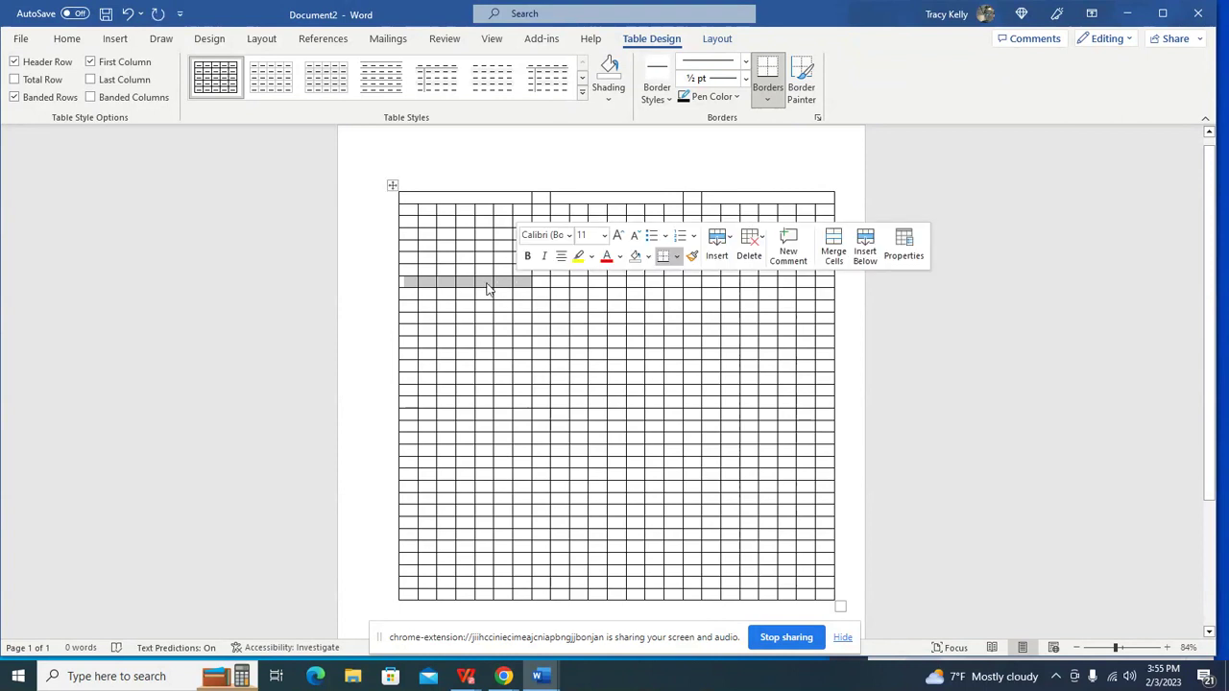
right_click(489, 283)
left_click(544, 479)
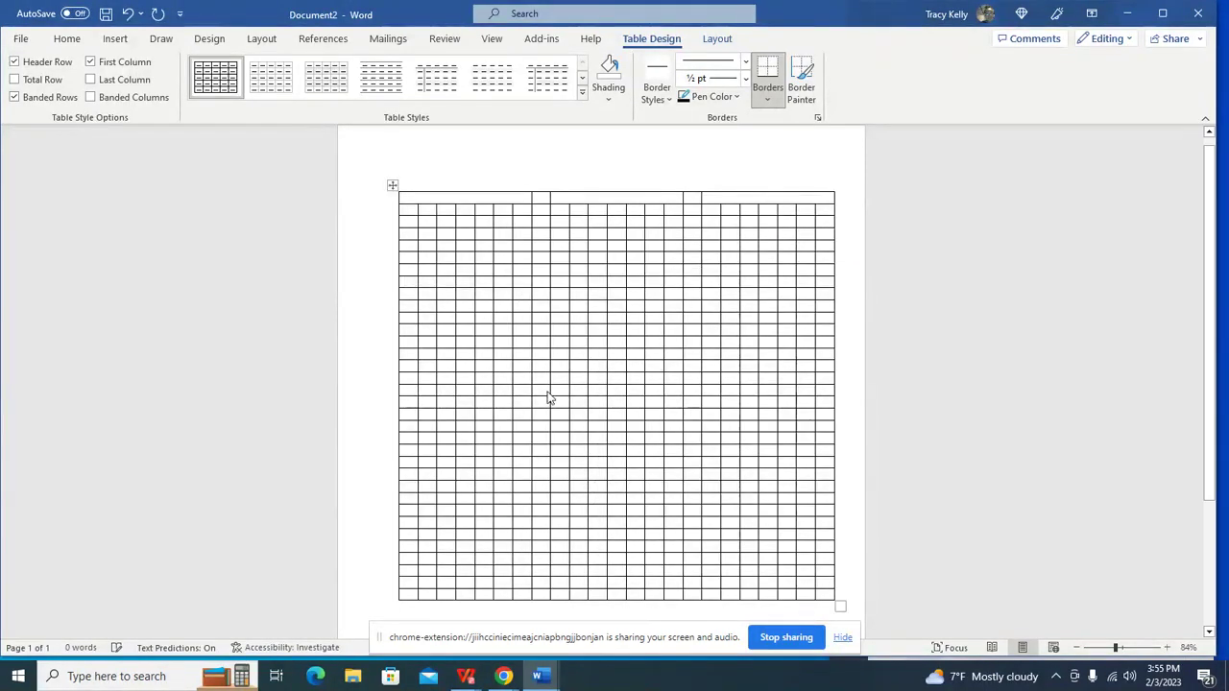
left_click_drag(561, 280, 677, 284)
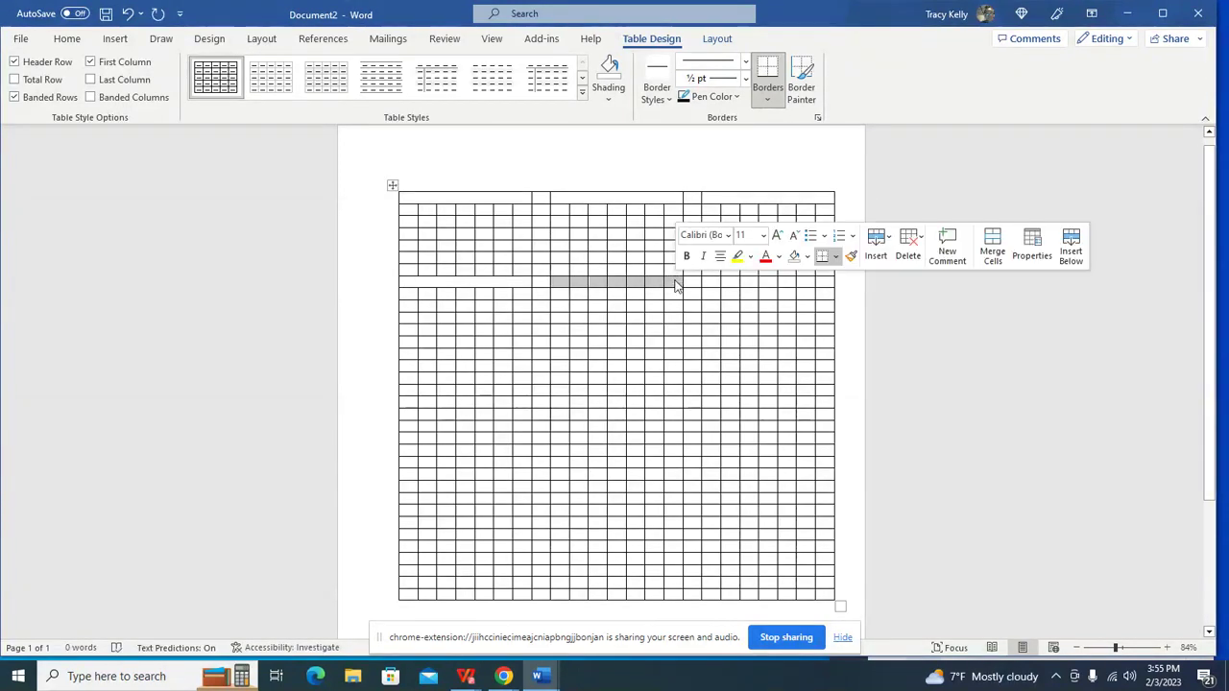
right_click(675, 284)
left_click(733, 477)
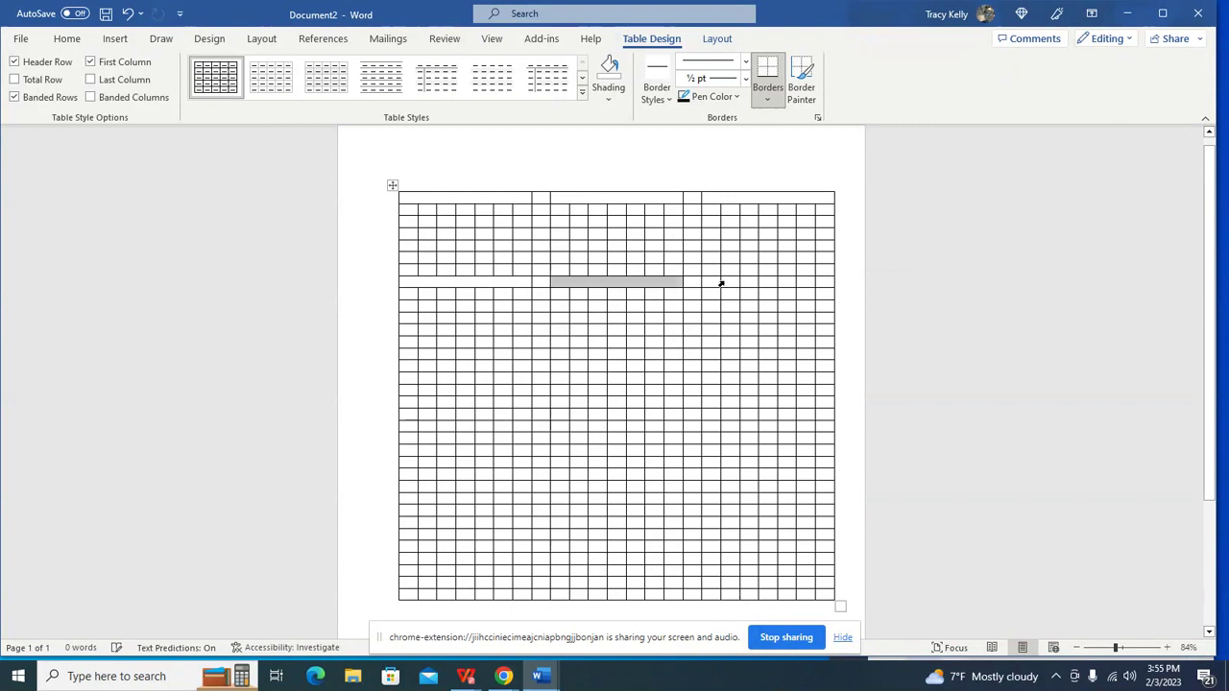
left_click_drag(716, 282, 832, 281)
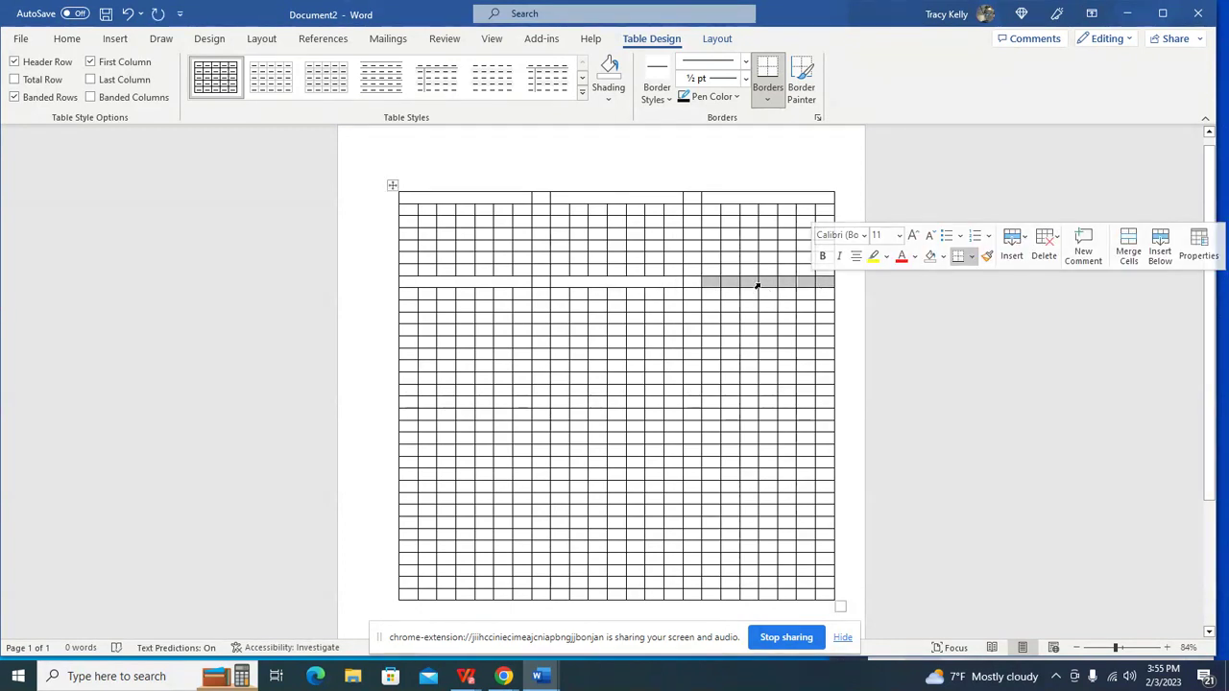
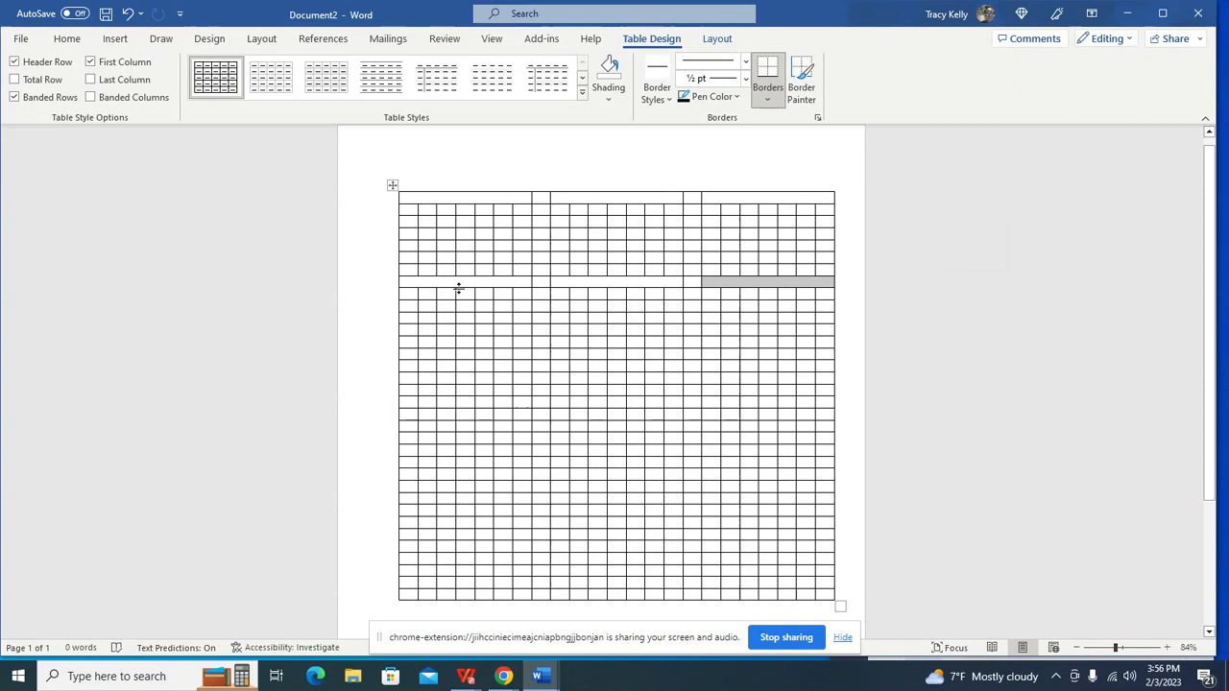
left_click(404, 282)
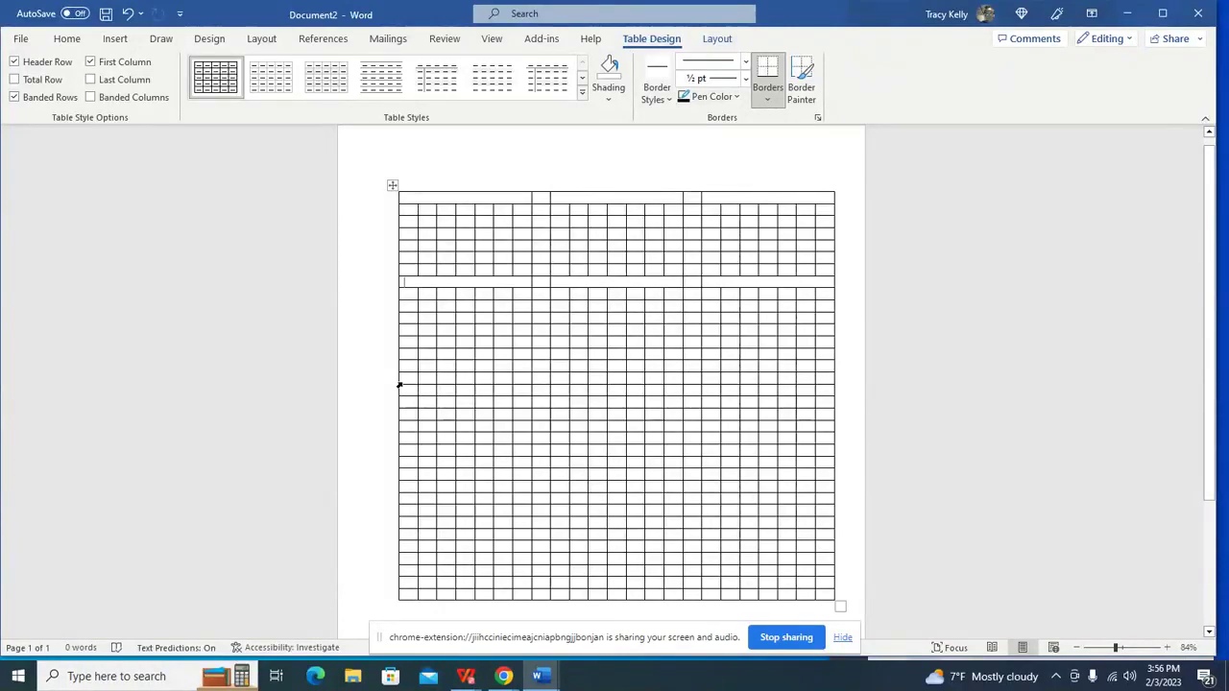
Step: In the table's 17th row, merge cells 1–7, 9–15 and 17–23 into three wide cells
left_click_drag(405, 389, 523, 394)
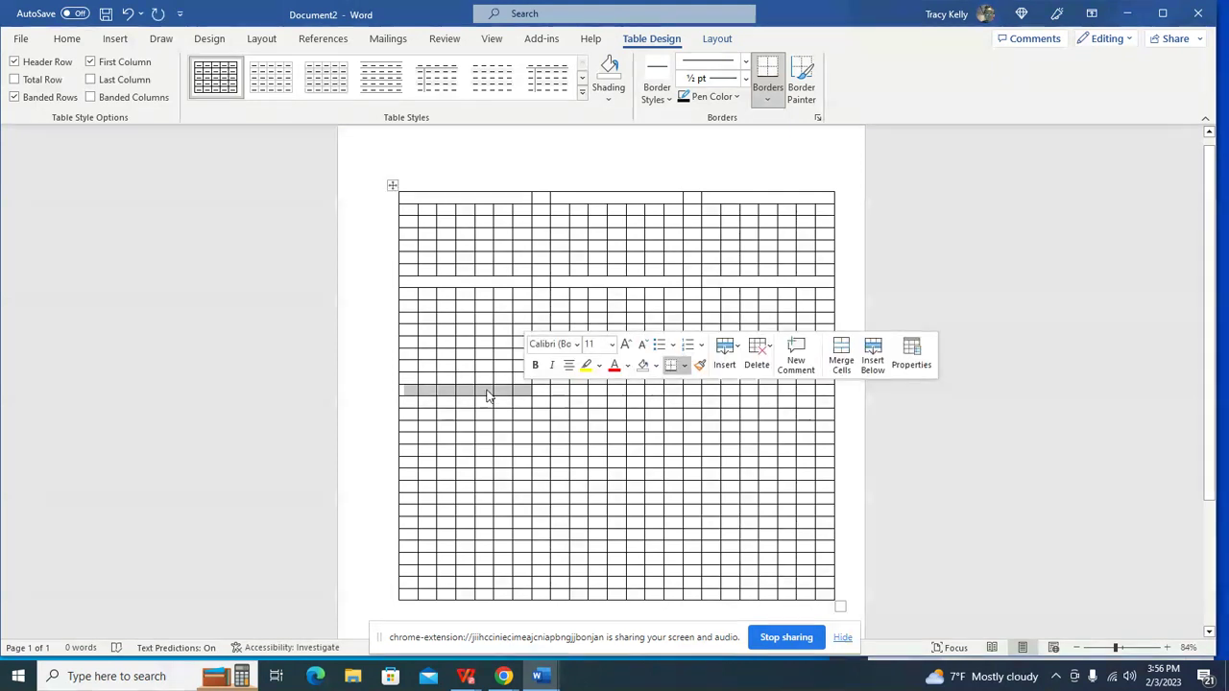
right_click(488, 392)
left_click(530, 288)
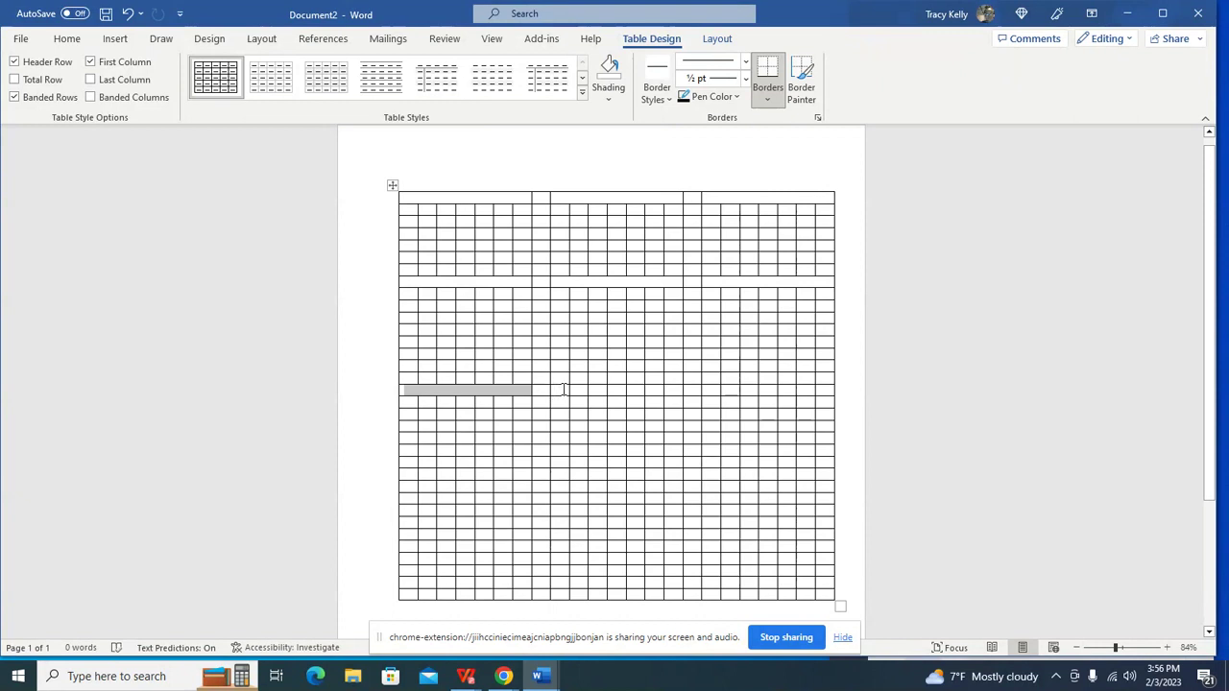
left_click_drag(564, 389, 670, 394)
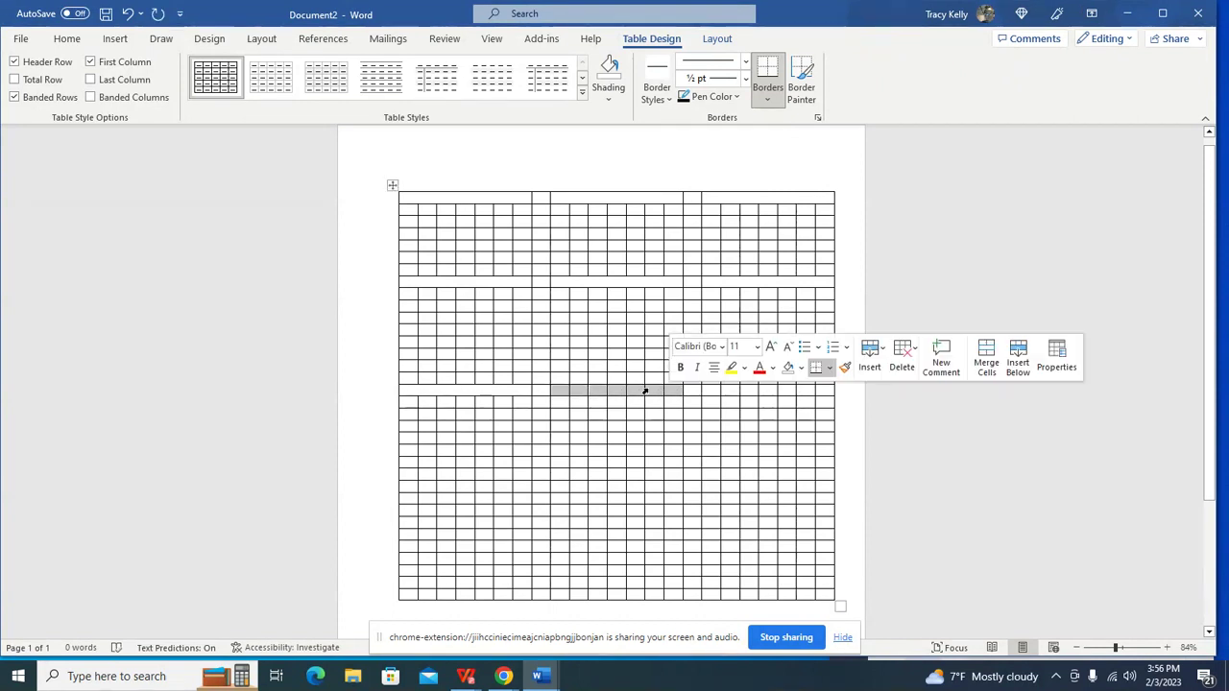
right_click(648, 390)
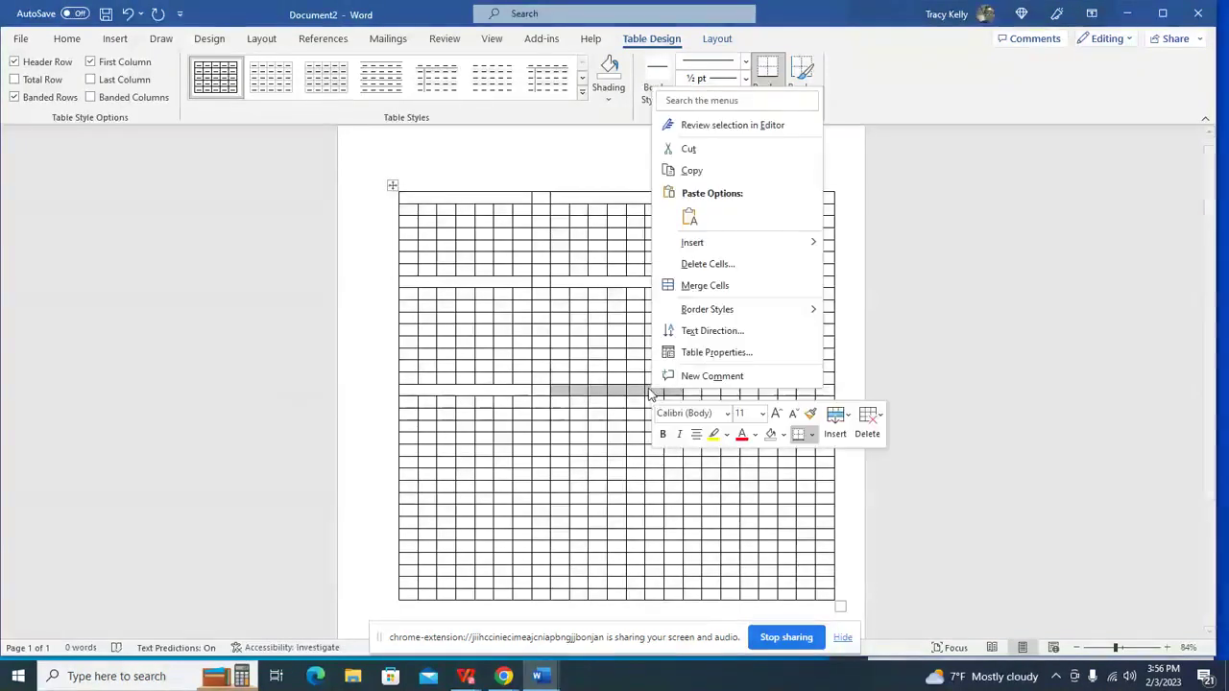
left_click(697, 286)
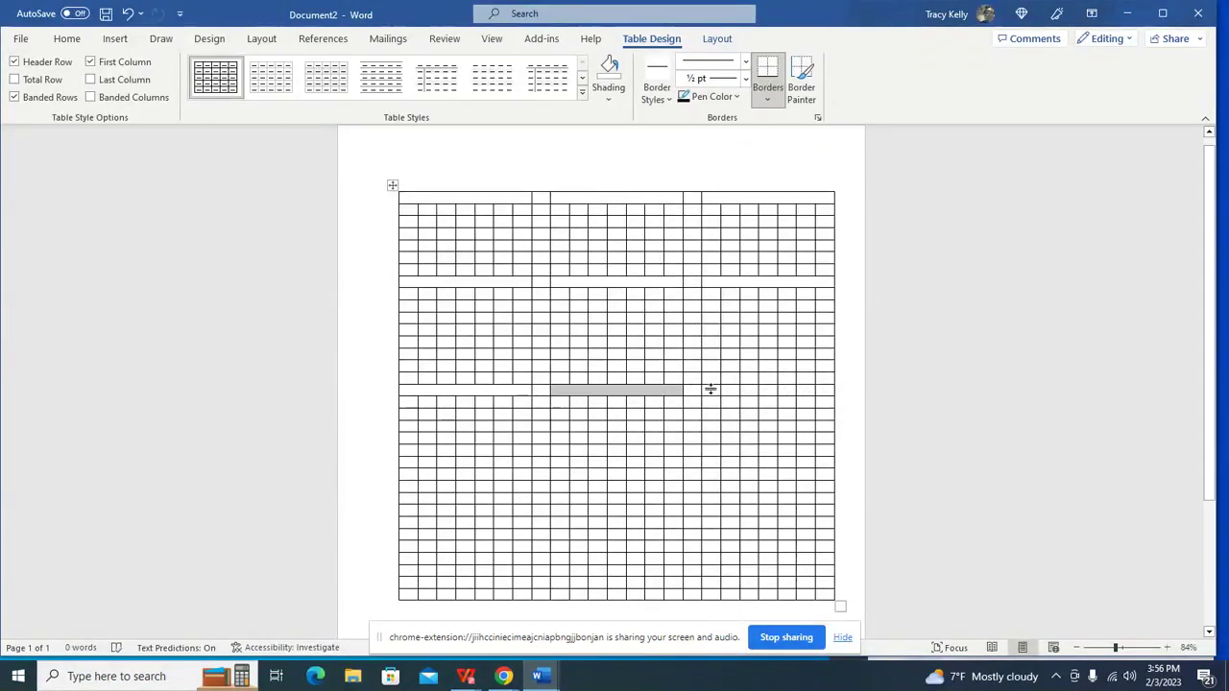
left_click_drag(714, 390, 821, 394)
right_click(778, 391)
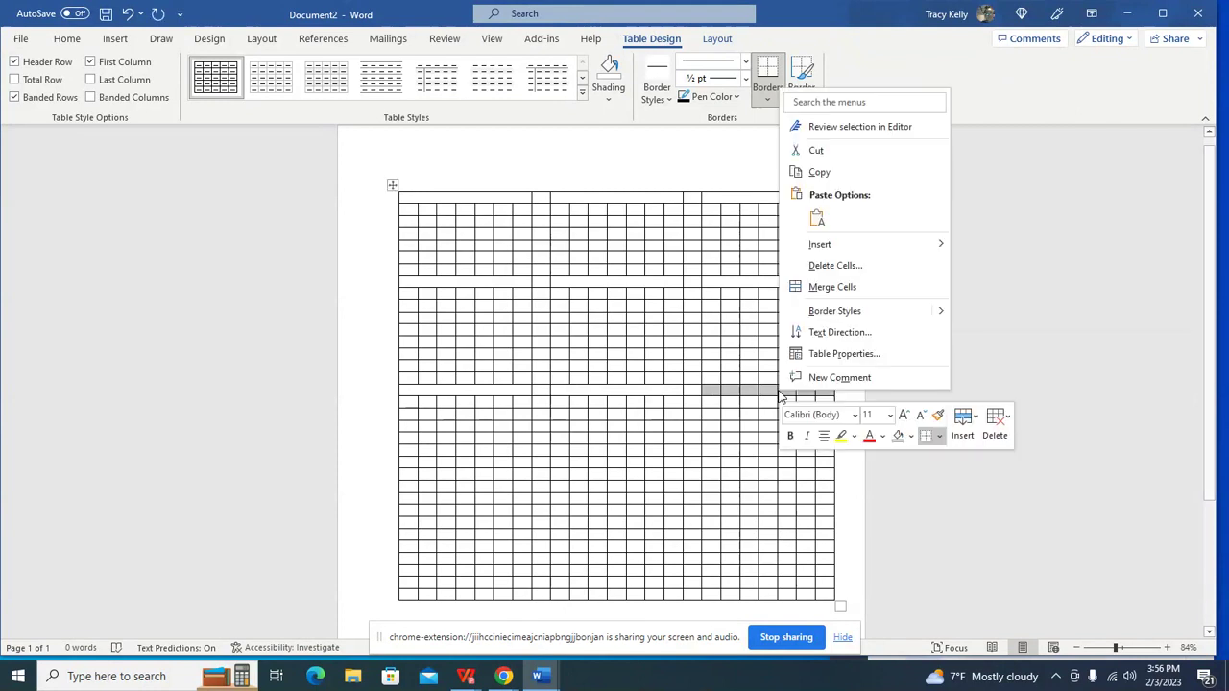
left_click(821, 287)
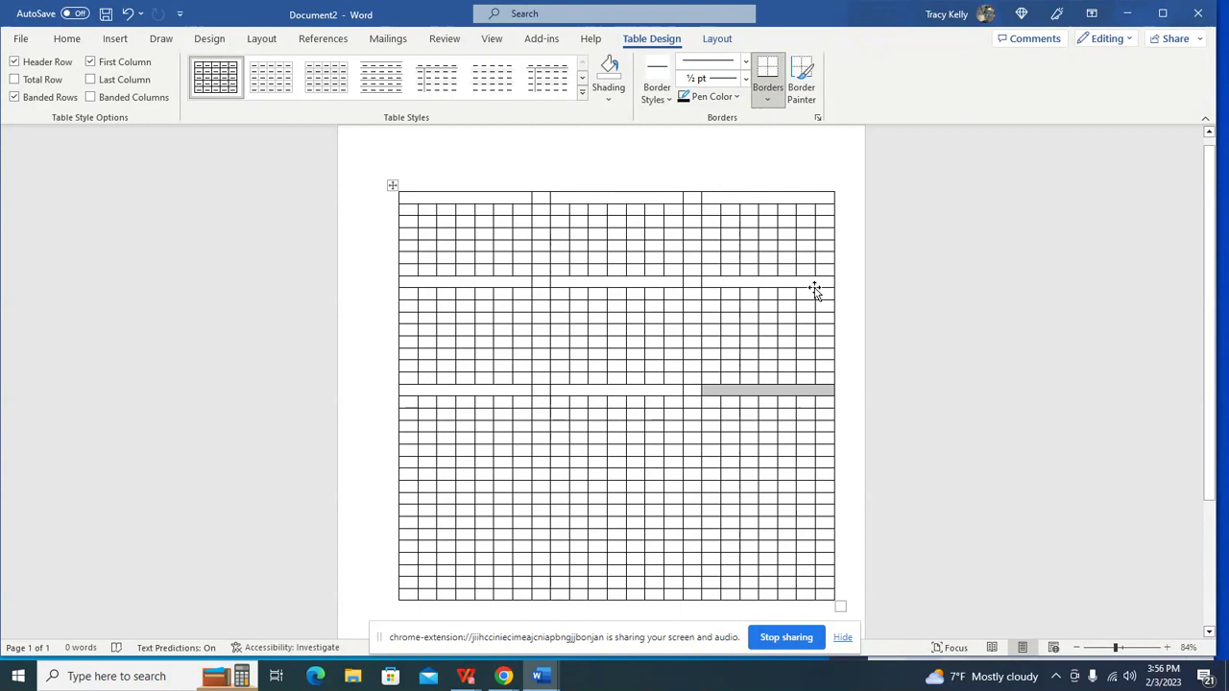
left_click(408, 390)
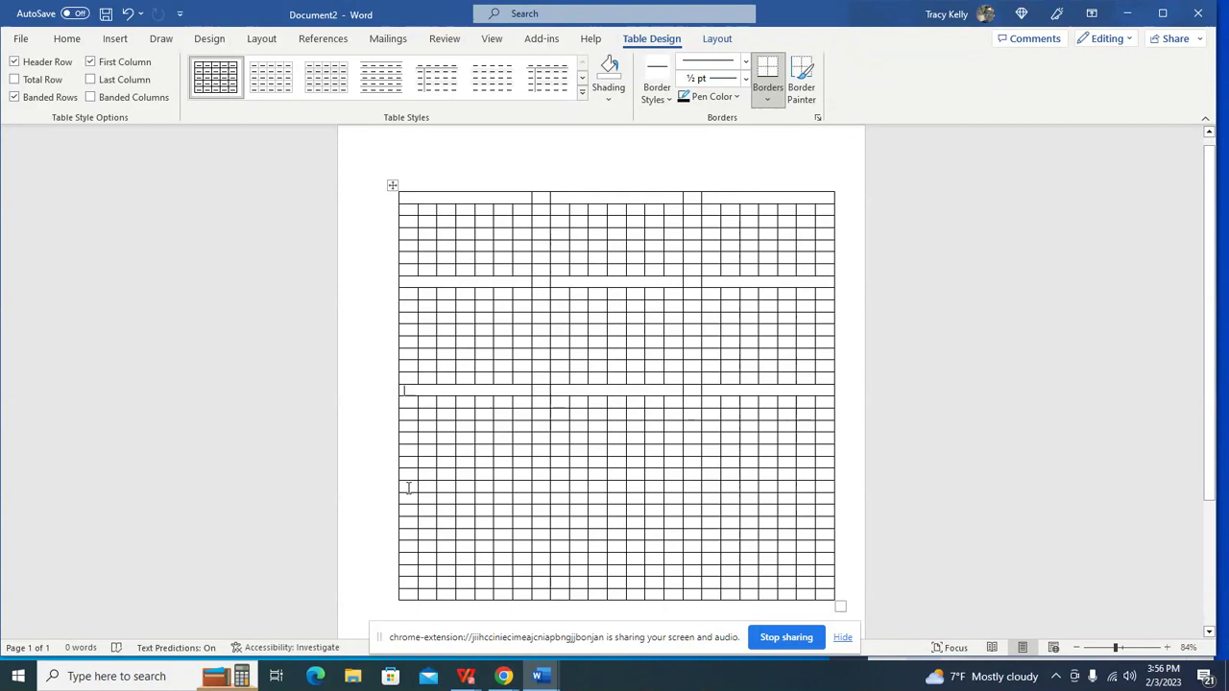
Step: In the table's 26th row, merge cells 1–7, 9–15 and 17–23 into three wide cells
left_click_drag(408, 497, 530, 499)
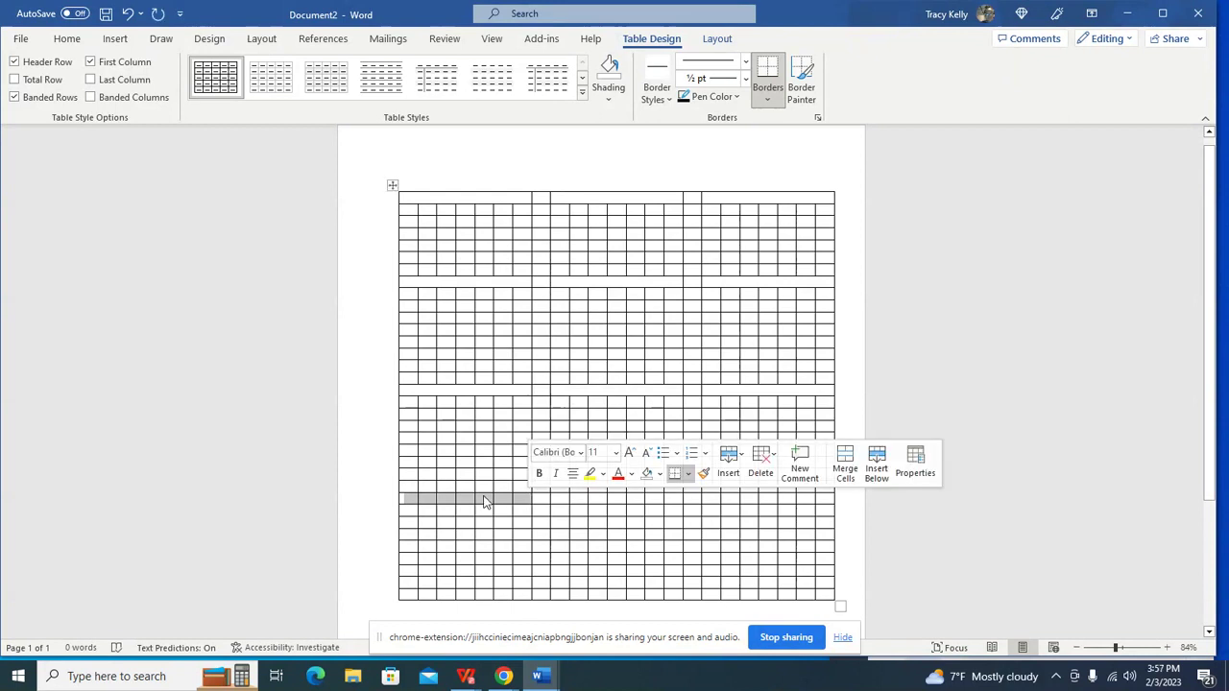
right_click(485, 501)
left_click(518, 393)
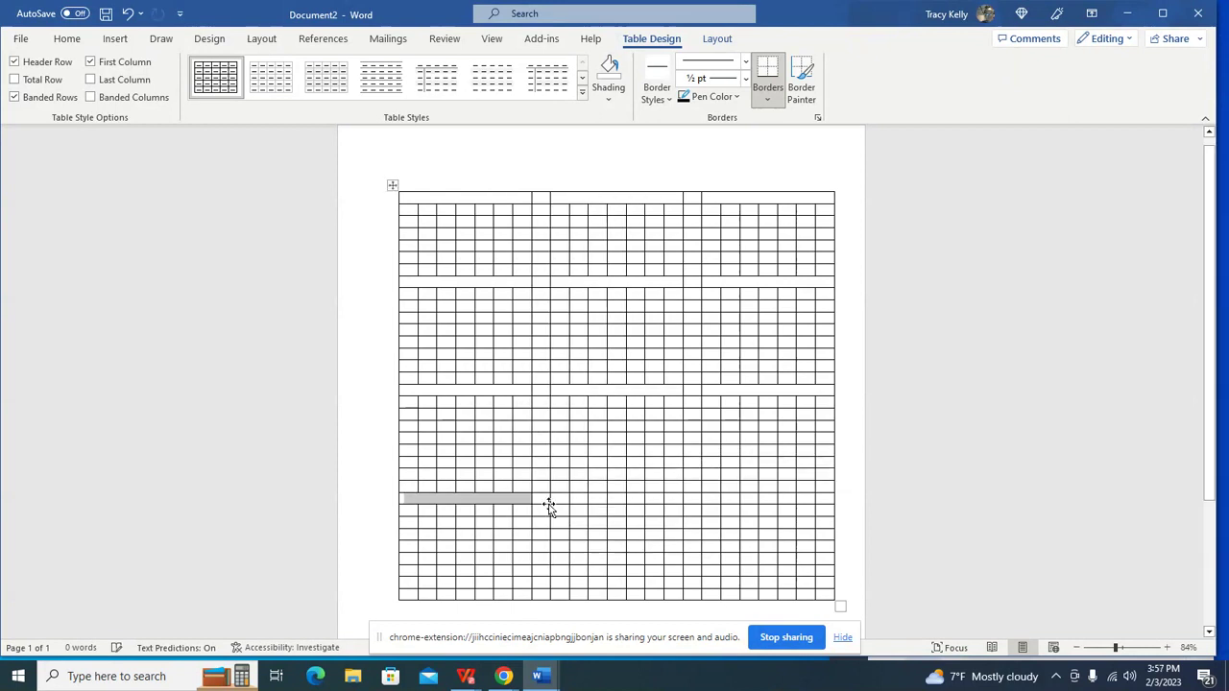
left_click_drag(552, 498, 666, 500)
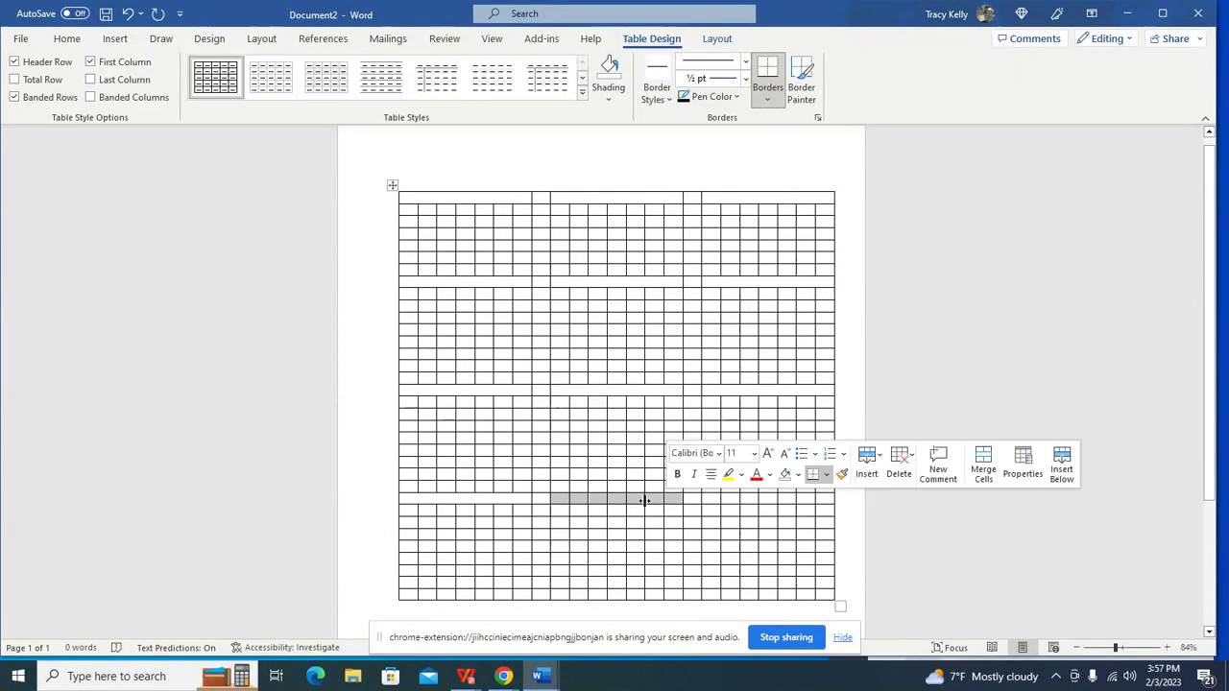
right_click(650, 501)
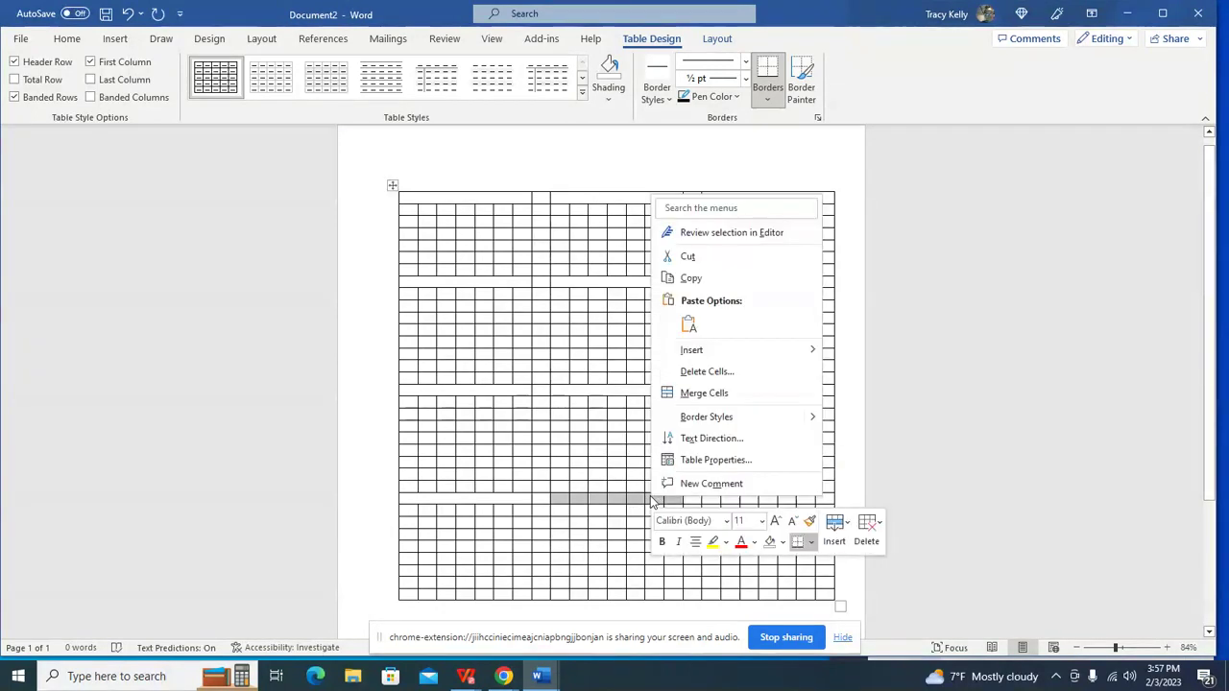
left_click(685, 399)
left_click(709, 497)
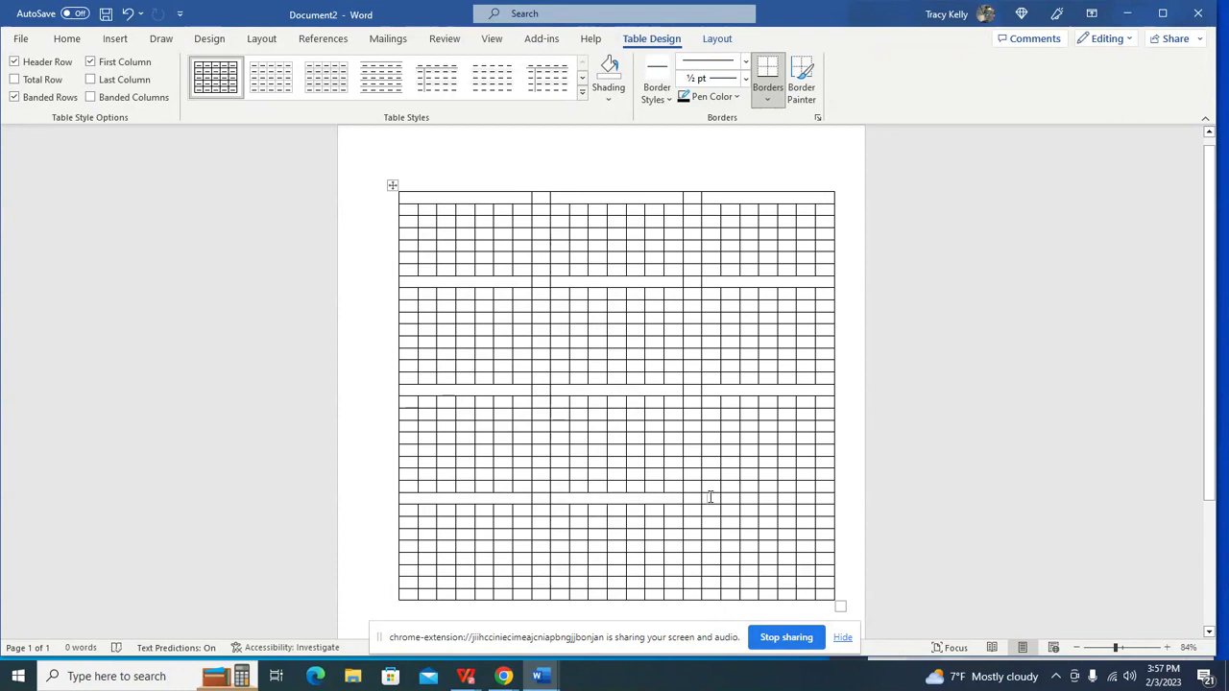
left_click_drag(710, 499, 824, 499)
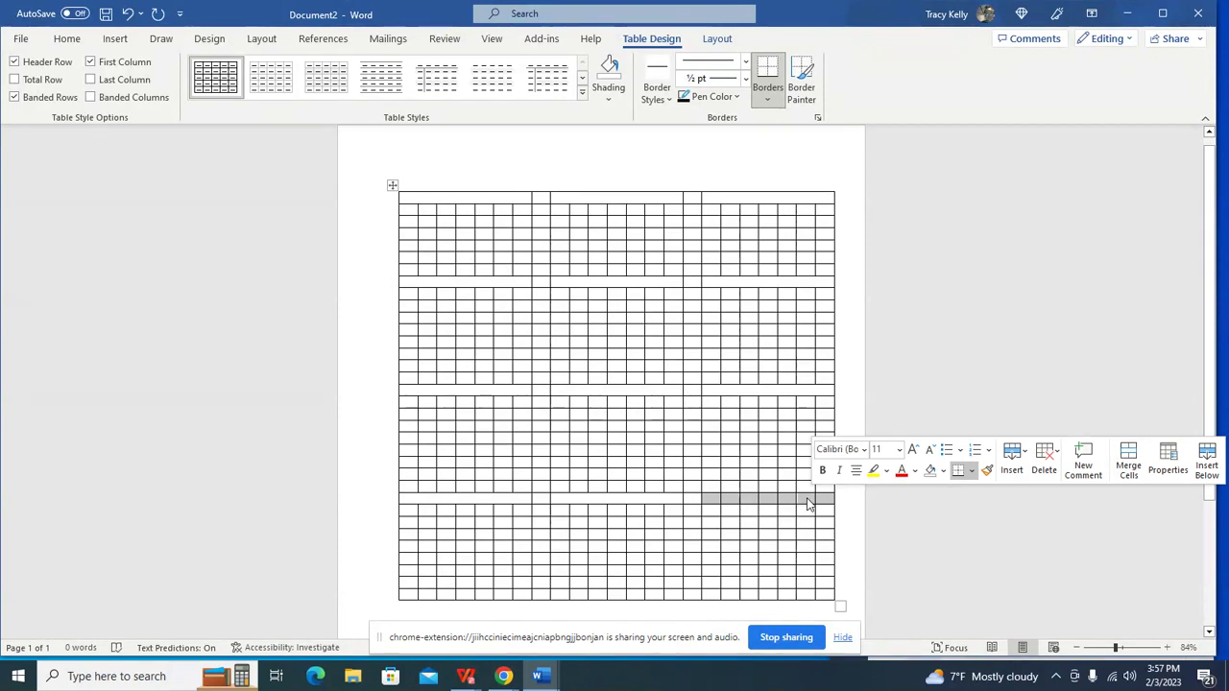
right_click(809, 502)
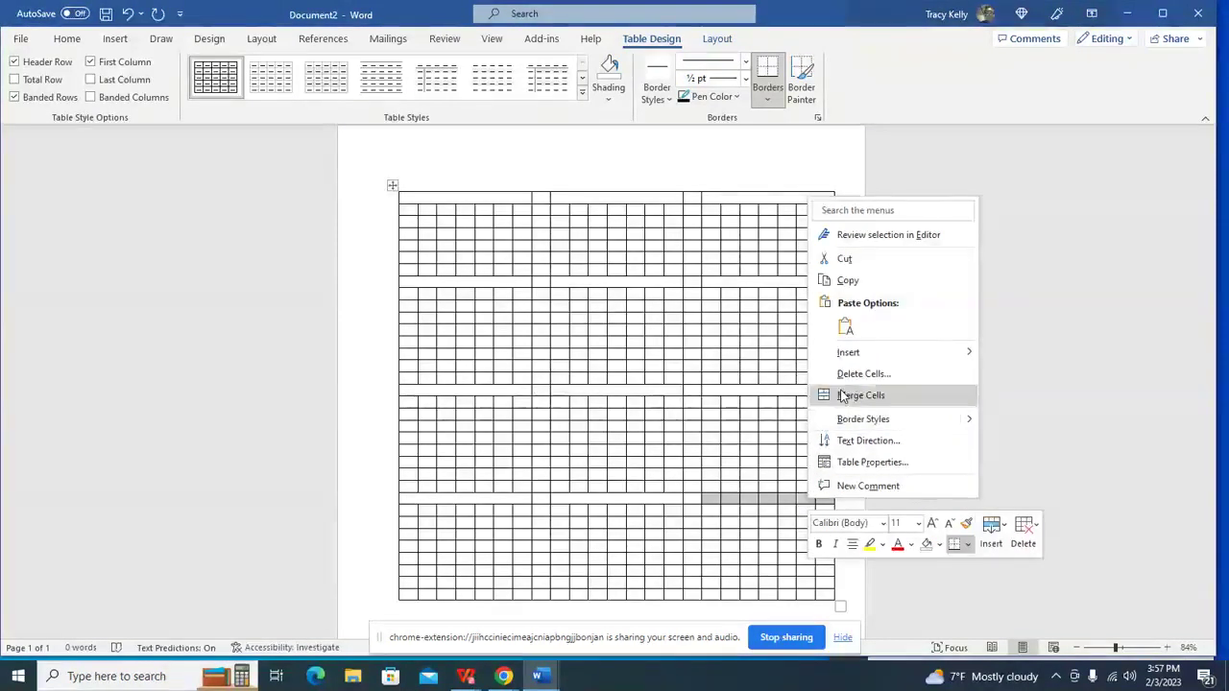
left_click(842, 396)
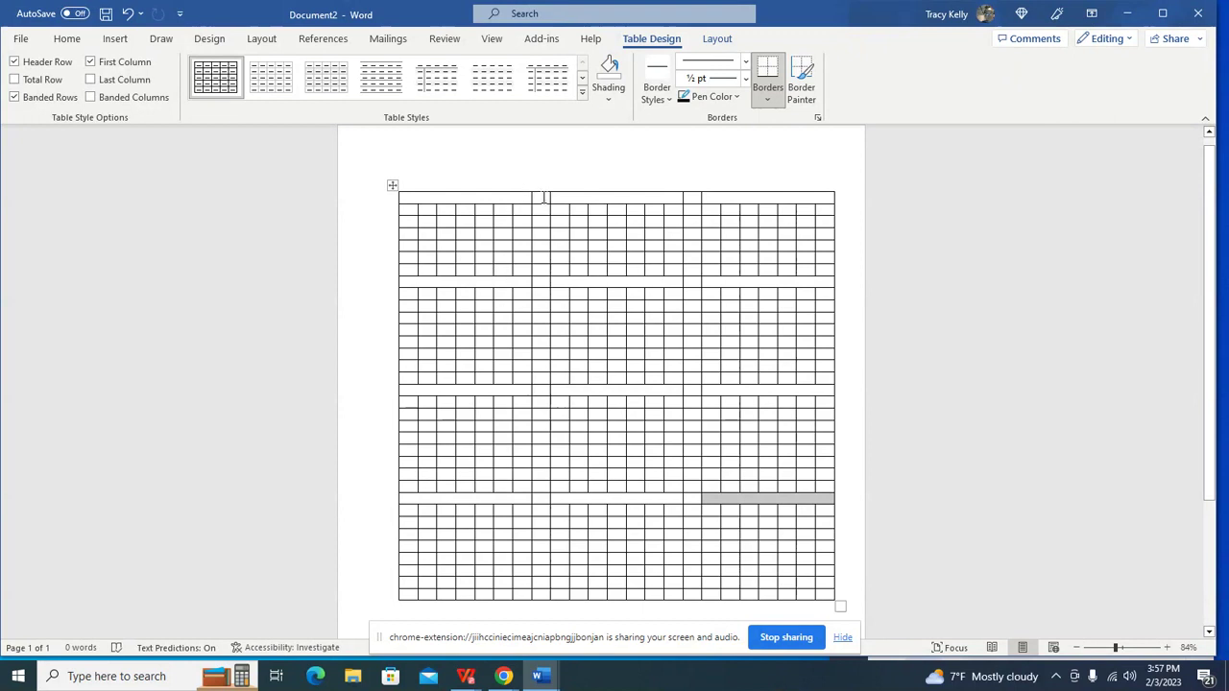
Step: Merge all cells of the narrow eighth column, between the first and second blocks, into one full-height cell
left_click_drag(543, 198, 544, 591)
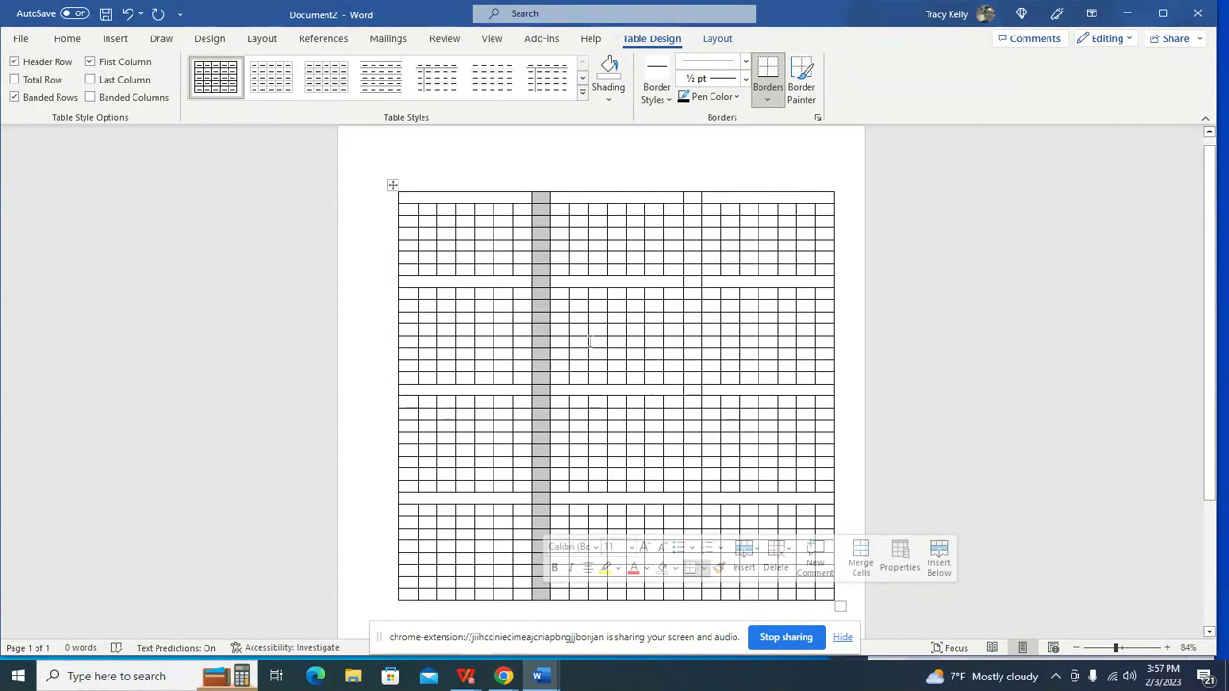
right_click(538, 310)
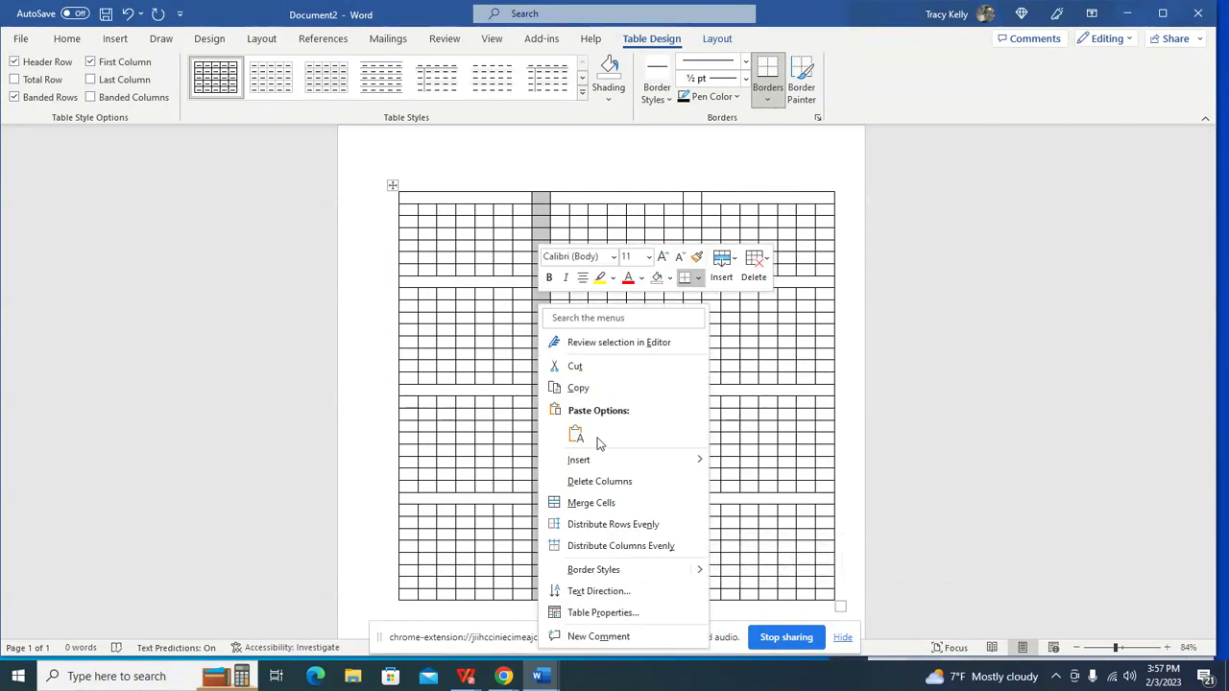
left_click(599, 481)
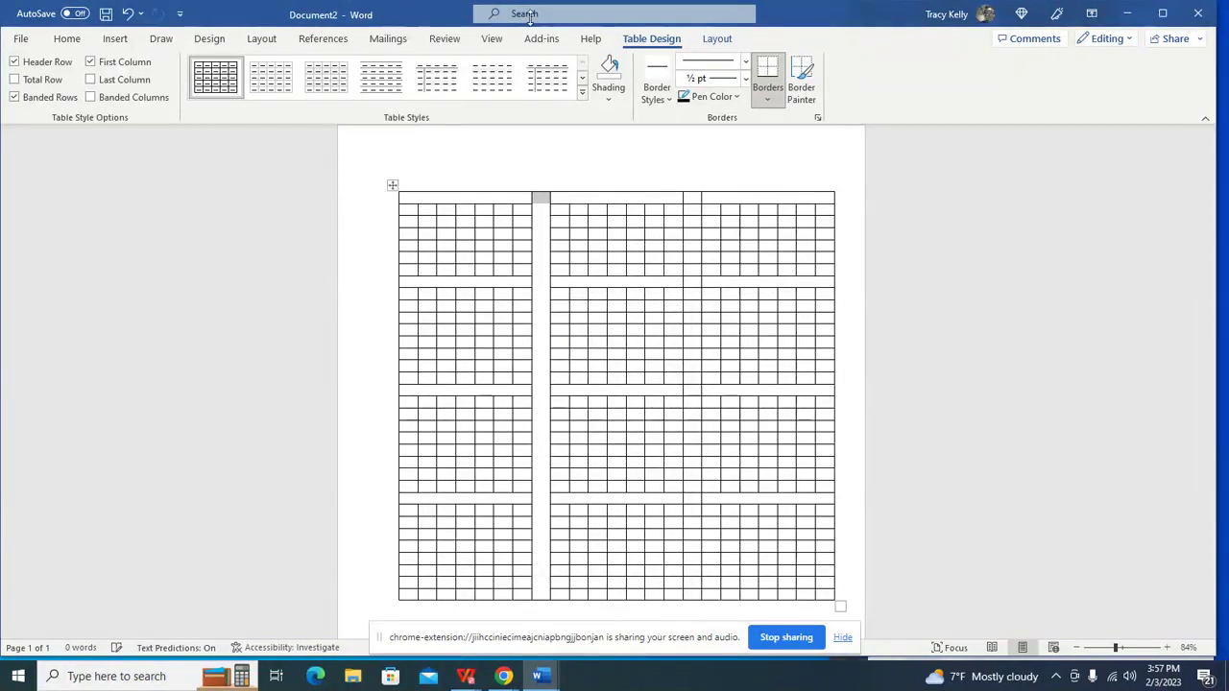
Step: Remove the bottom and top borders of the full-height spacer cell between the first and second blocks
left_click(66, 38)
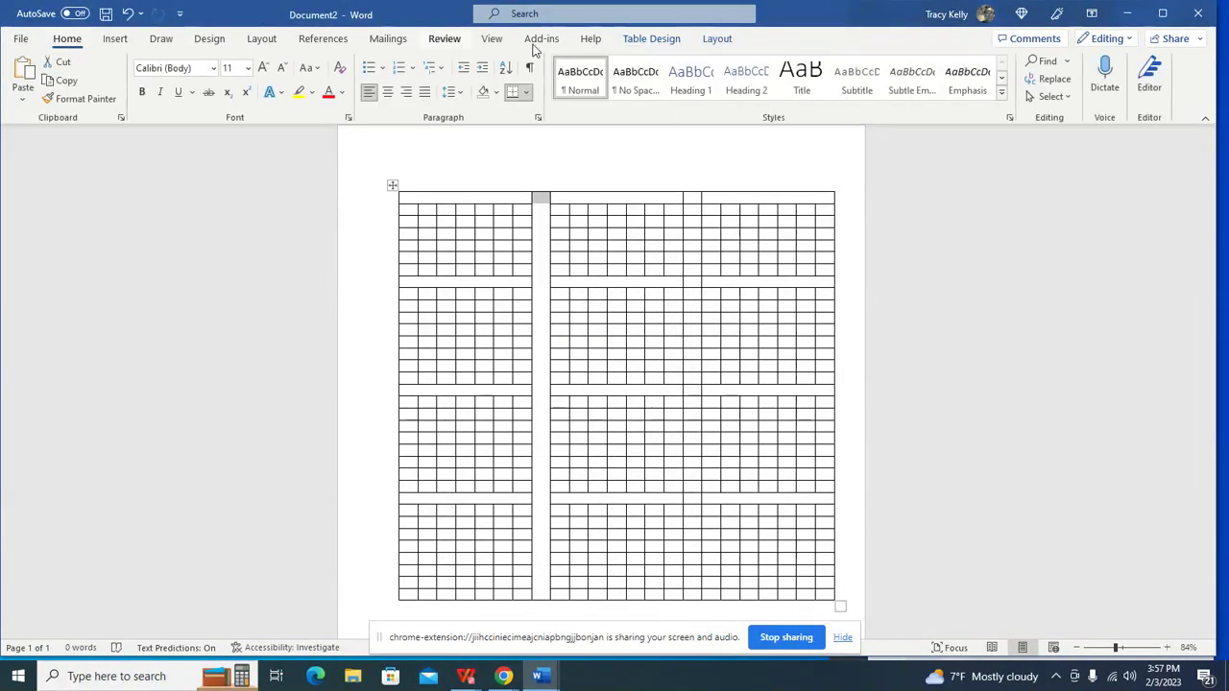
left_click(526, 94)
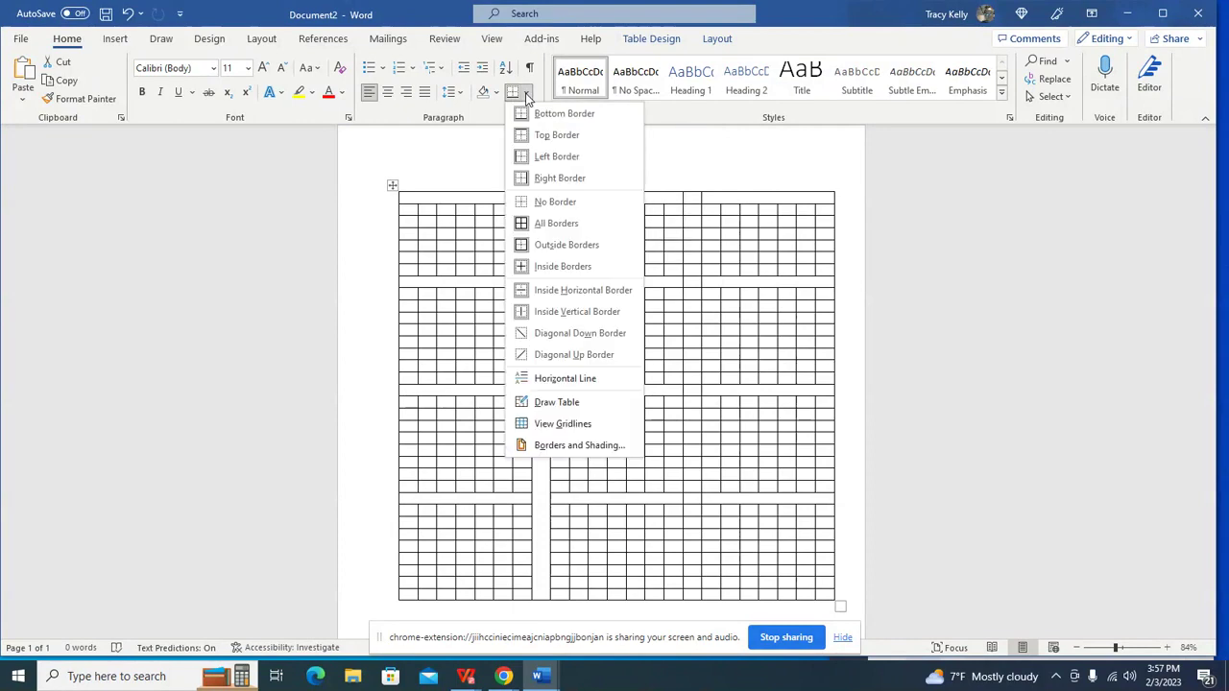
left_click(552, 114)
left_click(527, 94)
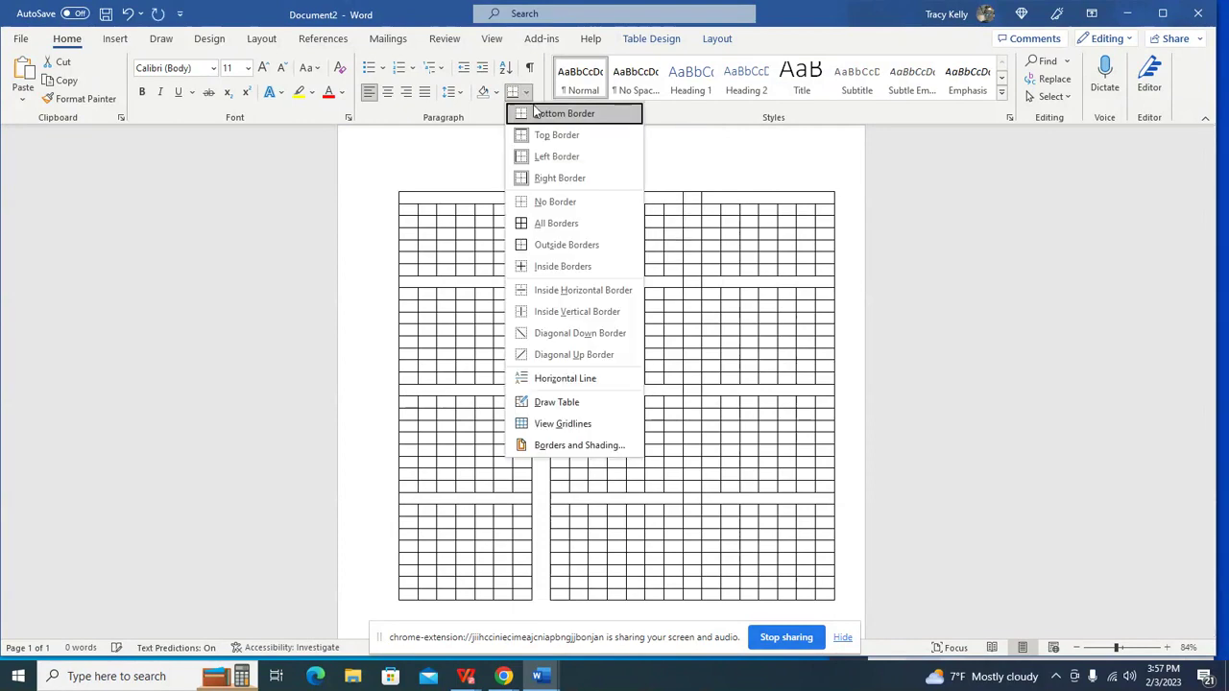
left_click(542, 135)
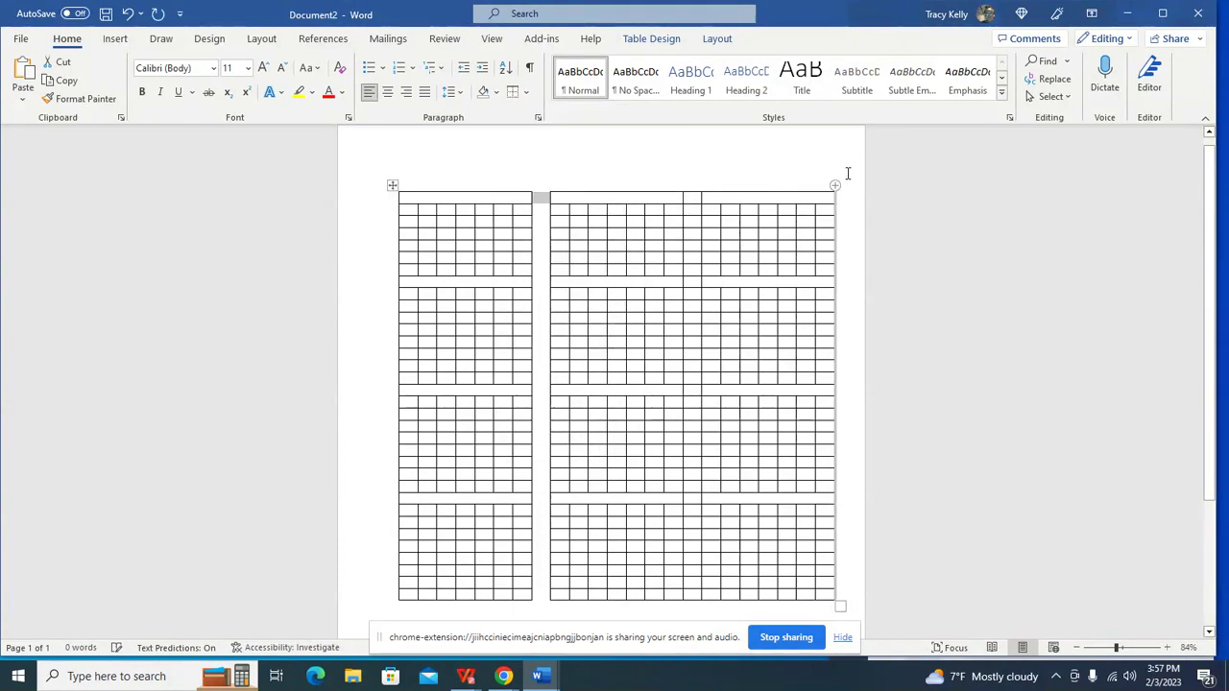
left_click(699, 169)
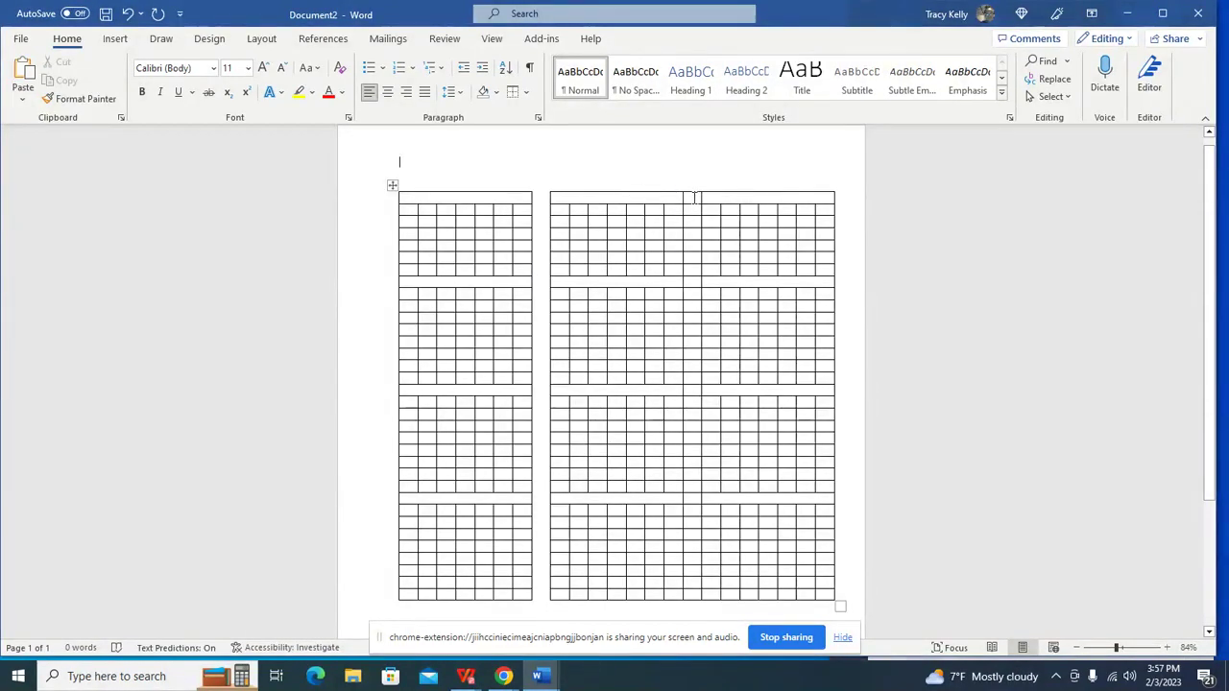
Step: Merge all cells of the narrow column between the second and third blocks into one full-height cell
left_click_drag(694, 198, 692, 585)
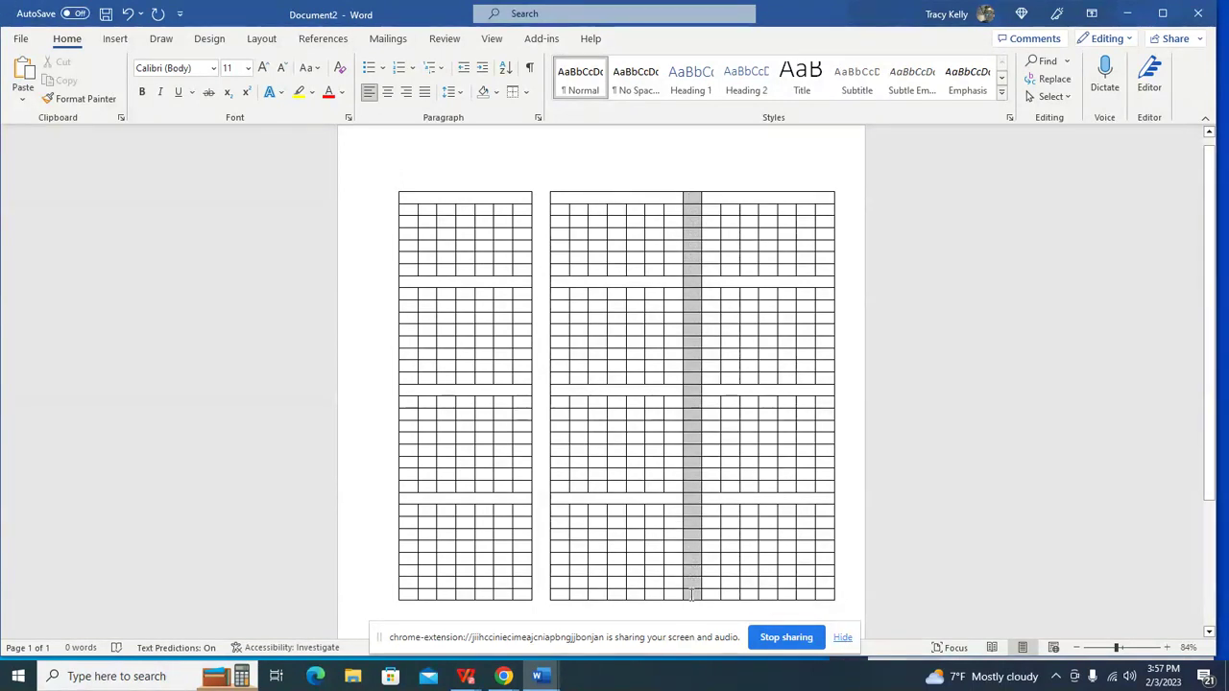
right_click(689, 201)
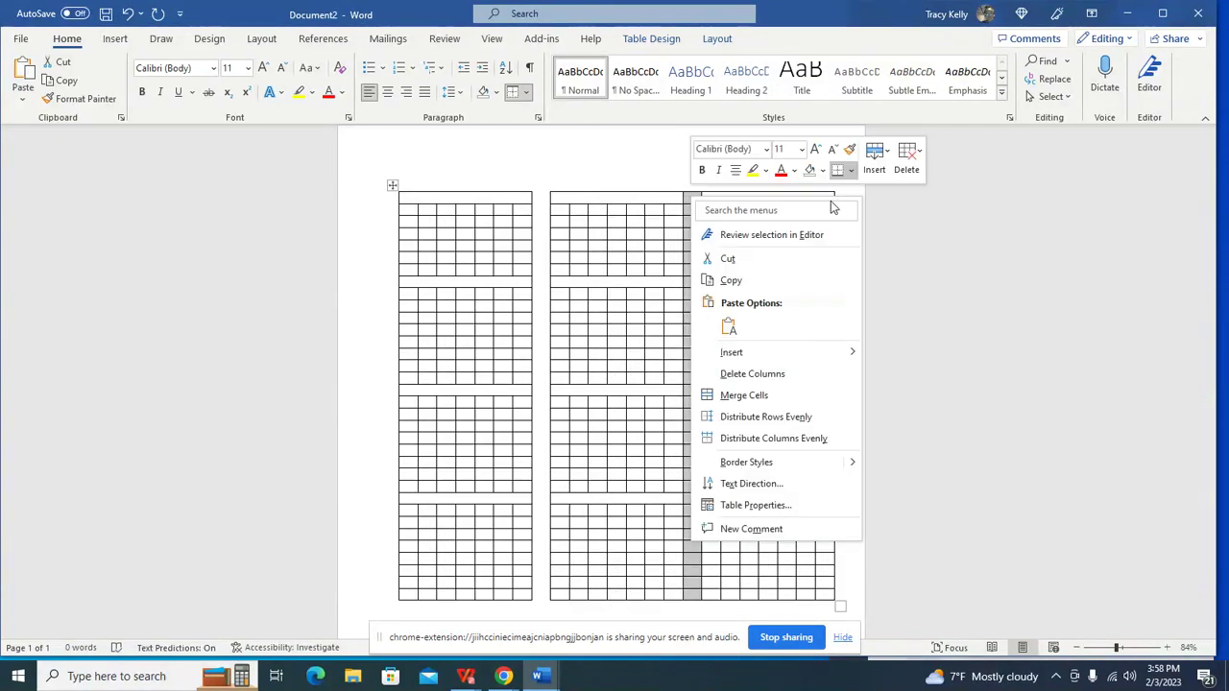
left_click(735, 396)
left_click(733, 393)
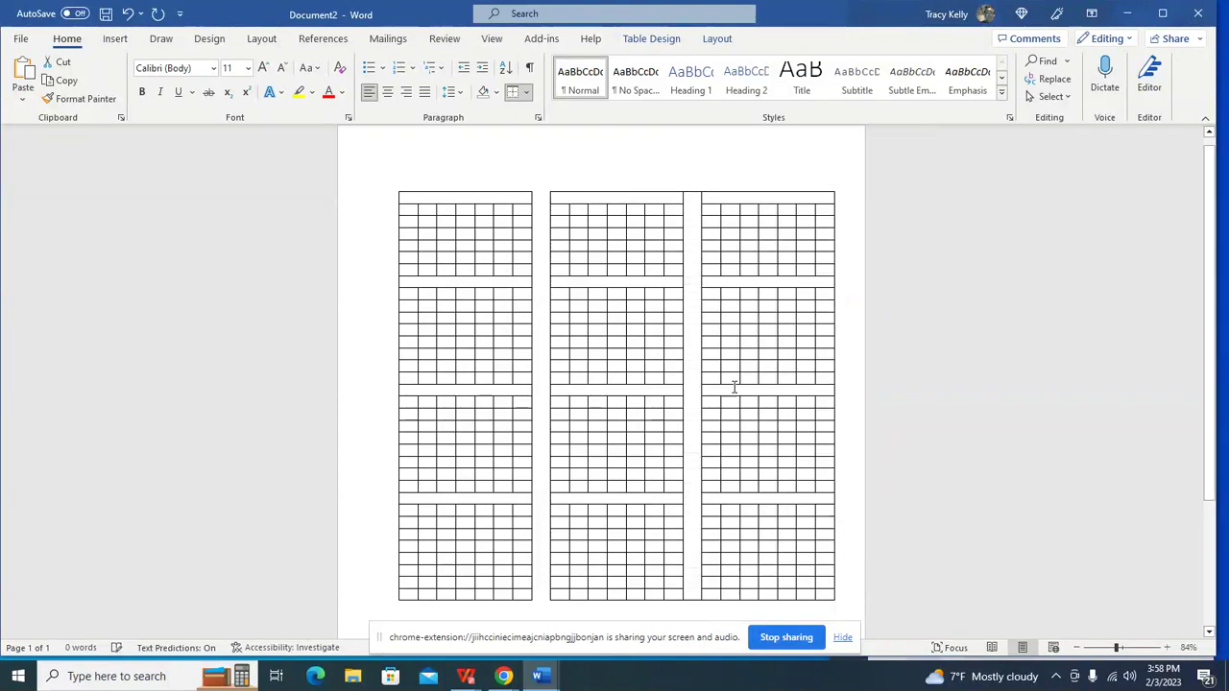
Step: Remove the bottom and top borders of the full-height spacer cell between the second and third blocks
left_click(526, 92)
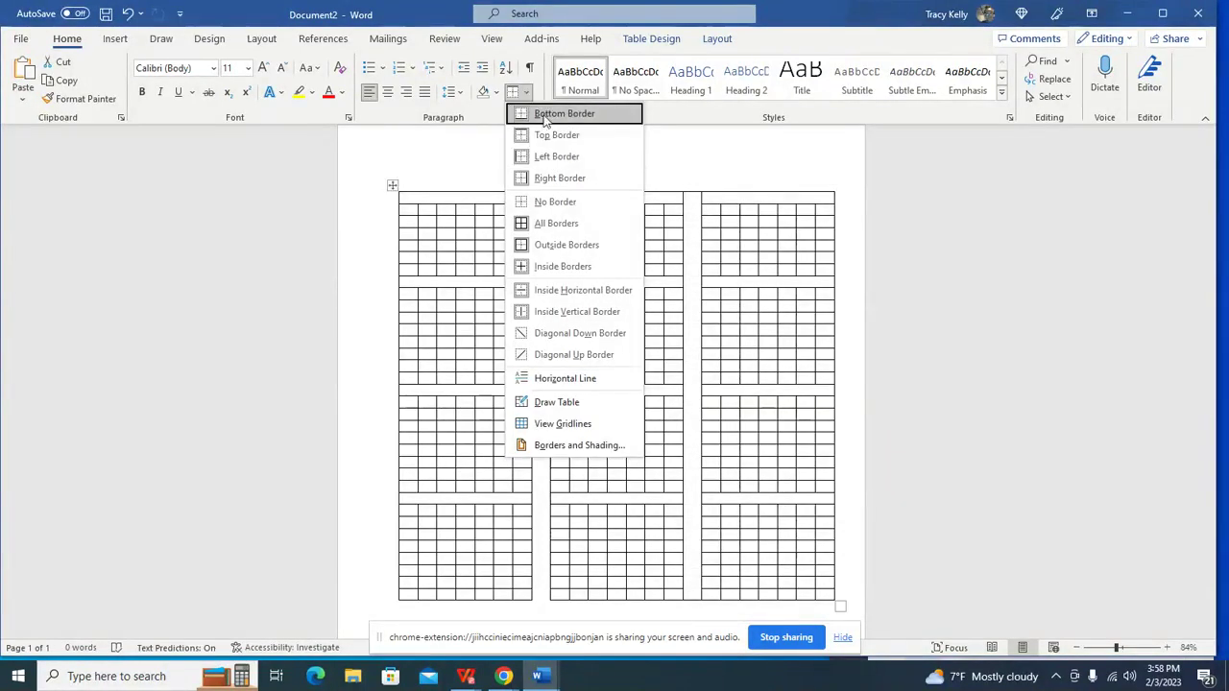
left_click(543, 114)
left_click(527, 93)
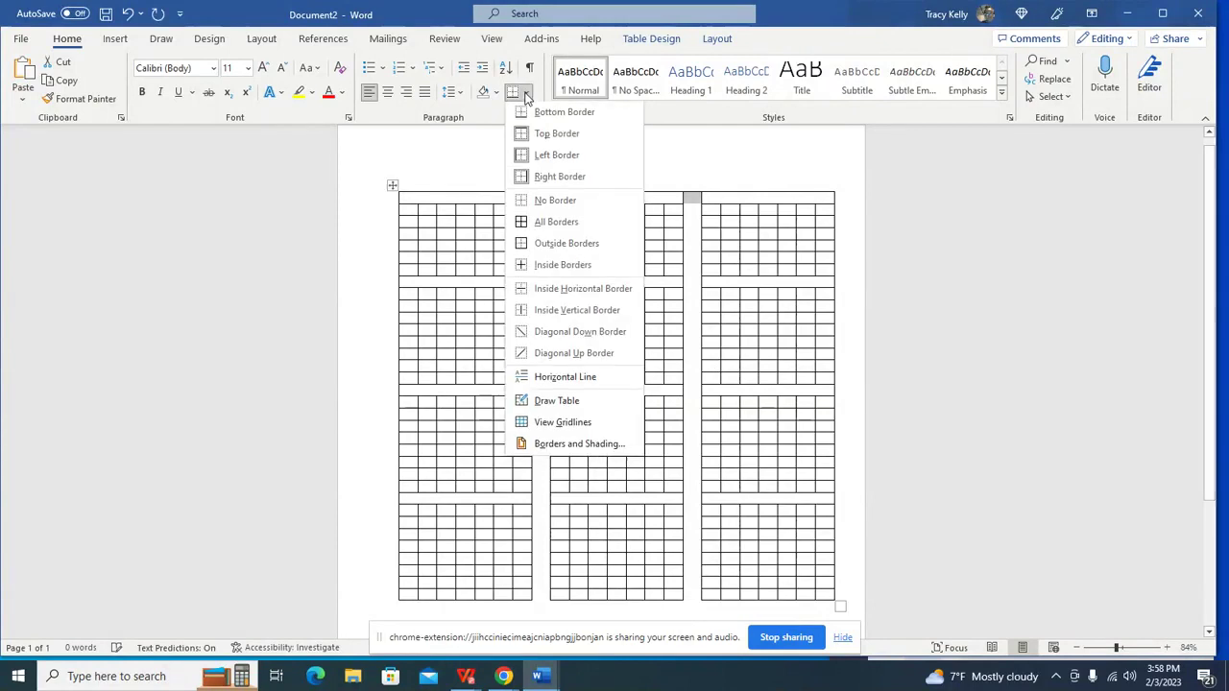
left_click(544, 137)
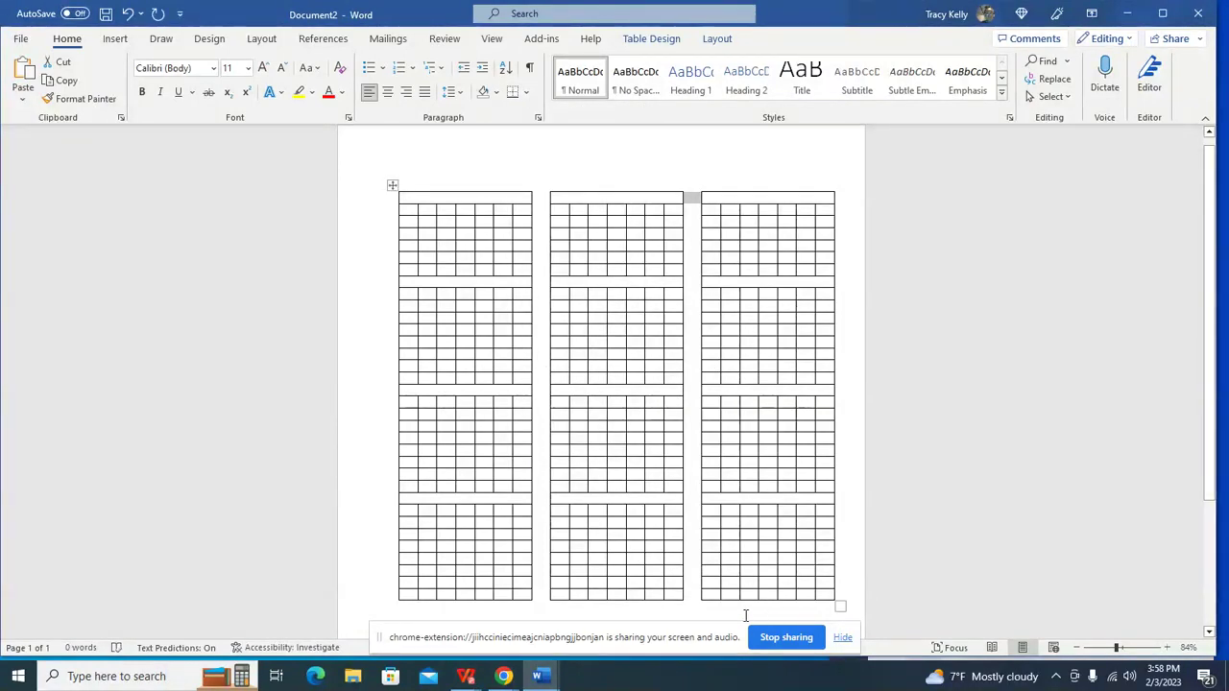
left_click(712, 166)
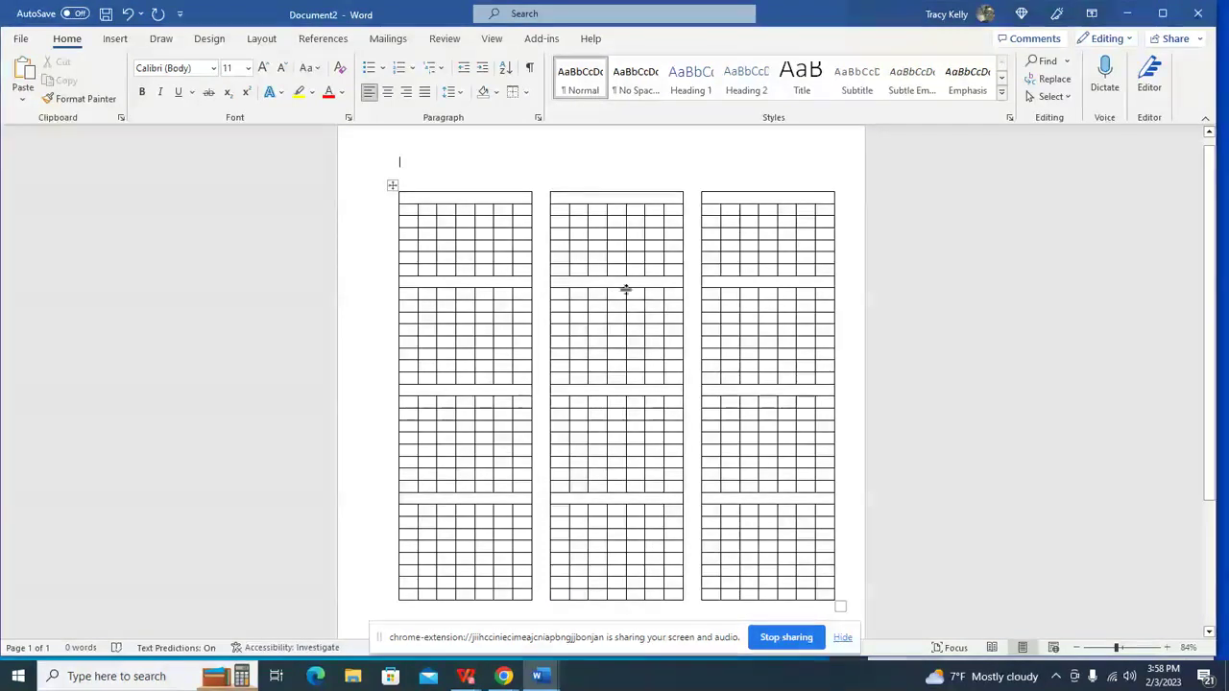
Step: Remove the left and right borders of the first block's wide merged cell in the eighth row
left_click(427, 280)
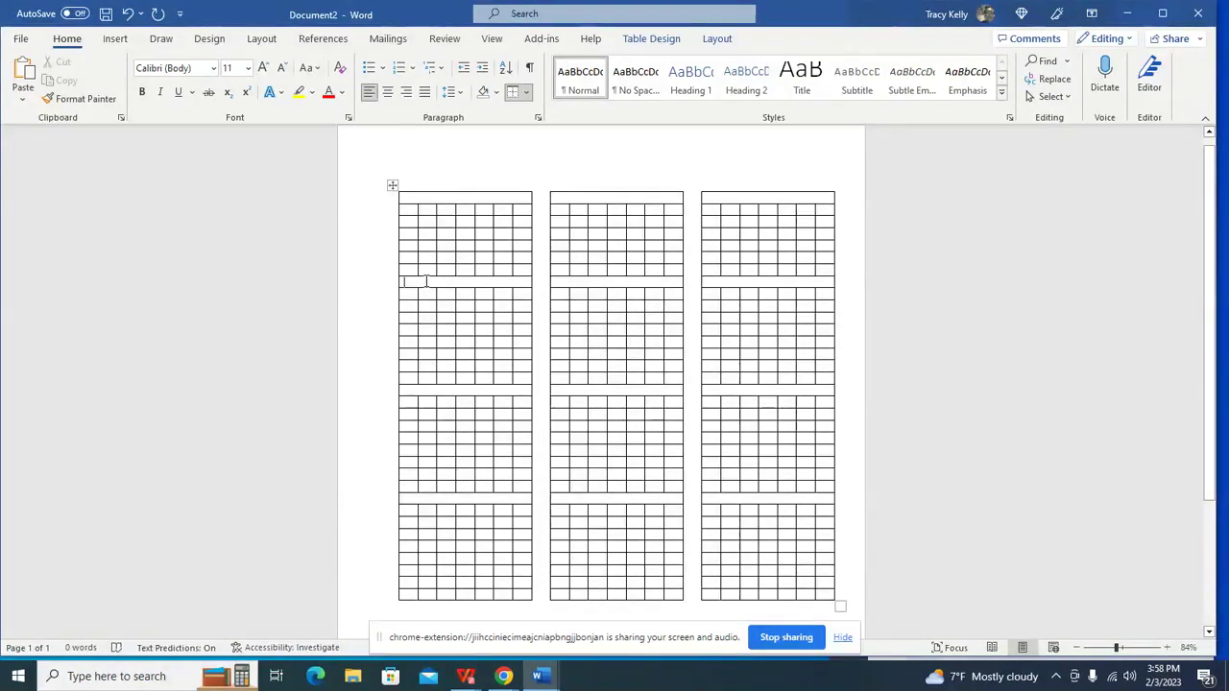
left_click(528, 93)
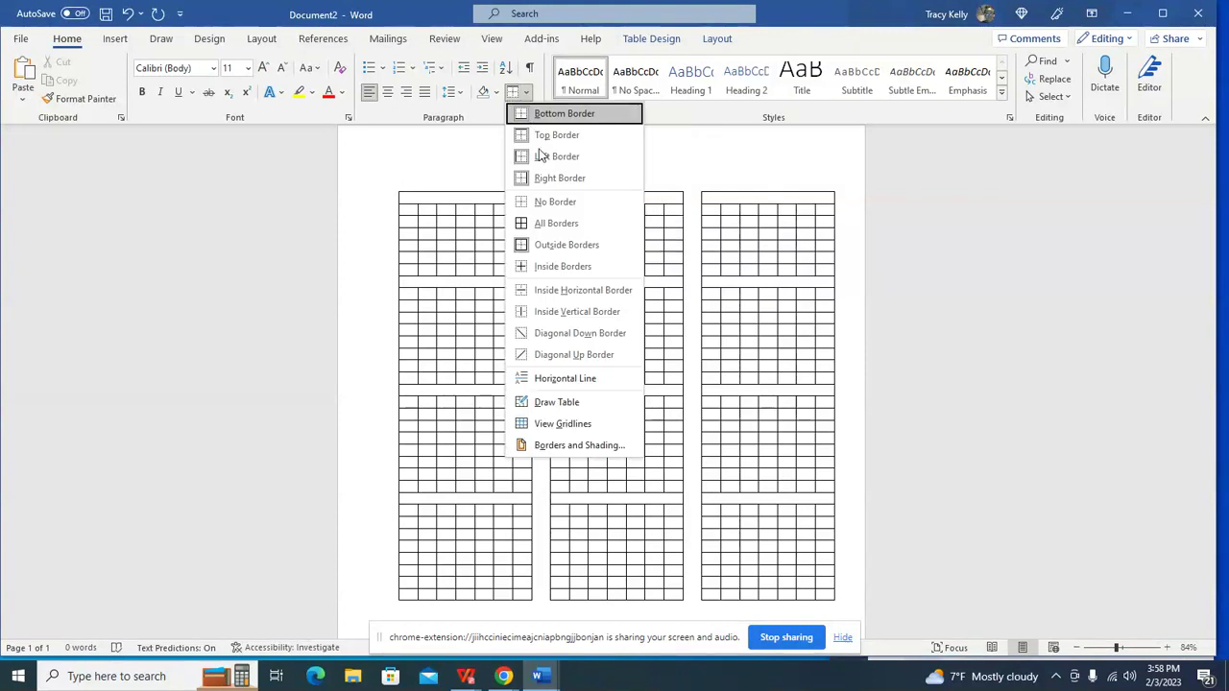
left_click(566, 156)
left_click(527, 92)
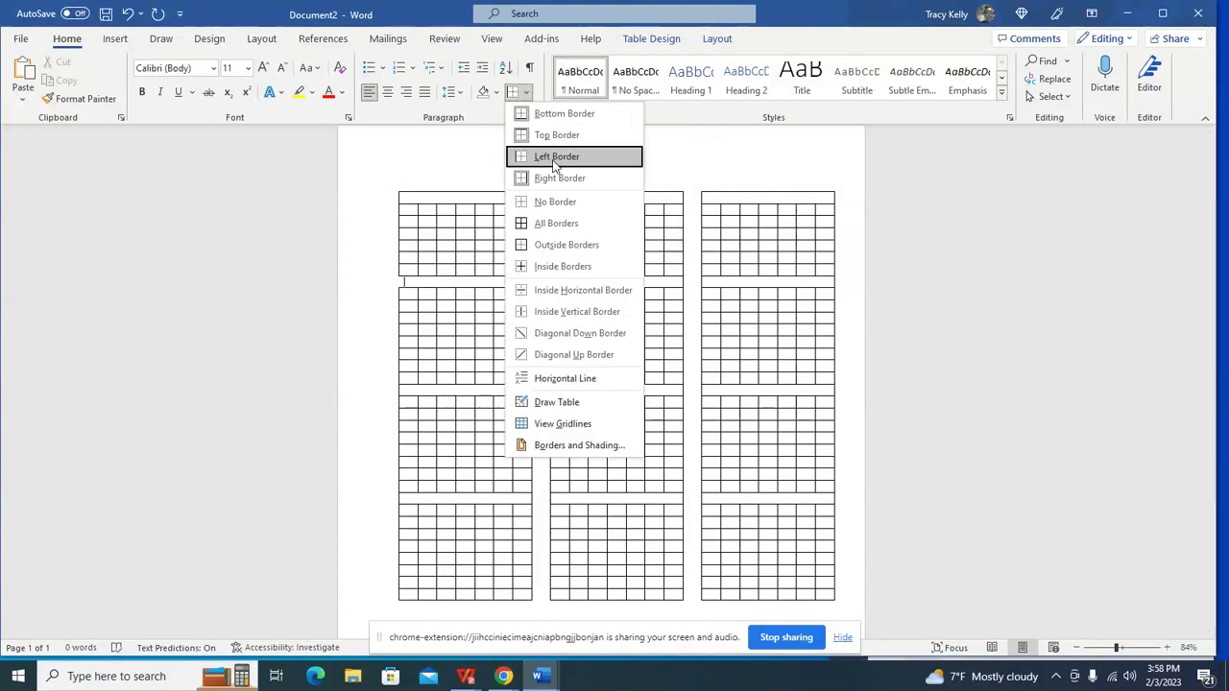
left_click(568, 175)
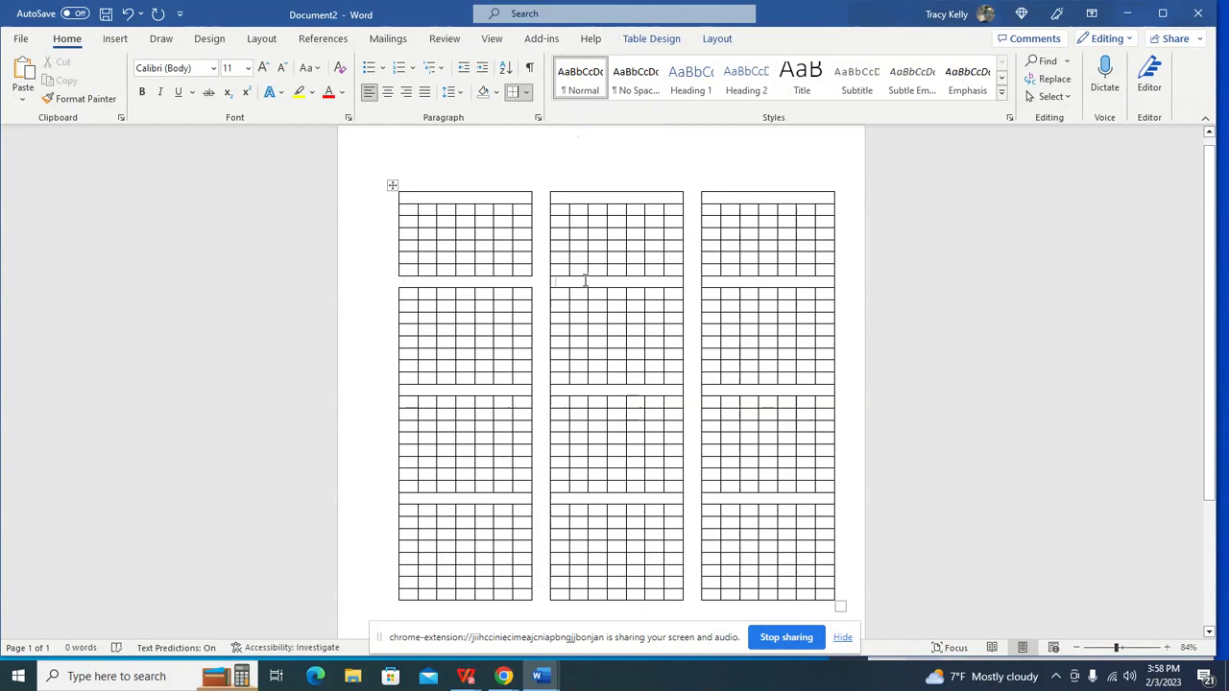
Step: Remove the left and right borders of the spacer cell below the middle block in the first row of blocks
left_click(555, 293)
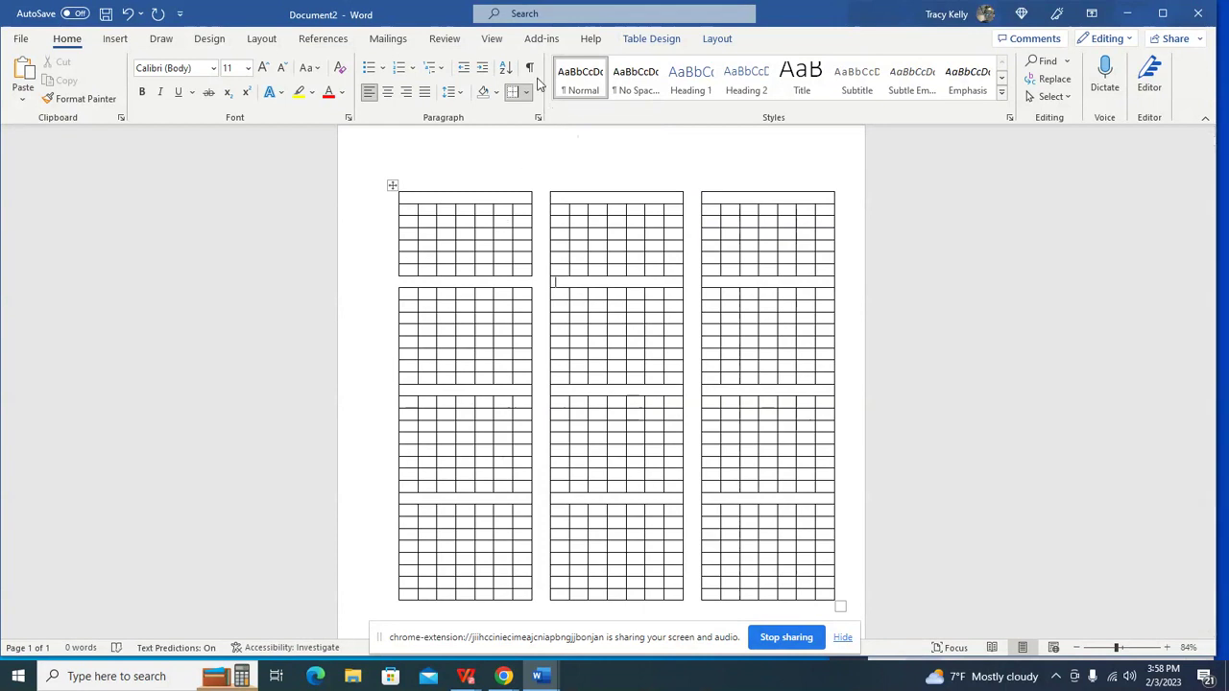
left_click(528, 92)
left_click(521, 153)
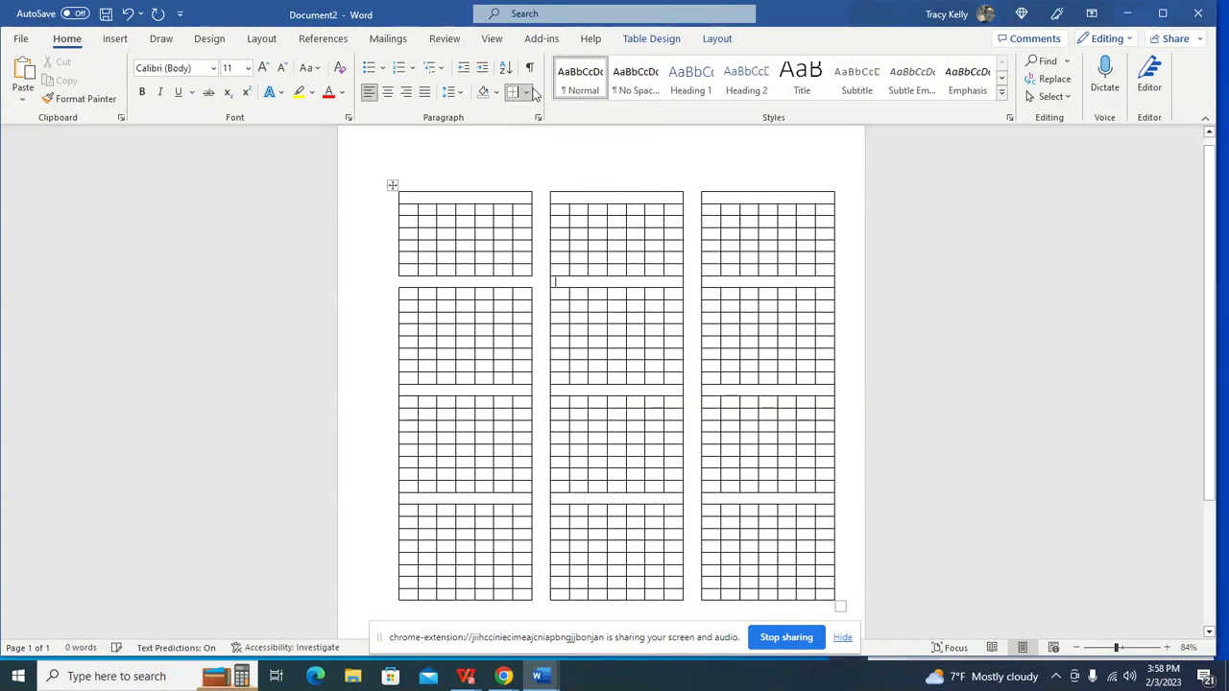
left_click(527, 92)
left_click(557, 177)
Step: Remove the left and right borders of the spacer cell below the third block in the first row of blocks
left_click(527, 92)
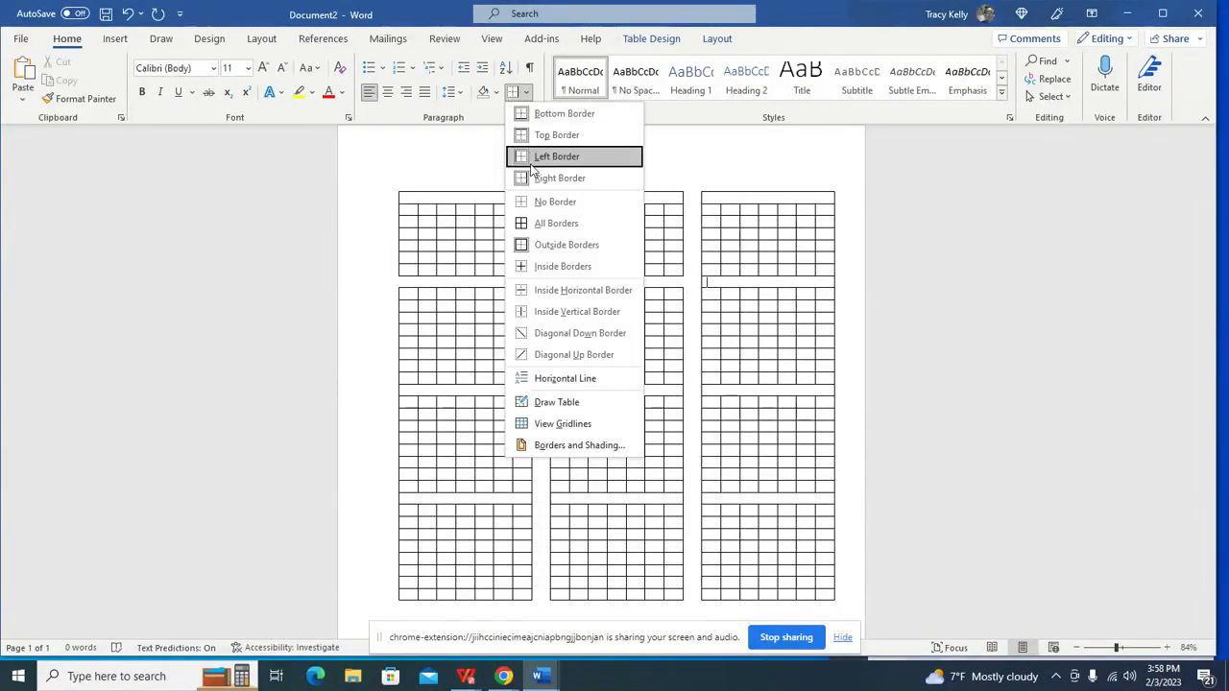
left_click(535, 158)
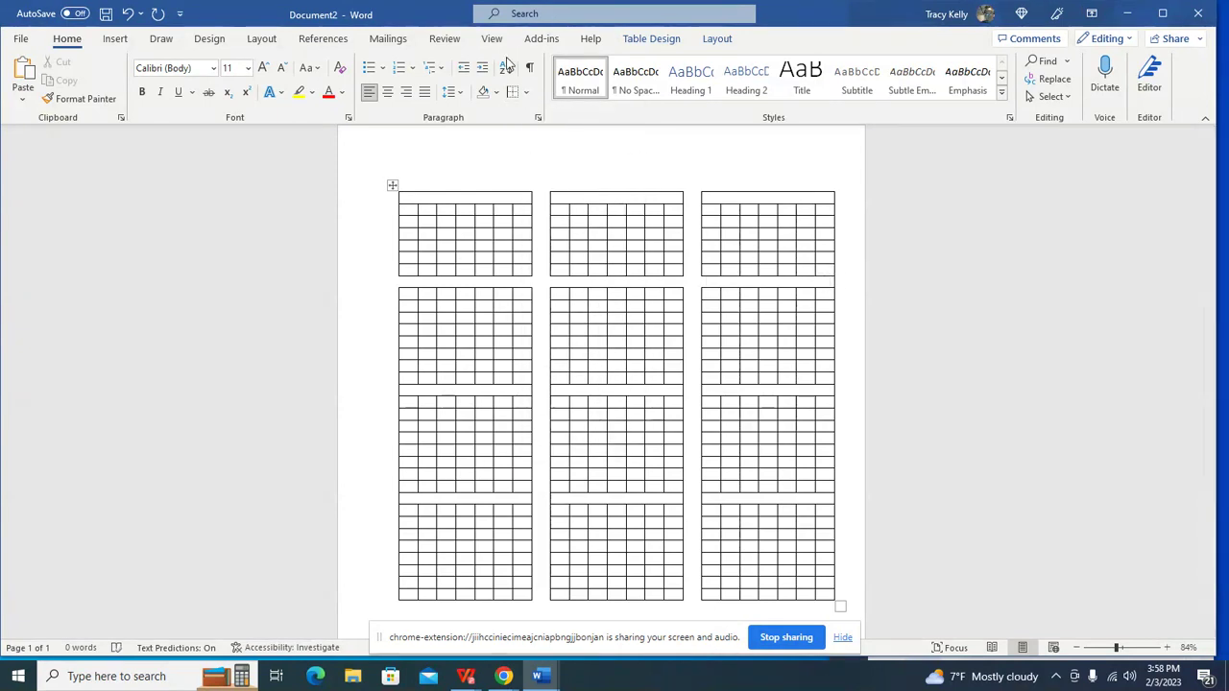
left_click(527, 92)
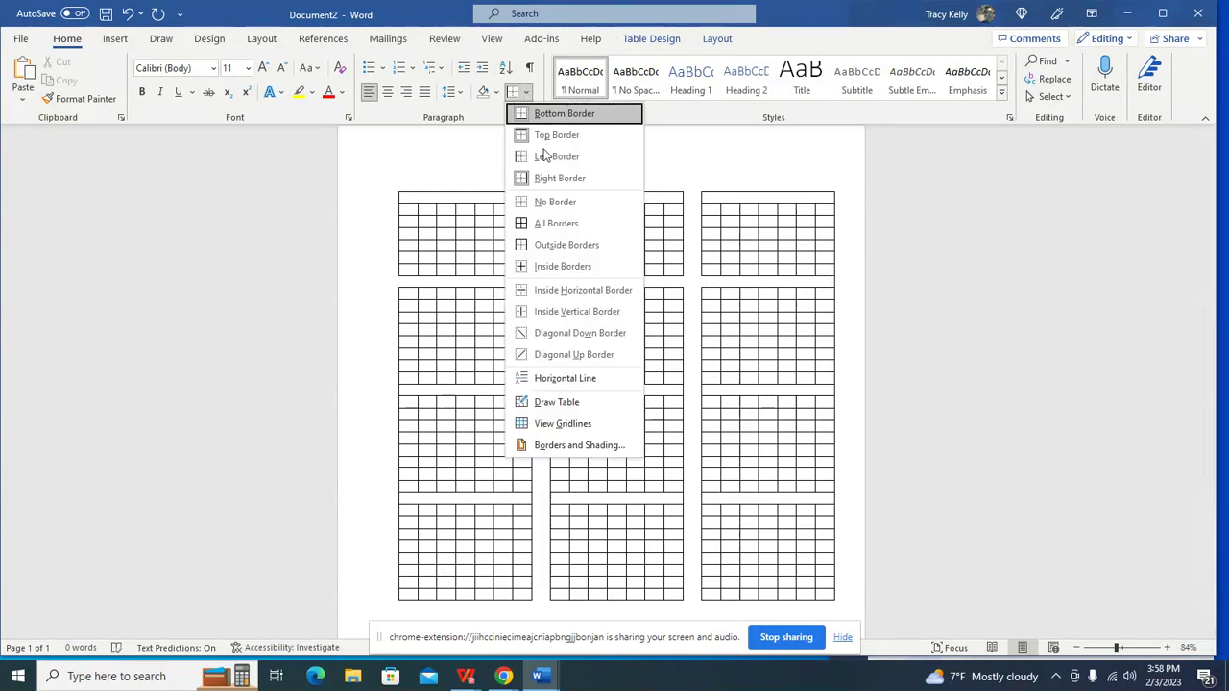
left_click(551, 170)
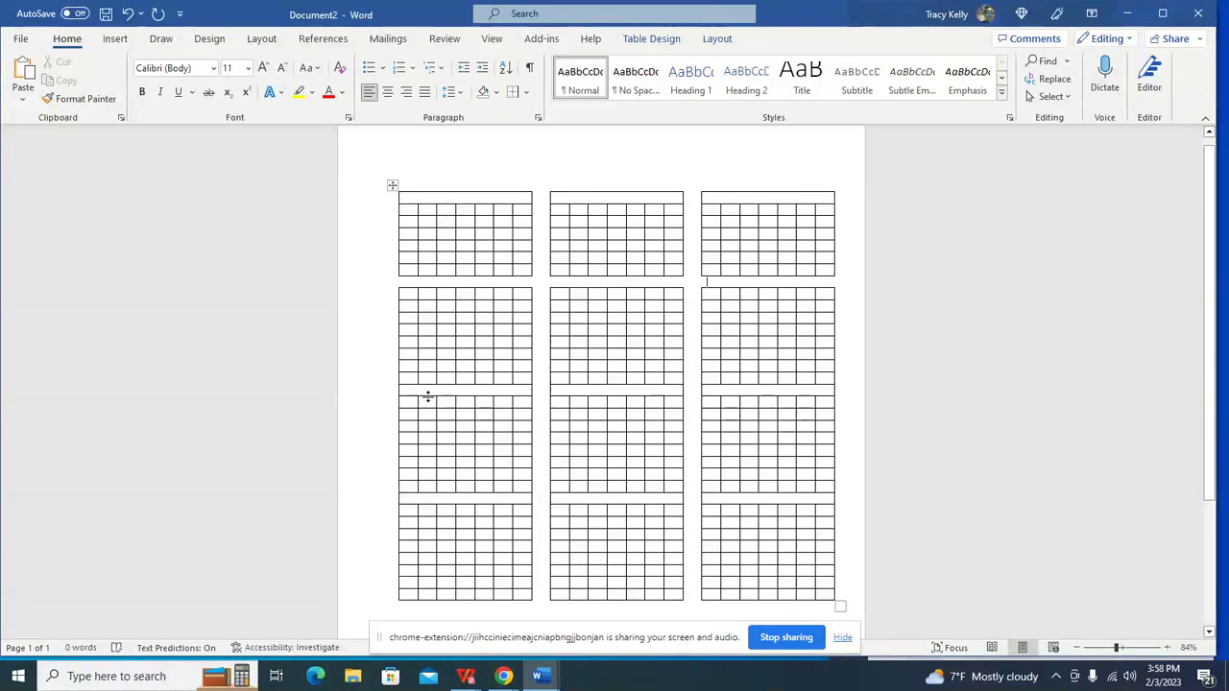
Step: Remove the left and right borders of the spacer cell below the first block in the second row of blocks
left_click(527, 92)
left_click(539, 157)
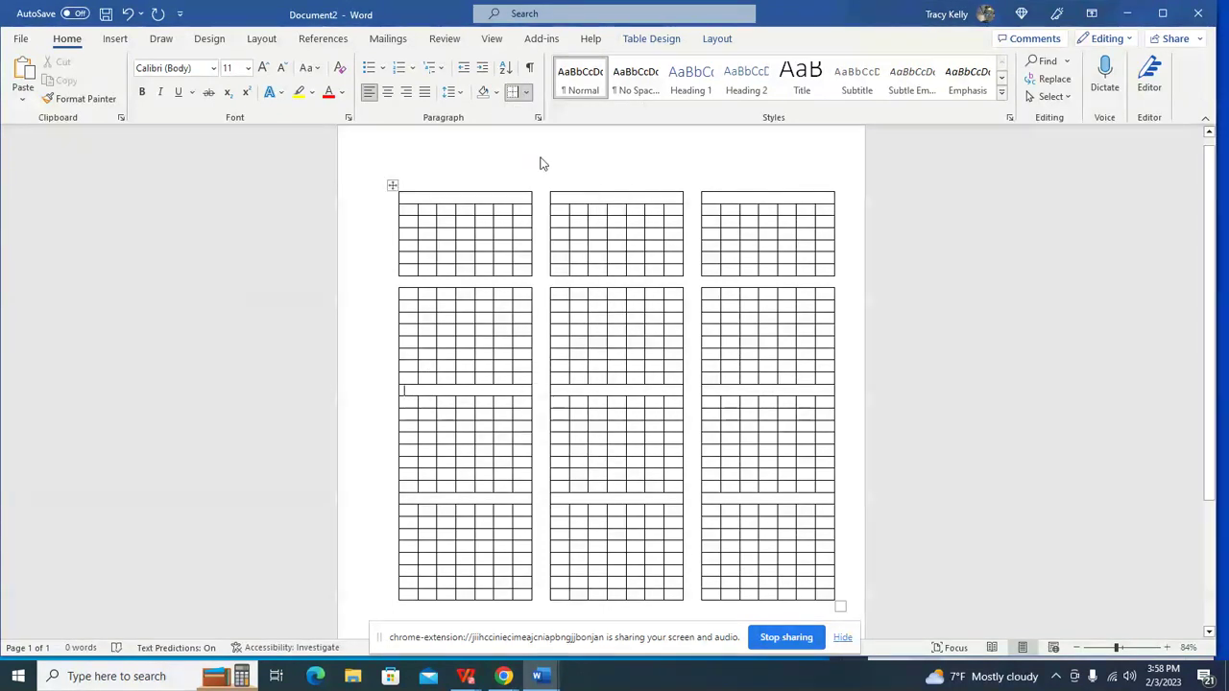
left_click(530, 91)
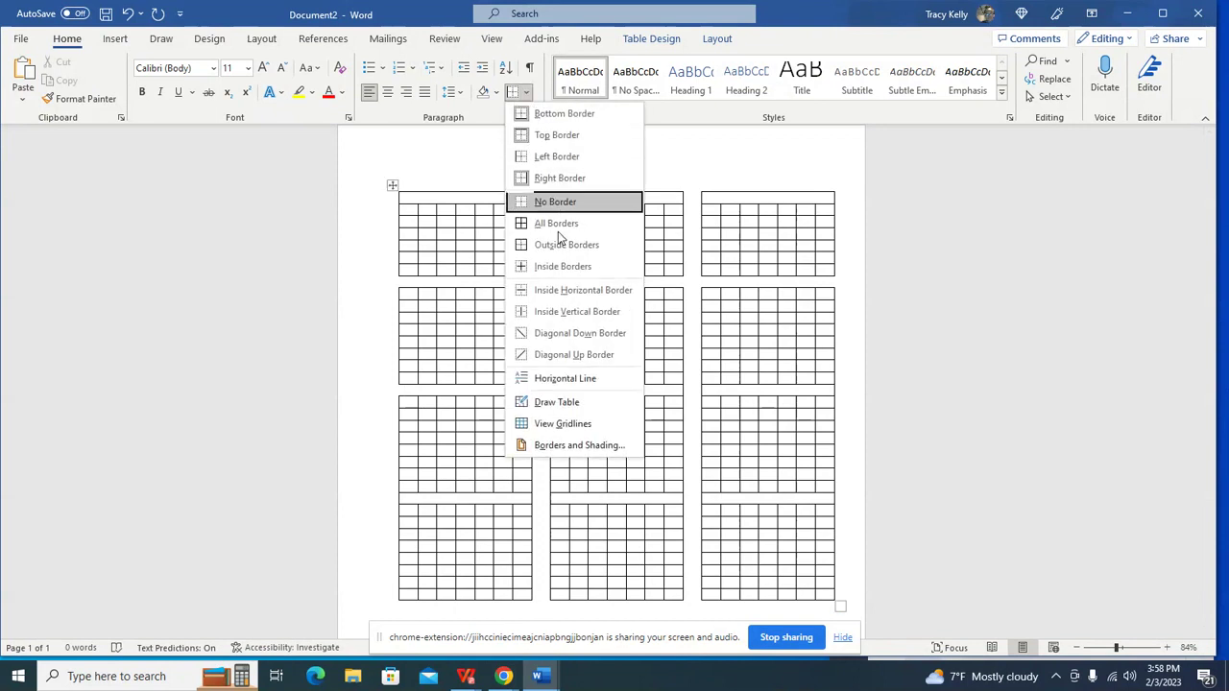
left_click(562, 182)
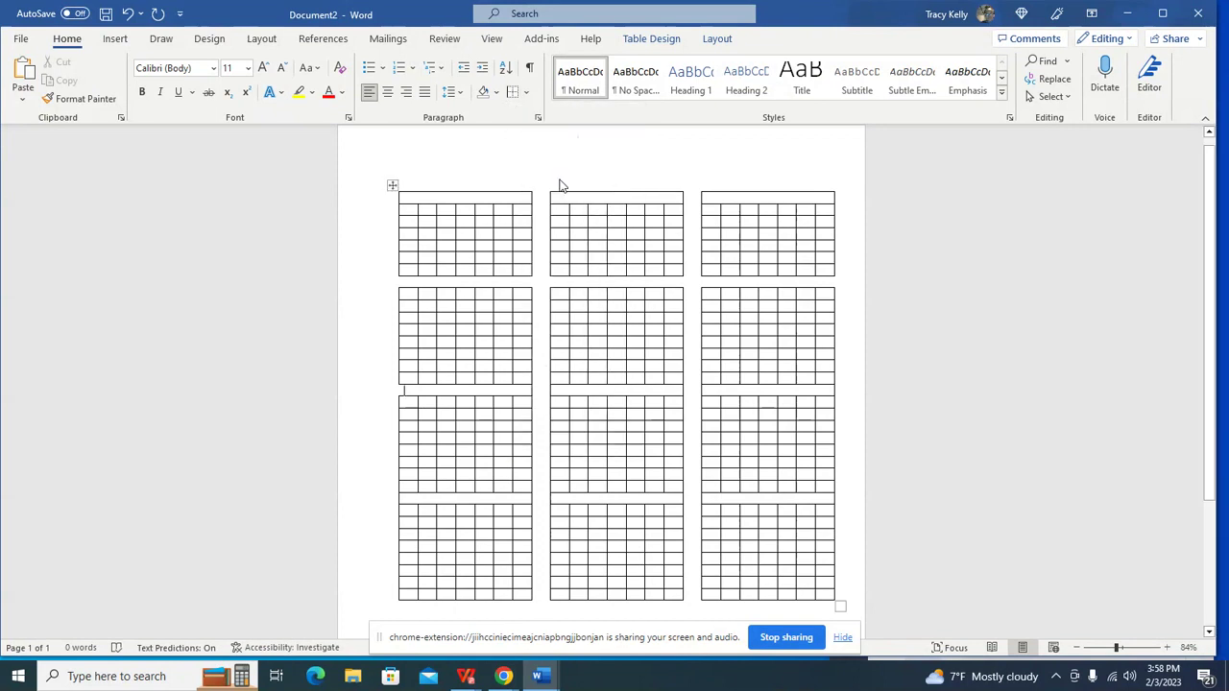
Step: Remove the left and right borders of the spacer cell below the middle block in the second row of blocks
left_click(563, 393)
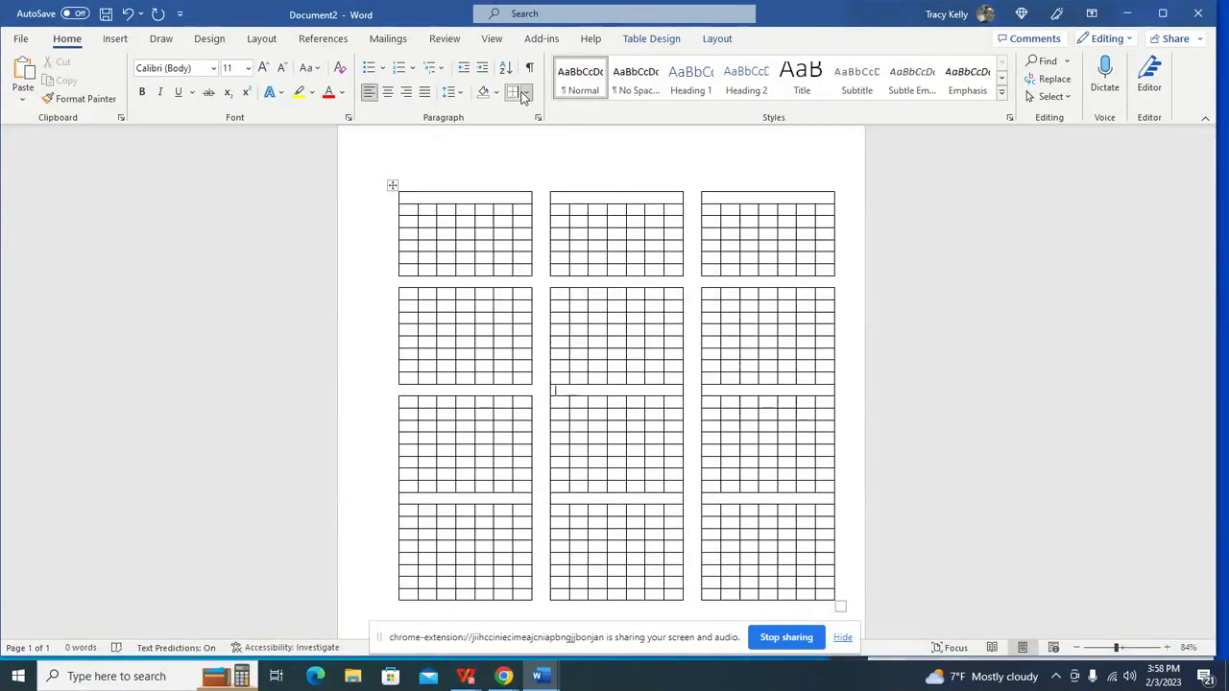
left_click(524, 92)
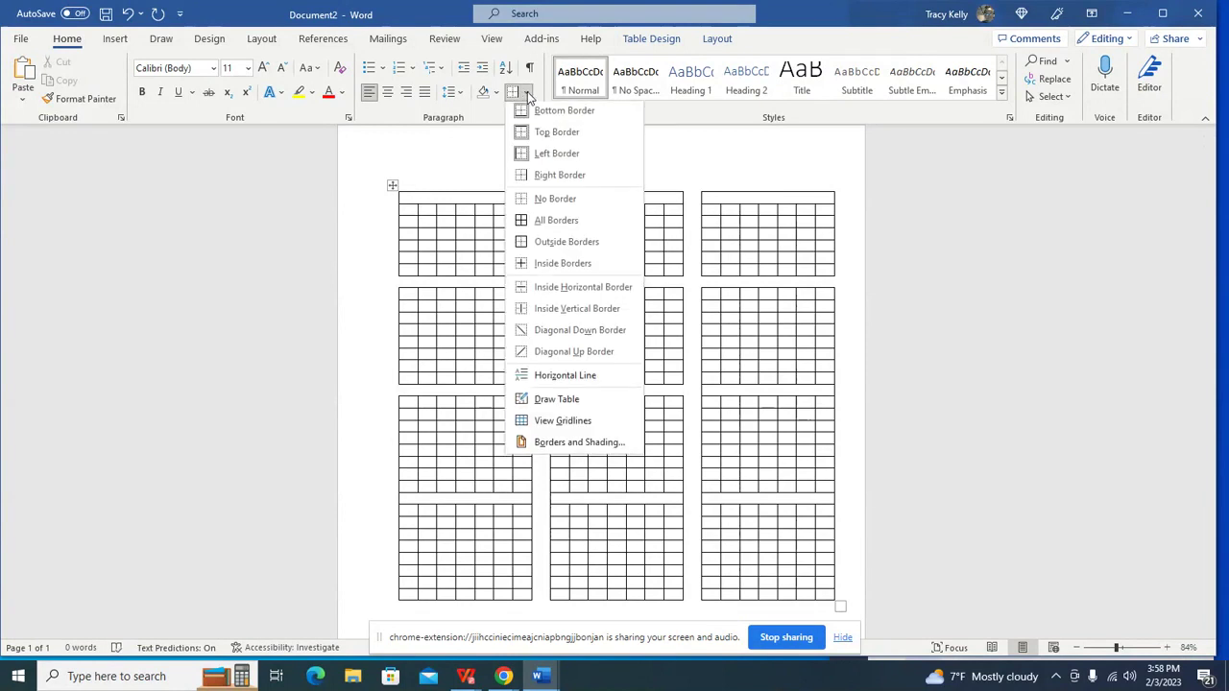
left_click(557, 156)
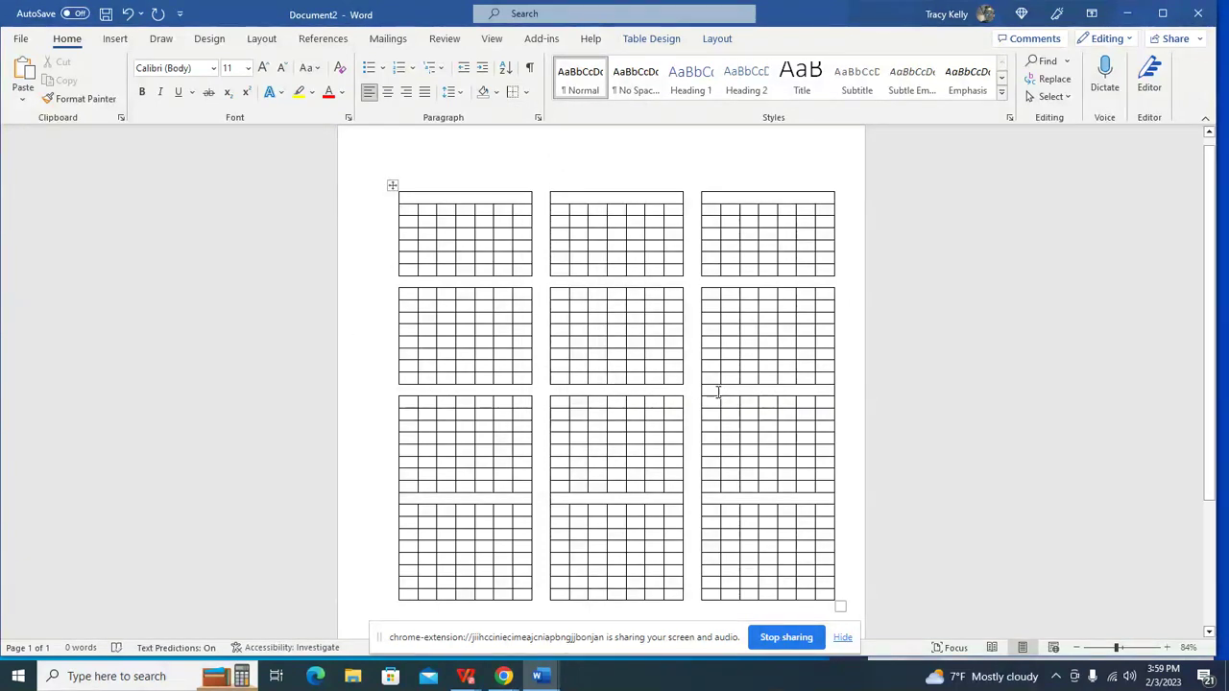
Step: Remove the left and right borders of the spacer cell below the third block in the second row of blocks
left_click(525, 92)
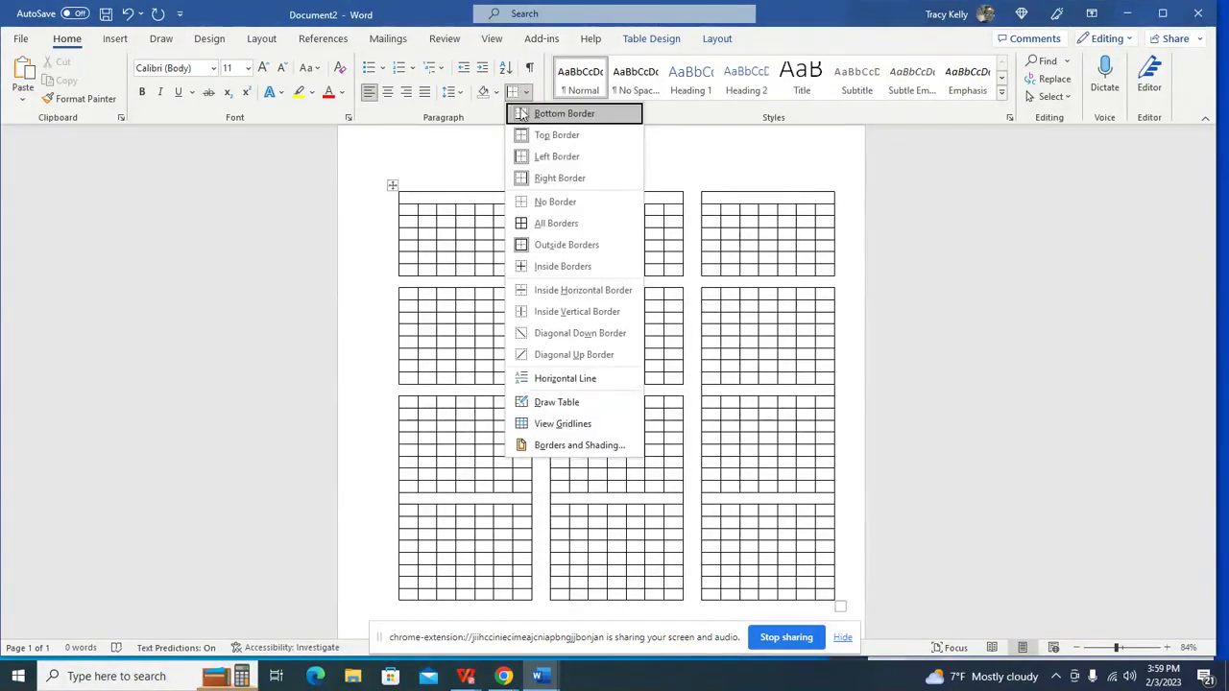
left_click(552, 157)
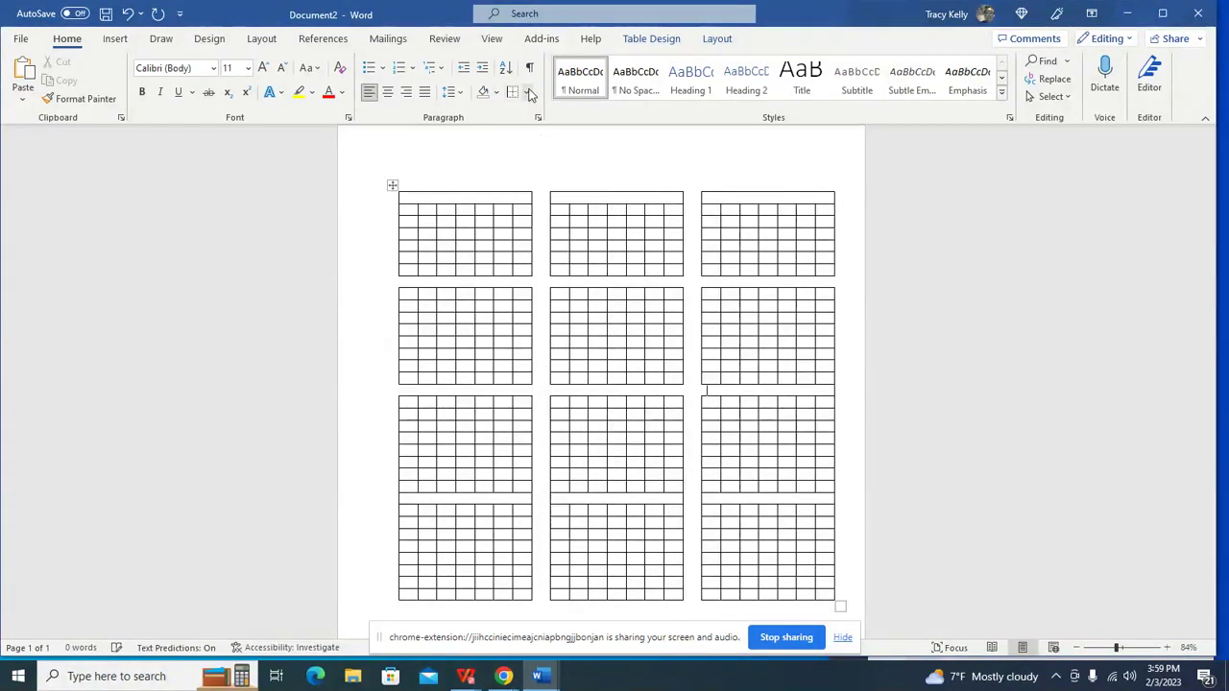
left_click(529, 91)
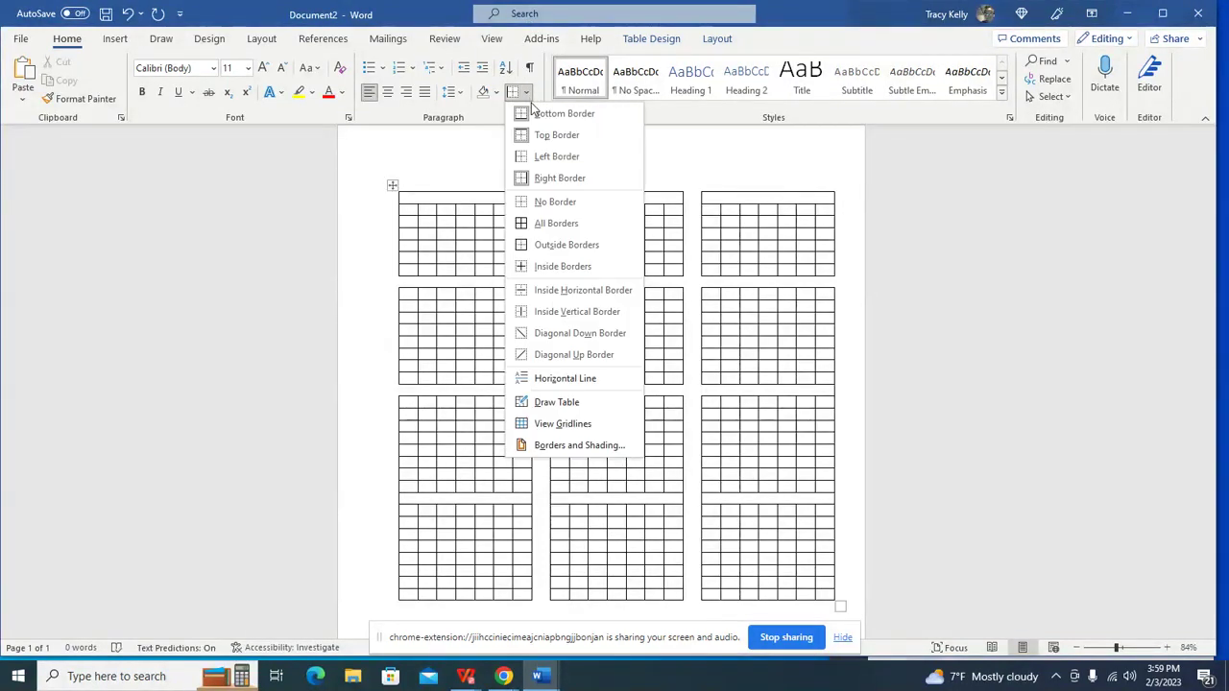
left_click(542, 182)
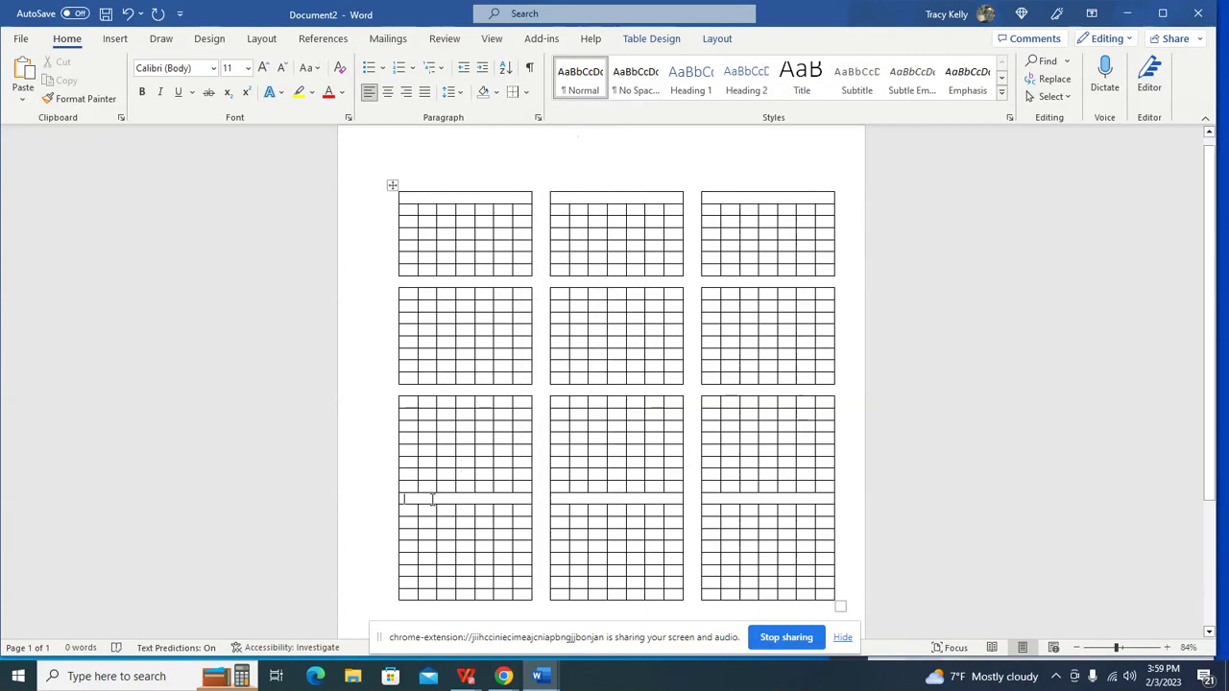
Step: Remove the left and right borders of the spacer cell below the first block in the third row of blocks
left_click(526, 92)
left_click(543, 157)
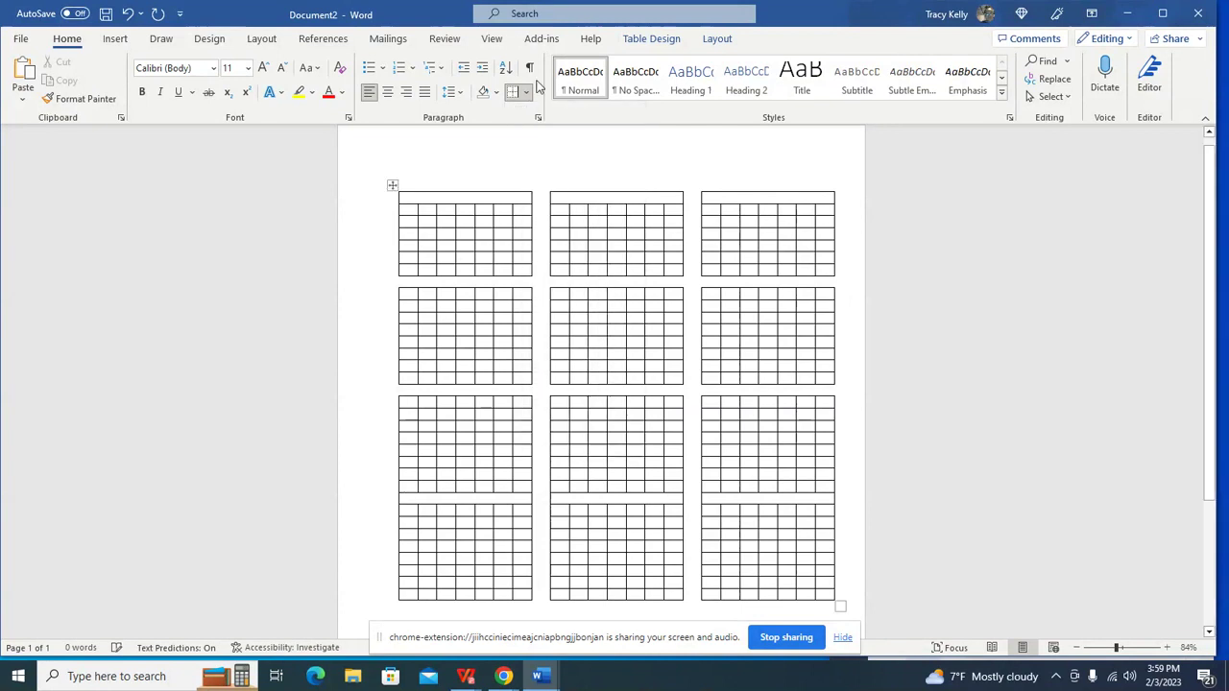
left_click(526, 94)
left_click(550, 178)
Step: Remove the left and right borders of the spacer cell below the middle block in the third row of blocks
left_click(524, 93)
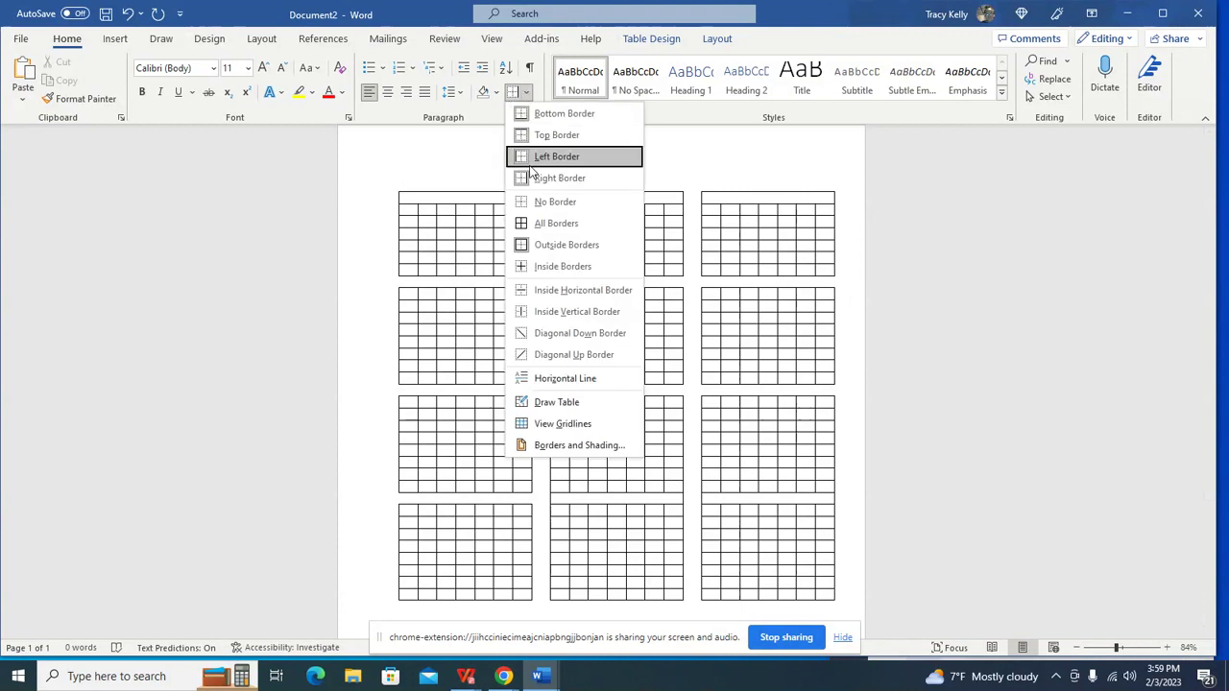
left_click(539, 157)
left_click(526, 95)
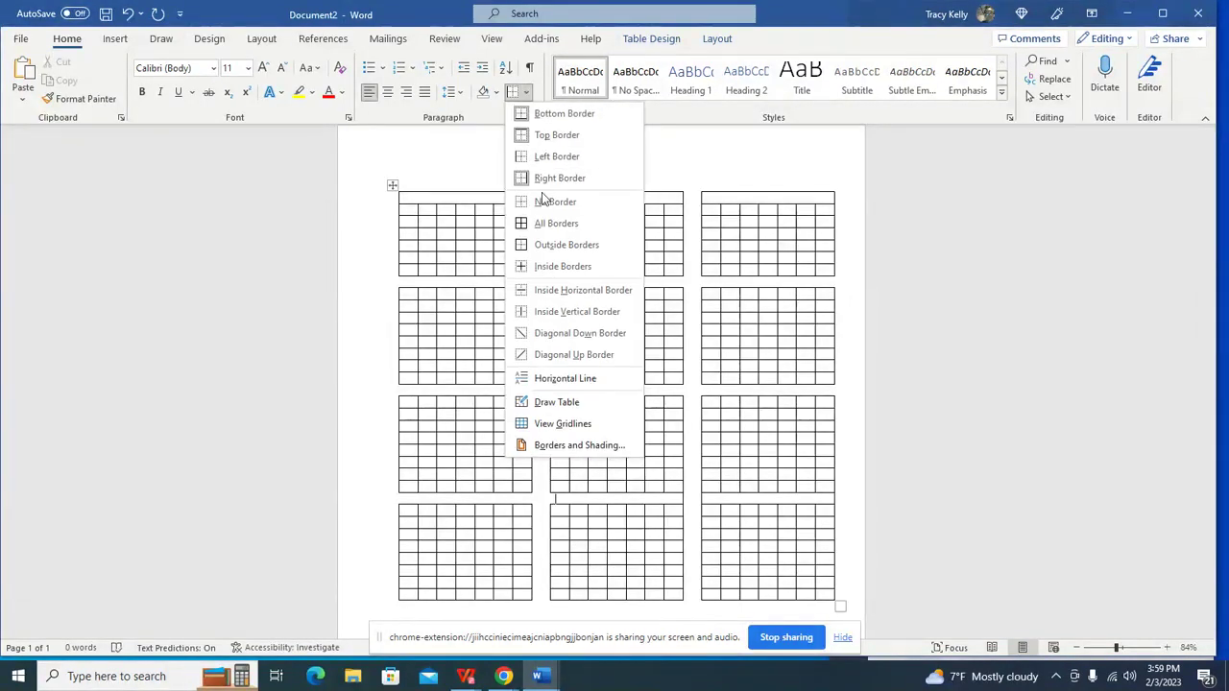
left_click(546, 200)
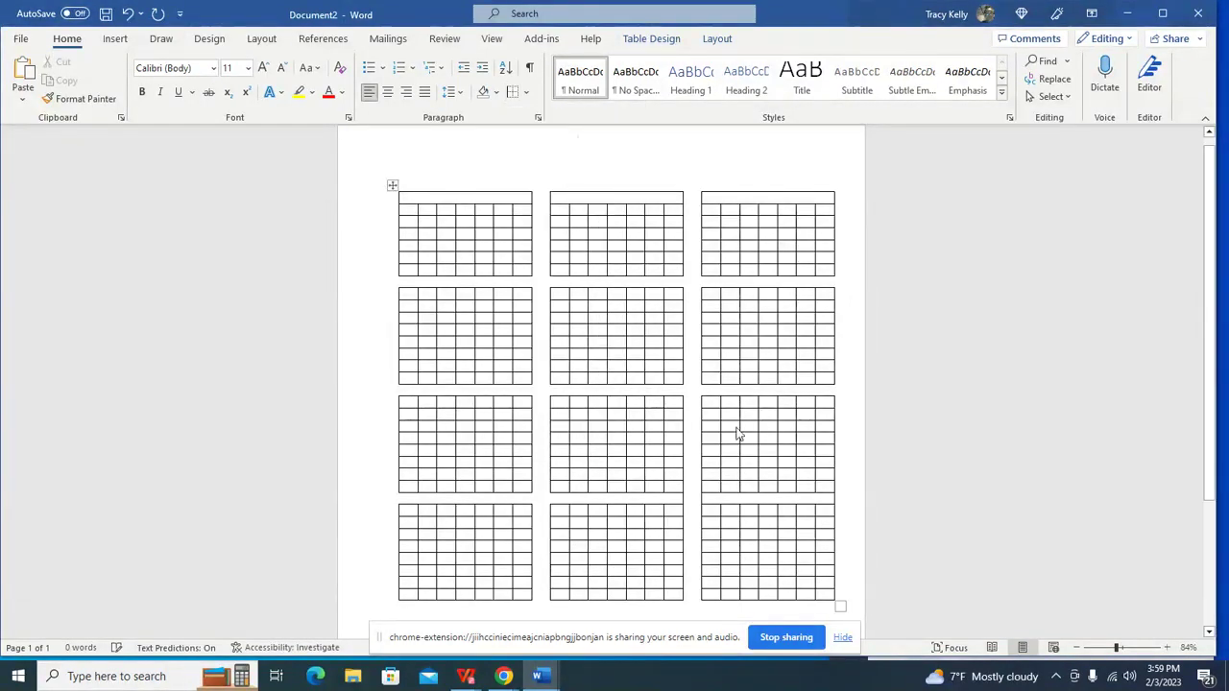
Step: Remove the left and right borders of the spacer cell below the third block in the third row of blocks
left_click(738, 503)
left_click(526, 92)
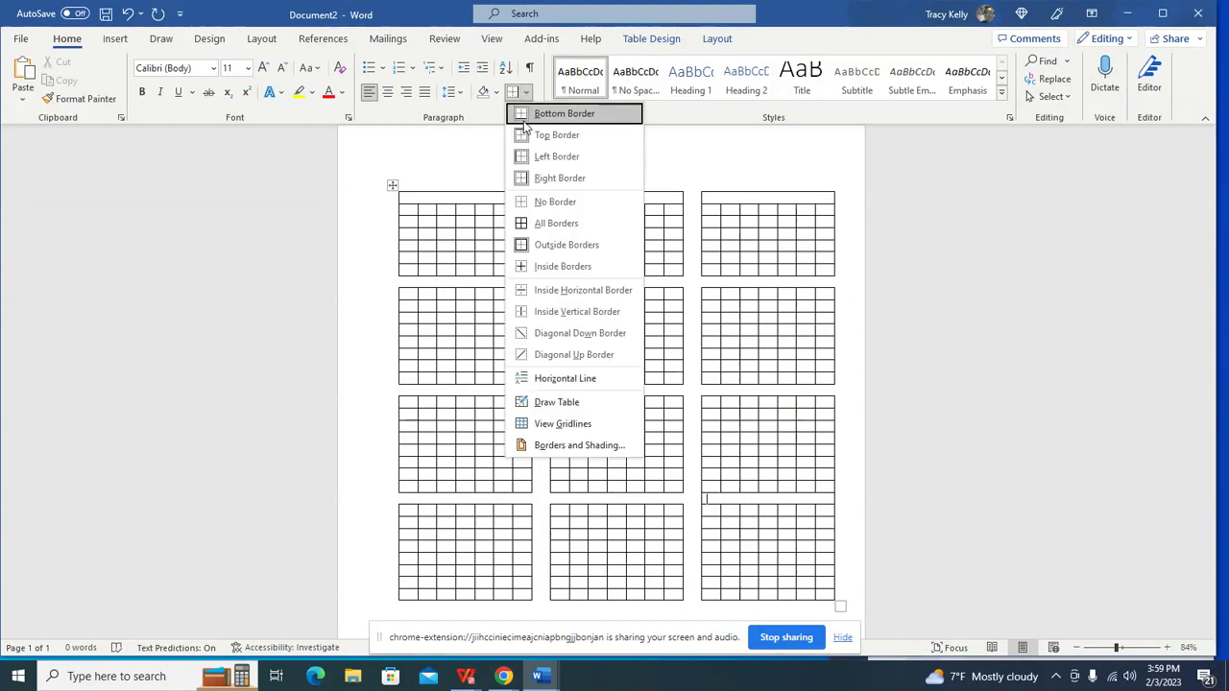
left_click(549, 156)
left_click(526, 92)
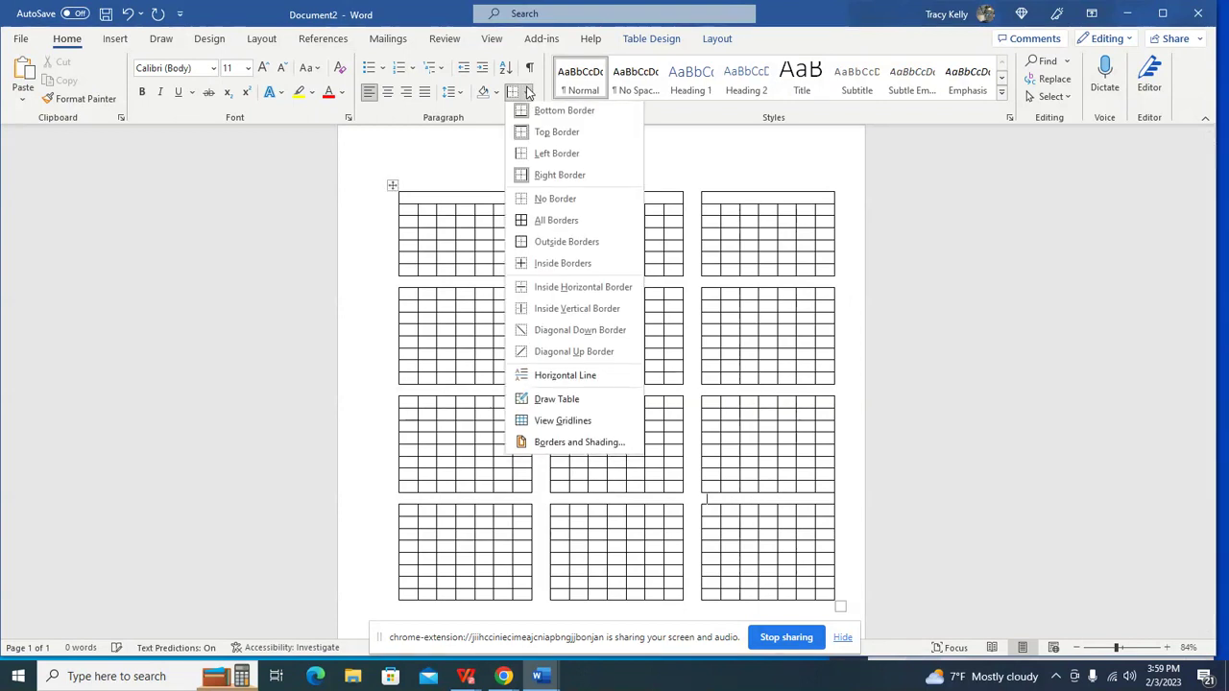
left_click(549, 175)
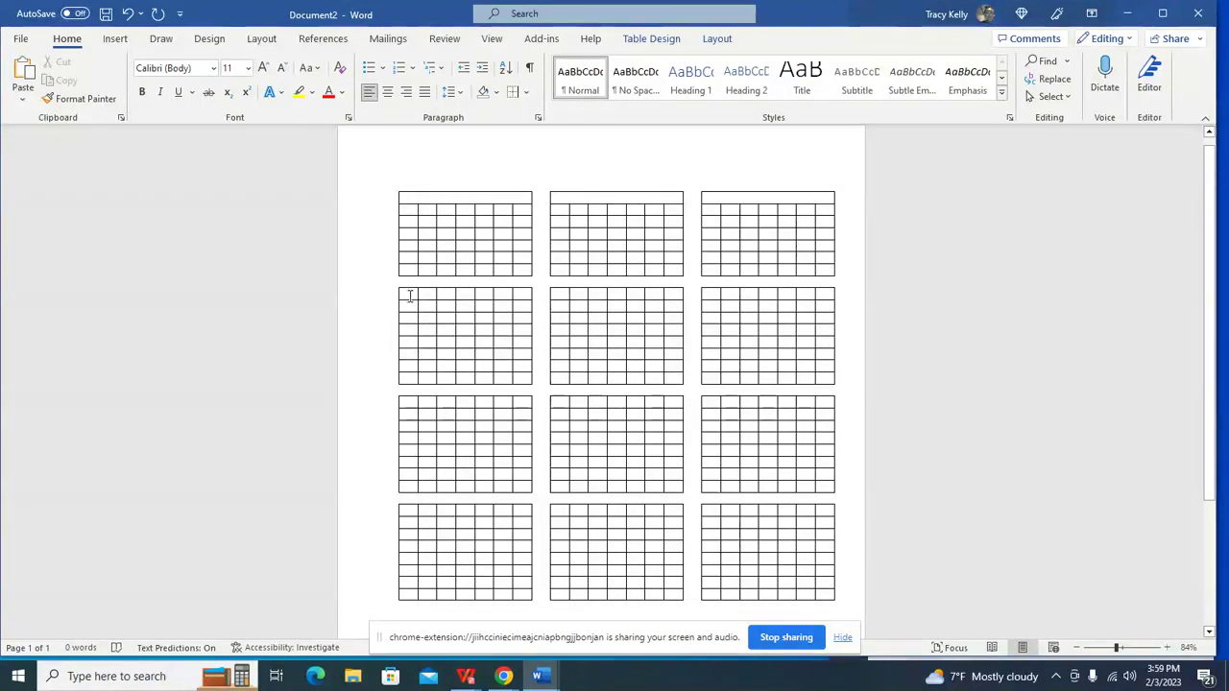
Step: Merge the top seven cells of each of the three blocks in the second row of blocks into one header cell per block
left_click_drag(407, 297, 522, 294)
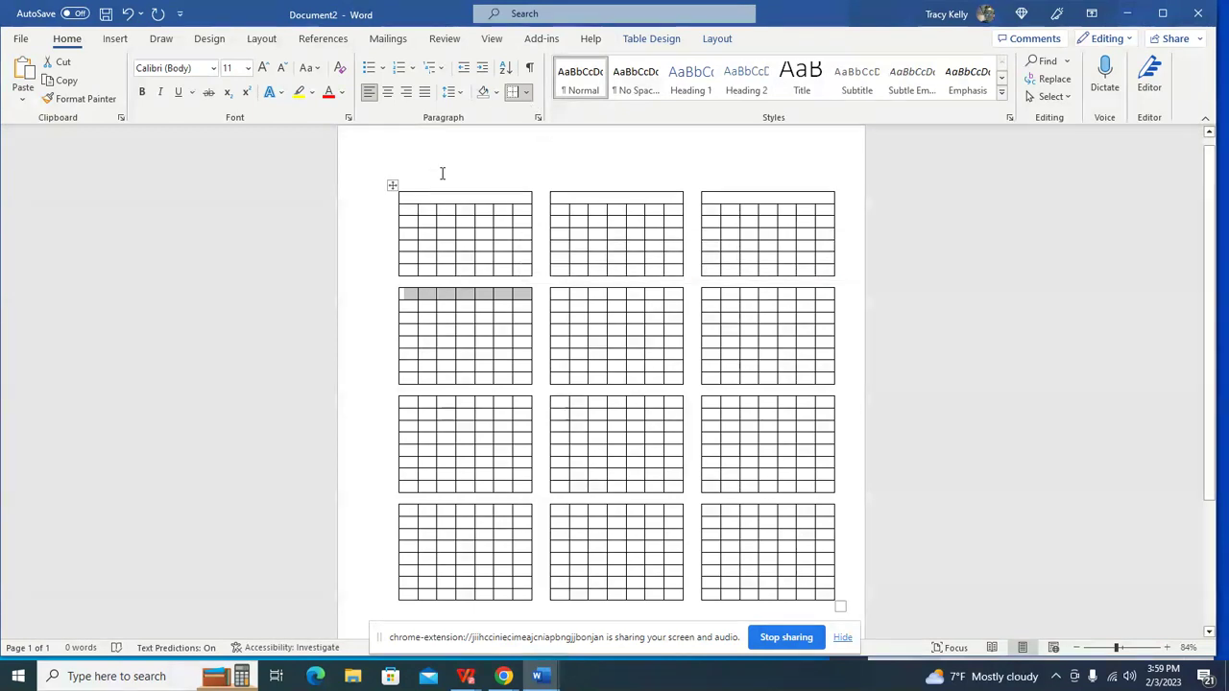
right_click(469, 298)
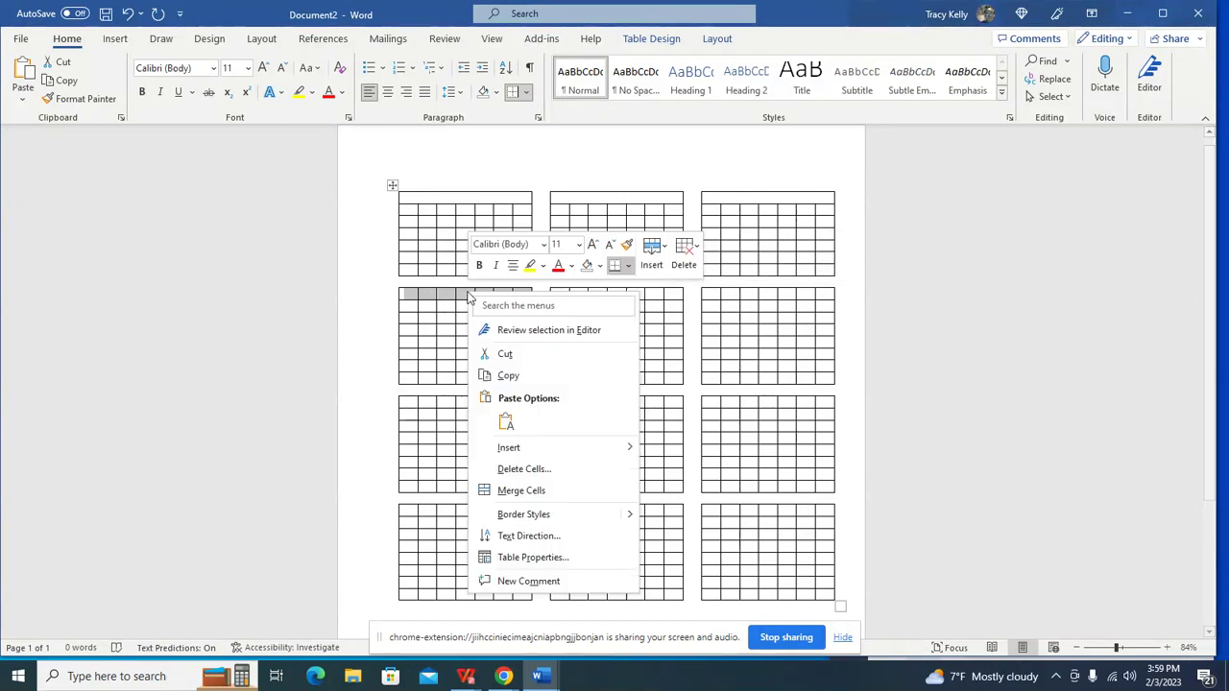
left_click(500, 491)
left_click_drag(565, 295, 662, 299)
right_click(654, 301)
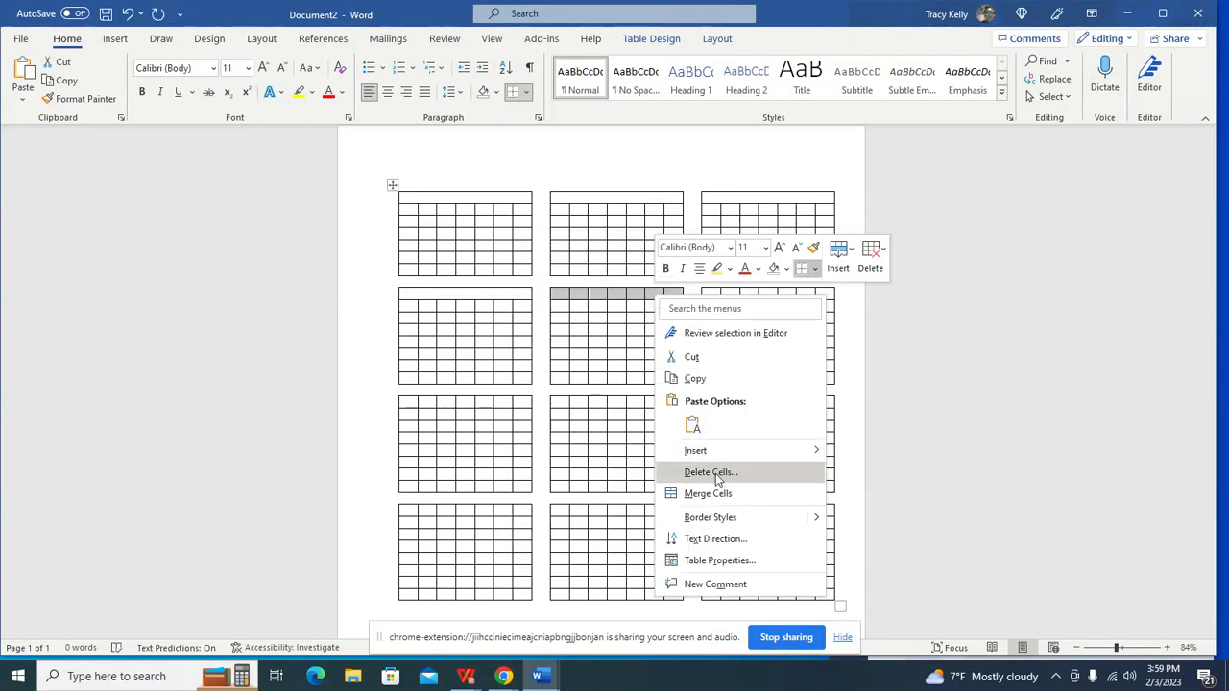
left_click(709, 495)
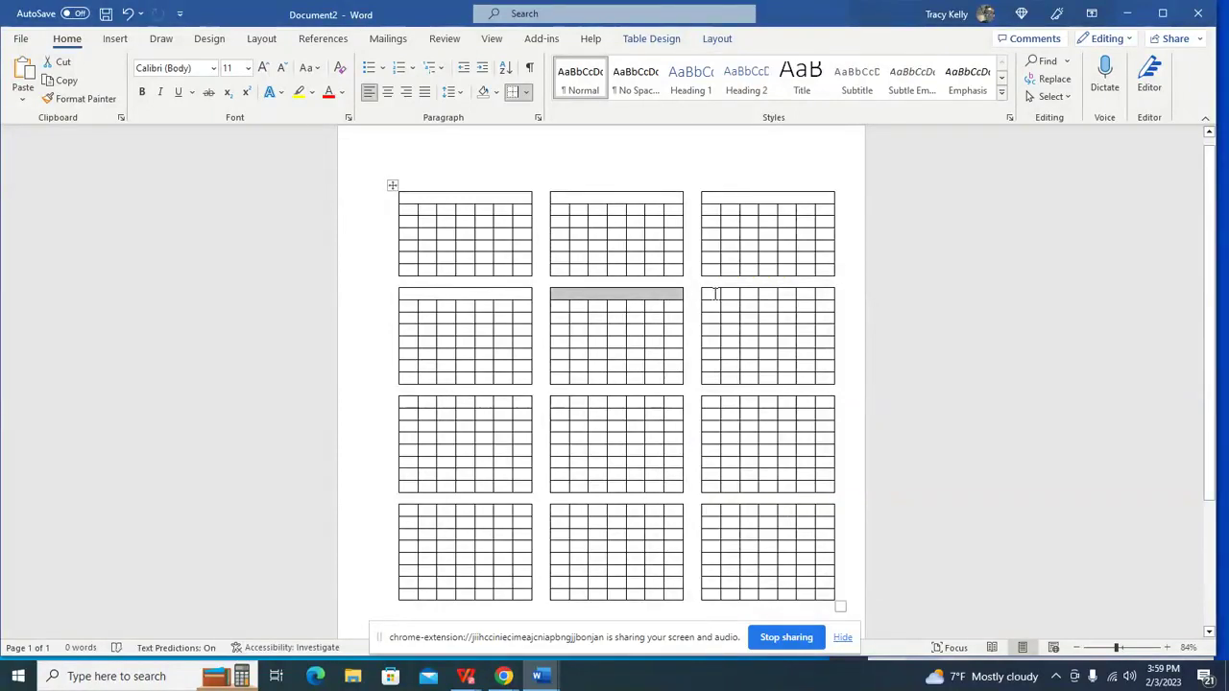
left_click_drag(709, 293, 816, 288)
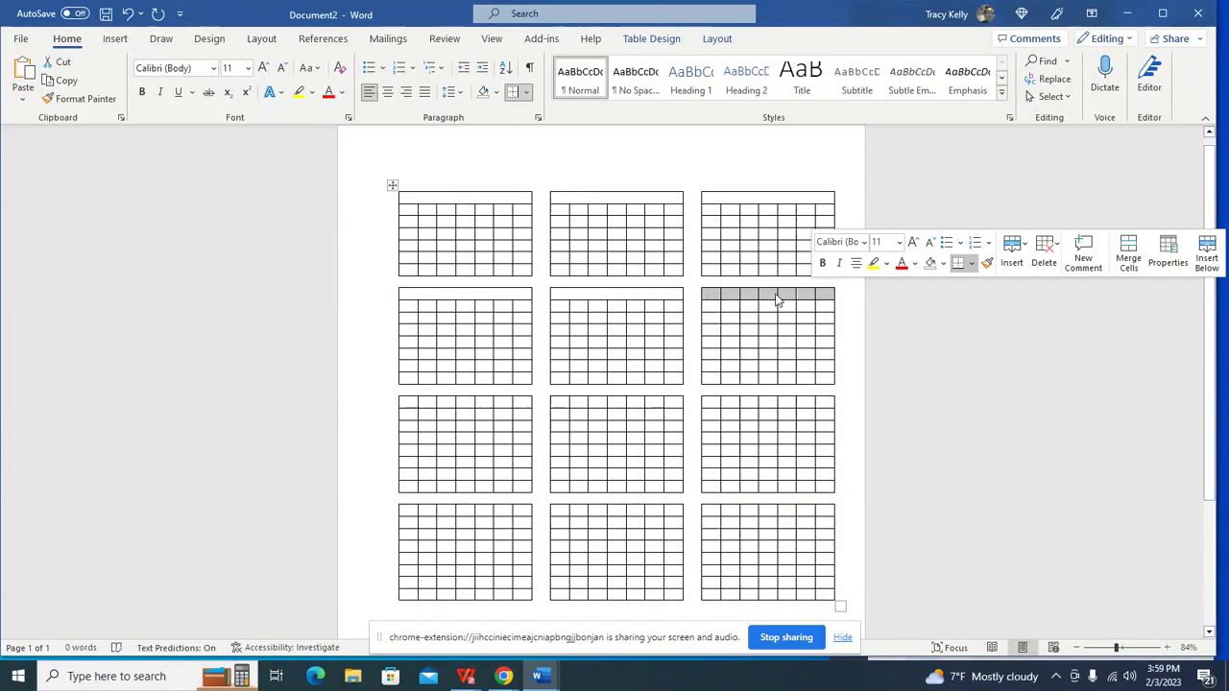
right_click(787, 298)
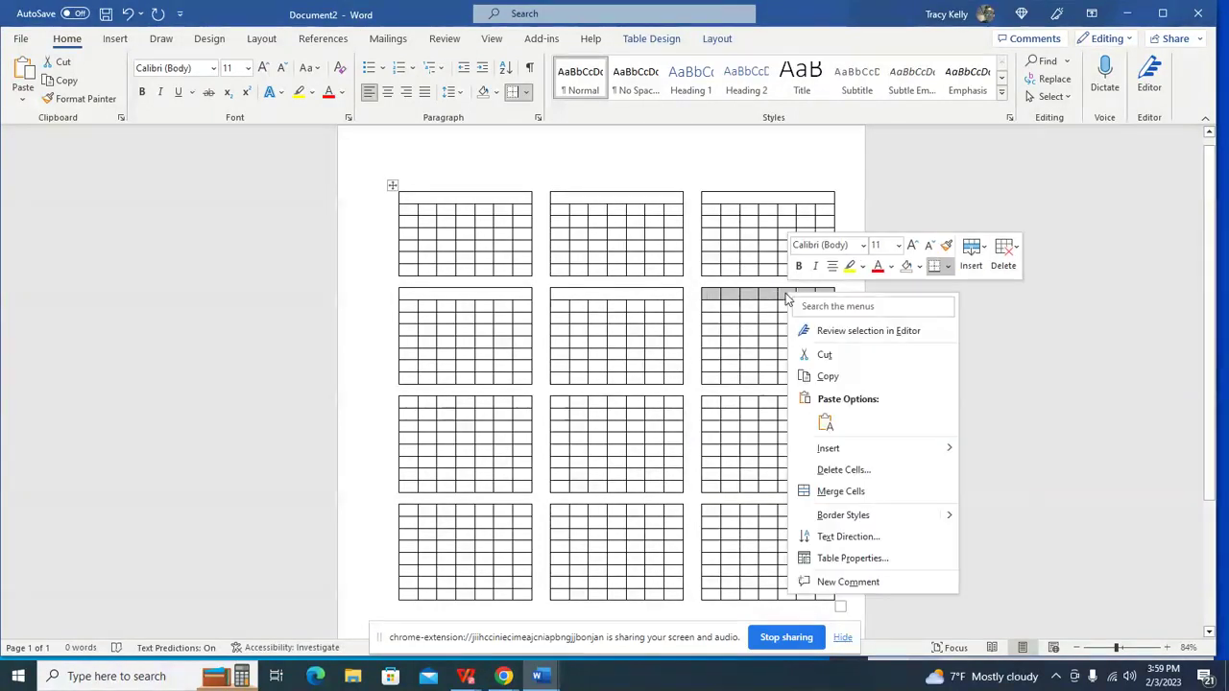
left_click(828, 490)
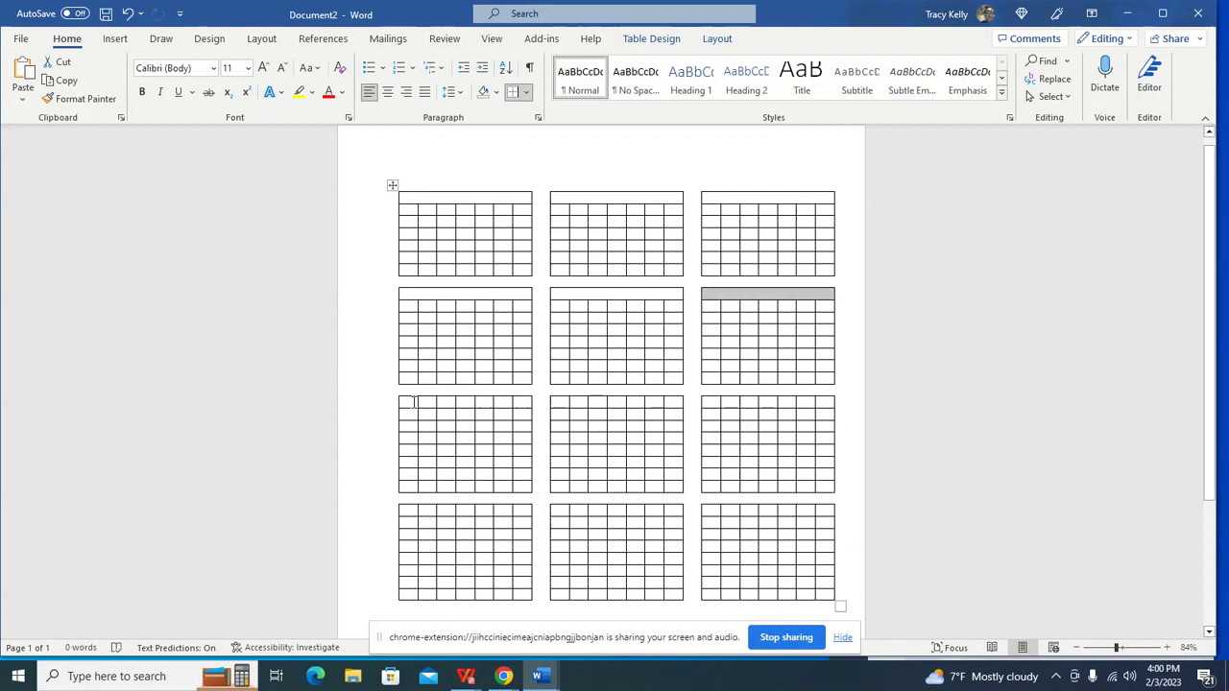
Step: Merge the top seven cells of each of the three blocks in the third row of blocks into one header cell per block
left_click_drag(413, 401, 515, 403)
right_click(499, 411)
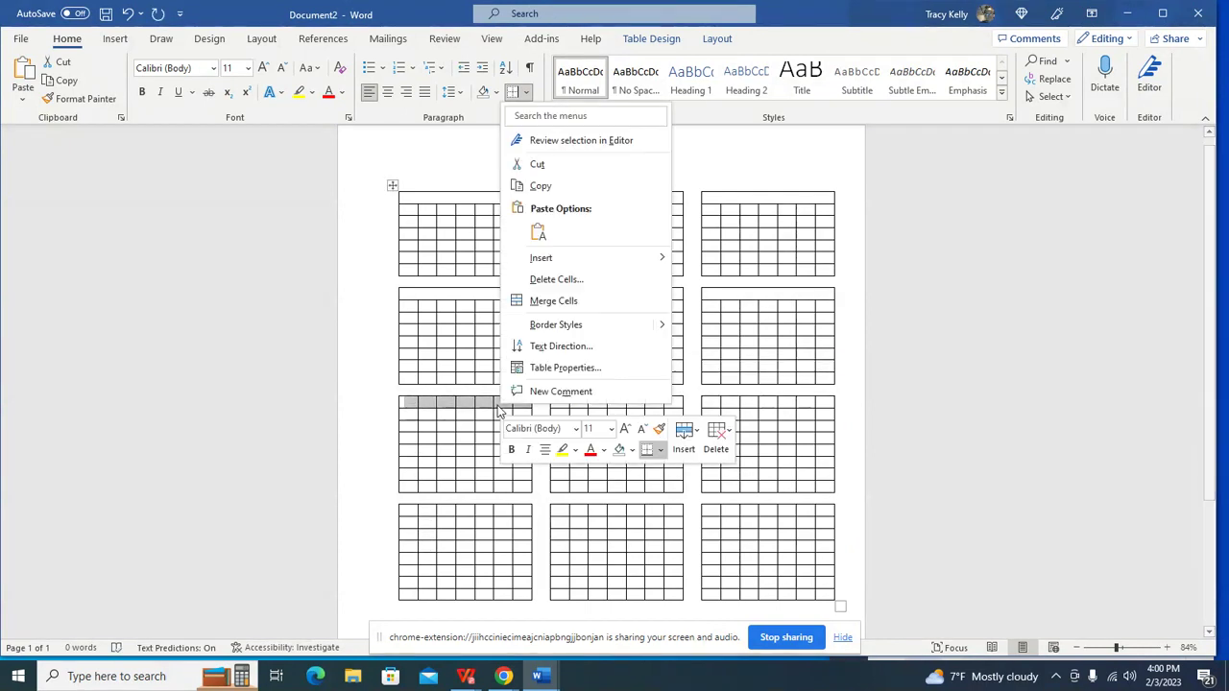
left_click(539, 301)
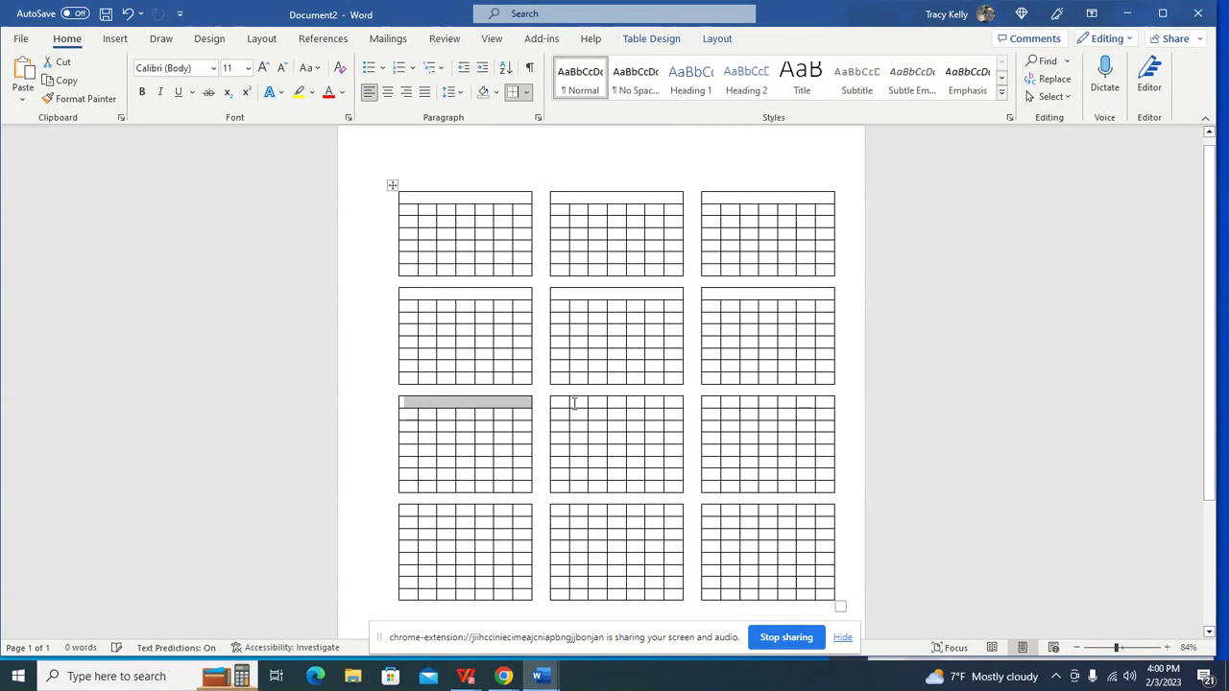
left_click_drag(566, 402, 677, 404)
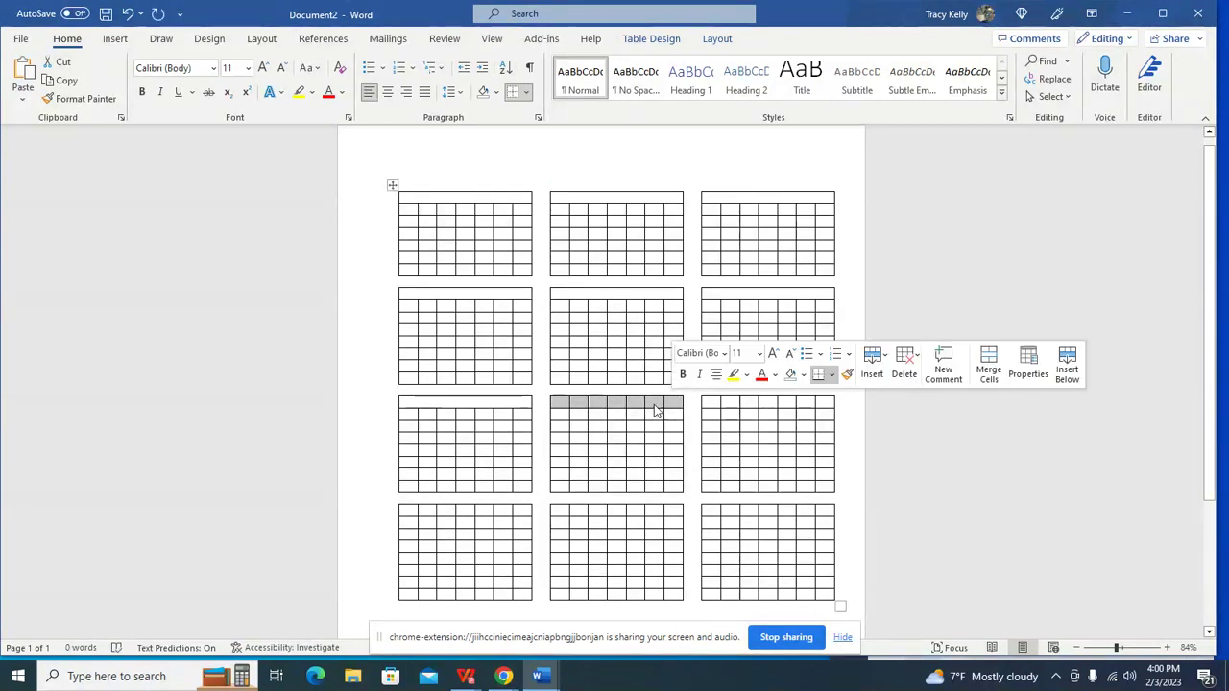
right_click(653, 405)
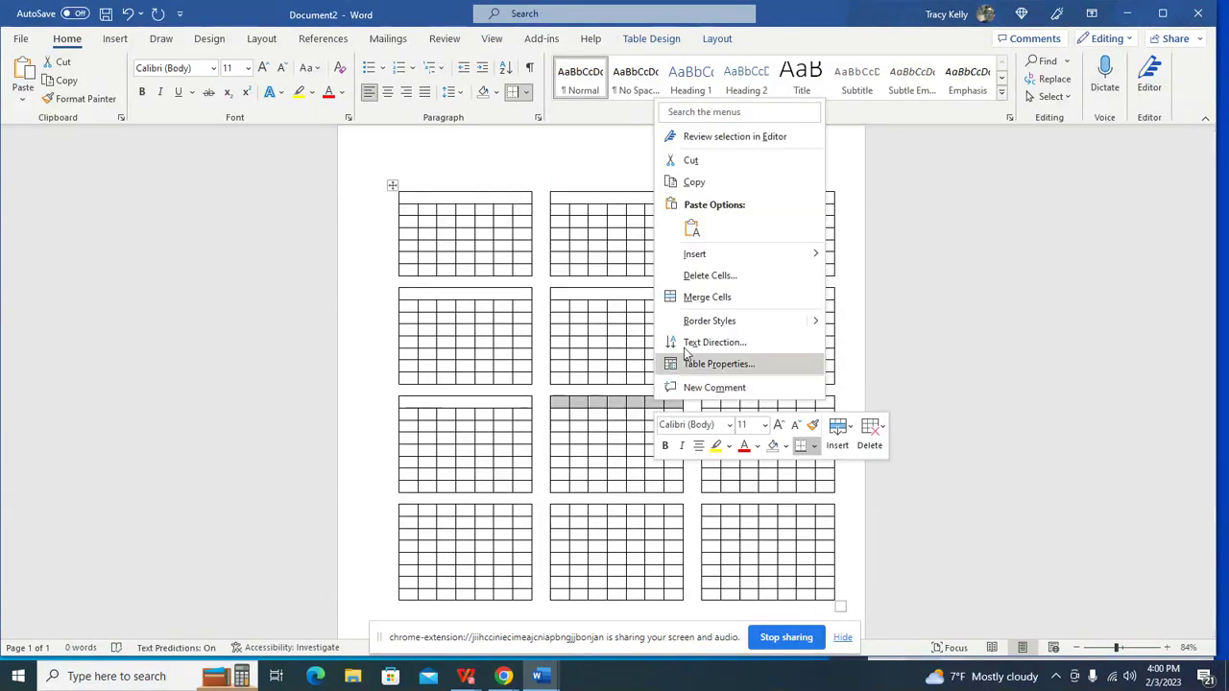
left_click(695, 299)
left_click_drag(718, 403, 811, 407)
right_click(811, 408)
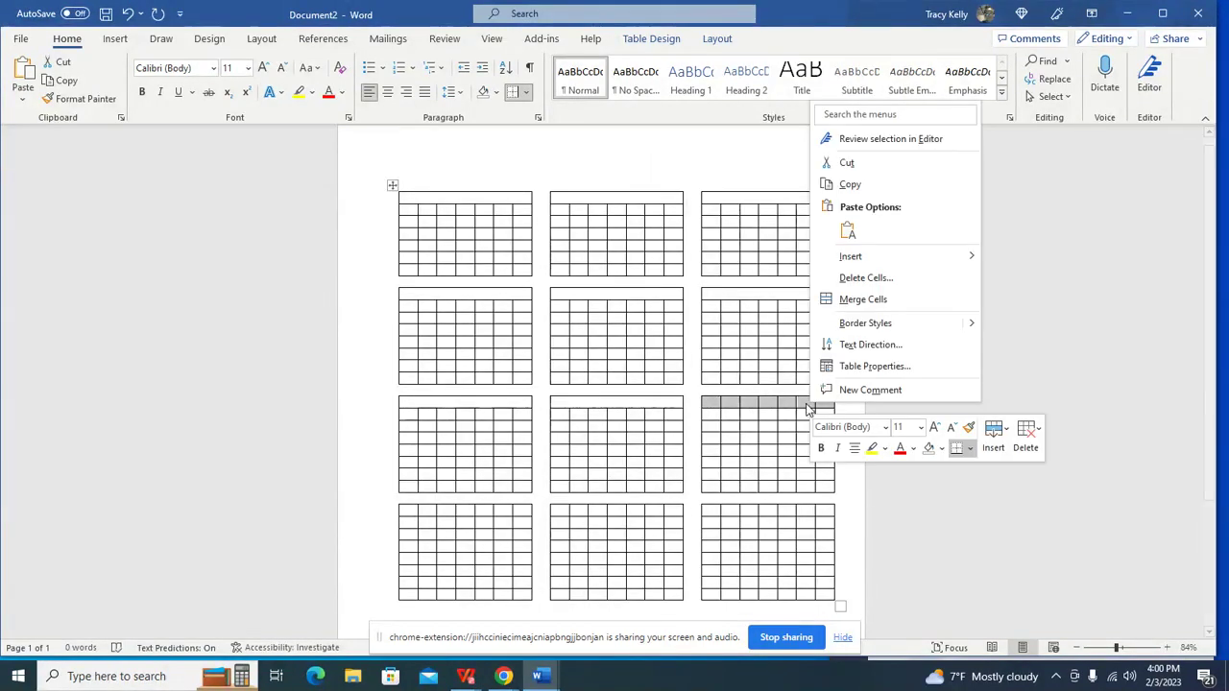
left_click(845, 297)
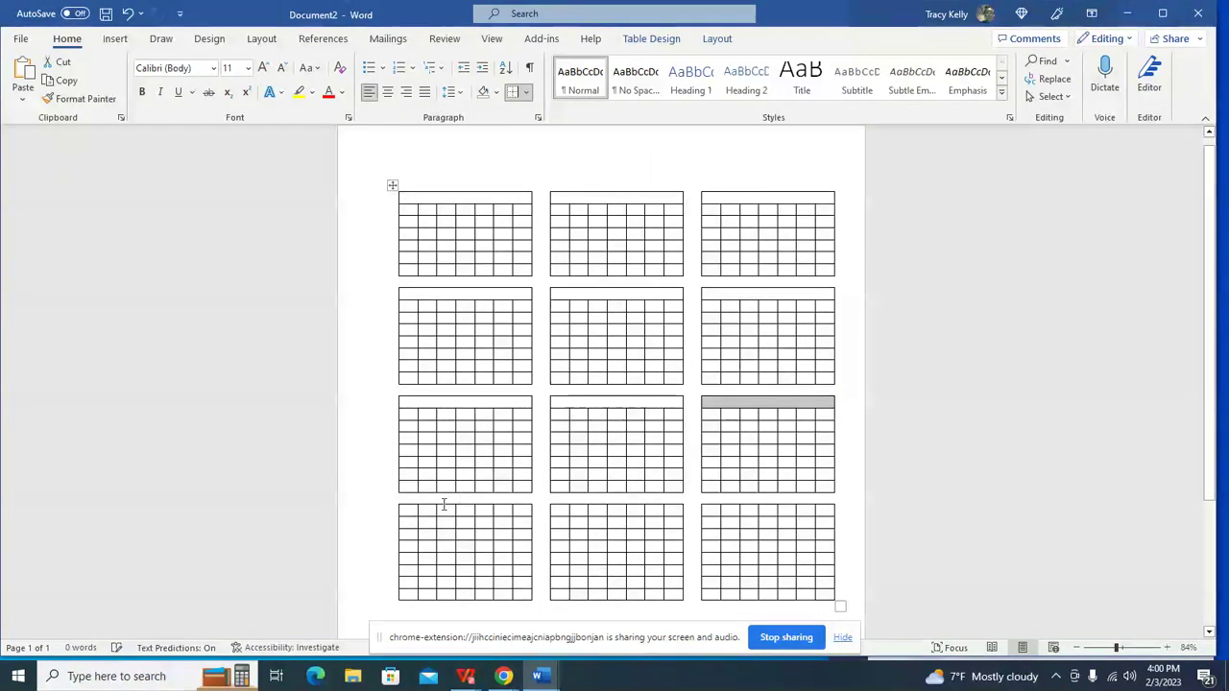
Step: Merge the top seven cells of each of the three blocks in the fourth row of blocks into one header cell per block
left_click_drag(415, 508, 508, 515)
right_click(507, 514)
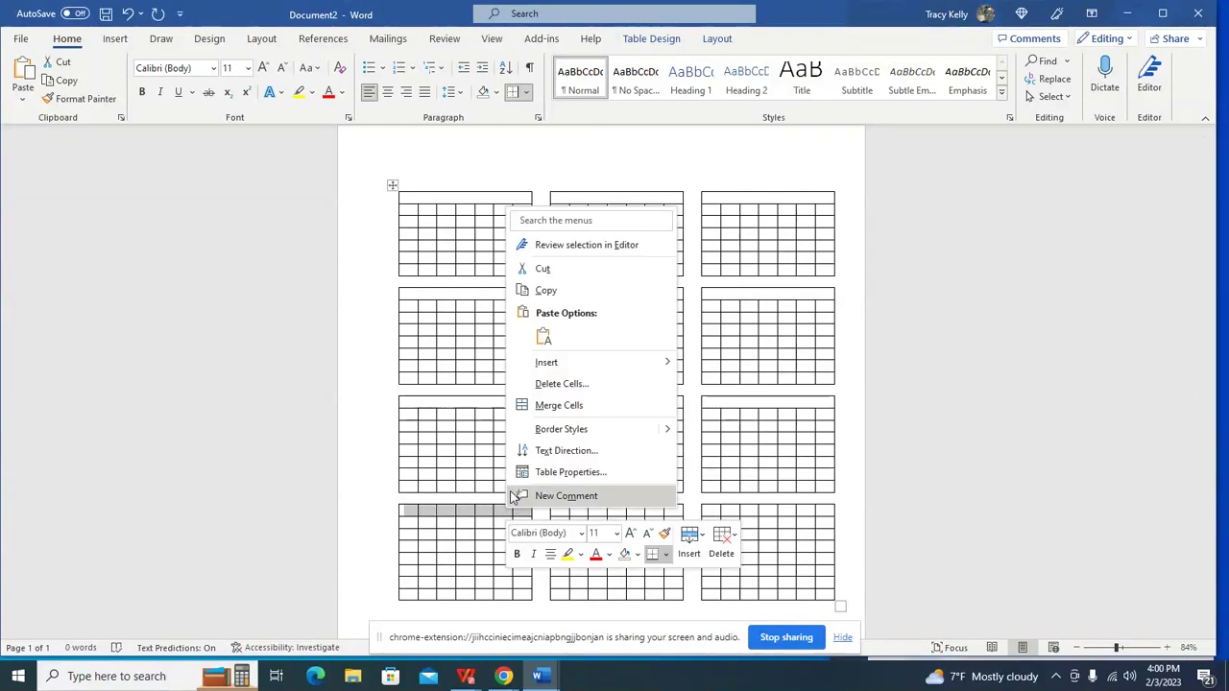
left_click(549, 403)
left_click_drag(563, 509, 662, 511)
right_click(647, 510)
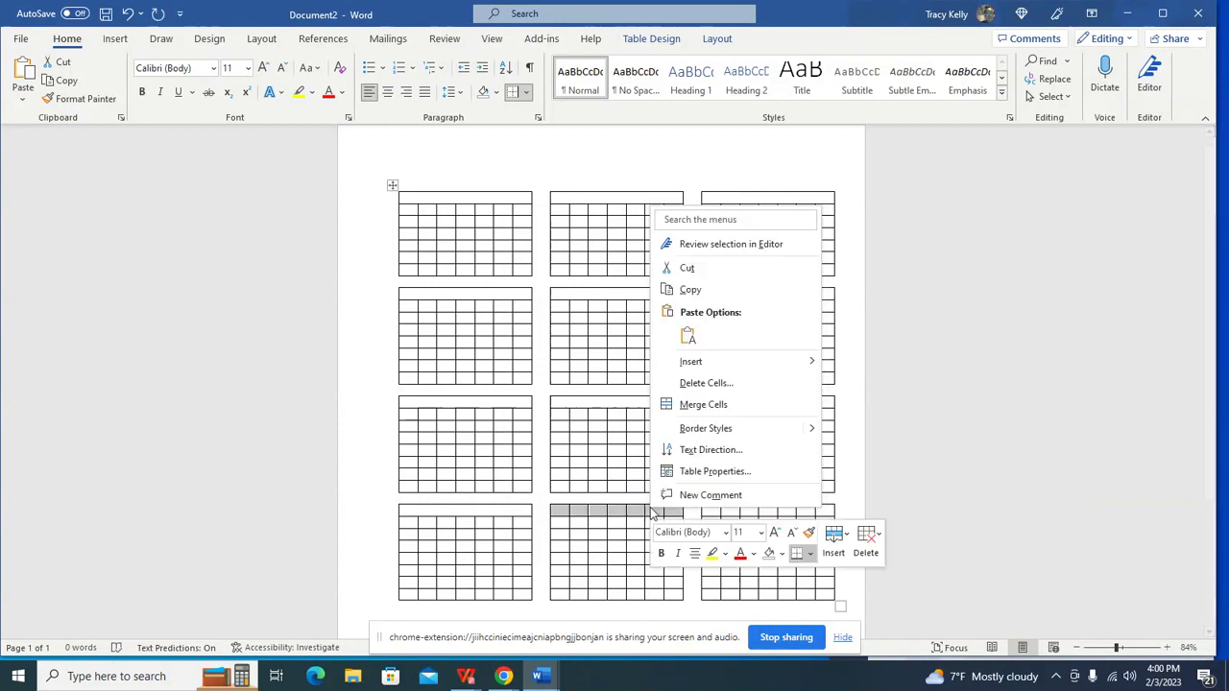
left_click(714, 405)
left_click_drag(712, 509, 825, 511)
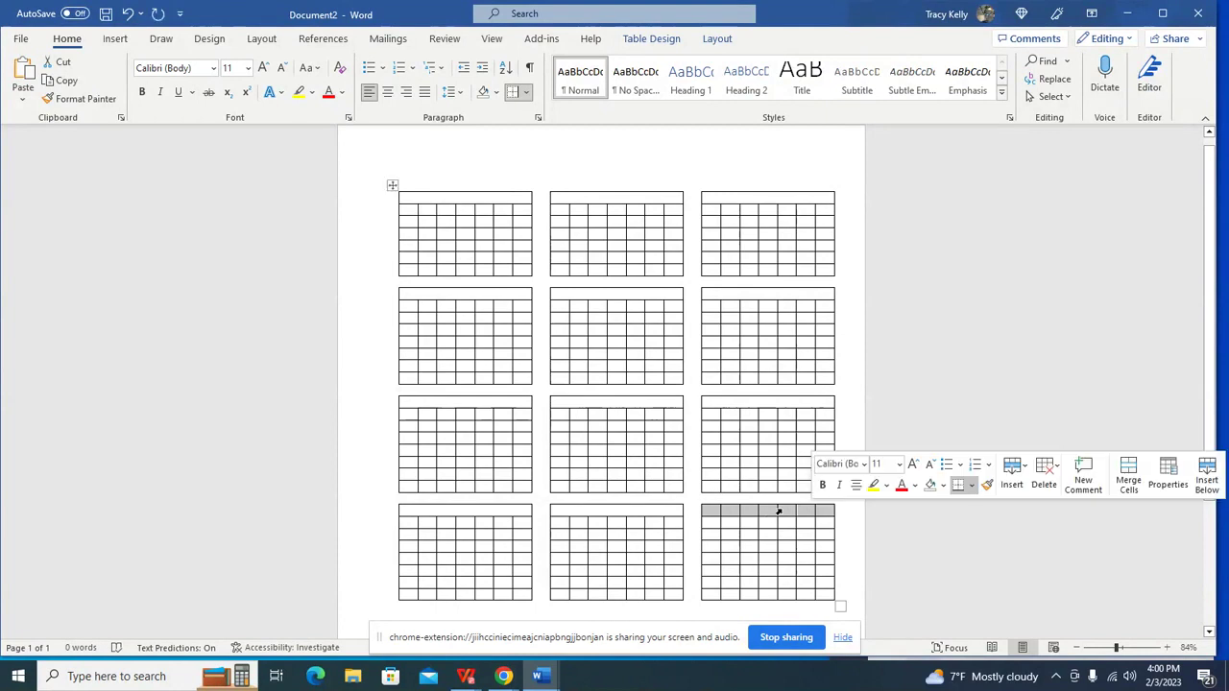
right_click(786, 513)
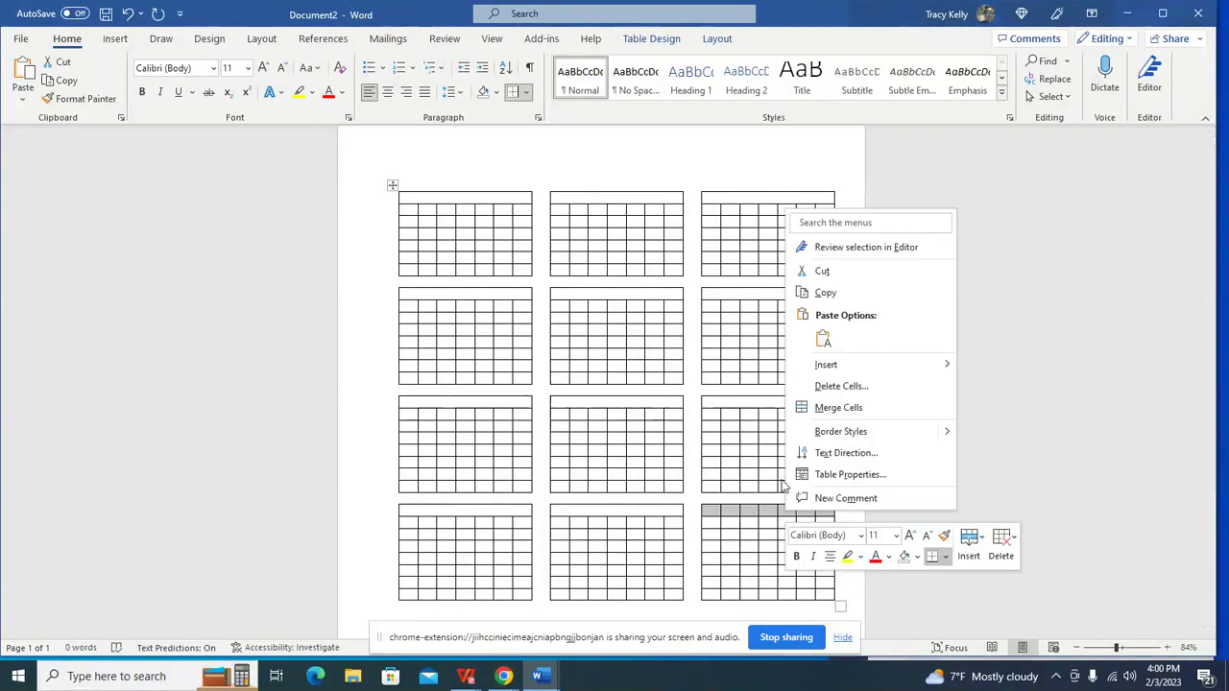
left_click(812, 409)
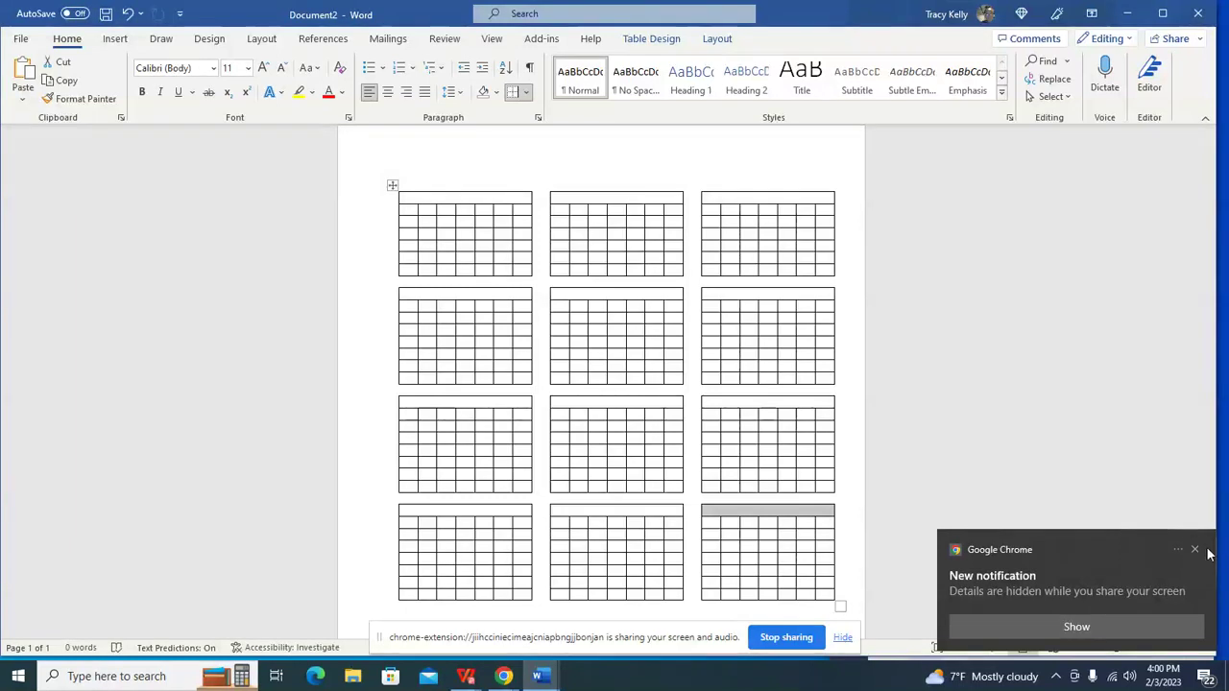
left_click(1195, 549)
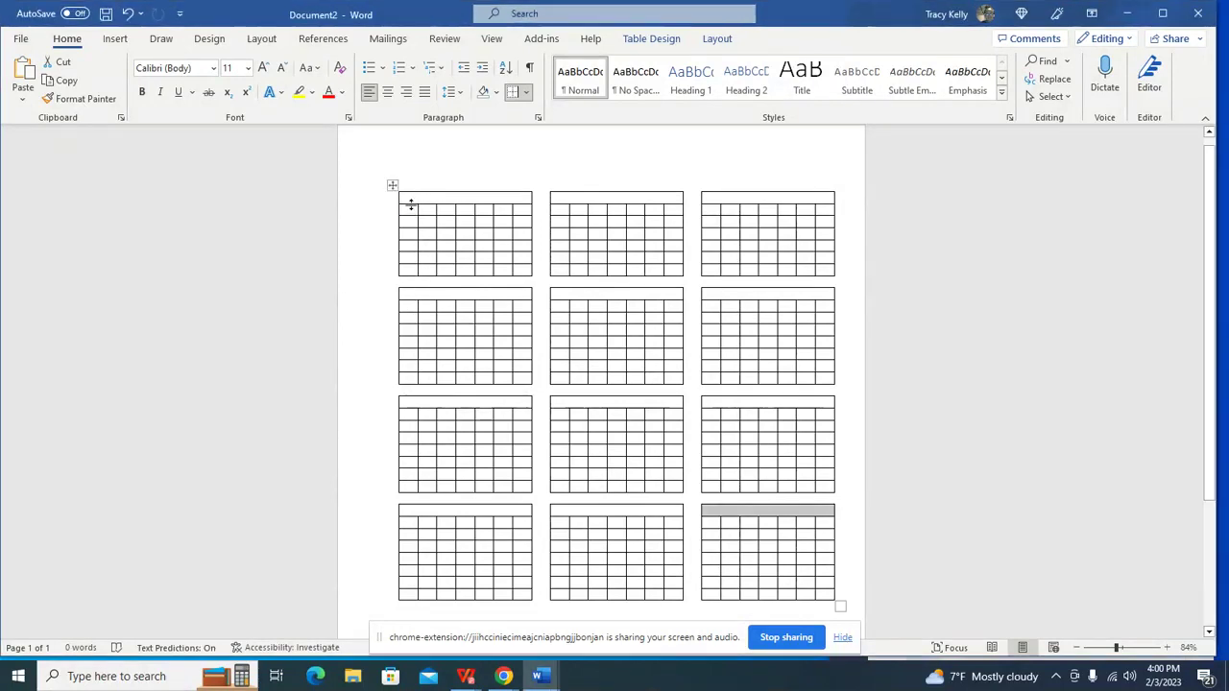
Step: Set the font of the whole table to Candara, size 11
left_click_drag(413, 197, 828, 413)
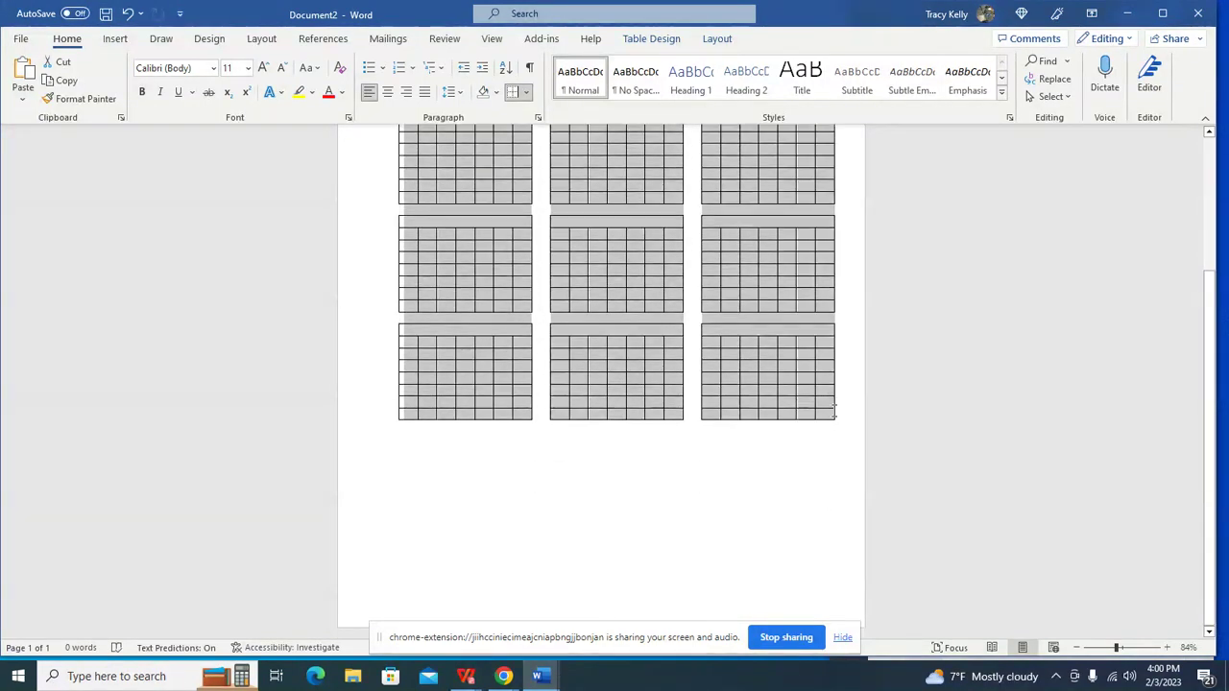
left_click(213, 69)
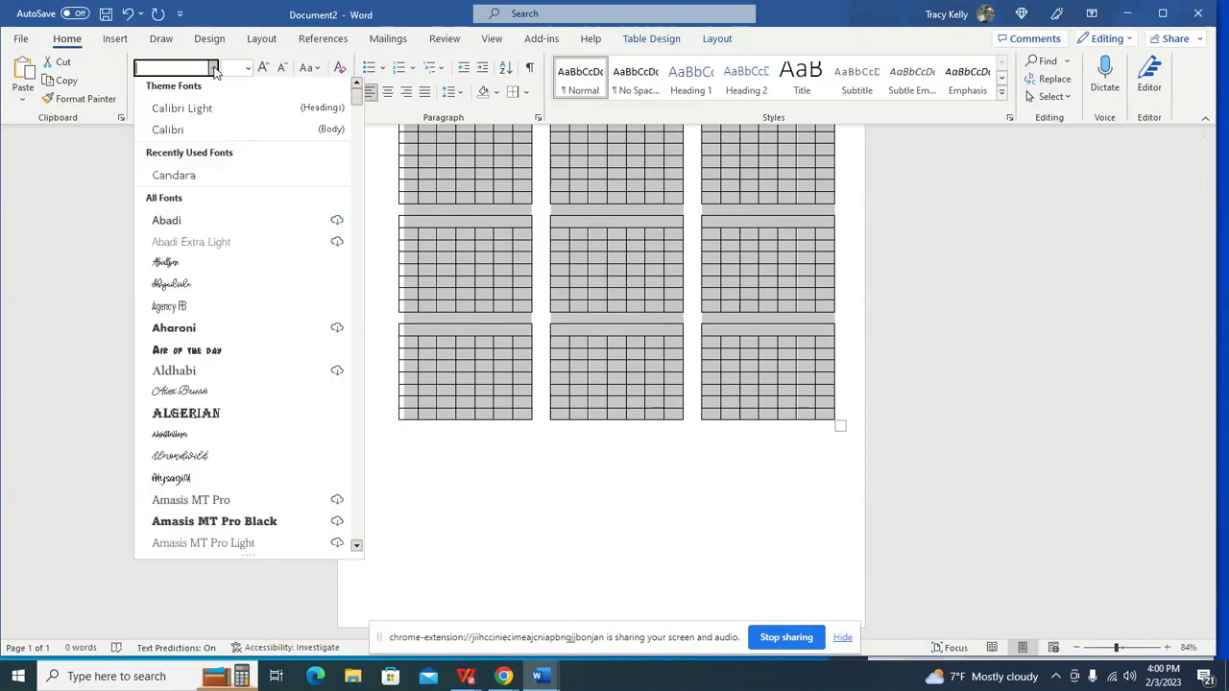
left_click(173, 175)
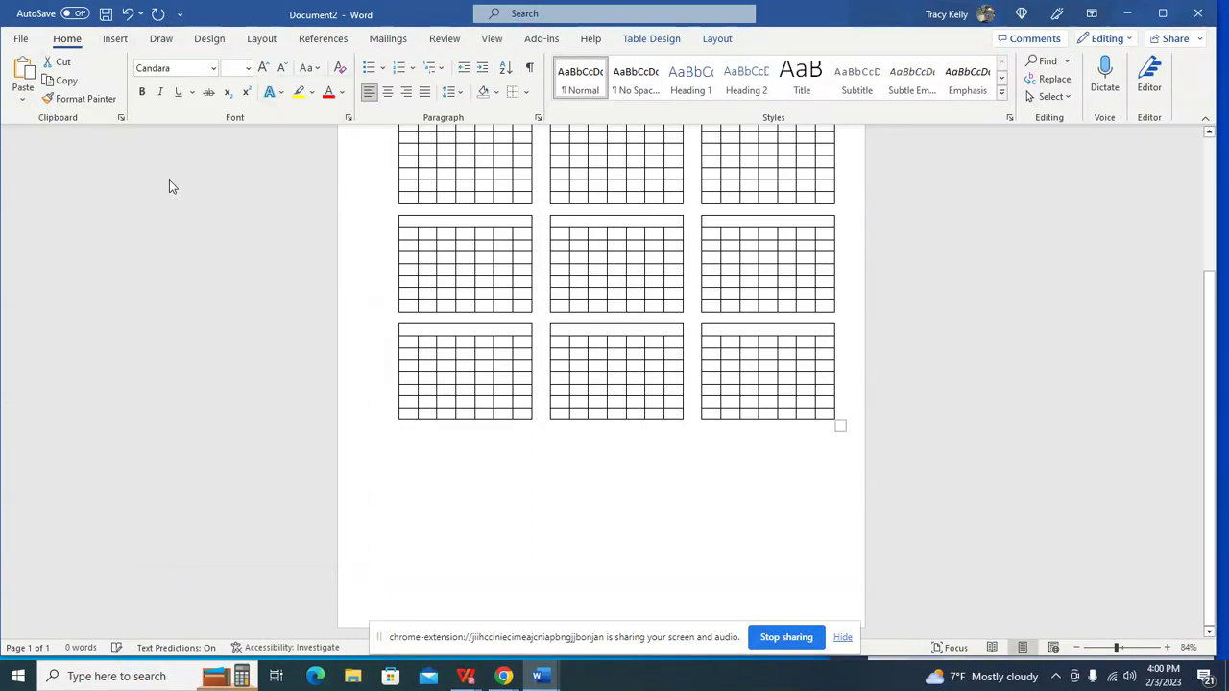
left_click(249, 68)
left_click(240, 142)
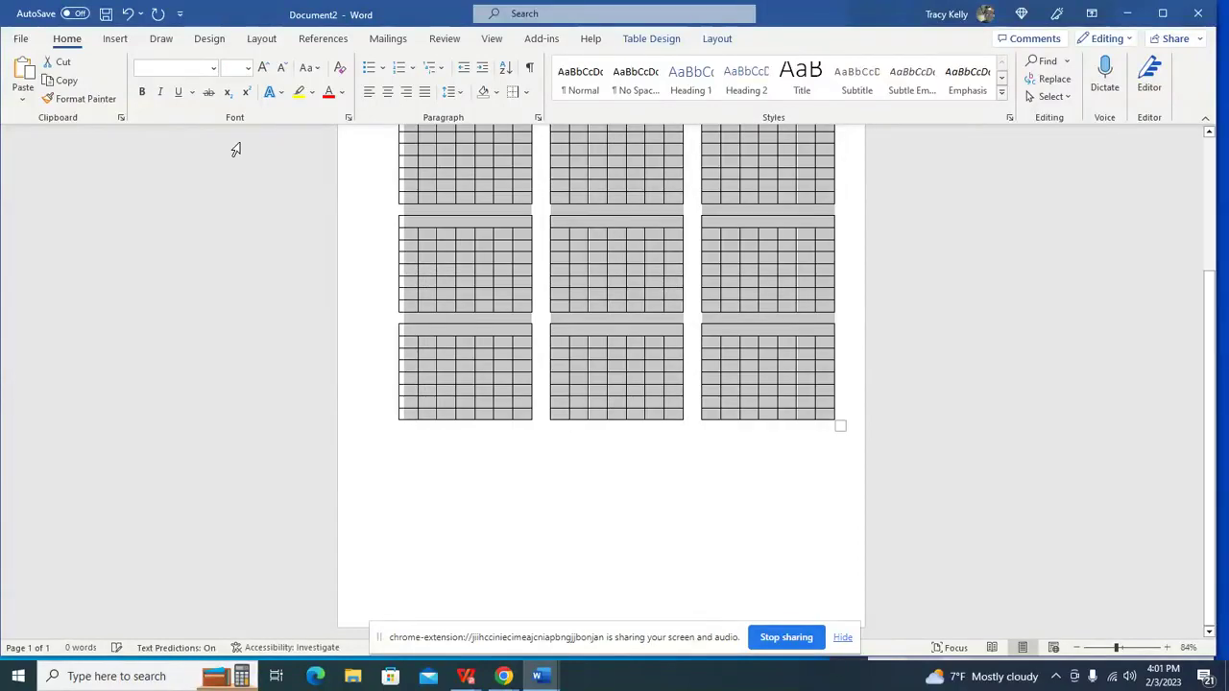
key("ctrl+Home")
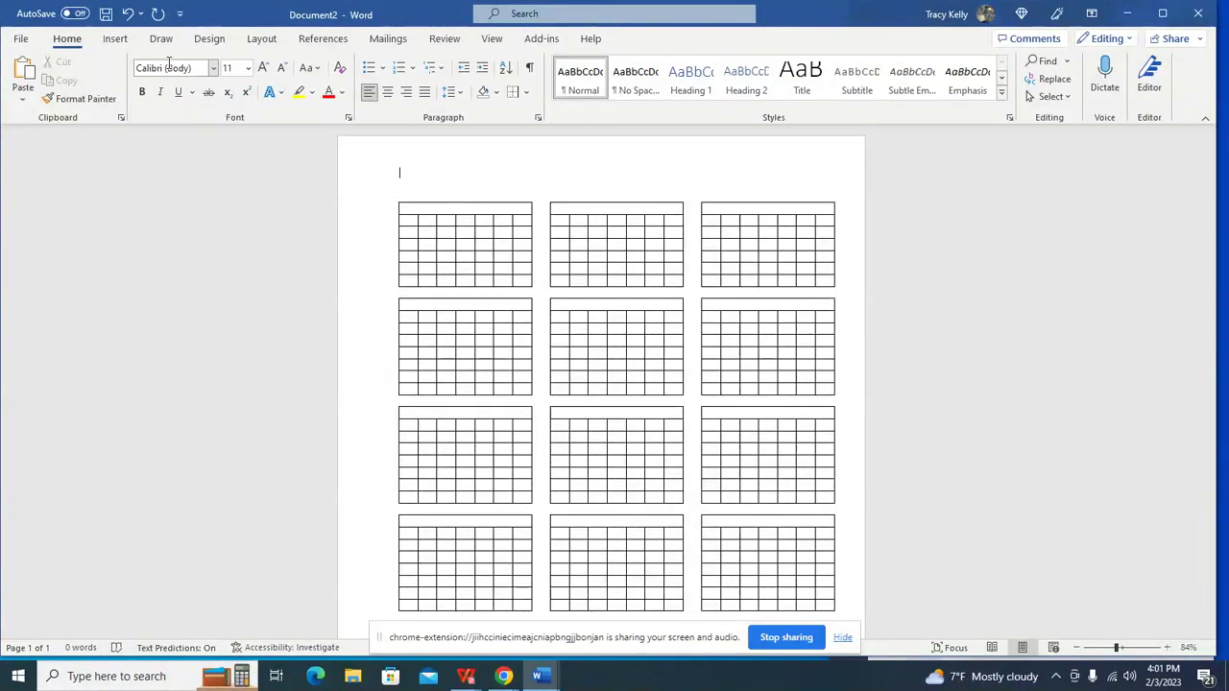
left_click(446, 209)
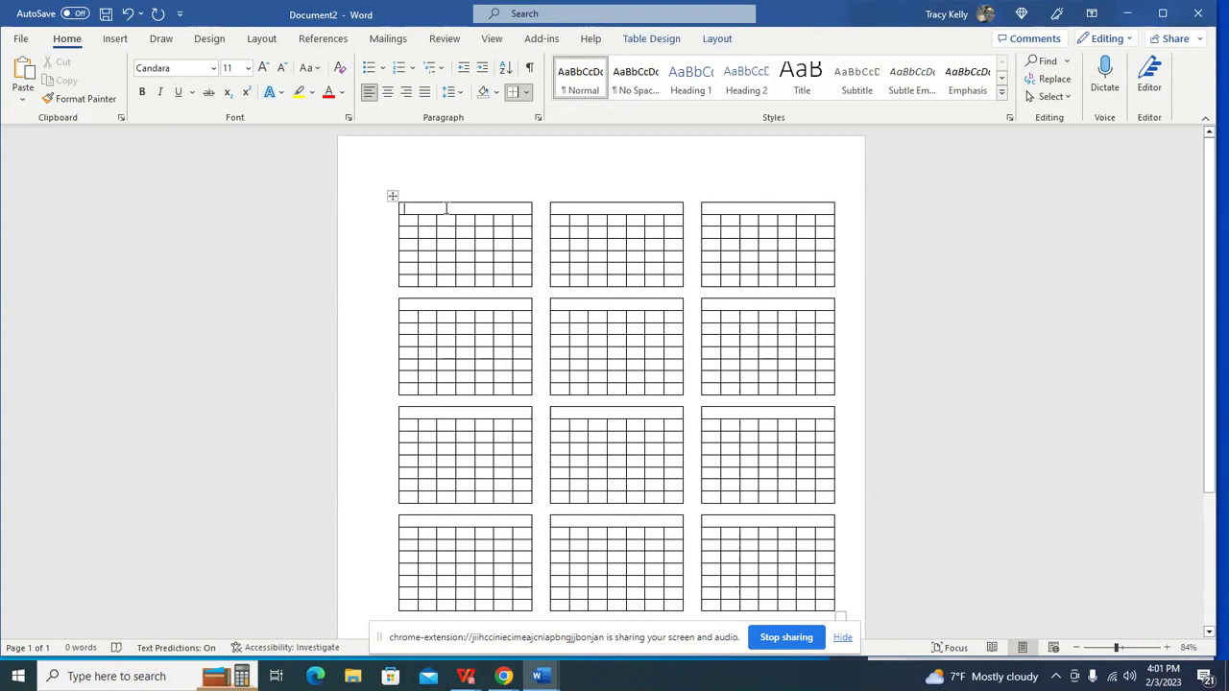
left_click(555, 207)
mouse_move(411, 223)
left_mouse_down()
mouse_move(523, 254)
mouse_move(523, 281)
left_mouse_up()
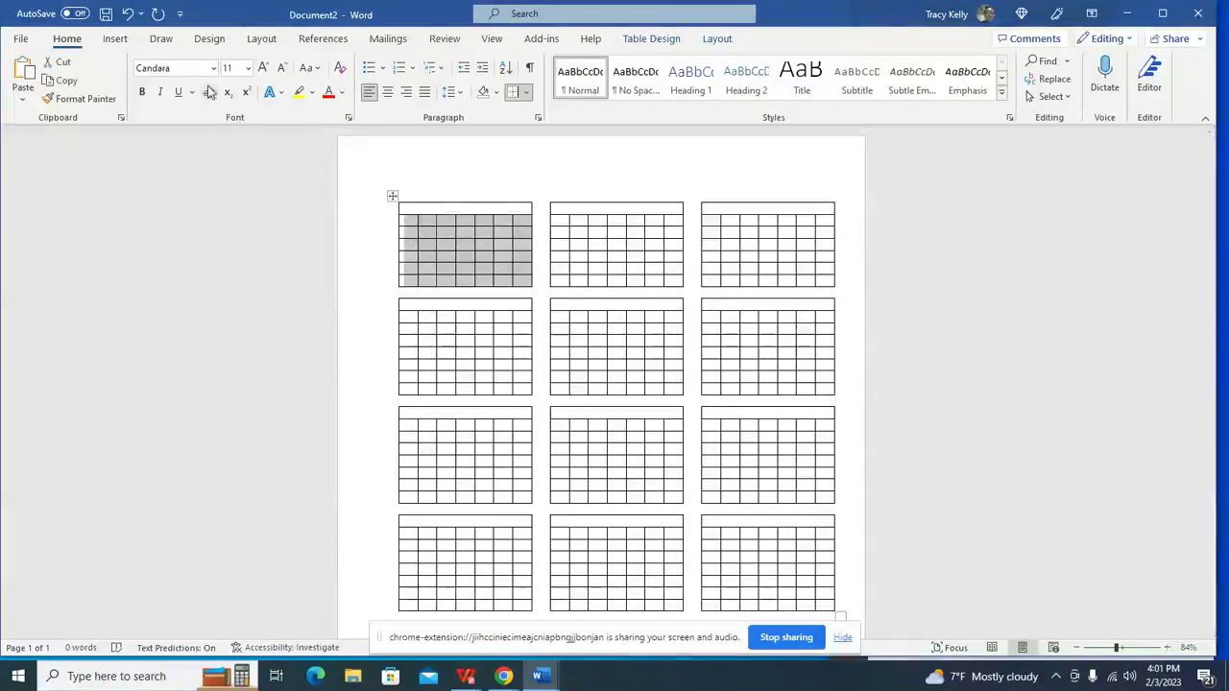
left_click(458, 180)
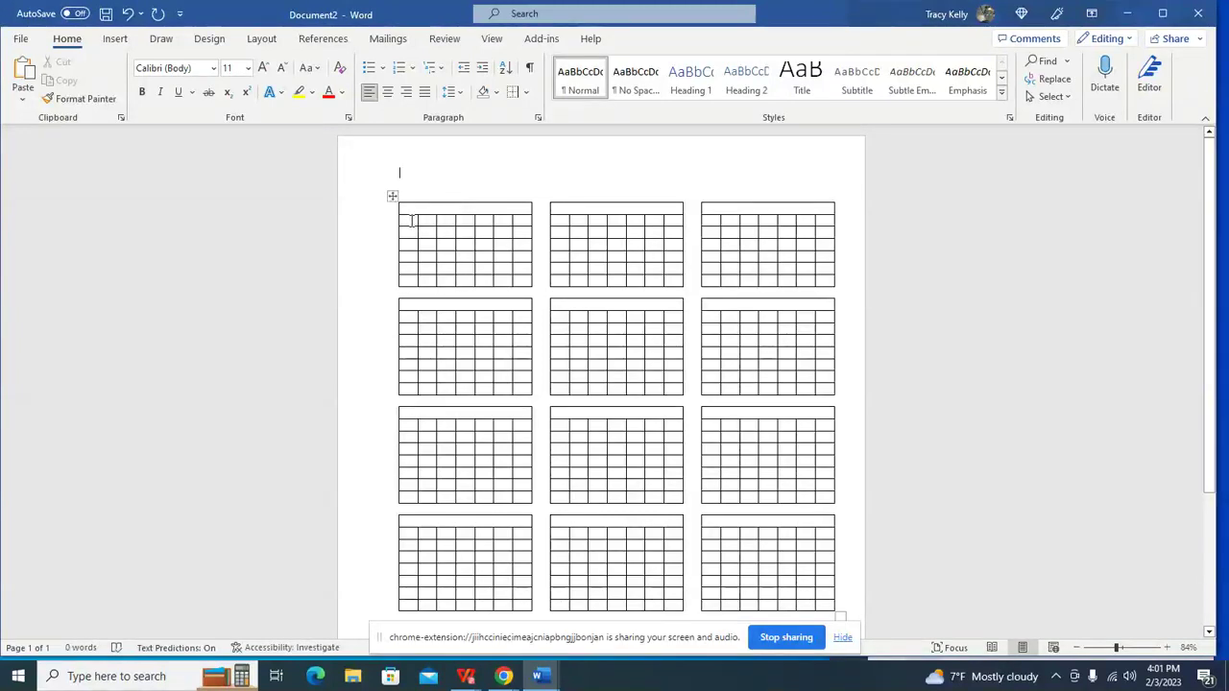
Step: Center the text horizontally in the range selected from the first block's header cell to the table's last row
left_click_drag(412, 209, 827, 448)
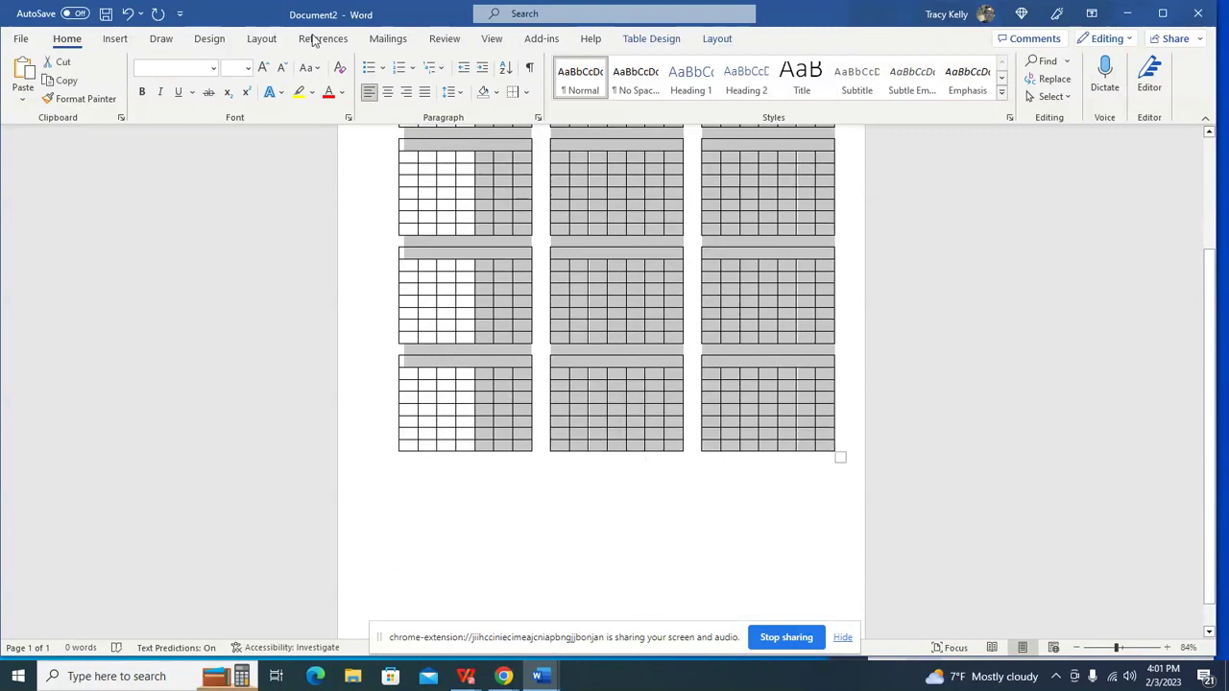
left_click(388, 93)
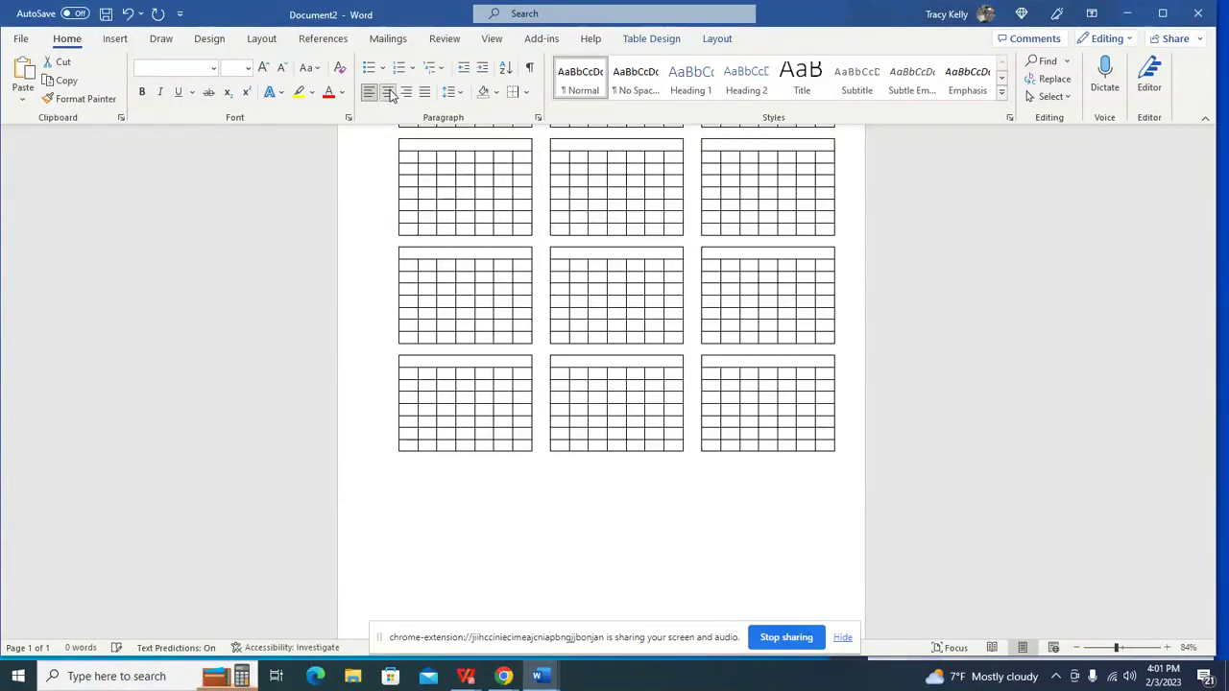
scroll(533, 563, "up", 3)
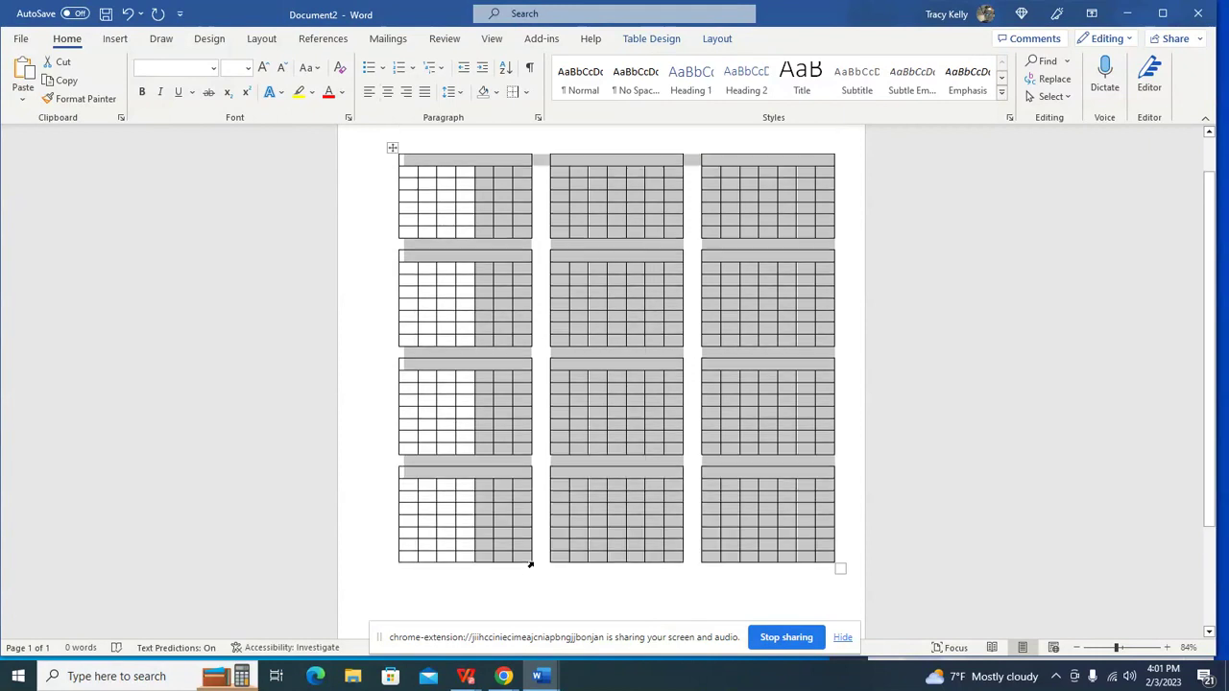
left_click(520, 175)
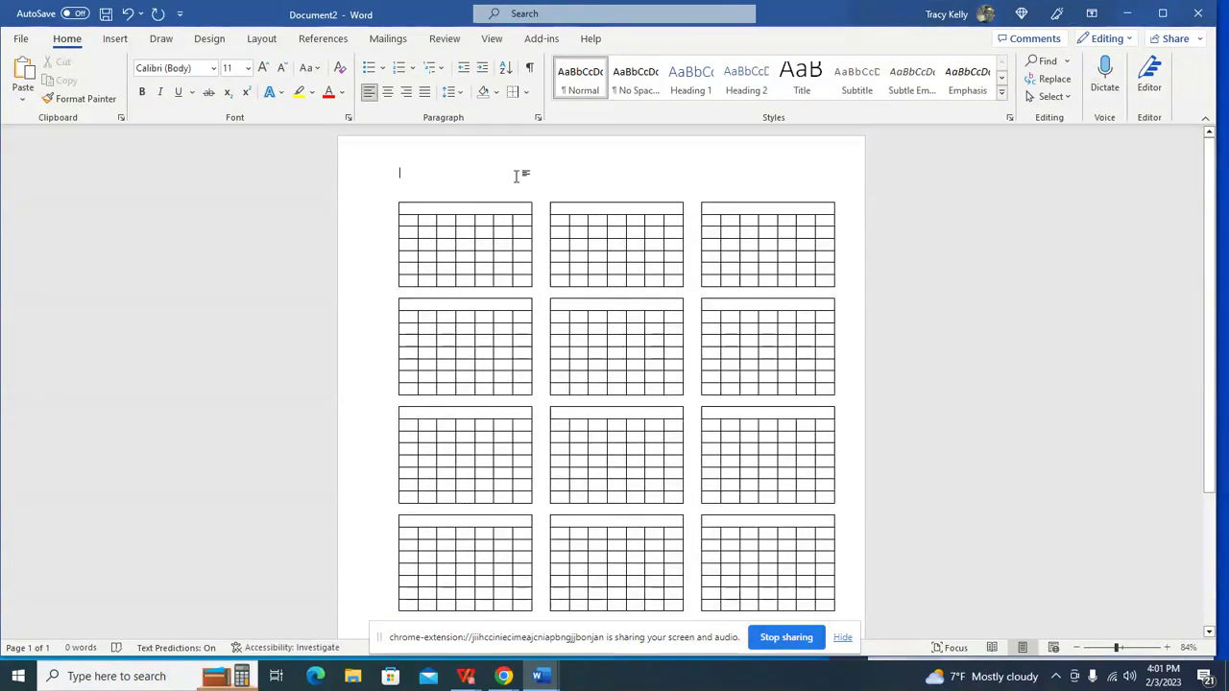
Step: Enter January, February and March in the header cells of the three blocks in the first row of blocks
left_click(465, 208)
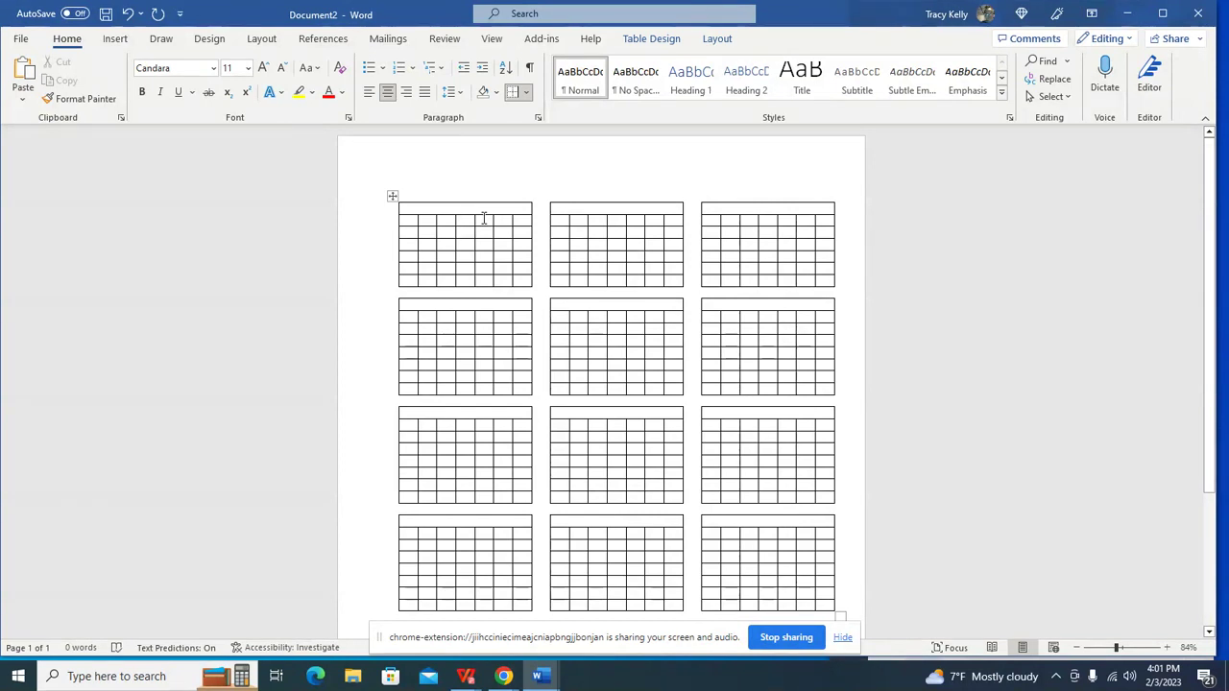
type("Janua")
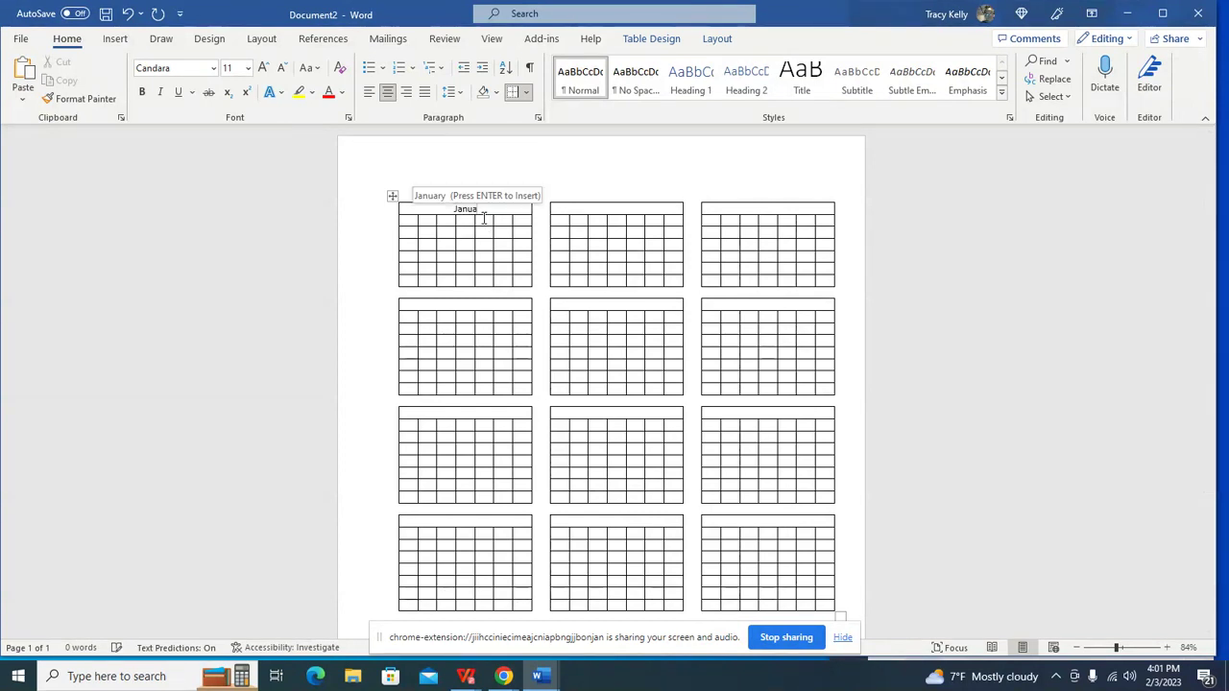
key("Return")
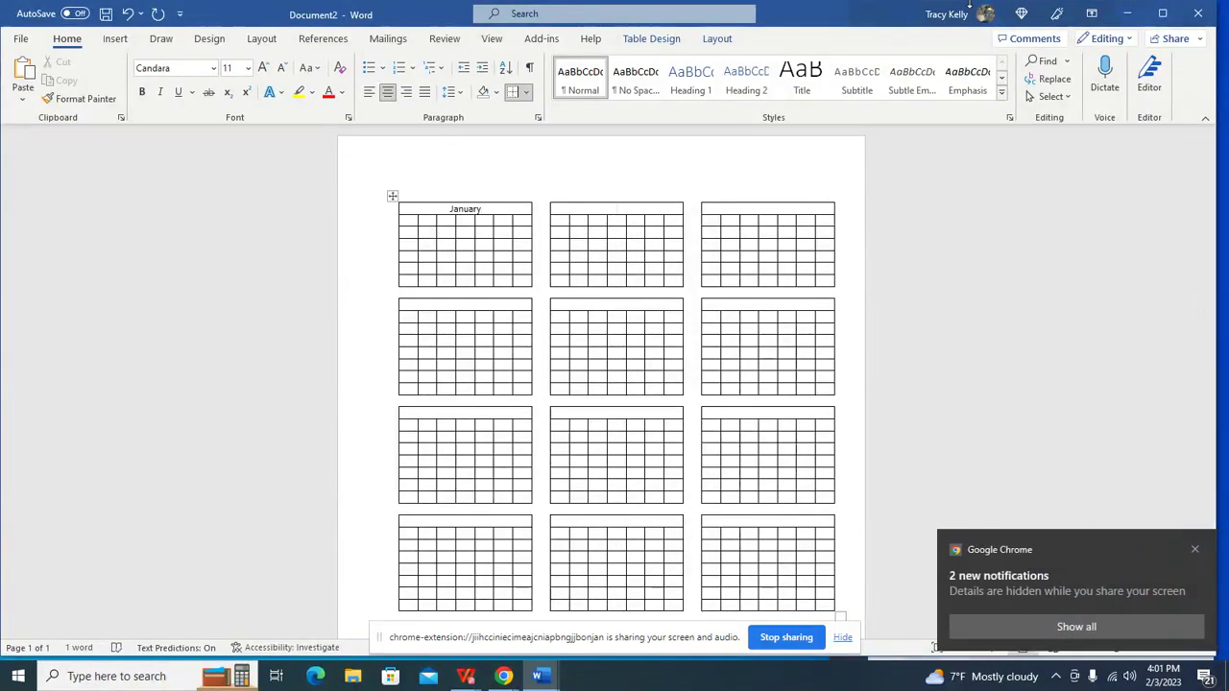
left_click(1195, 552)
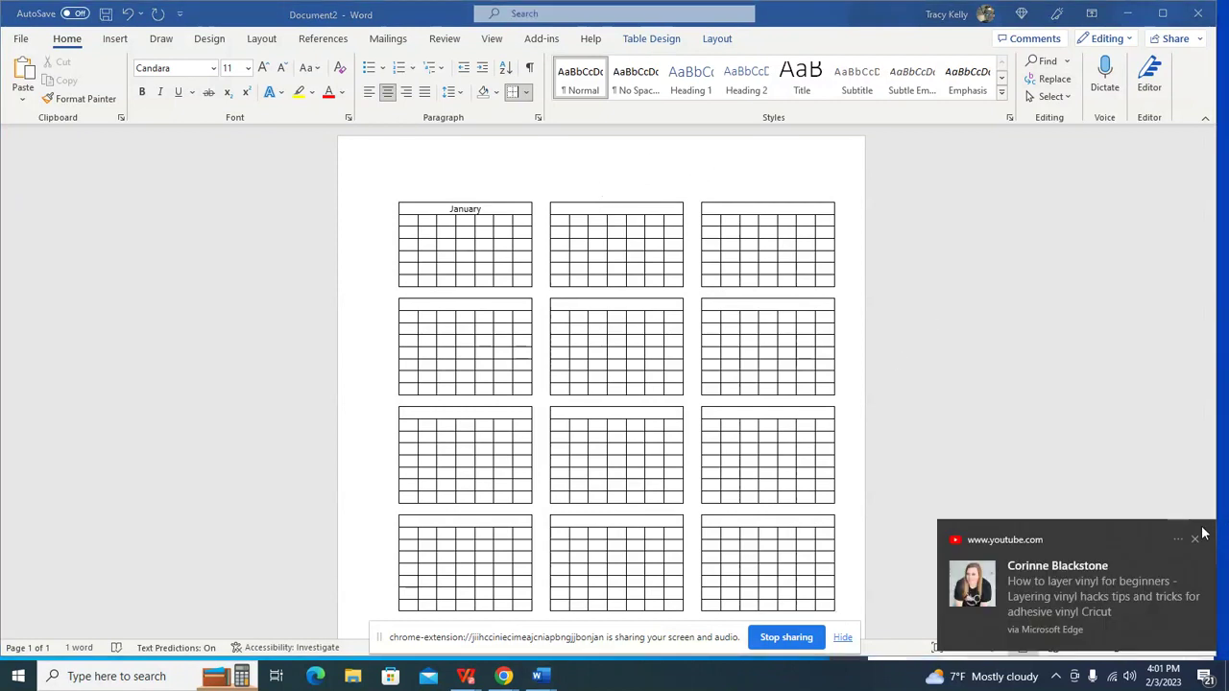
left_click(1196, 538)
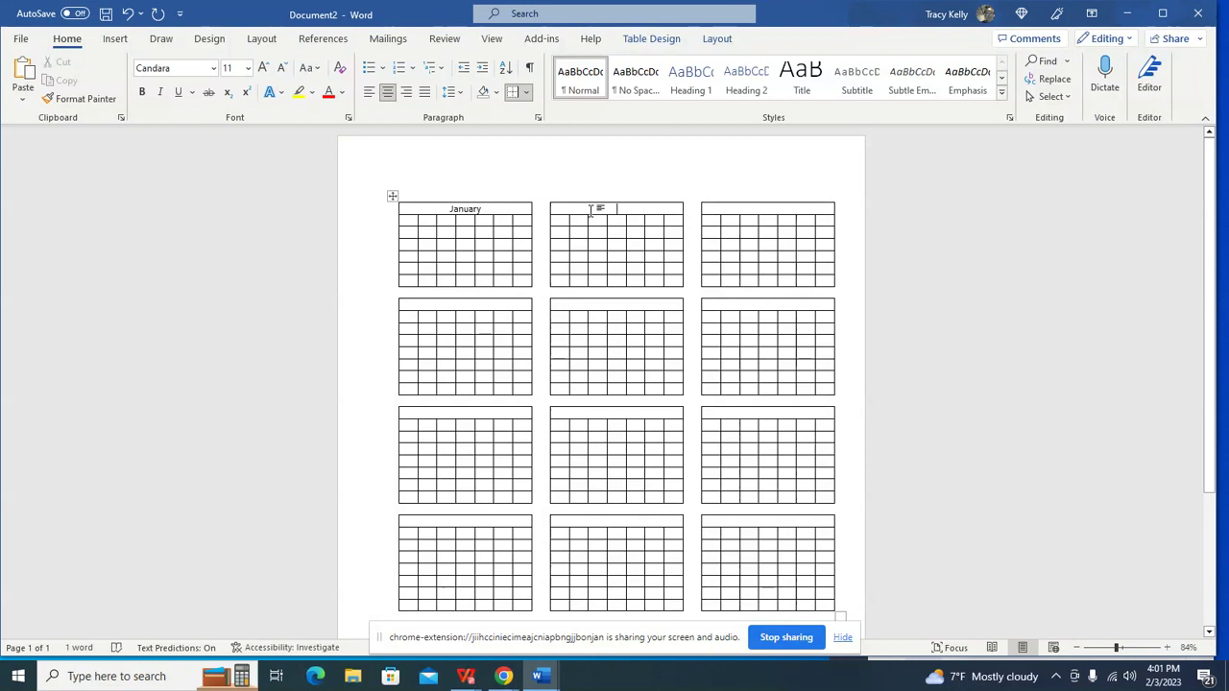
type("FEb")
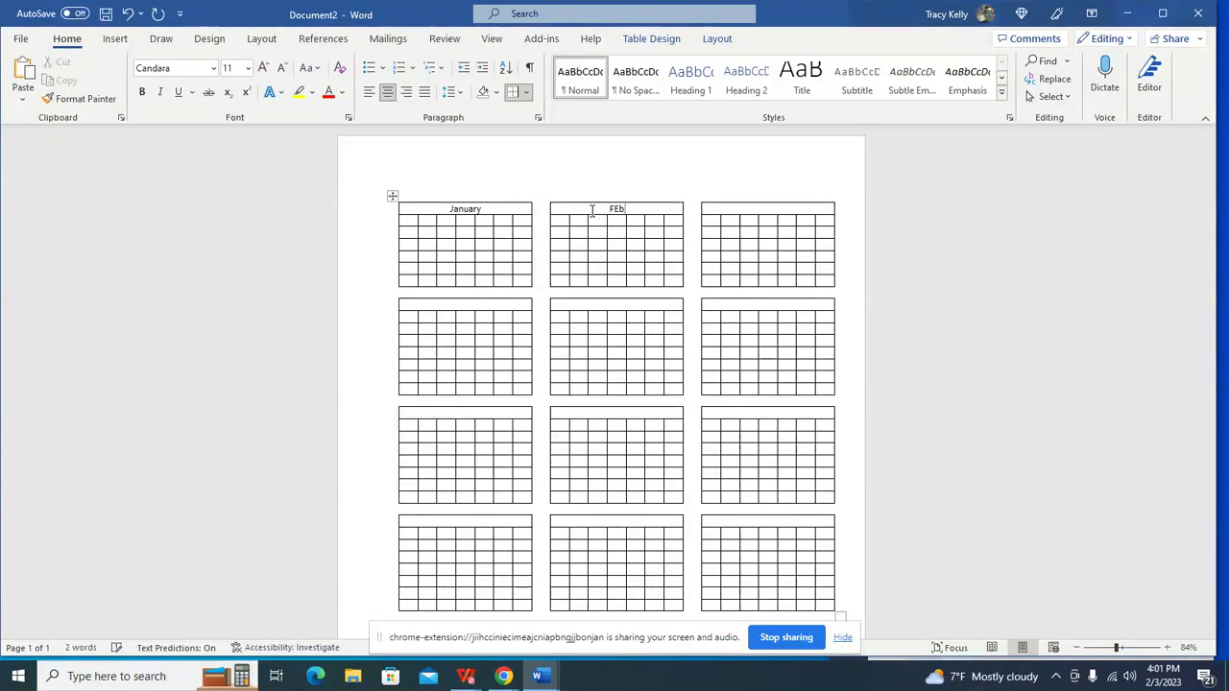
key("Return")
key("Tab")
type("Mar")
Step: Enter April, May and June in the header cells of the three blocks in the second row of blocks
left_click(467, 307)
type("A")
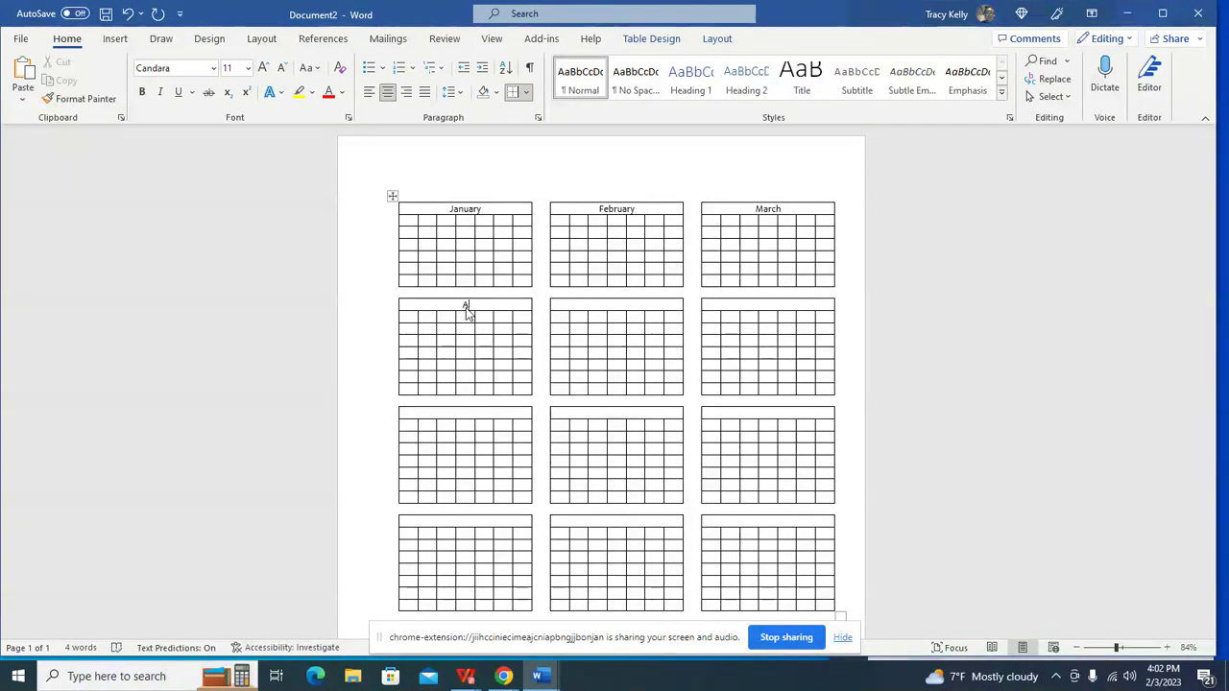
type("pril")
key("Up")
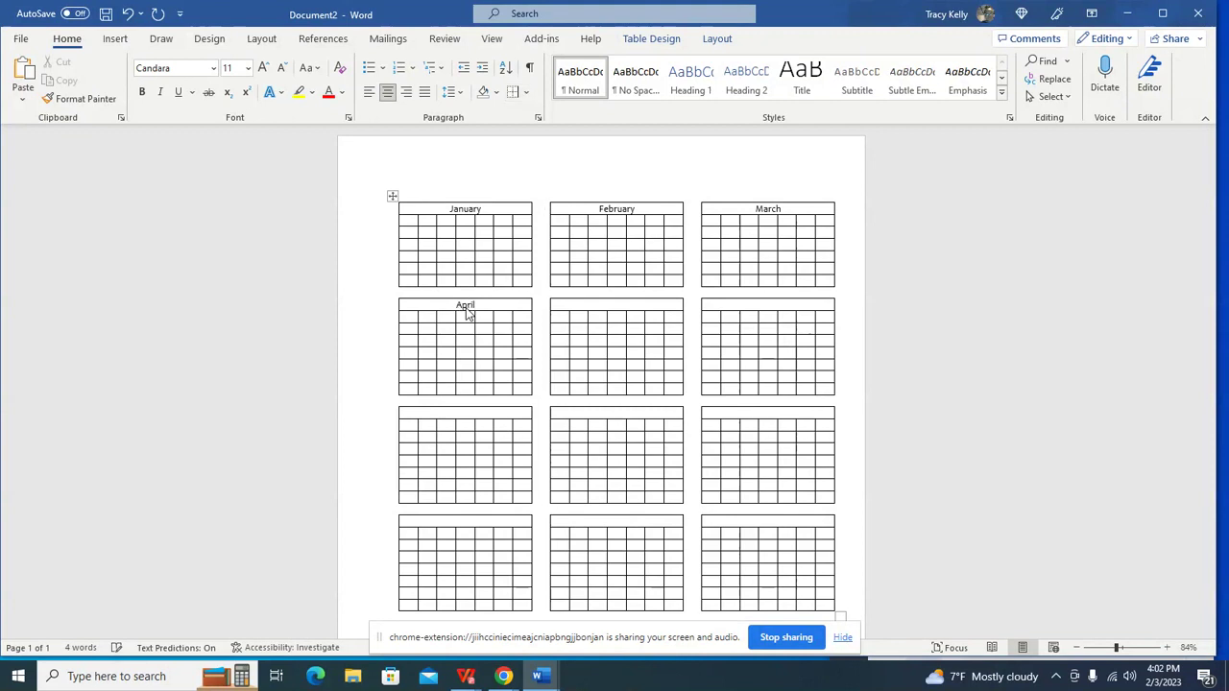
left_click(595, 307)
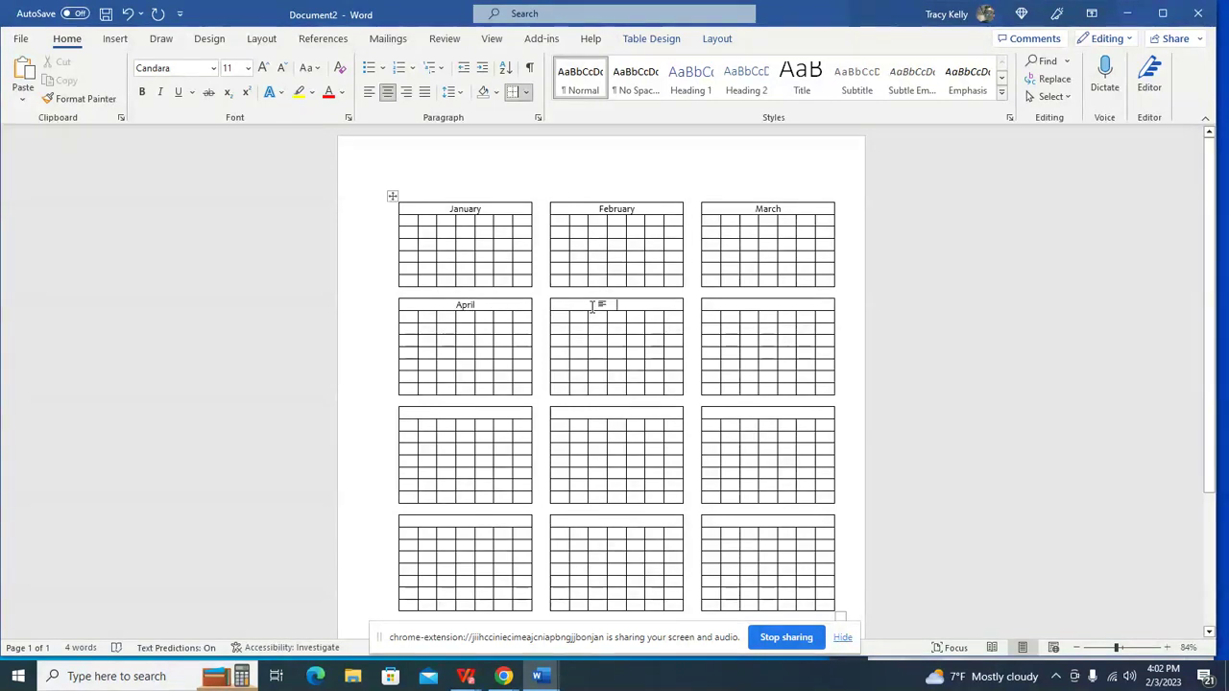
type("Ma")
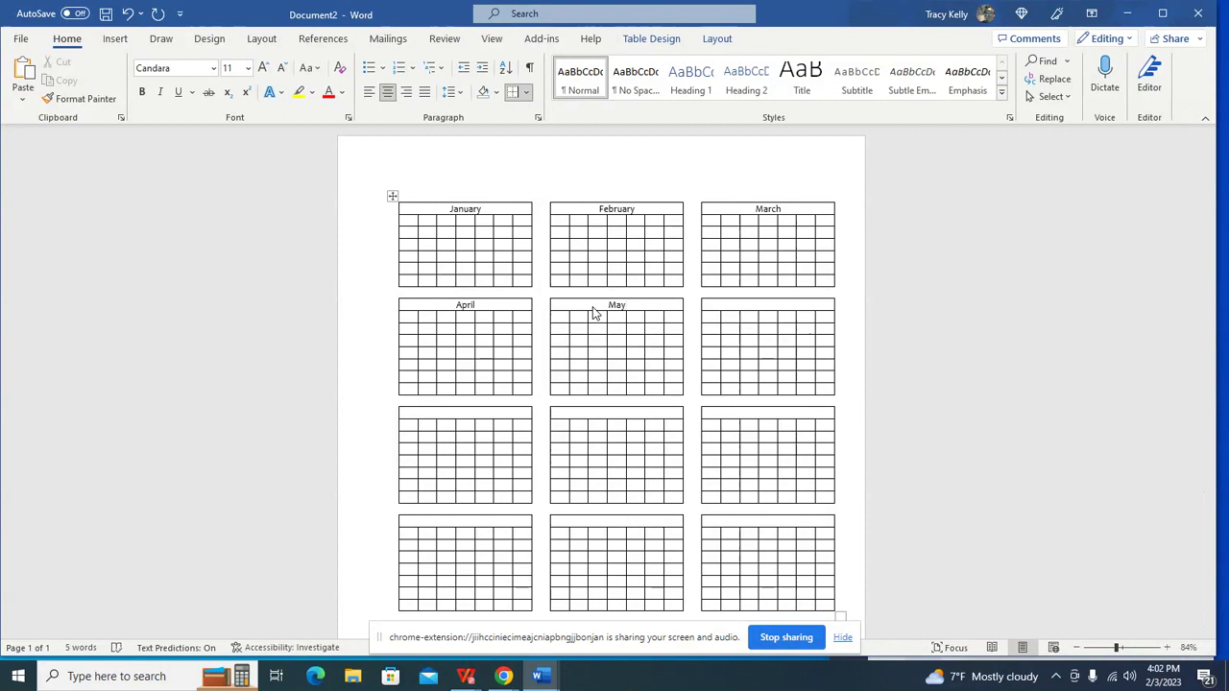
type("y")
left_click(756, 304)
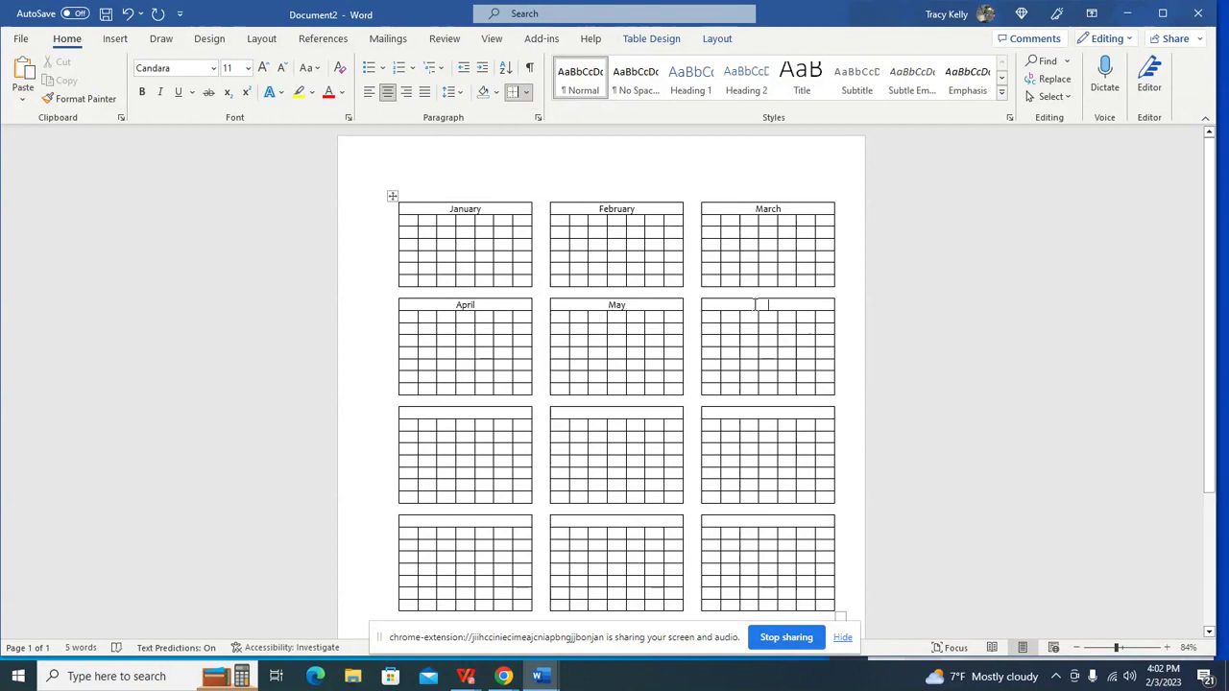
type("June")
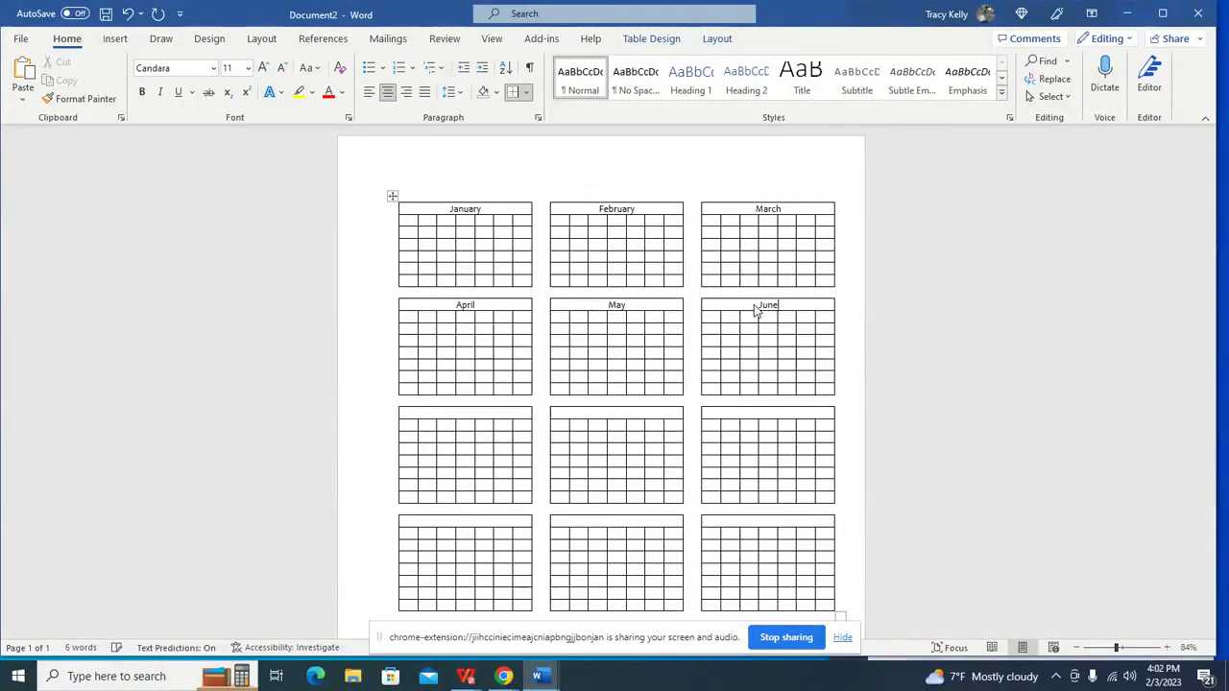
Step: Enter July, August and September in the header cells of the three blocks in the third row of blocks
left_click(468, 413)
type("July")
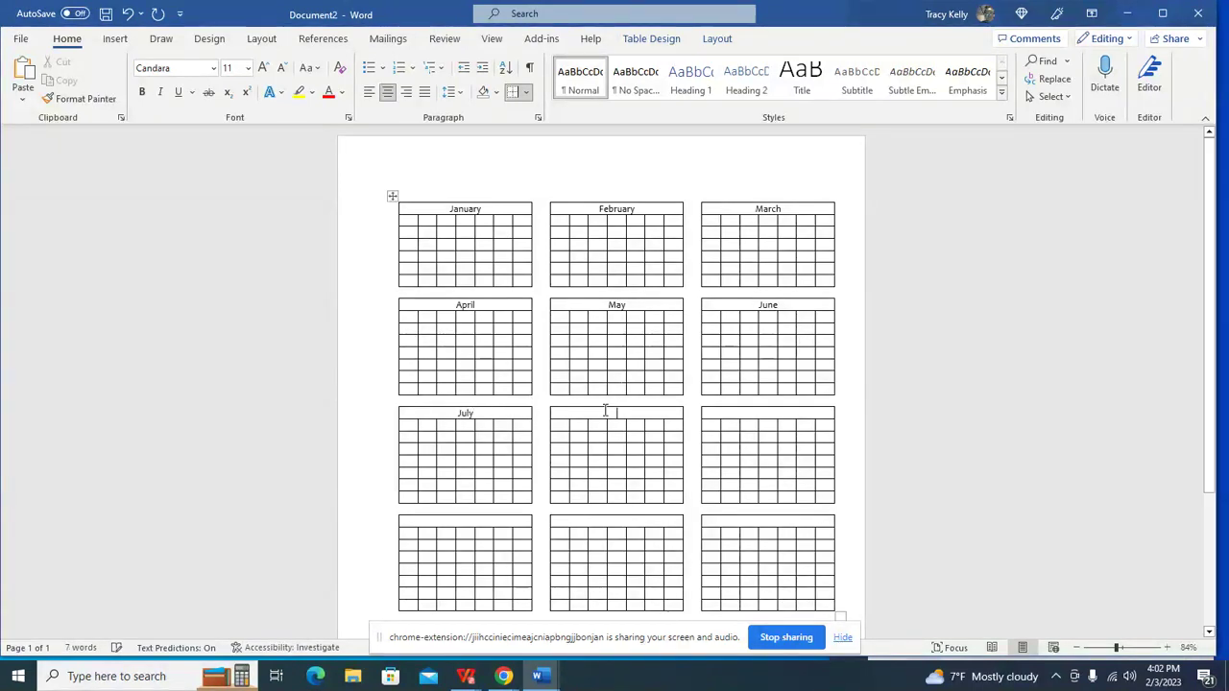
left_click(604, 411)
type("August")
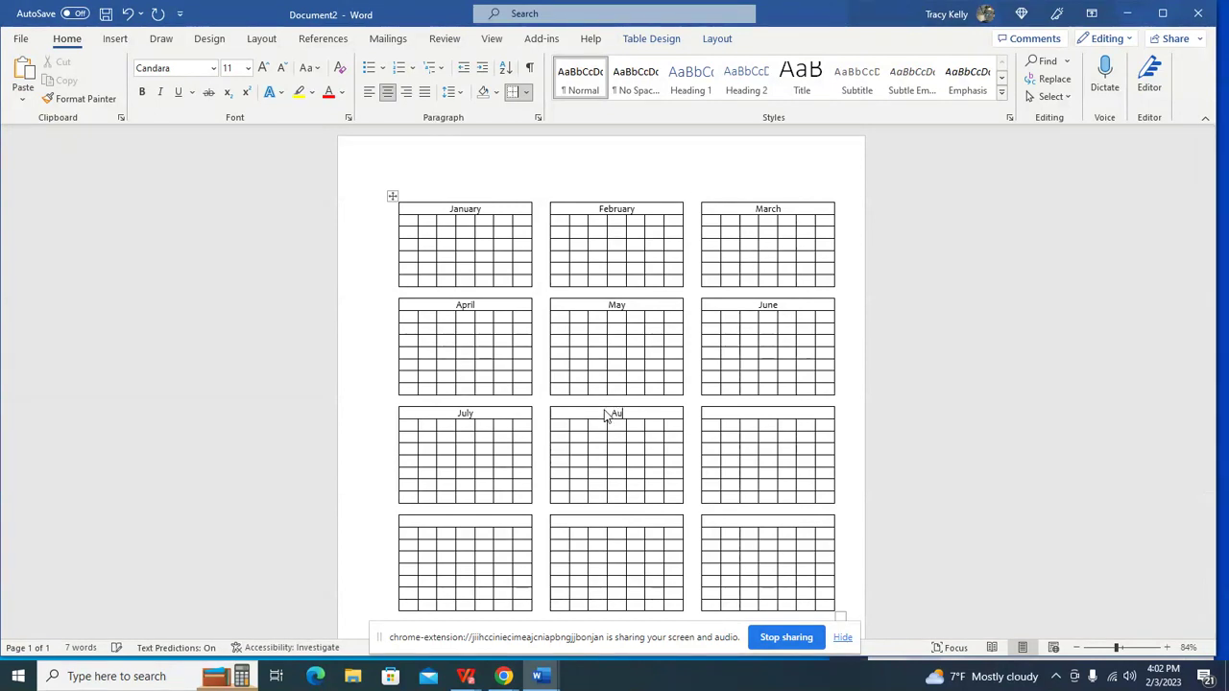
left_click(778, 413)
type("S")
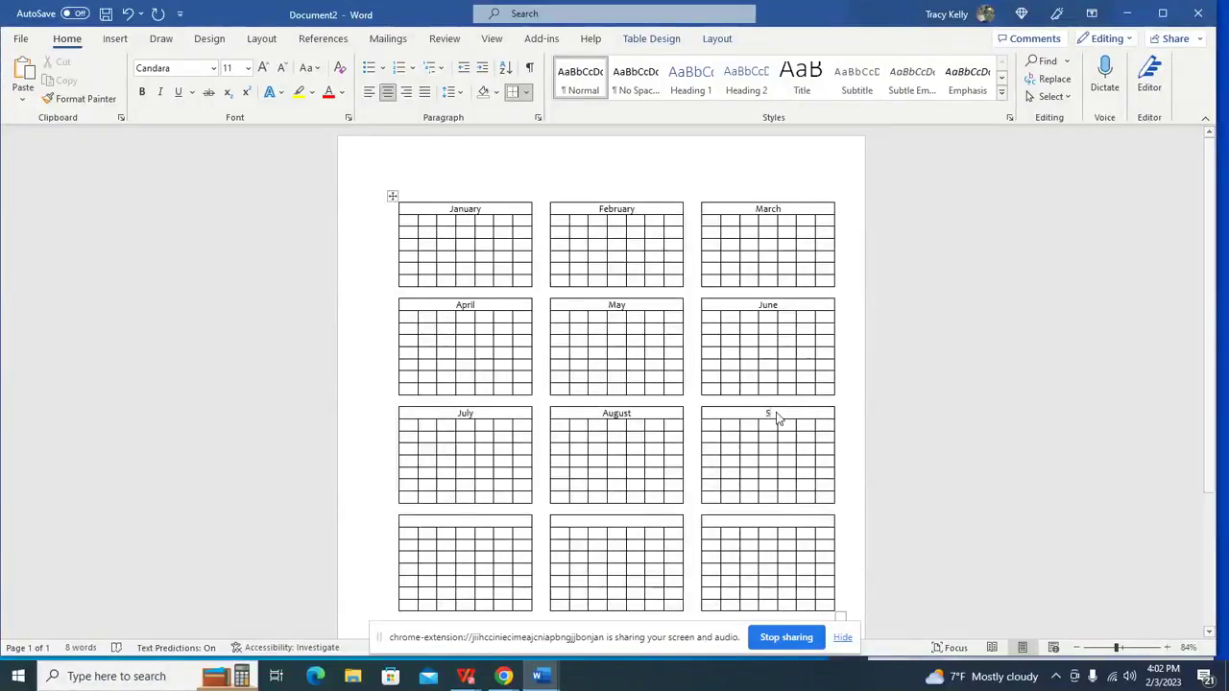
type("eptem")
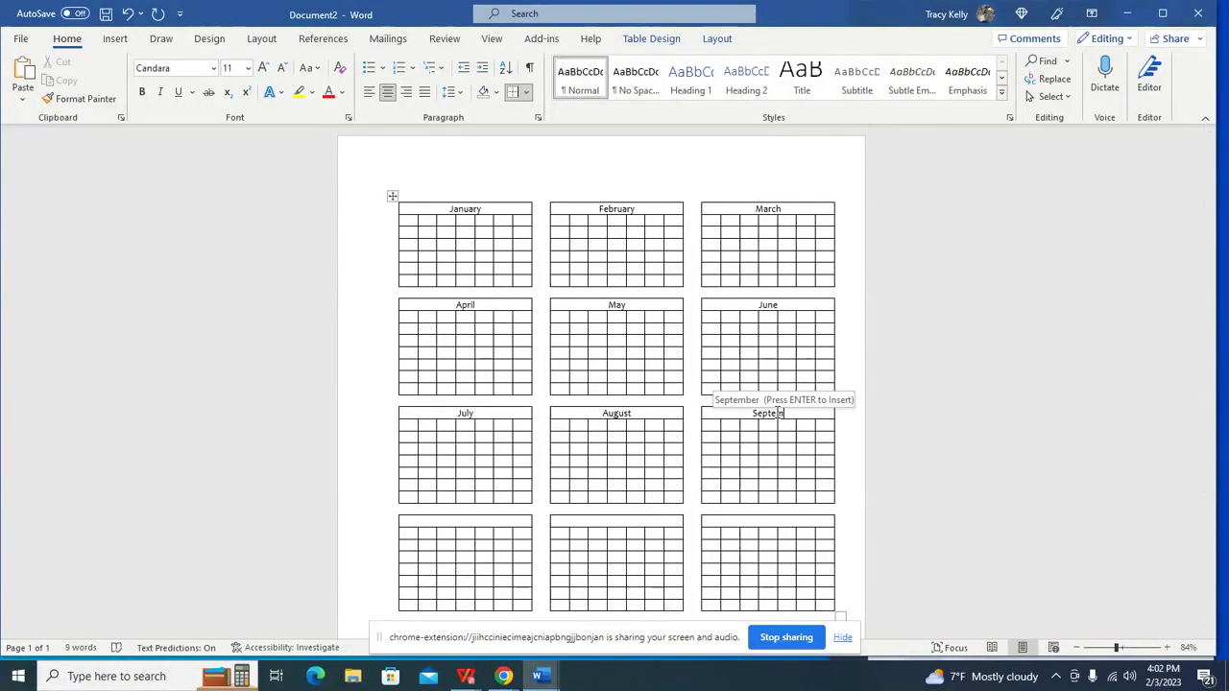
key("Return")
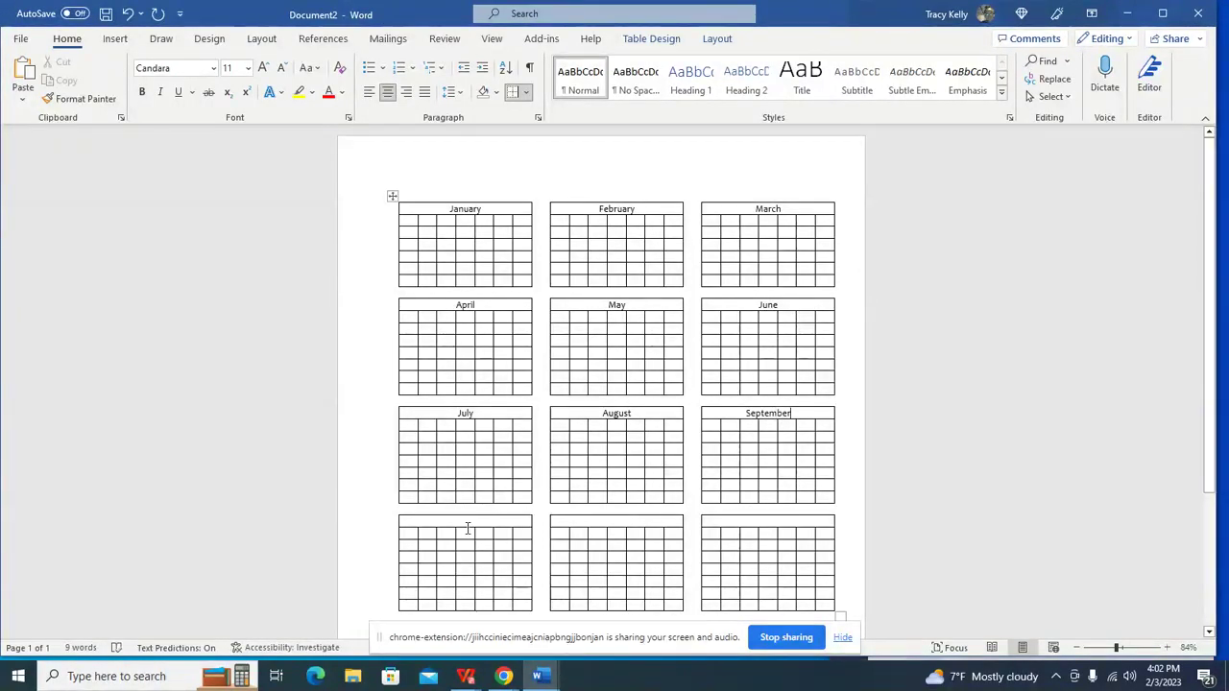
Step: Enter October, November and December in the header cells of the three blocks in the fourth row of blocks
left_click(467, 522)
type("Oc")
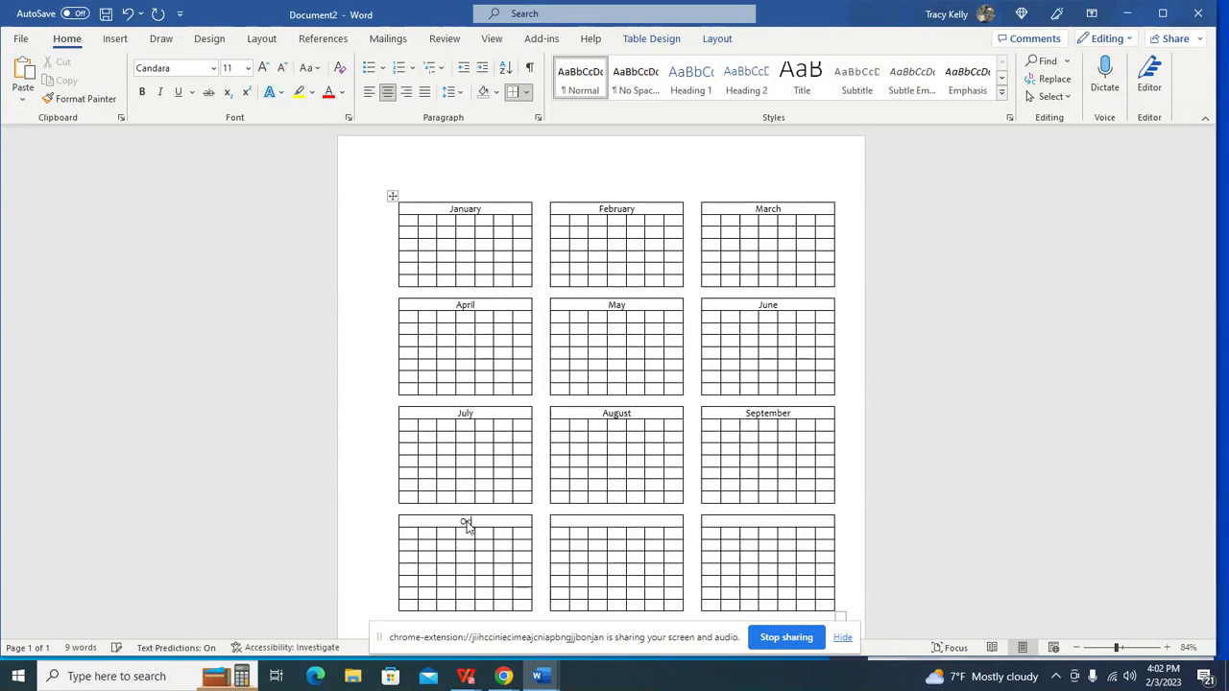
type("tober")
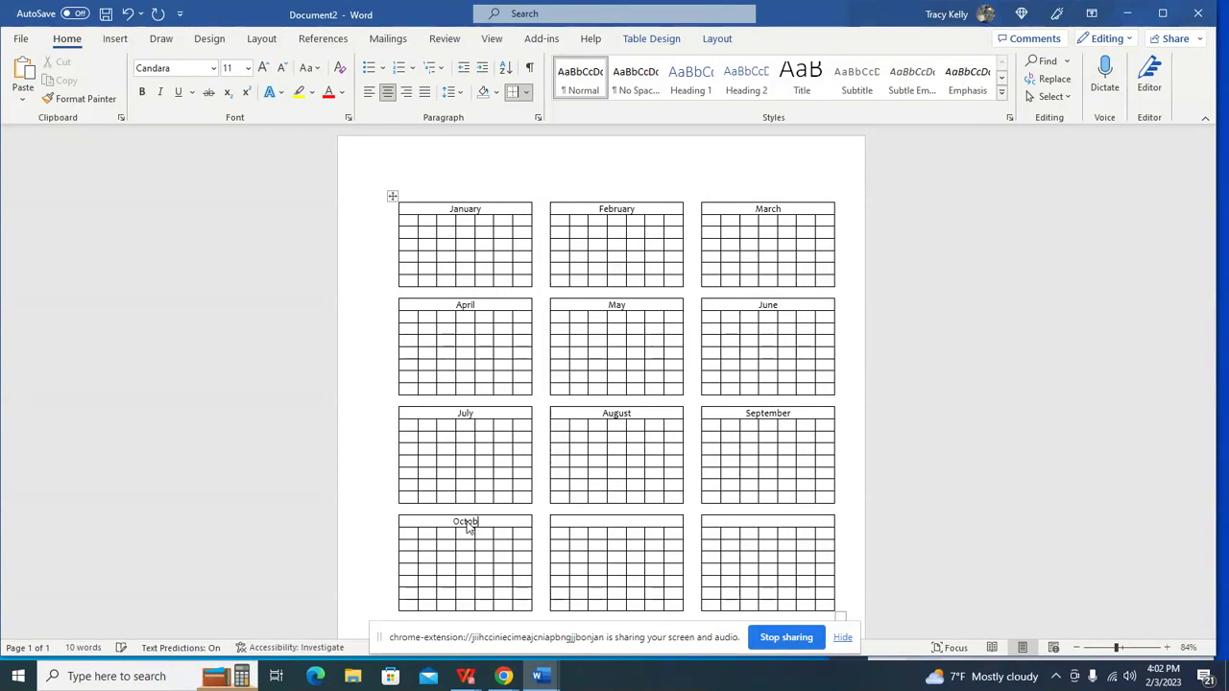
left_click(611, 521)
type("Nov")
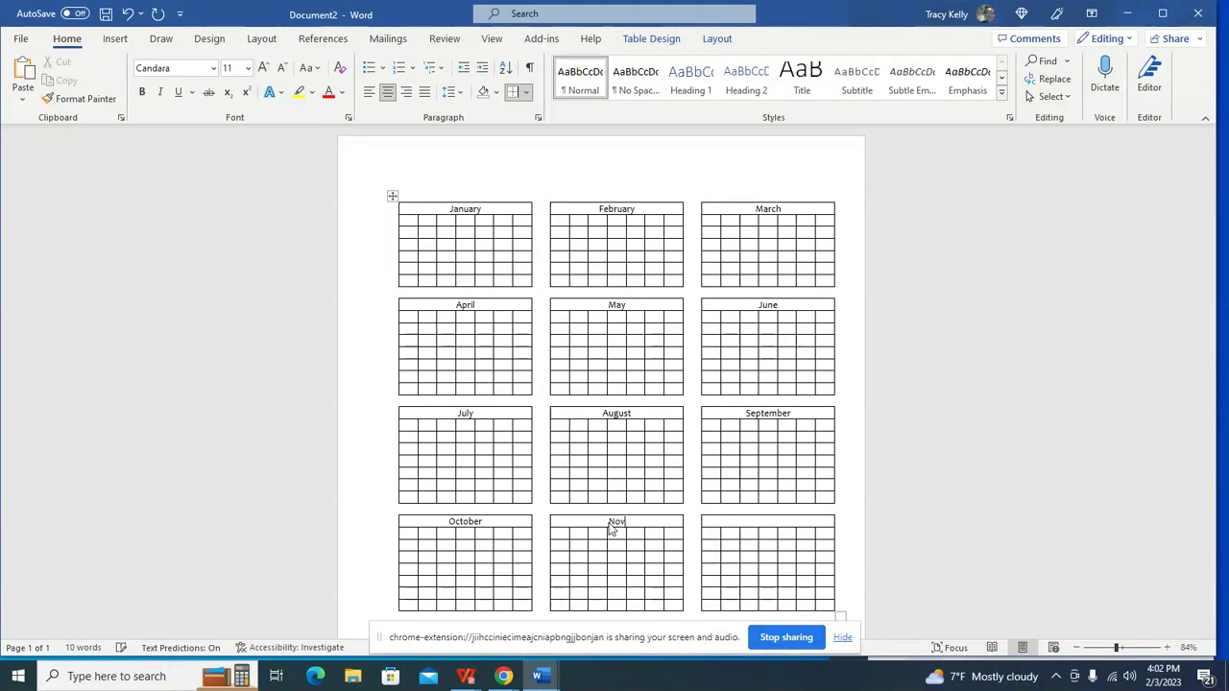
type("ember")
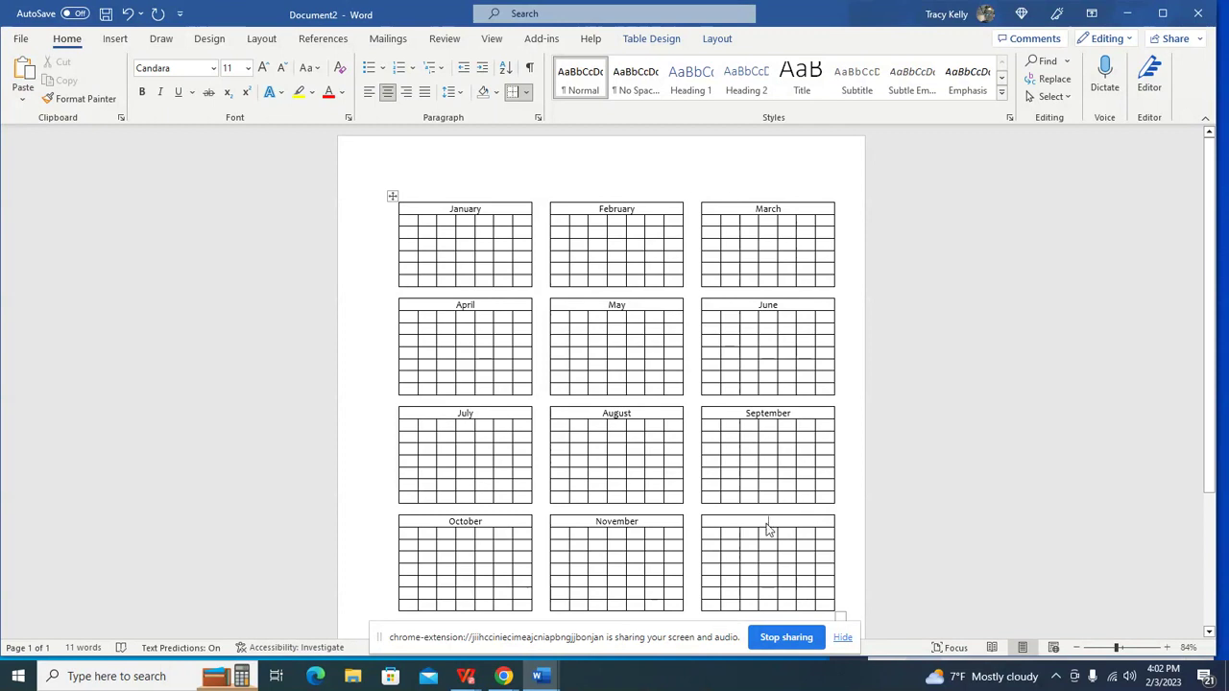
type("Decemb")
key("Return")
Step: Make the month names in all four header rows bold, from January through December
mouse_move(455, 207)
left_mouse_down()
mouse_move(653, 192)
mouse_move(811, 200)
left_mouse_up()
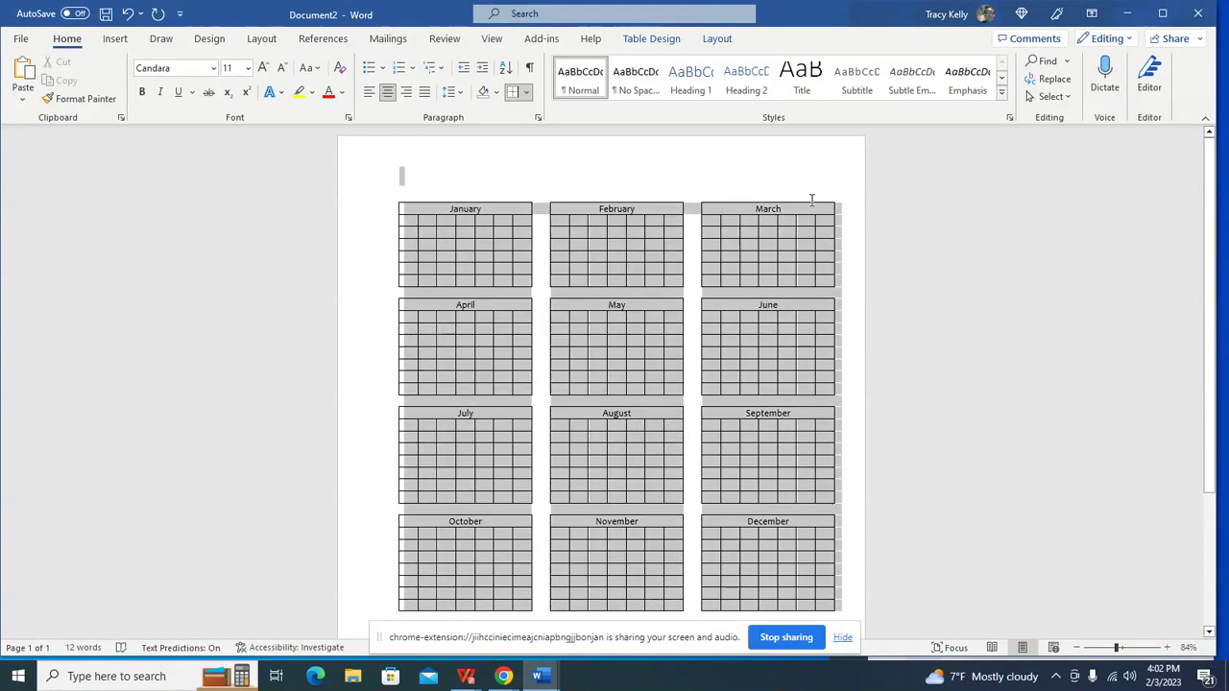
left_click(753, 189)
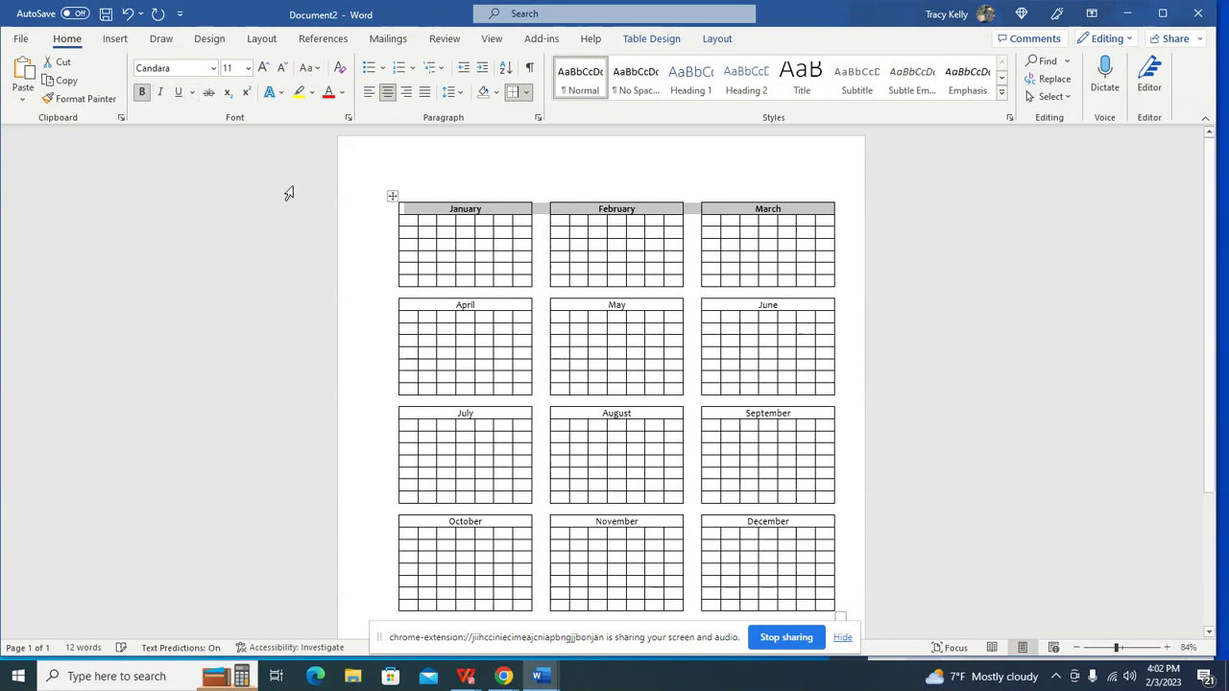
left_click_drag(447, 305, 742, 306)
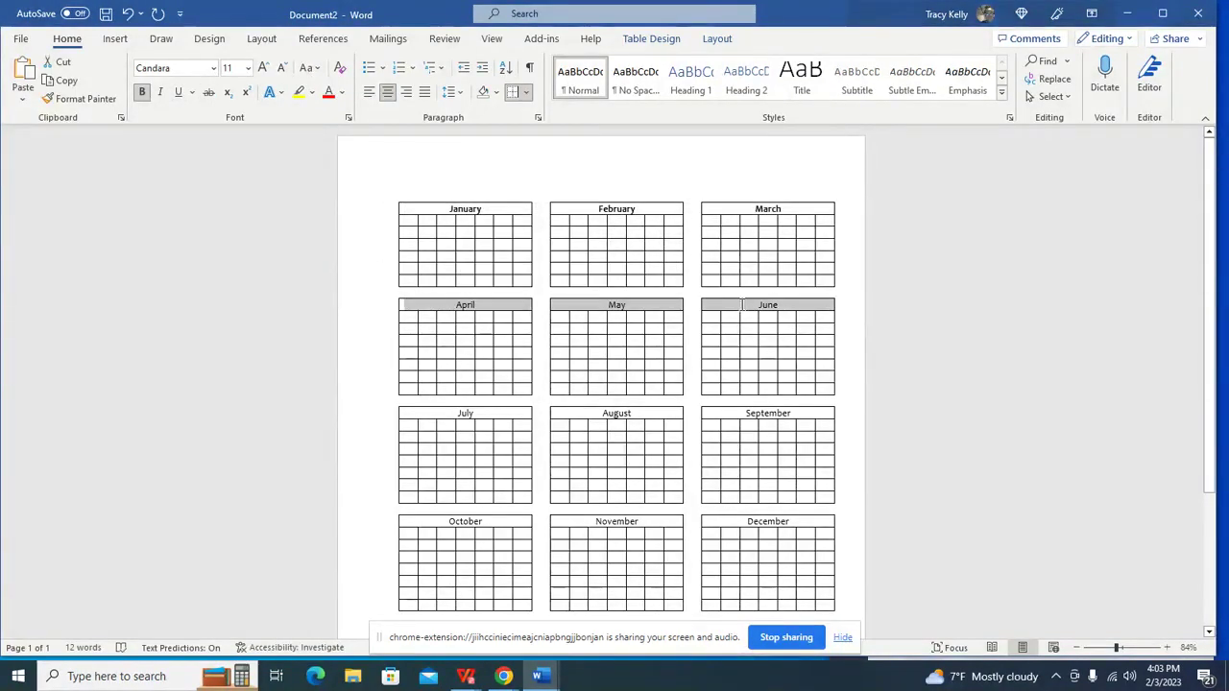
left_click(141, 91)
left_click_drag(444, 413, 748, 413)
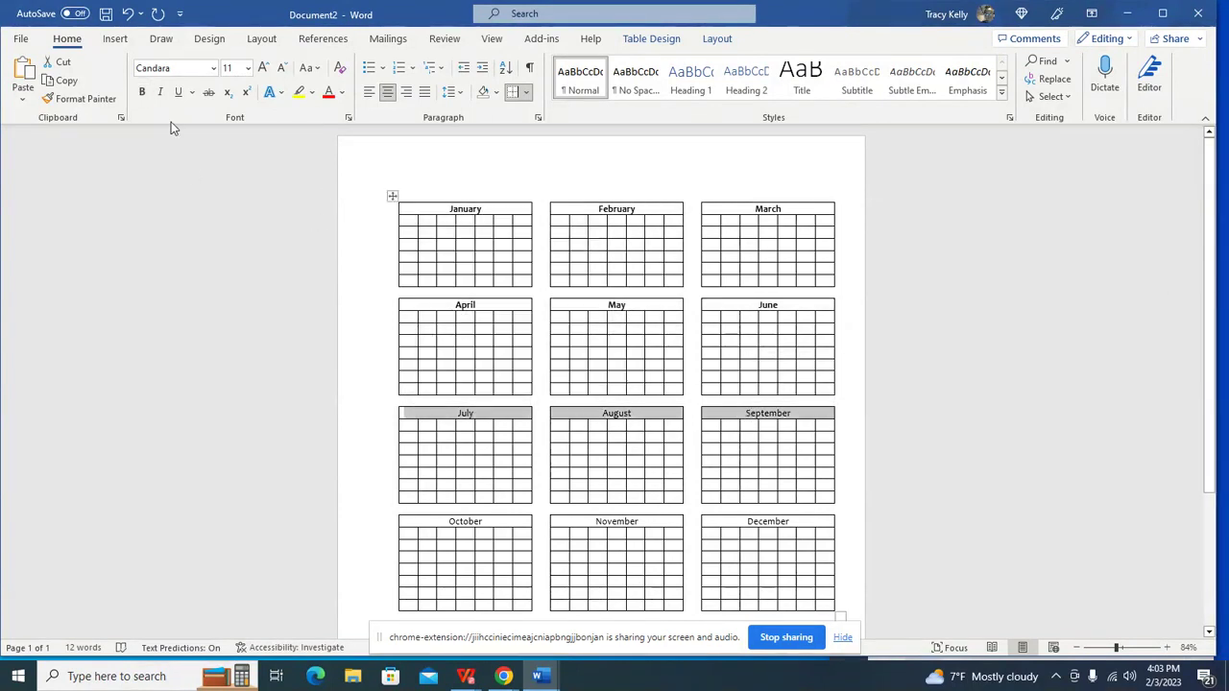
left_click(142, 93)
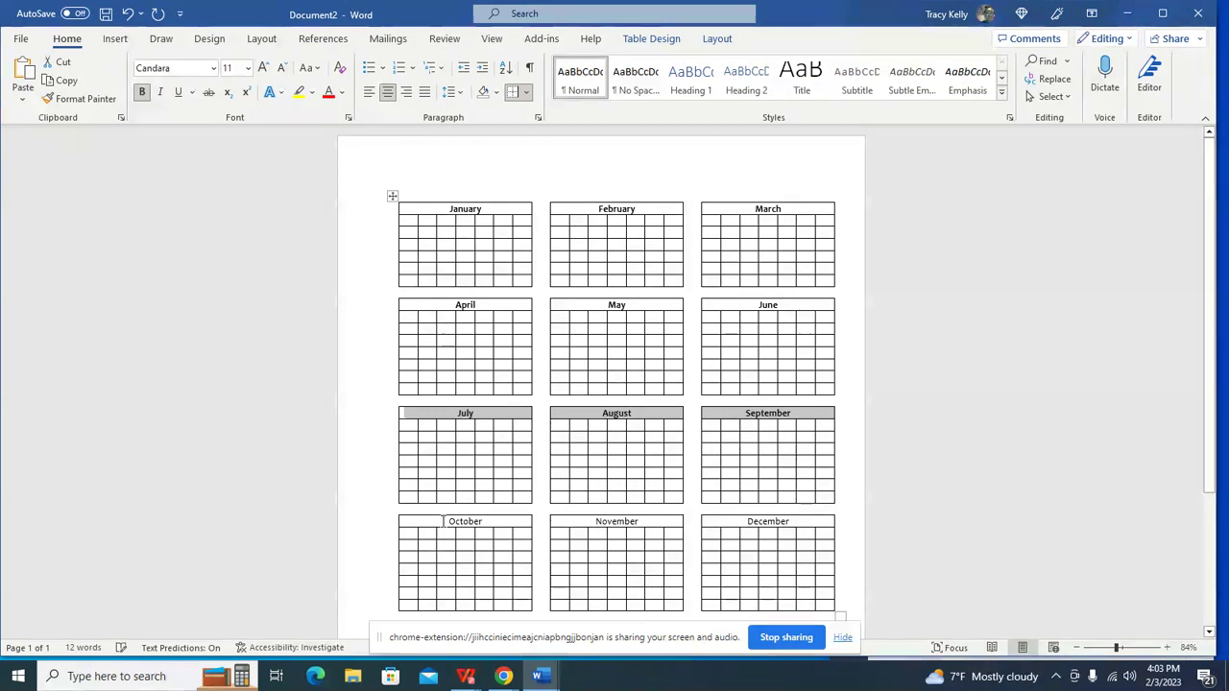
left_click_drag(444, 522, 756, 526)
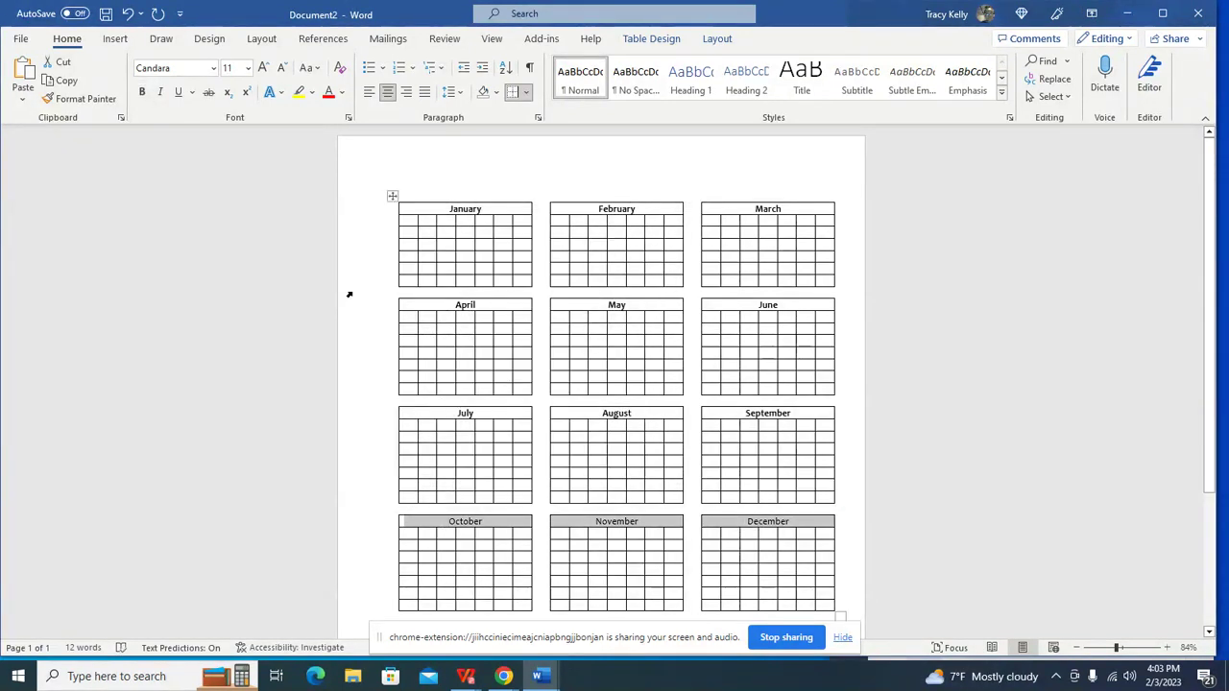
left_click(140, 93)
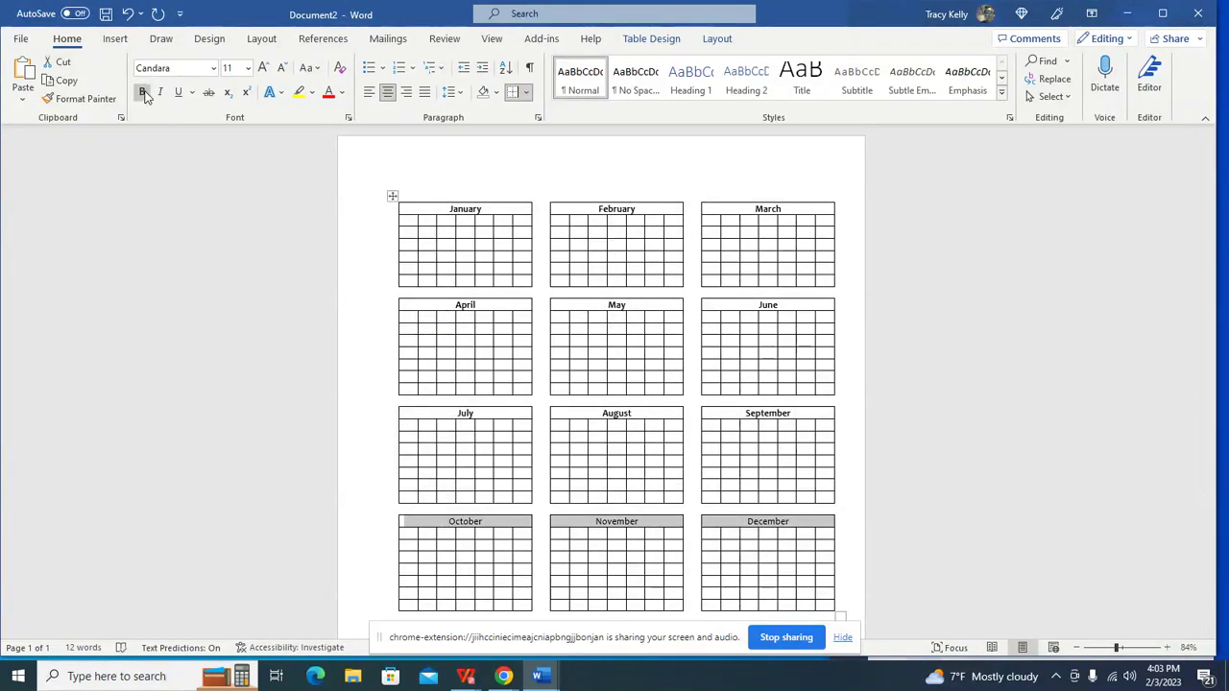
Step: Enter the weekday initials S, M, T, W, Th, F and S in the seven cells directly below the January header
left_click(414, 221)
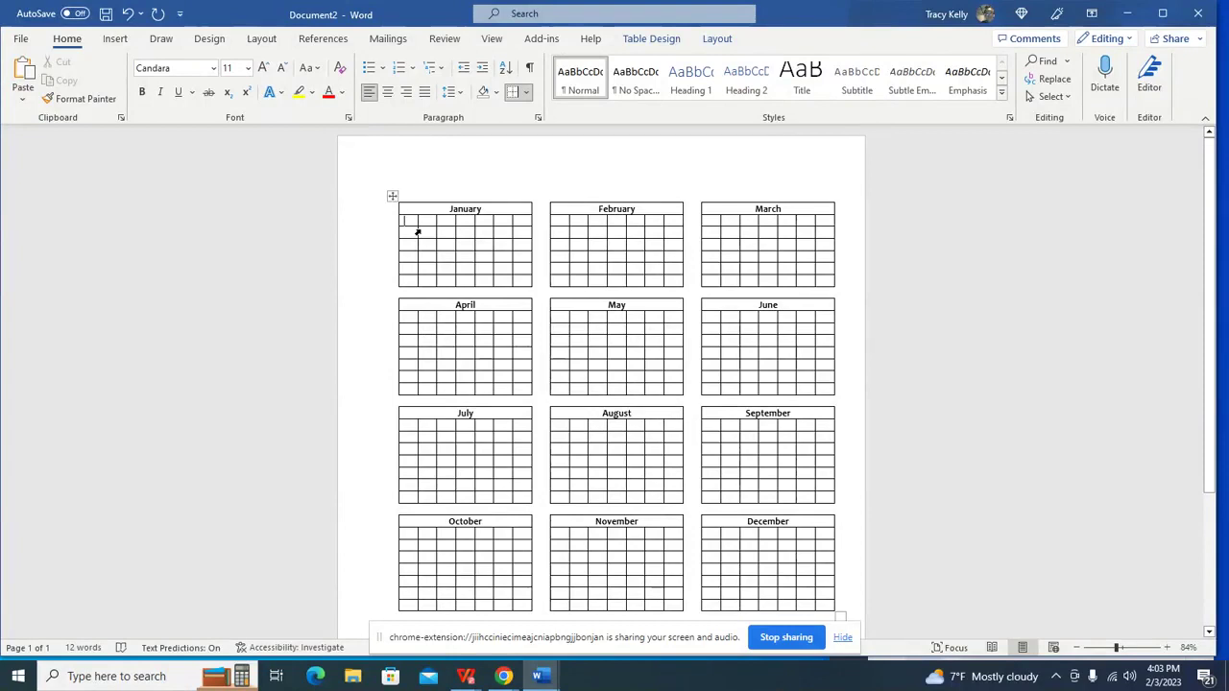
type("5")
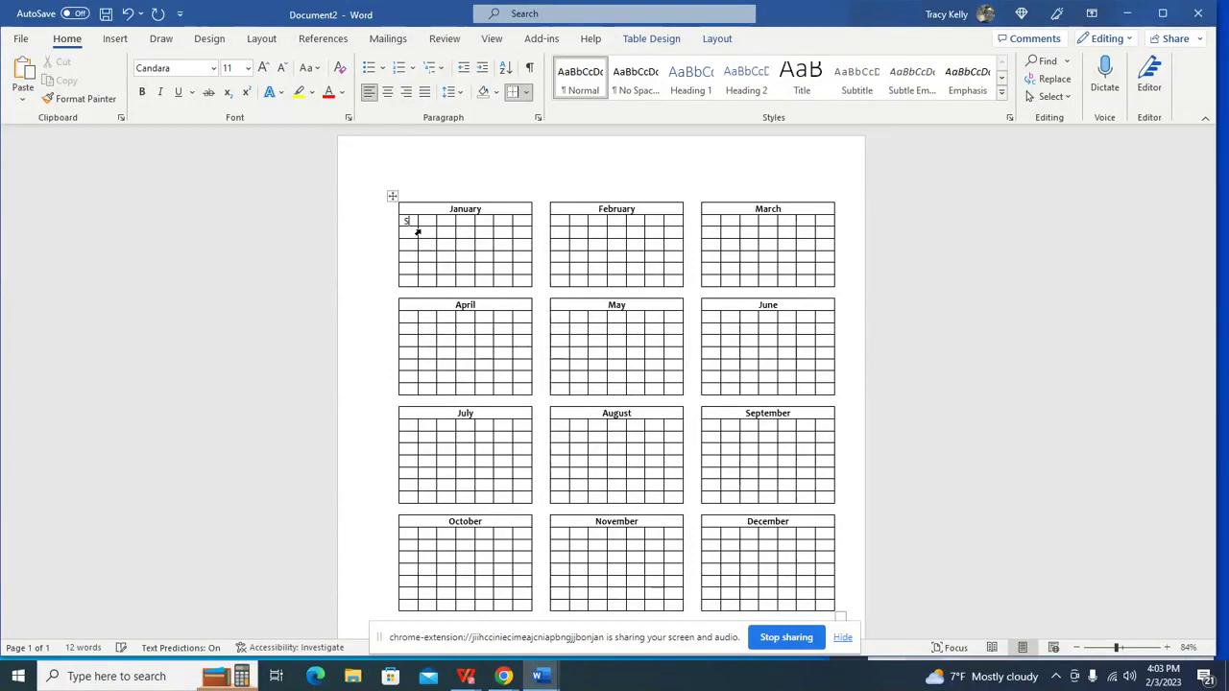
key("Tab")
key("Tab")
key("Tab")
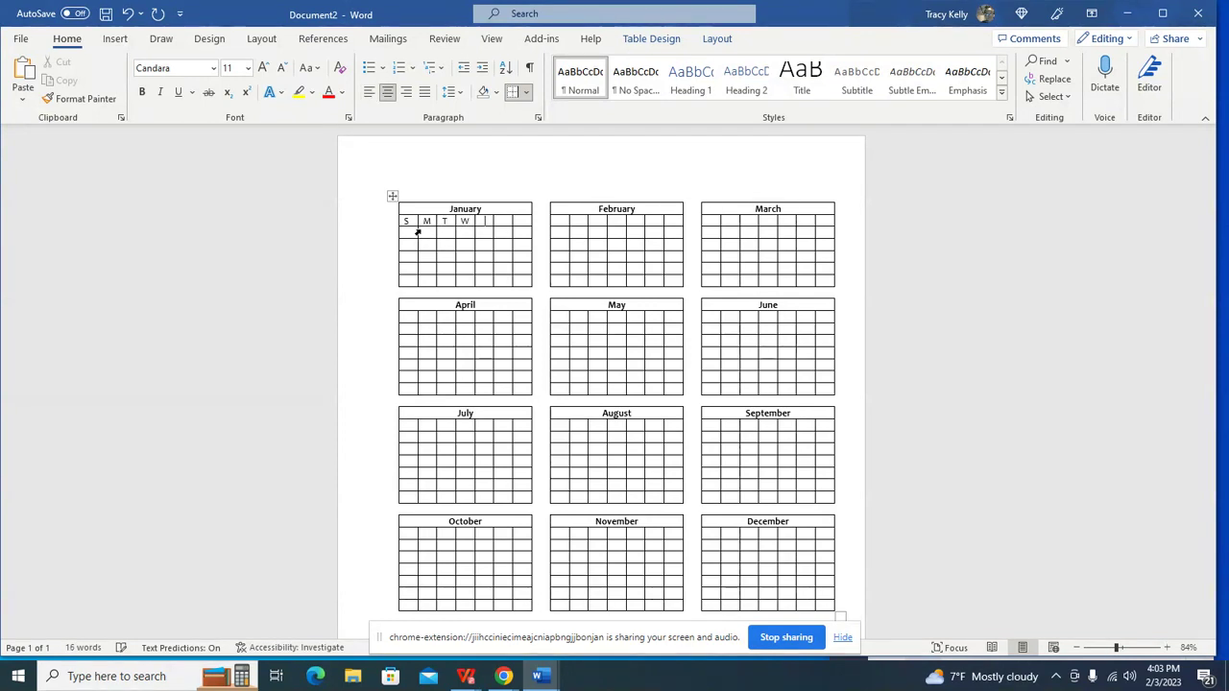
type("TH")
key("BackSpace")
type("h")
key("Tab")
type("F")
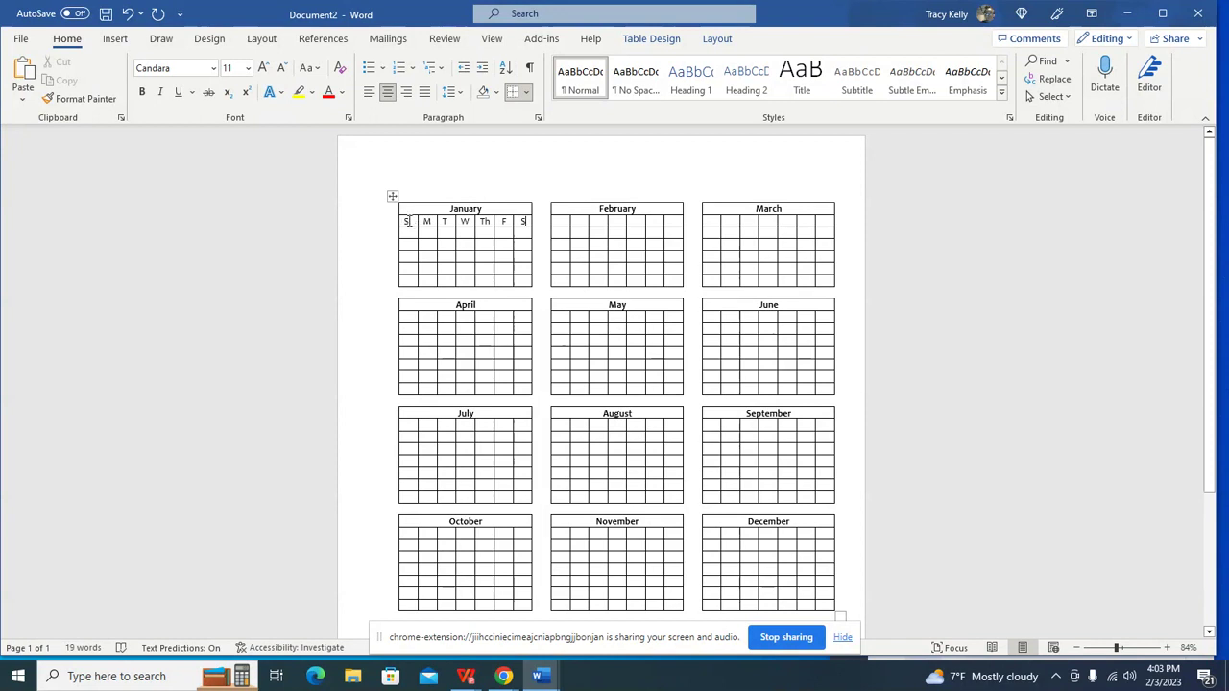
Step: Make January's row of weekday initials bold and copy it
left_click_drag(405, 220, 526, 225)
key("ctrl+c")
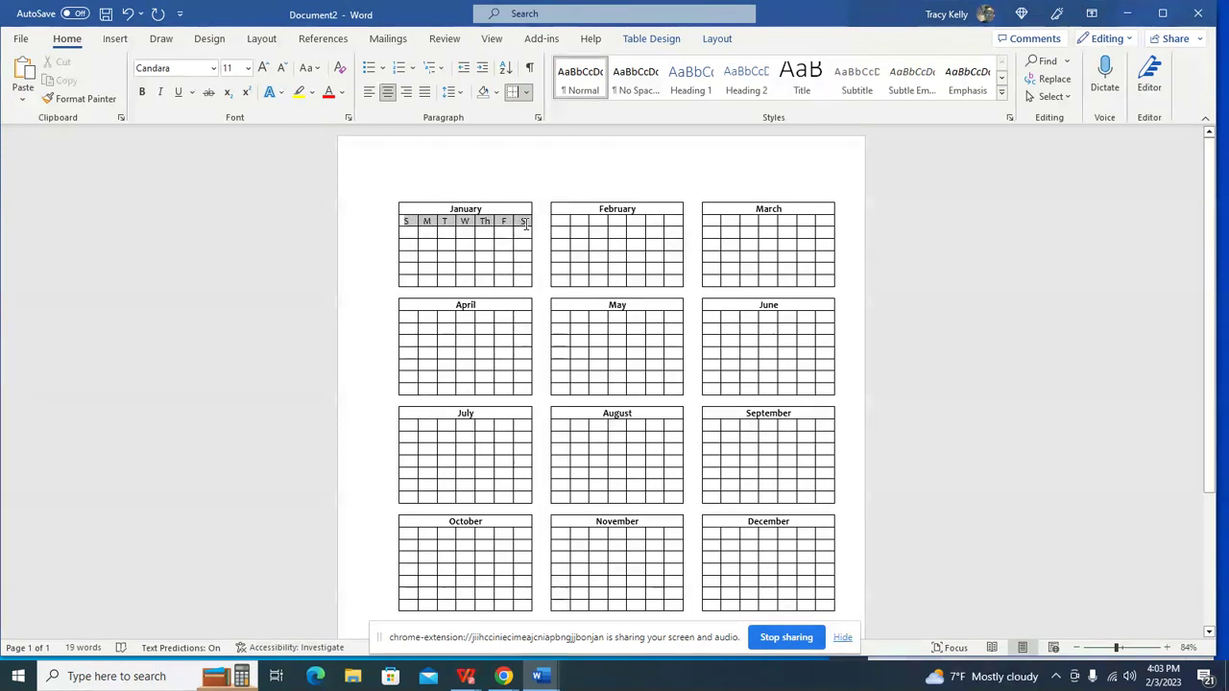
left_click(141, 92)
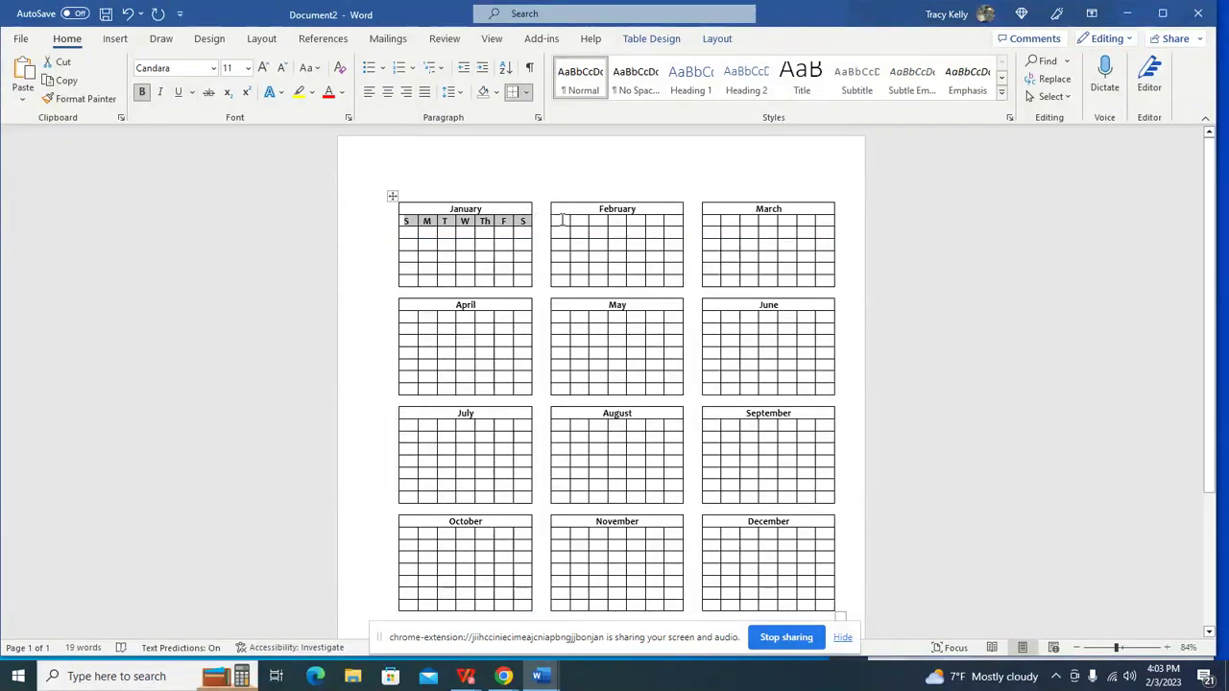
Step: Paste the bold weekday initials into the row below the February, March, April, May and June headers
left_click_drag(563, 219, 820, 220)
key("ctrl+v")
key("ctrl+v")
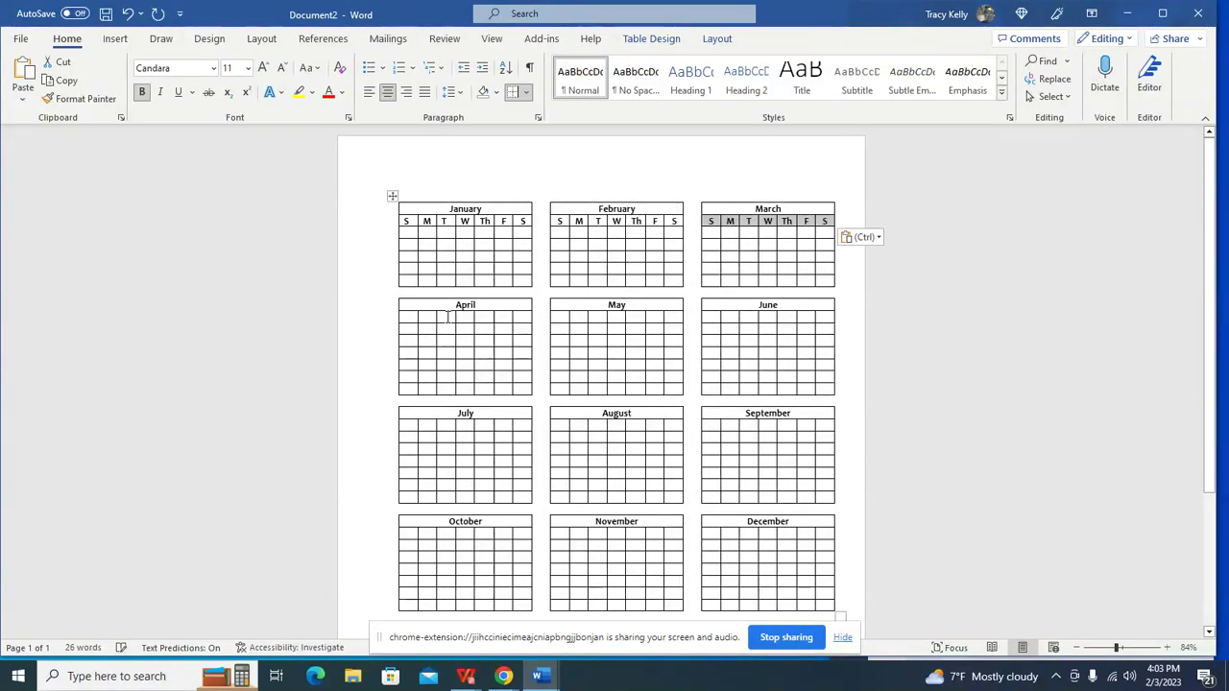
left_click_drag(400, 316, 828, 318)
key("ctrl+v")
key("ctrl+v")
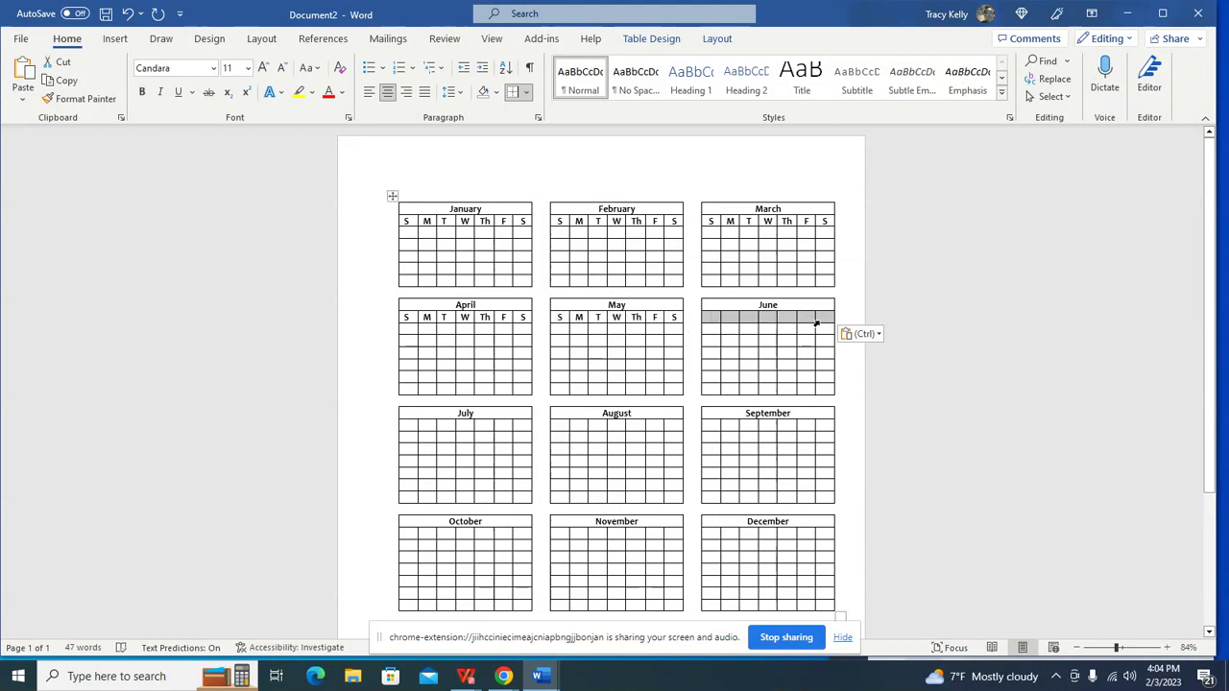
key("ctrl+v")
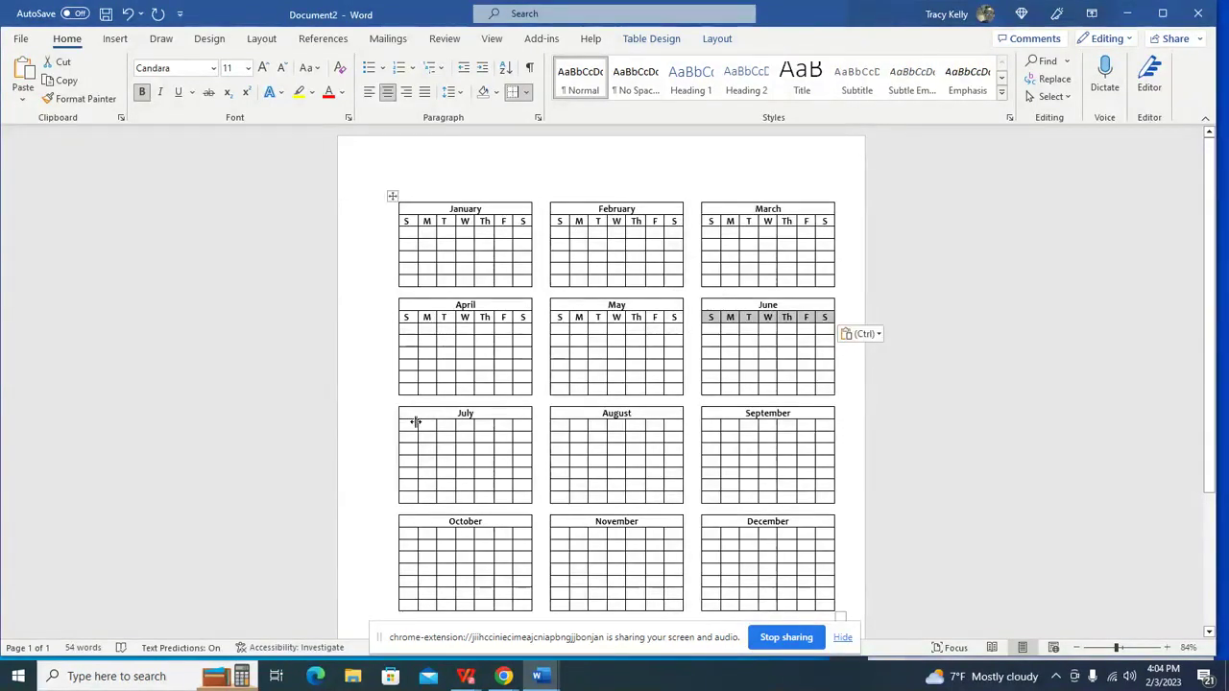
Step: Paste the bold weekday initials into the row below the July, August and September headers
left_click_drag(415, 423, 823, 429)
key("ctrl+v")
left_click(711, 434)
key("ctrl+v")
key("ctrl+v")
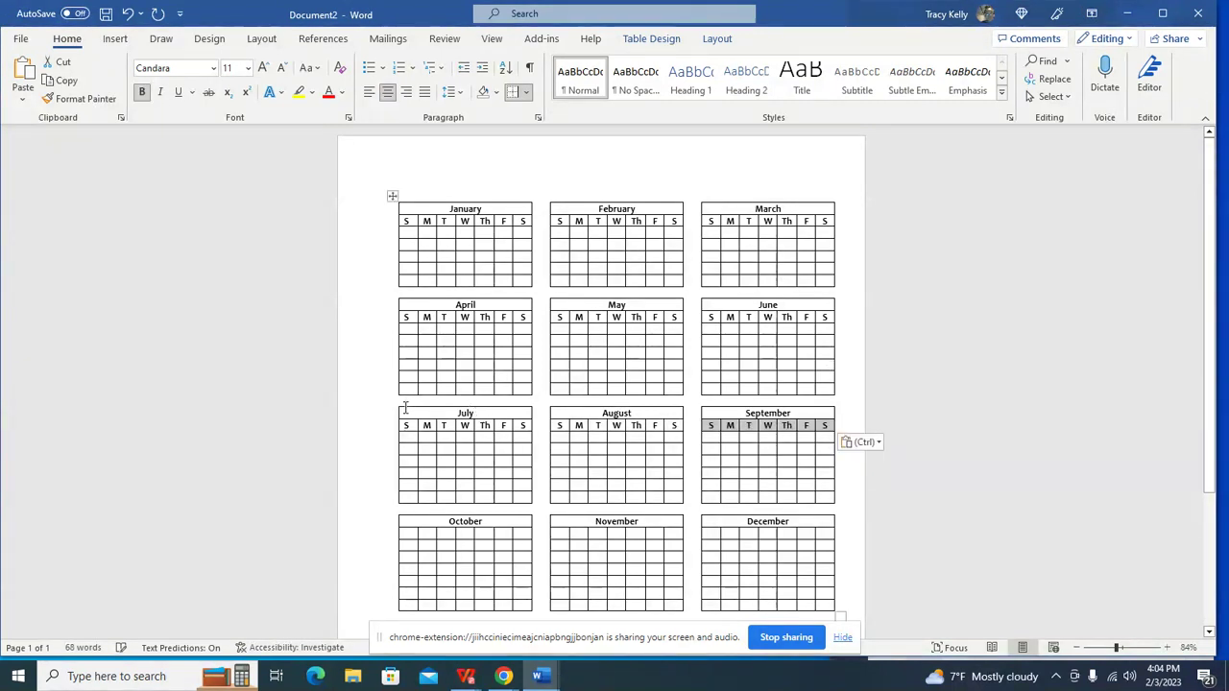
Step: Paste the bold weekday initials into the row below the October, November and December headers
scroll(416, 424, "down", 1)
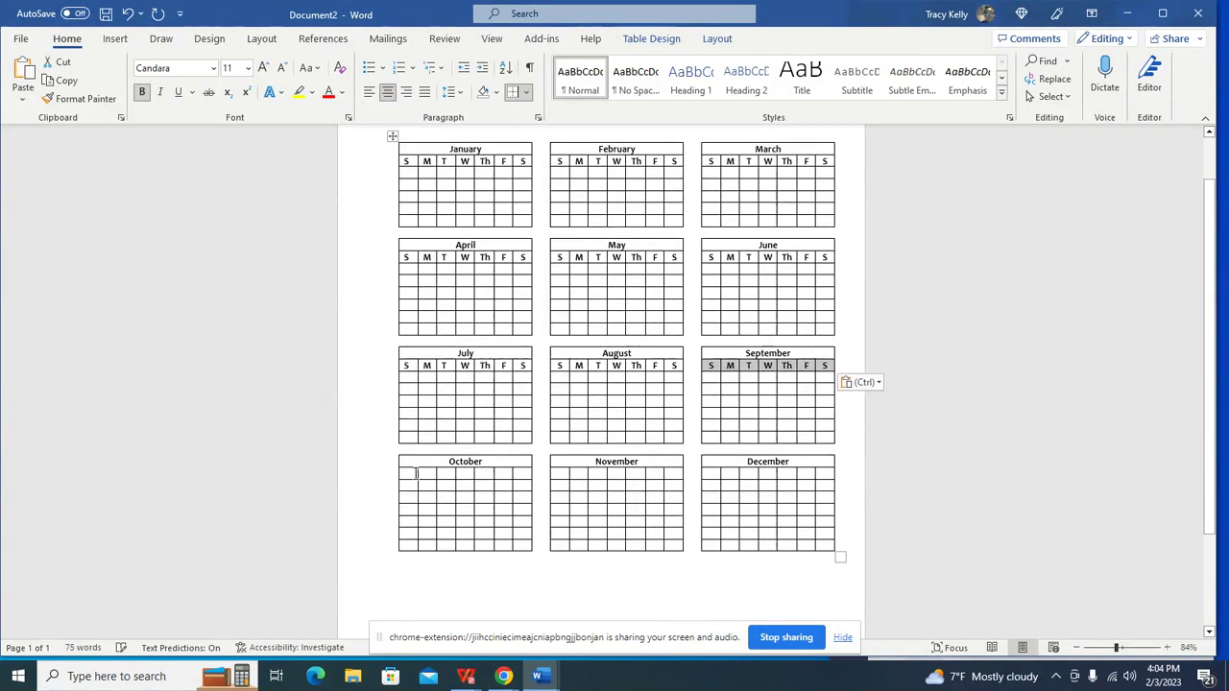
left_click_drag(416, 472, 667, 476)
key("ctrl+v")
key("ctrl+v")
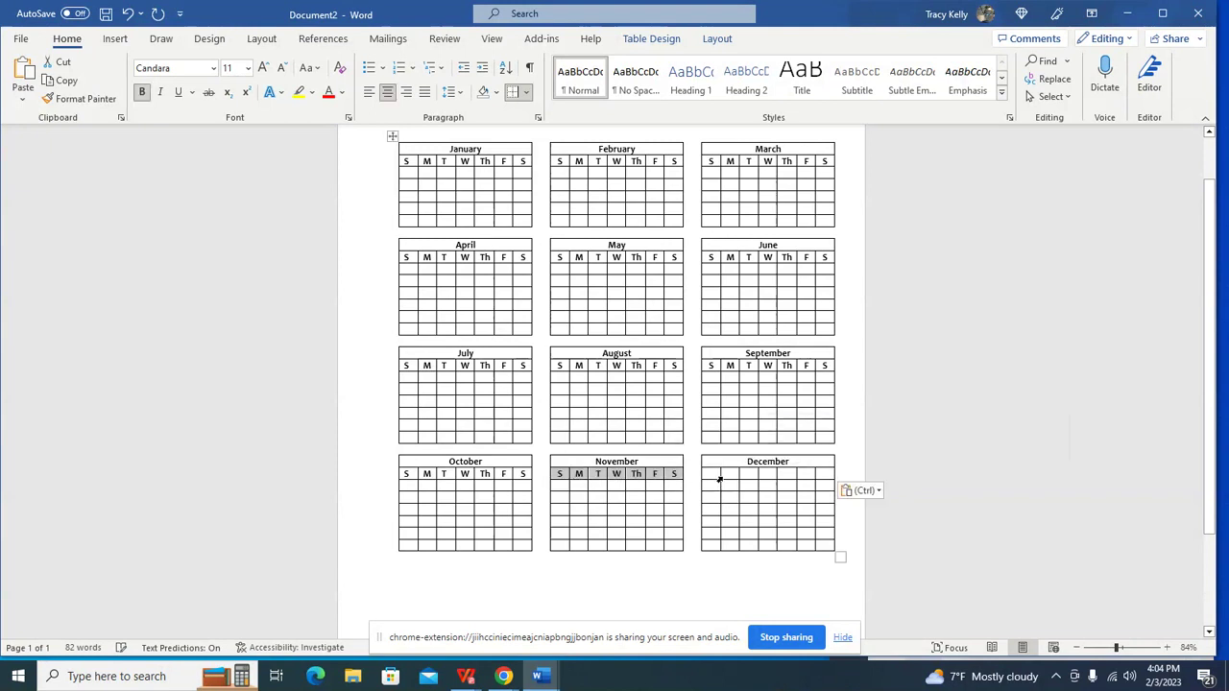
left_click_drag(715, 474, 823, 482)
key("ctrl+v")
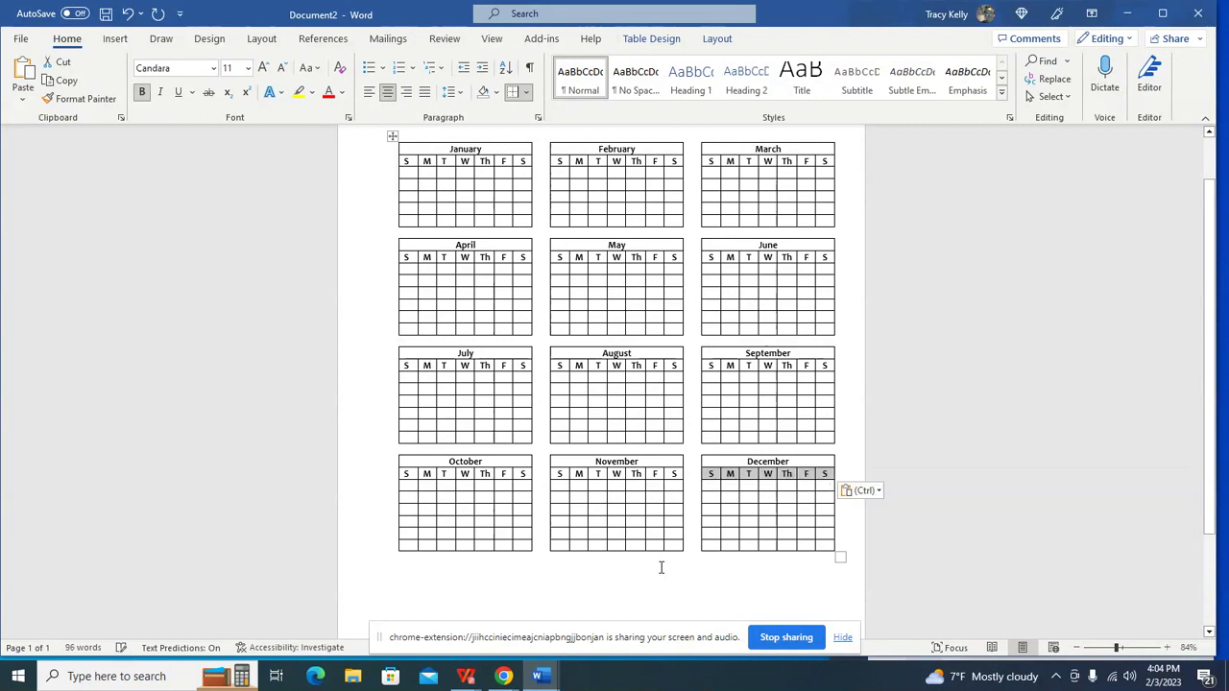
Step: Set the line spacing of the whole calendar table to 1.15 and check how it fits the page
scroll(613, 585, "up", 2)
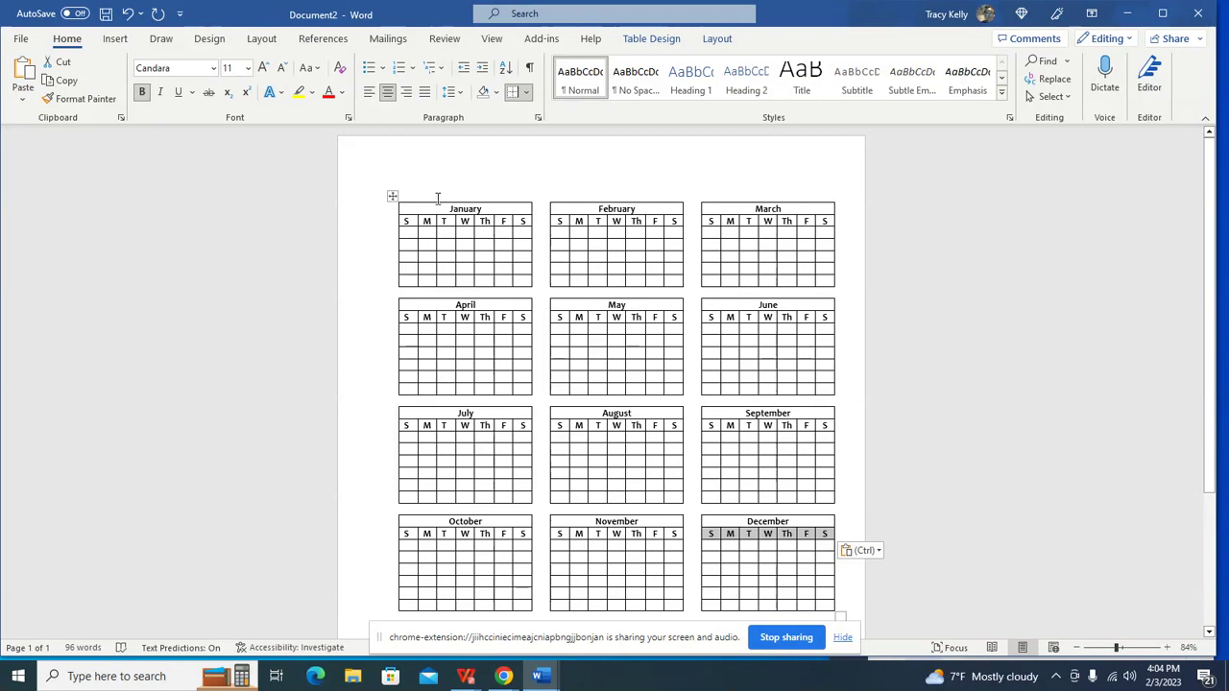
left_click(393, 196)
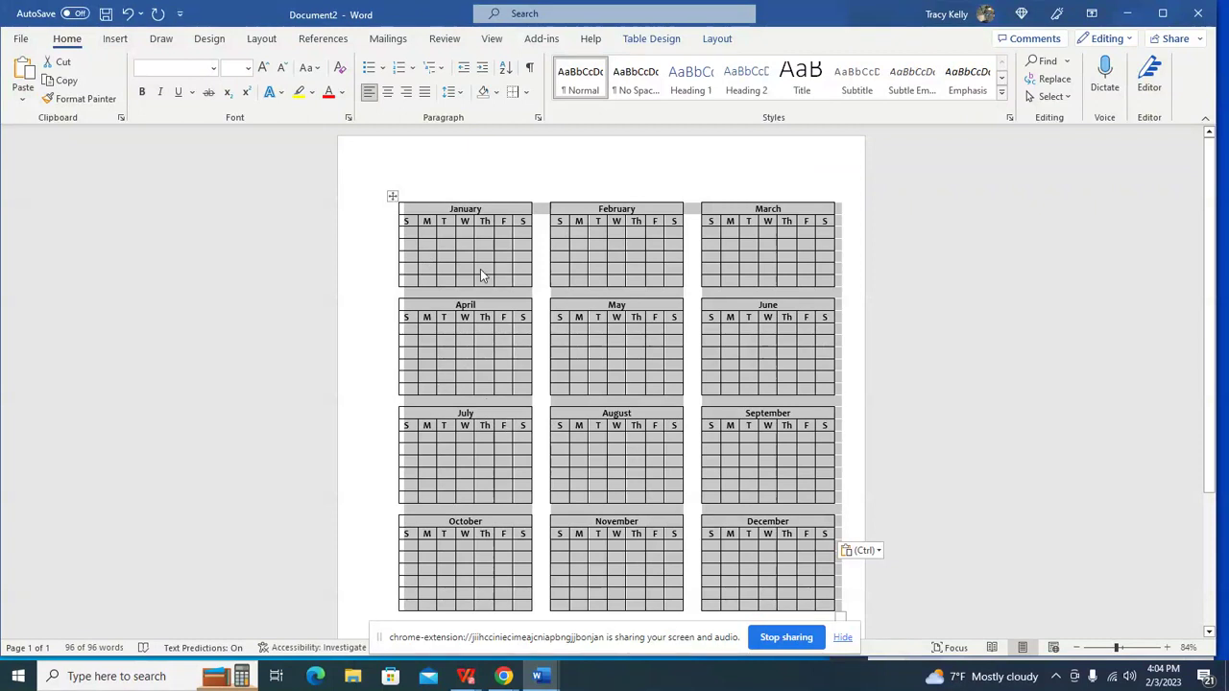
left_click(463, 93)
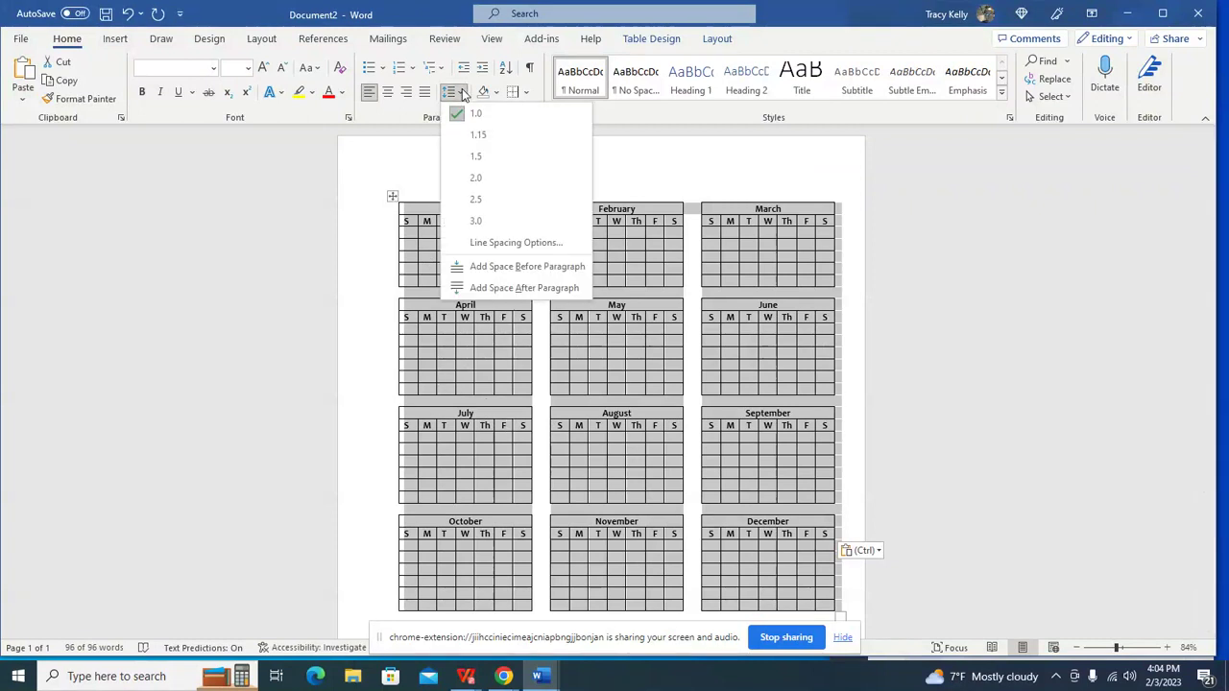
left_click(469, 140)
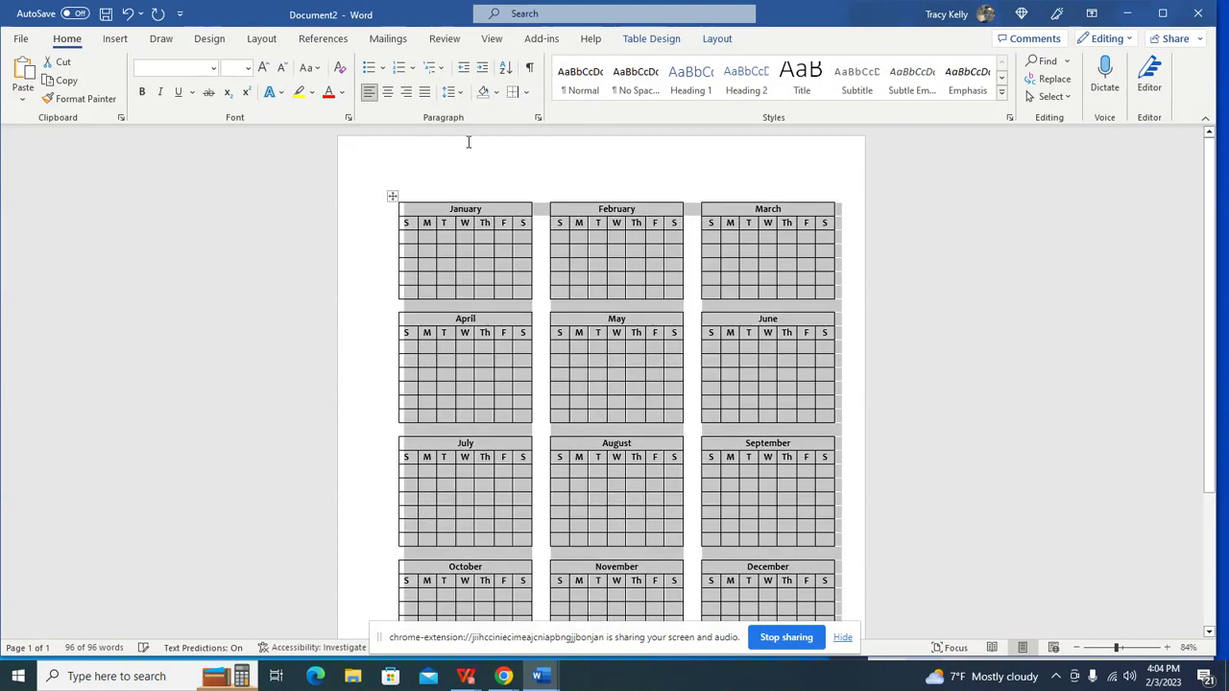
scroll(524, 408, "down", 3)
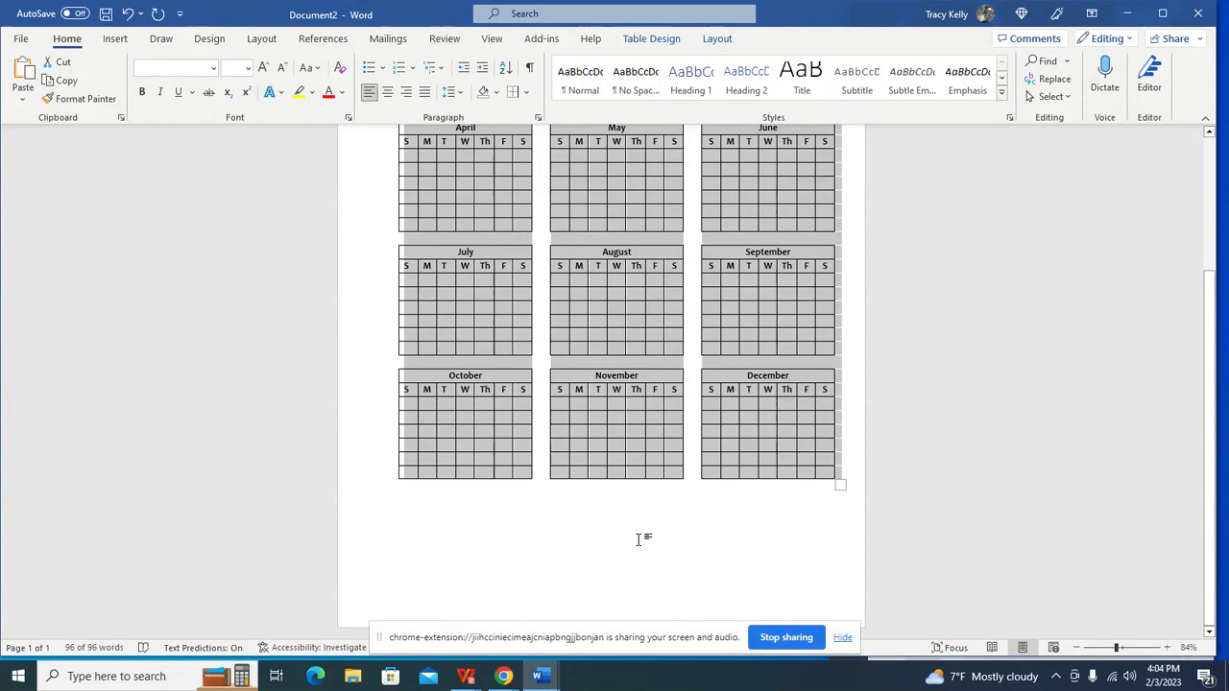
scroll(639, 540, "up", 3)
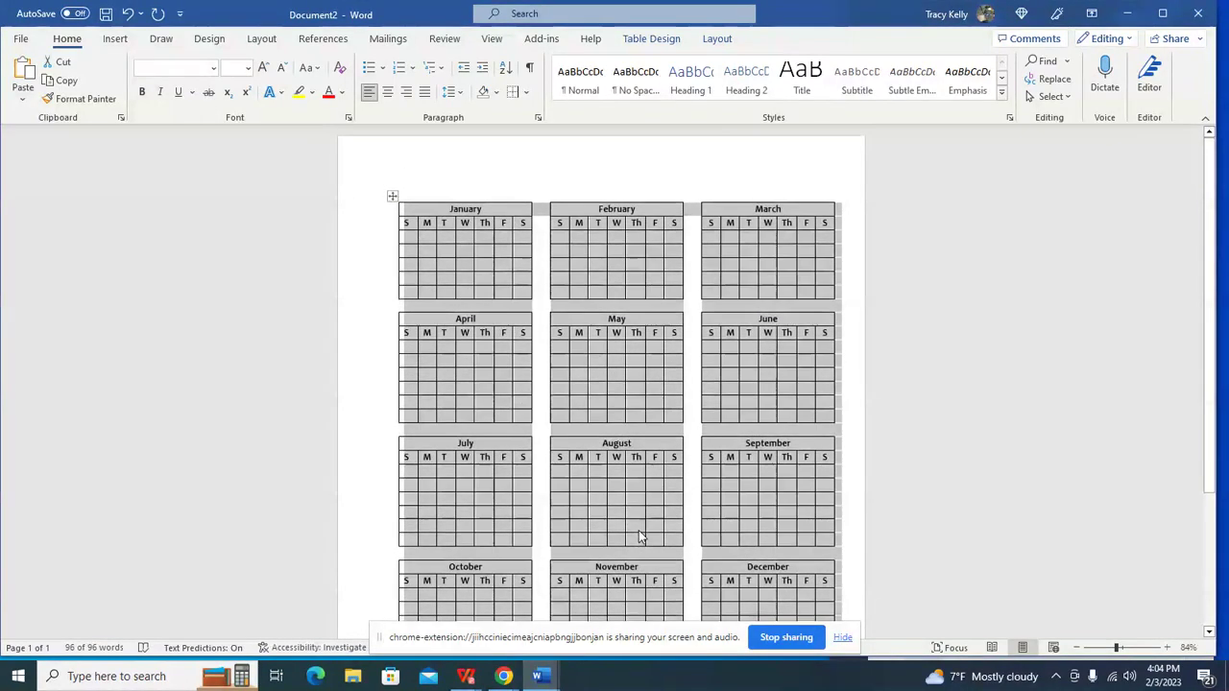
Step: Try 1.5 line spacing on the whole calendar table and check whether it fits one page
left_click(460, 92)
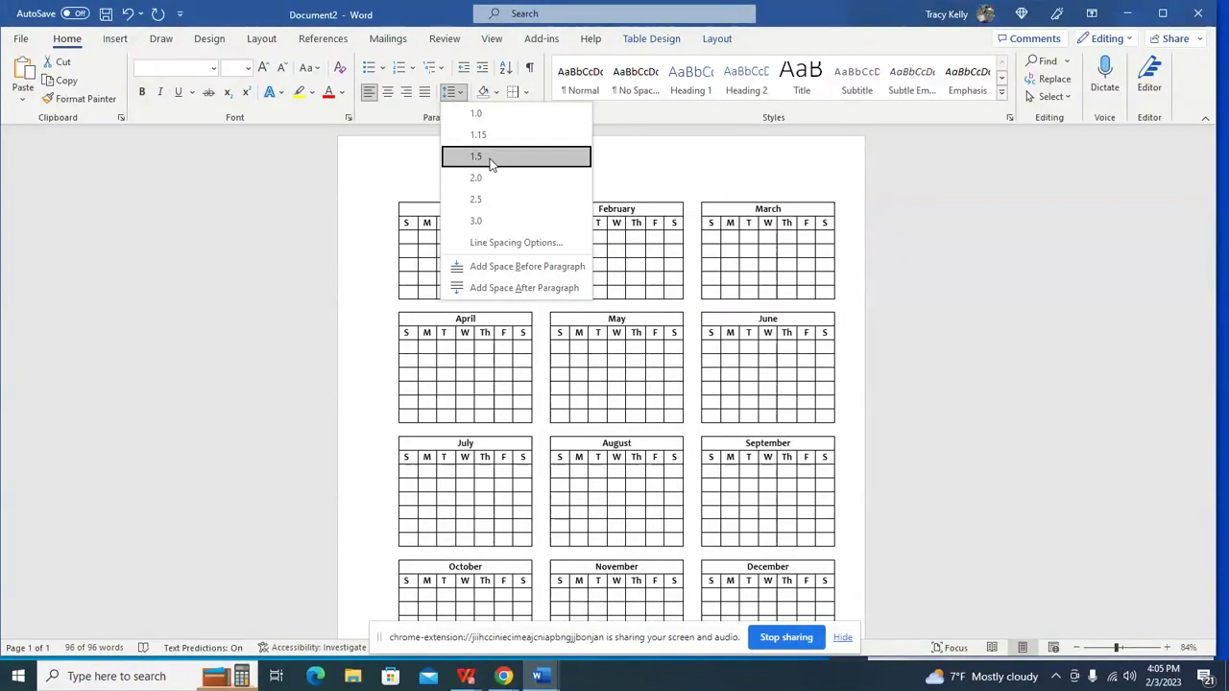
left_click(490, 156)
scroll(538, 403, "down", 3)
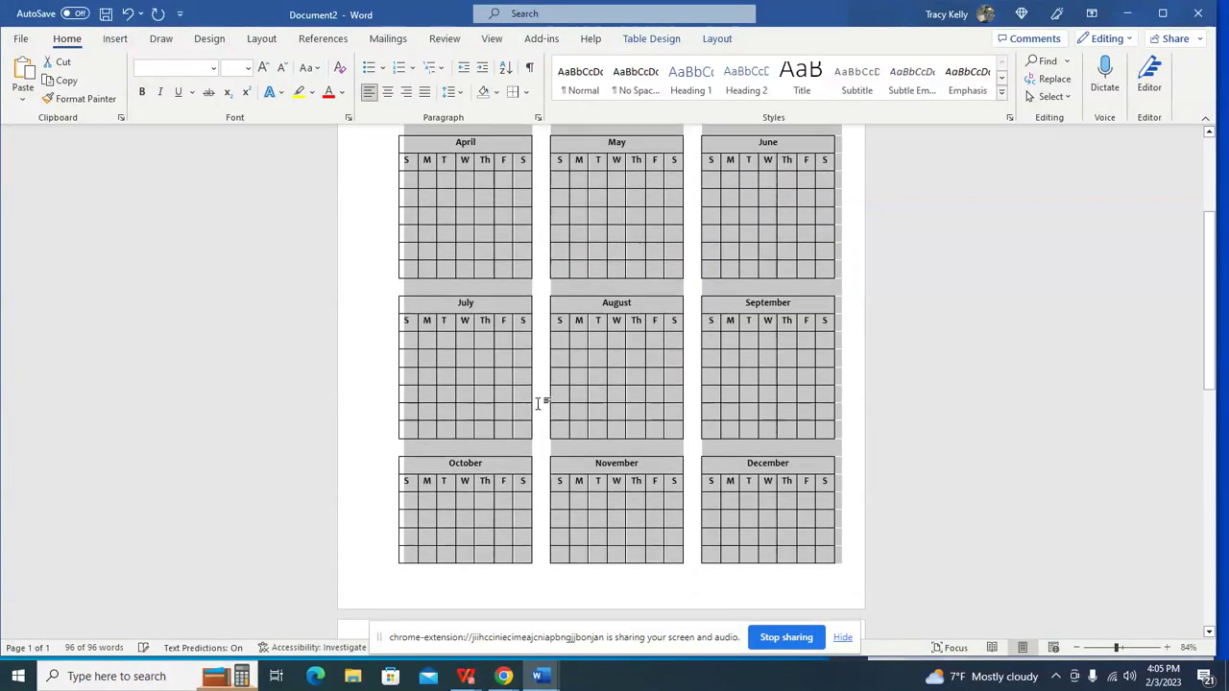
scroll(538, 403, "down", 3)
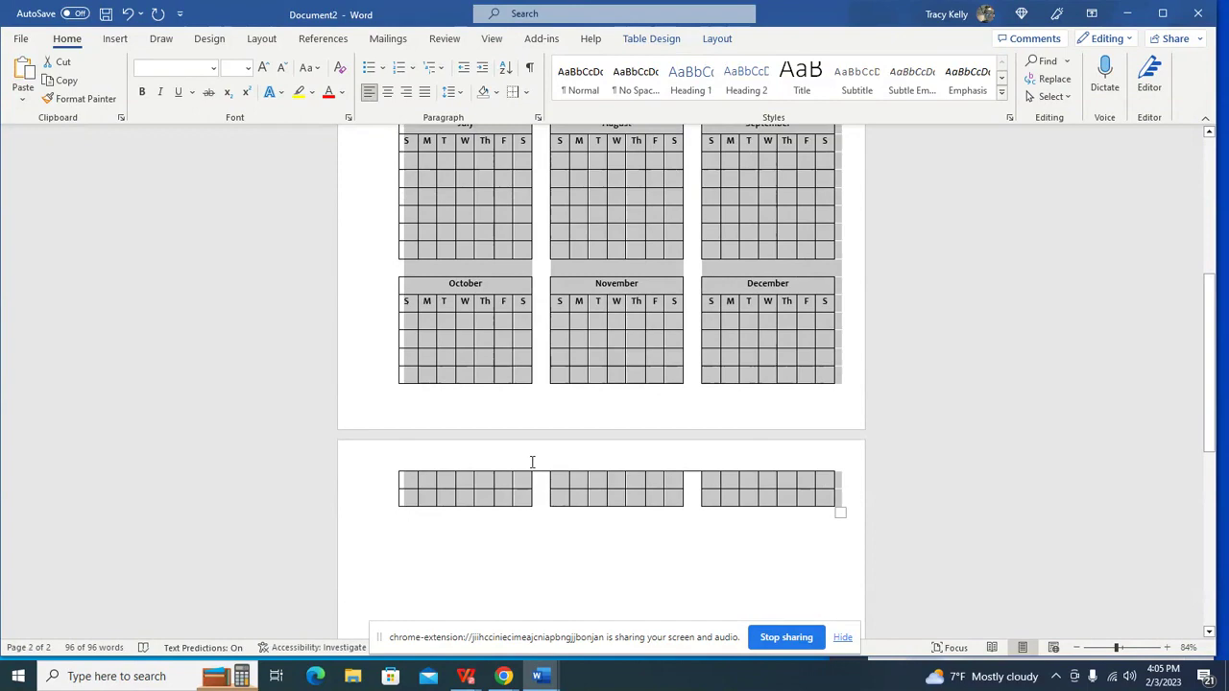
scroll(532, 462, "up", 7)
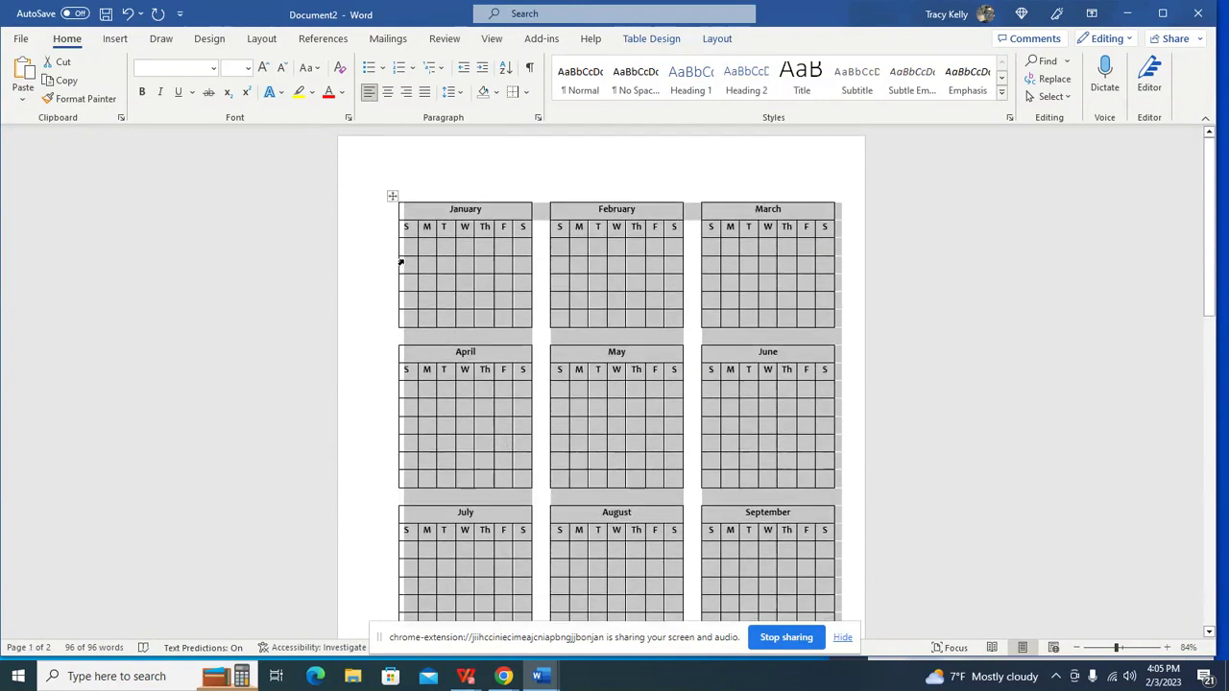
Step: Move the whole calendar table slightly up toward the page's upper edge and check its last rows
left_click_drag(392, 192, 384, 173)
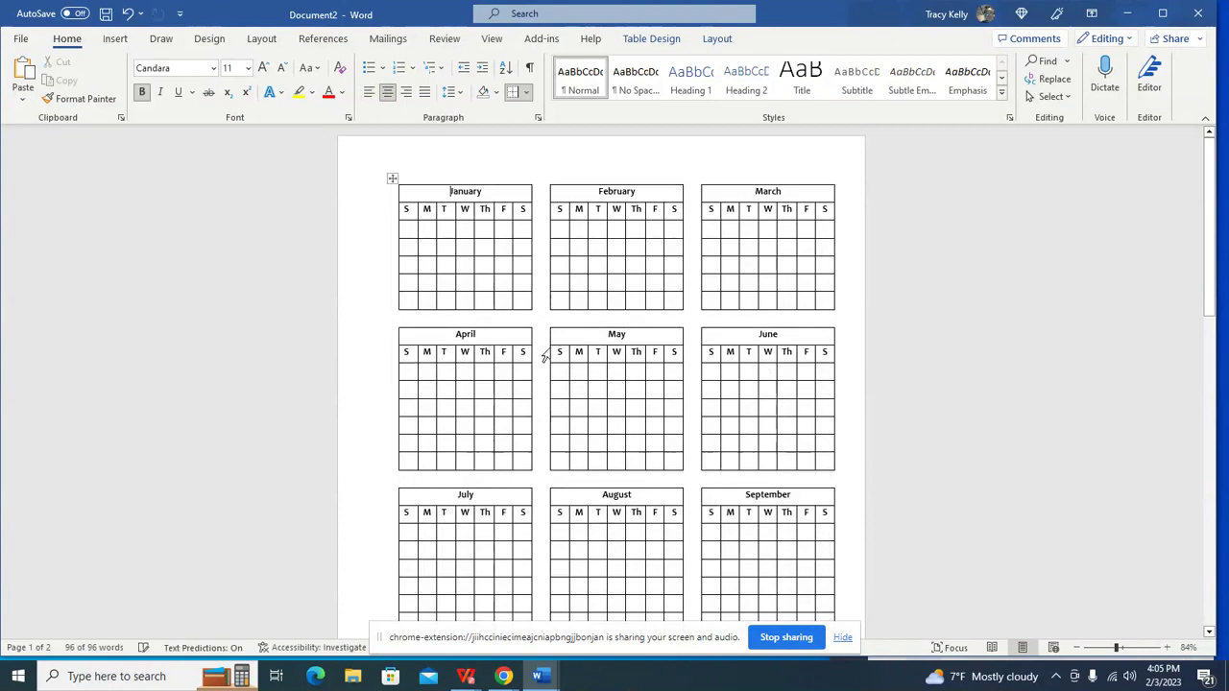
scroll(655, 477, "down", 8)
scroll(658, 480, "up", 3)
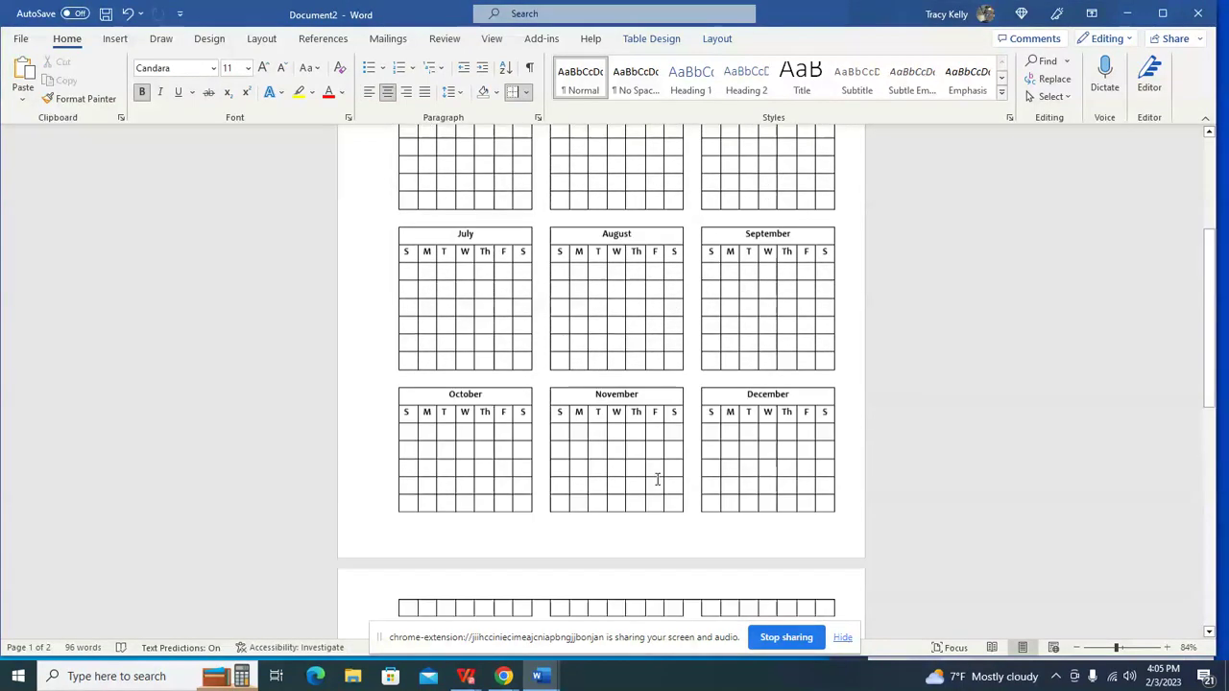
scroll(657, 480, "up", 5)
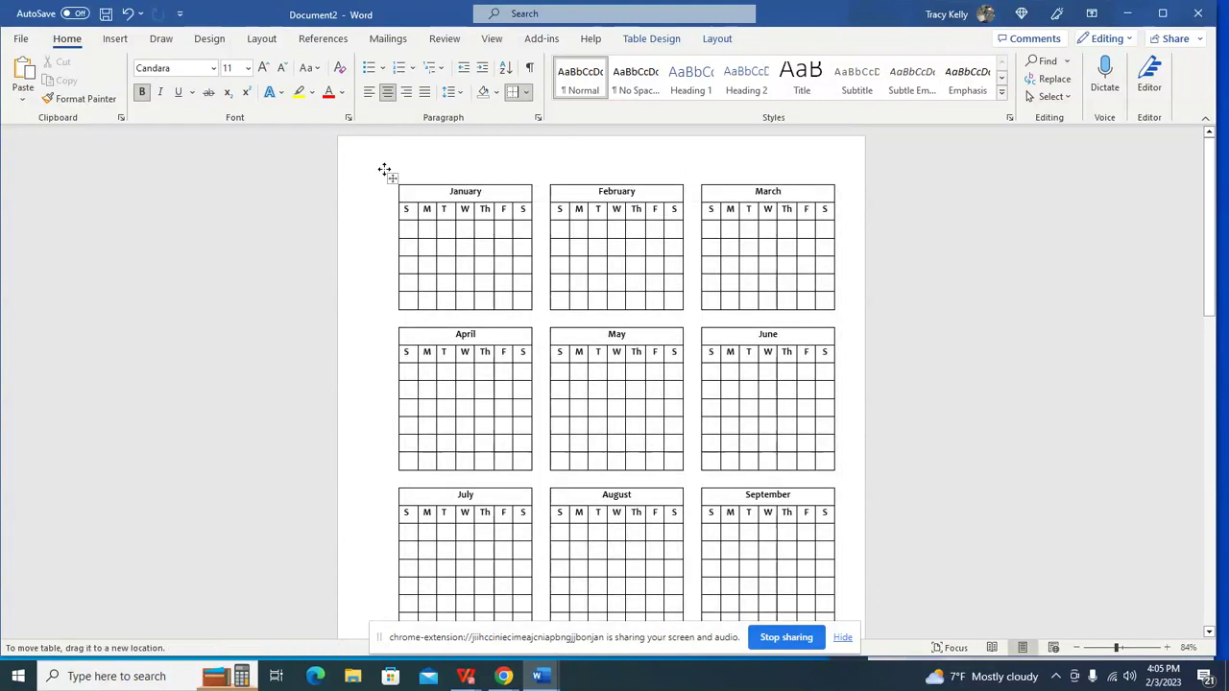
Step: Select the entire calendar table and reduce its line spacing to 1.15 so it fits one page
left_click(384, 170)
scroll(466, 411, "down", 5)
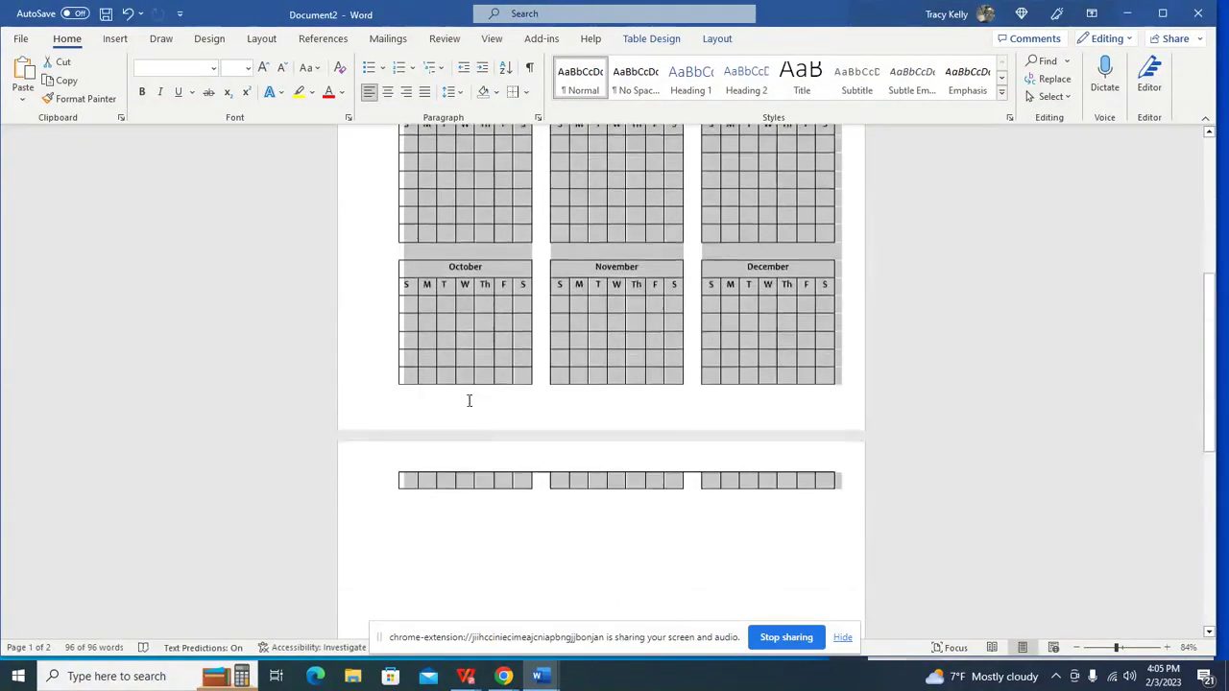
scroll(476, 393, "up", 5)
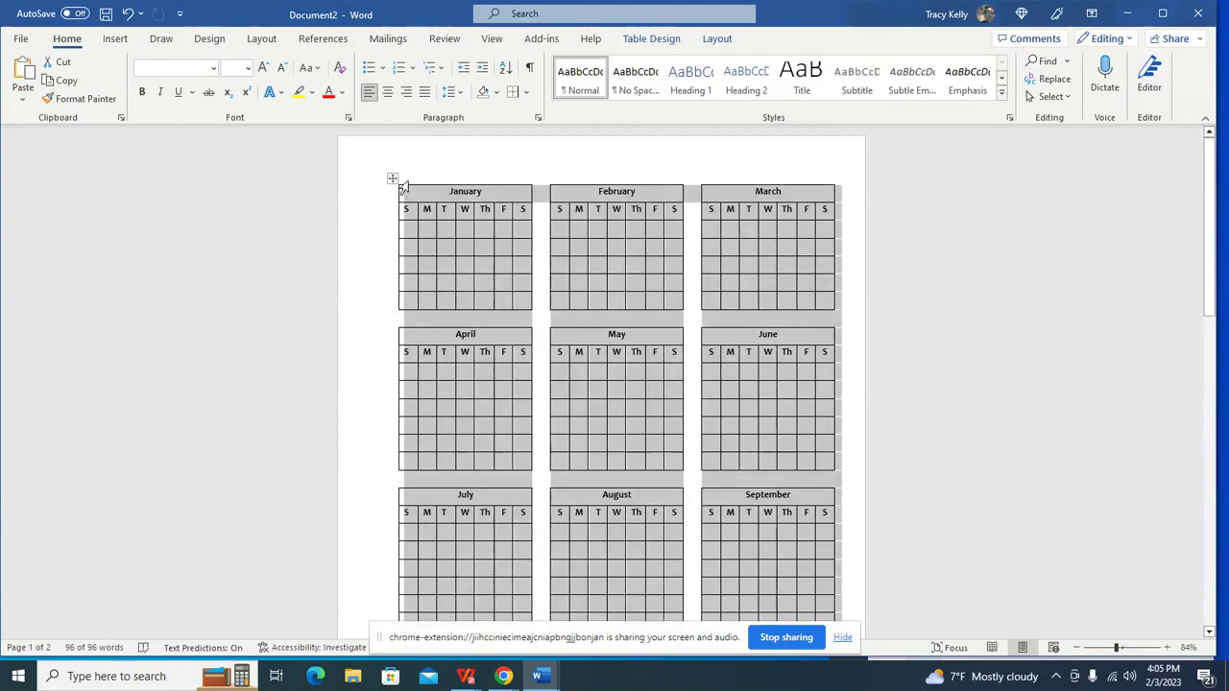
left_click(394, 176)
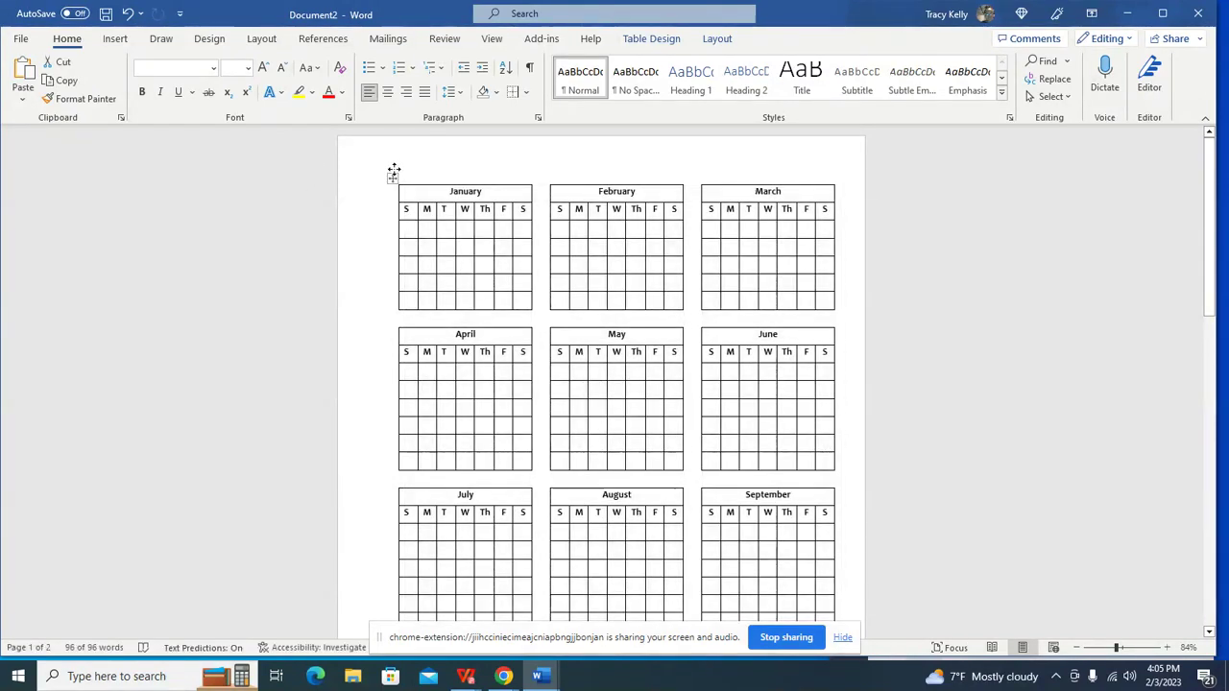
scroll(498, 370, "down", 5)
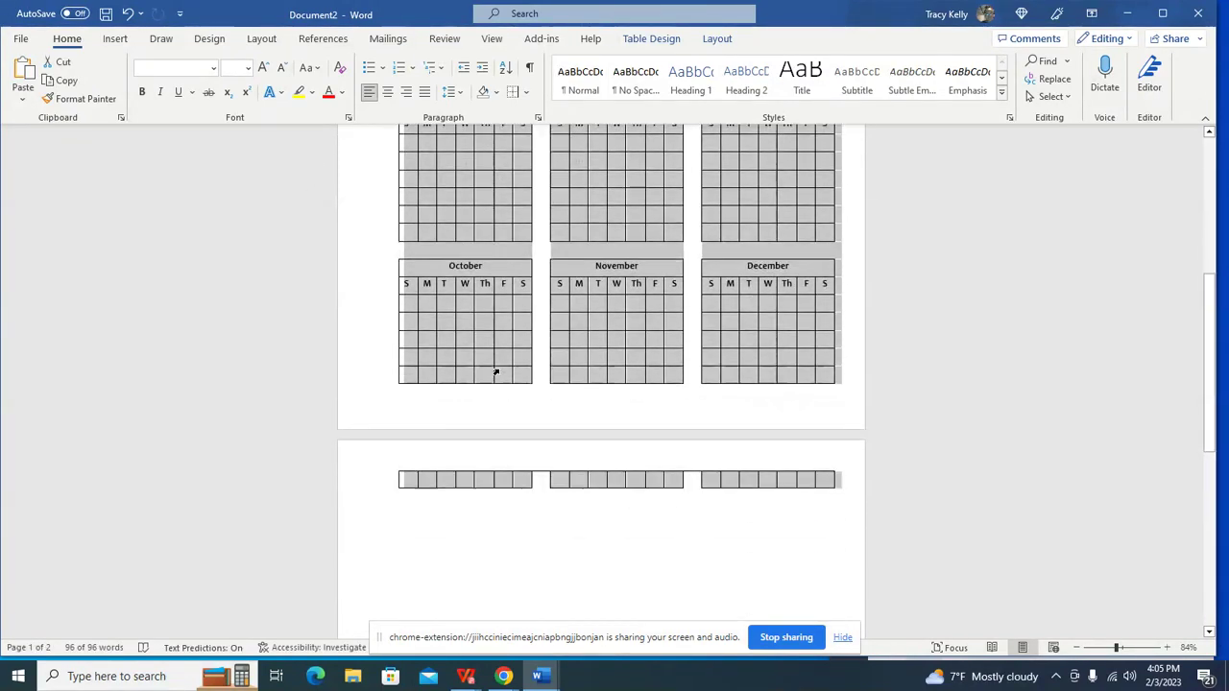
scroll(499, 372, "up", 4)
scroll(499, 370, "up", 2)
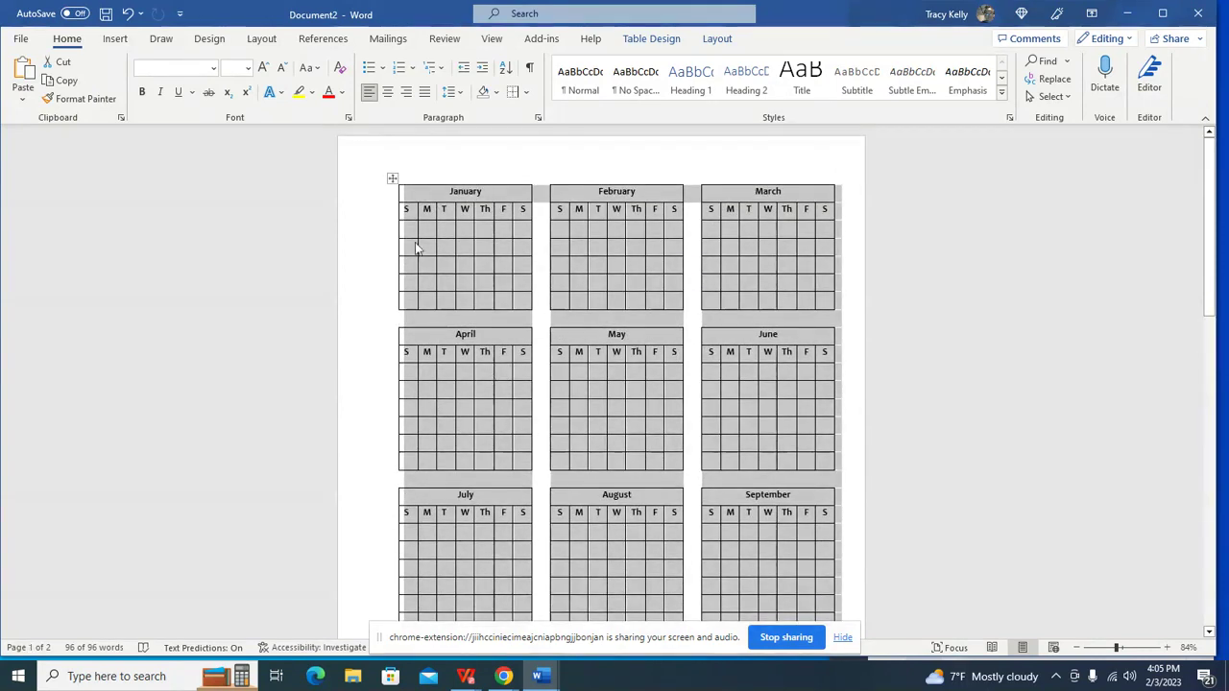
left_click(462, 92)
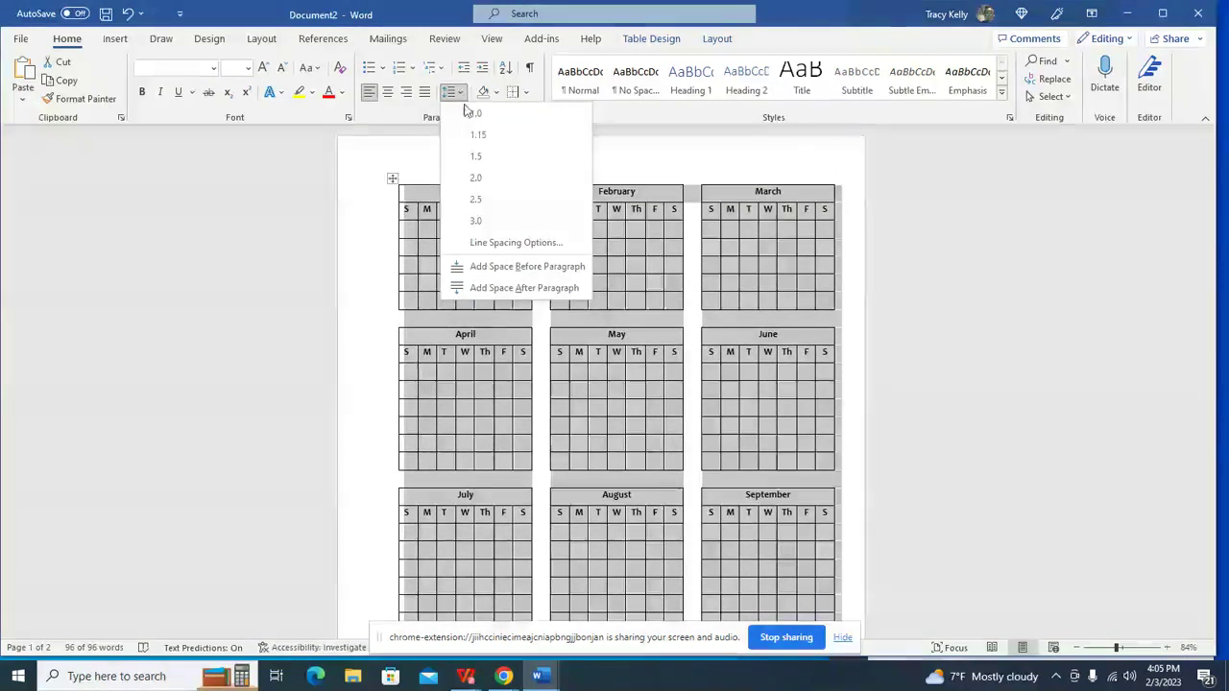
left_click(476, 138)
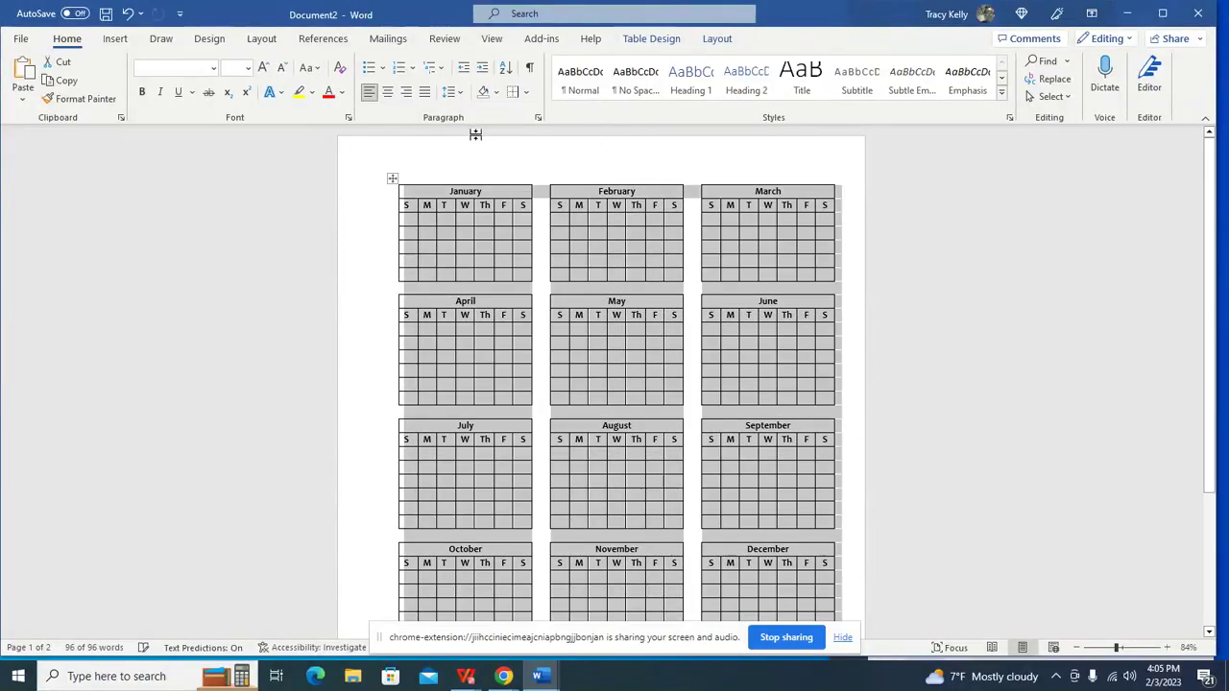
scroll(542, 488, "down", 3)
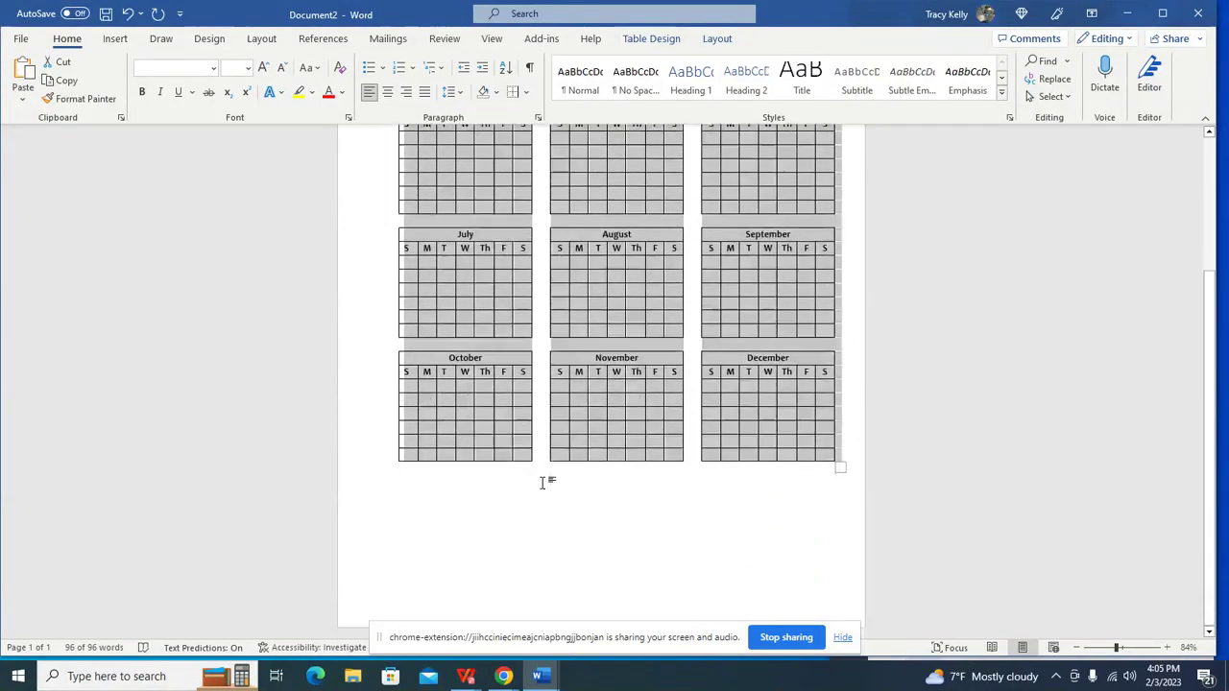
scroll(542, 482, "up", 2)
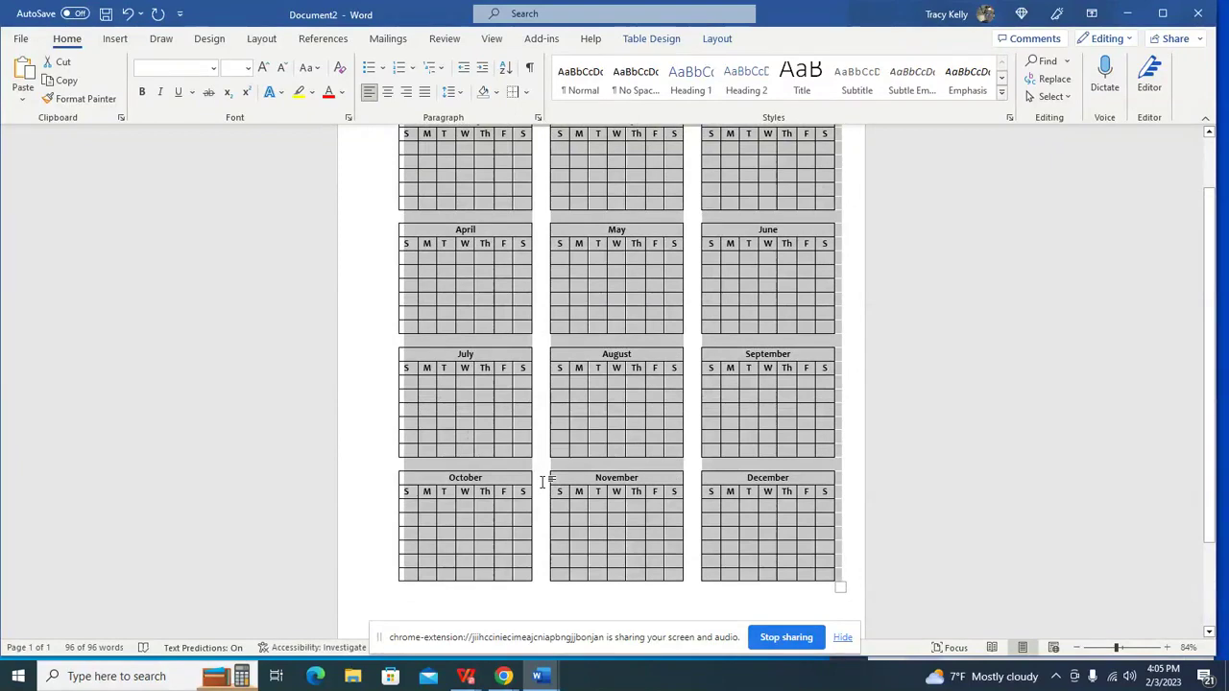
scroll(442, 445, "up", 2)
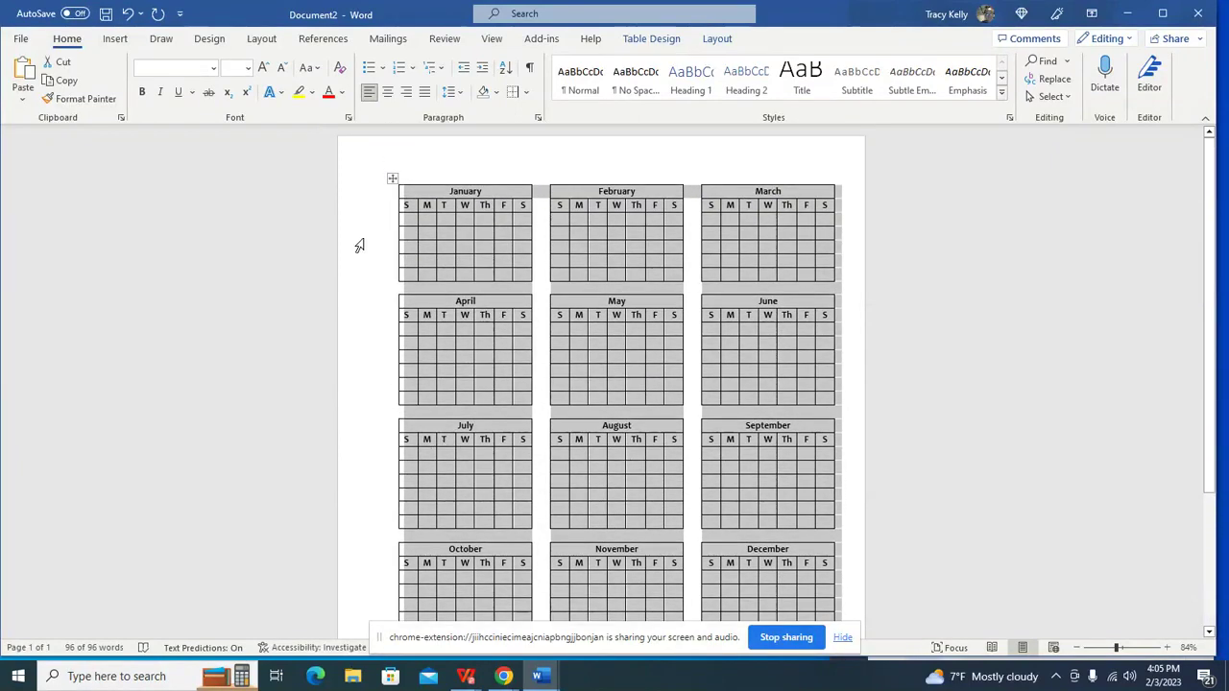
Step: Move the whole calendar table slightly down from the page's upper edge
left_click_drag(394, 179, 393, 183)
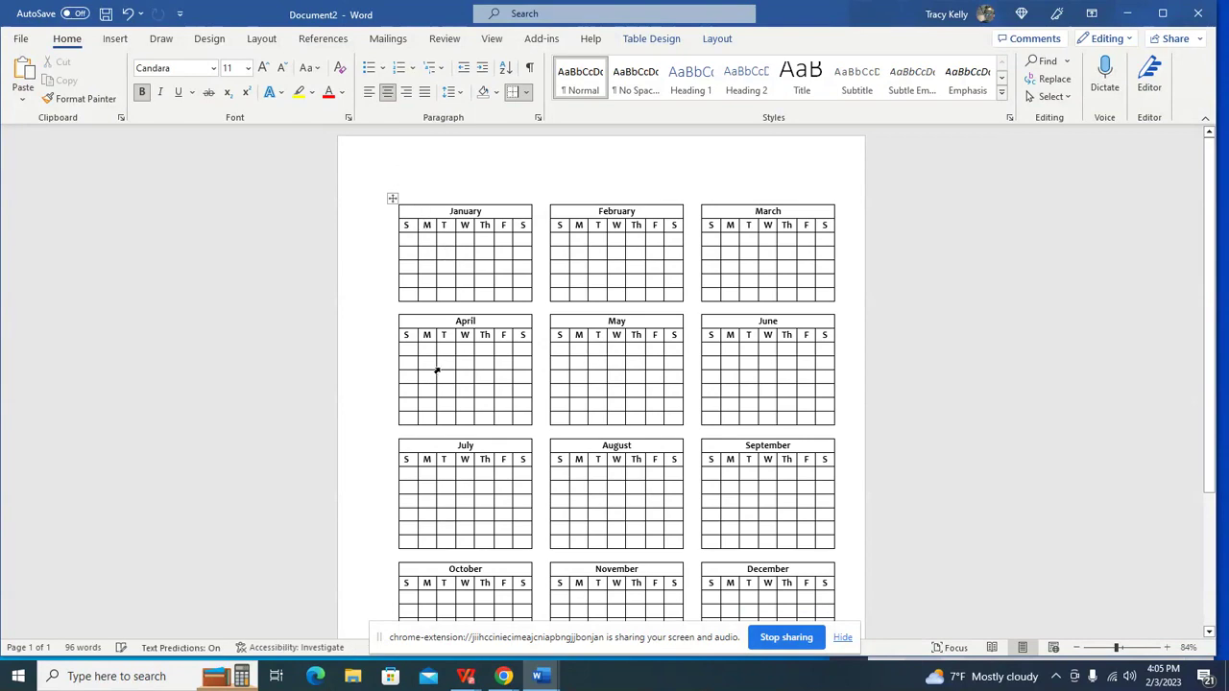
scroll(433, 368, "down", 3)
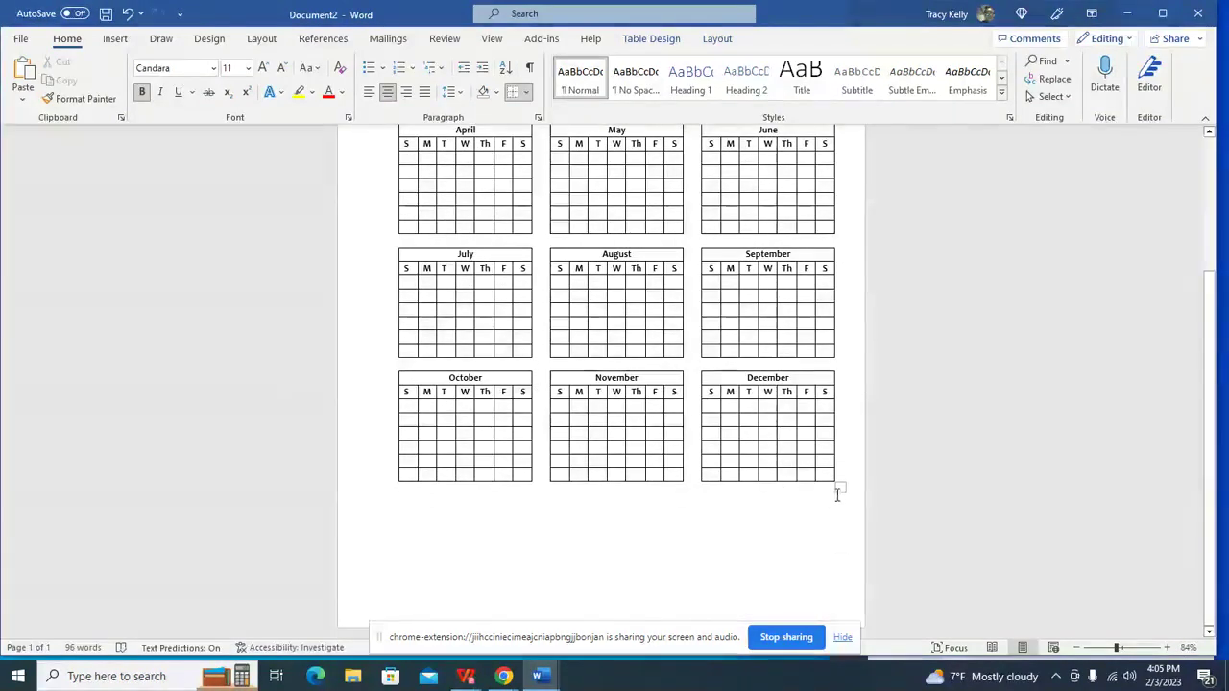
scroll(831, 480, "up", 2)
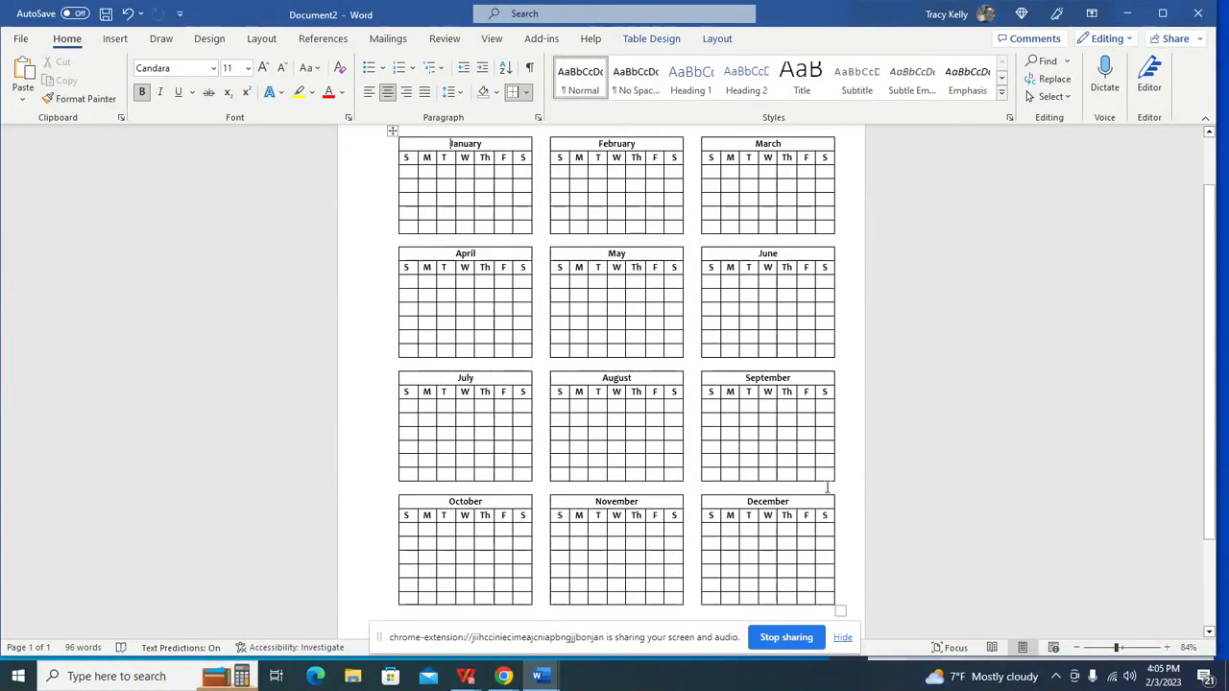
Step: Stretch the calendar table from its lower corner below December to fill the empty space at the page bottom
scroll(811, 509, "down", 2)
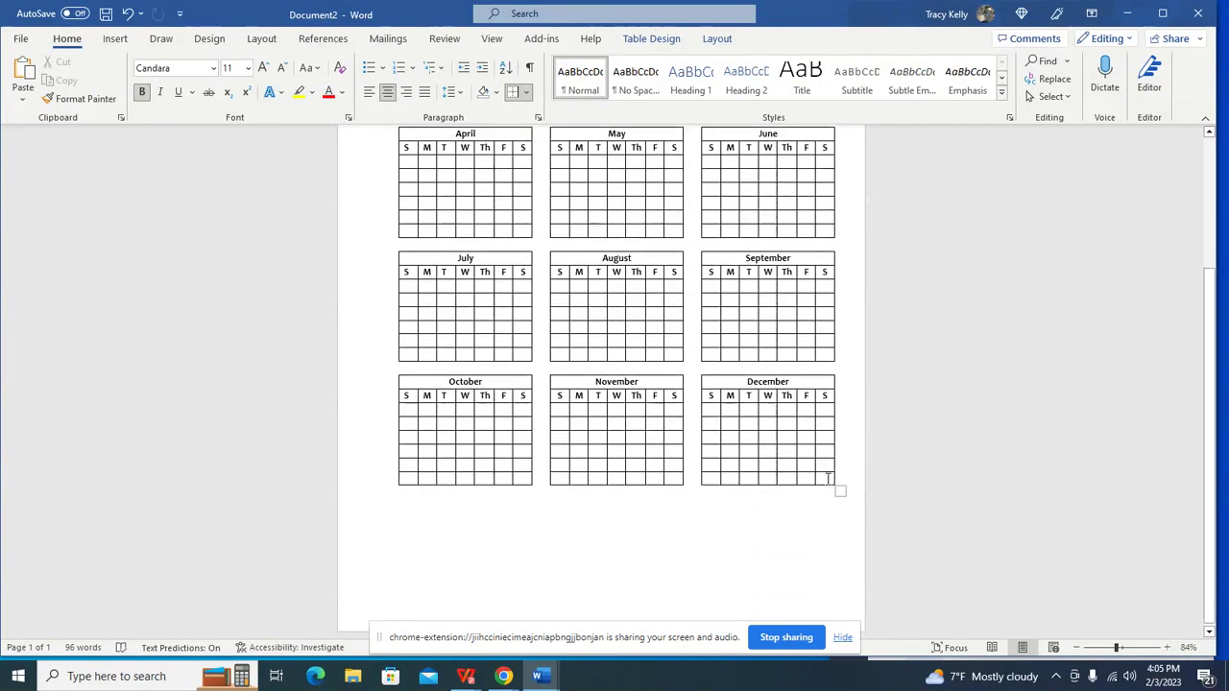
left_click_drag(844, 494, 837, 596)
scroll(768, 480, "up", 5)
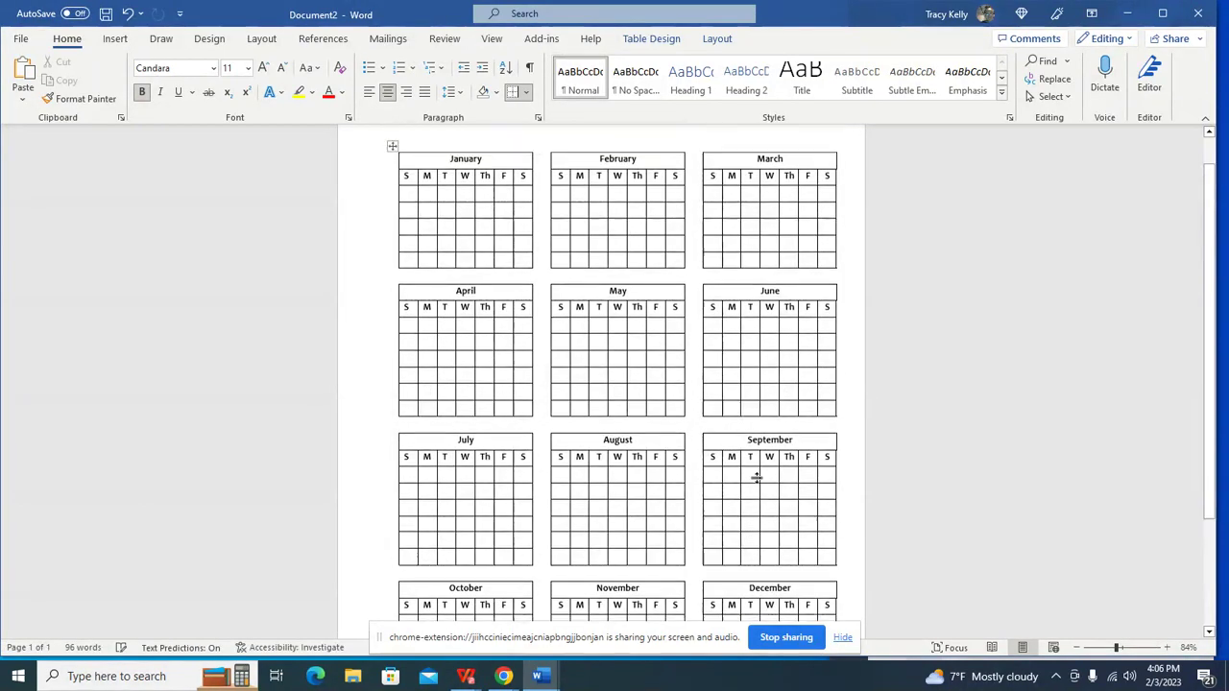
scroll(757, 482, "down", 3)
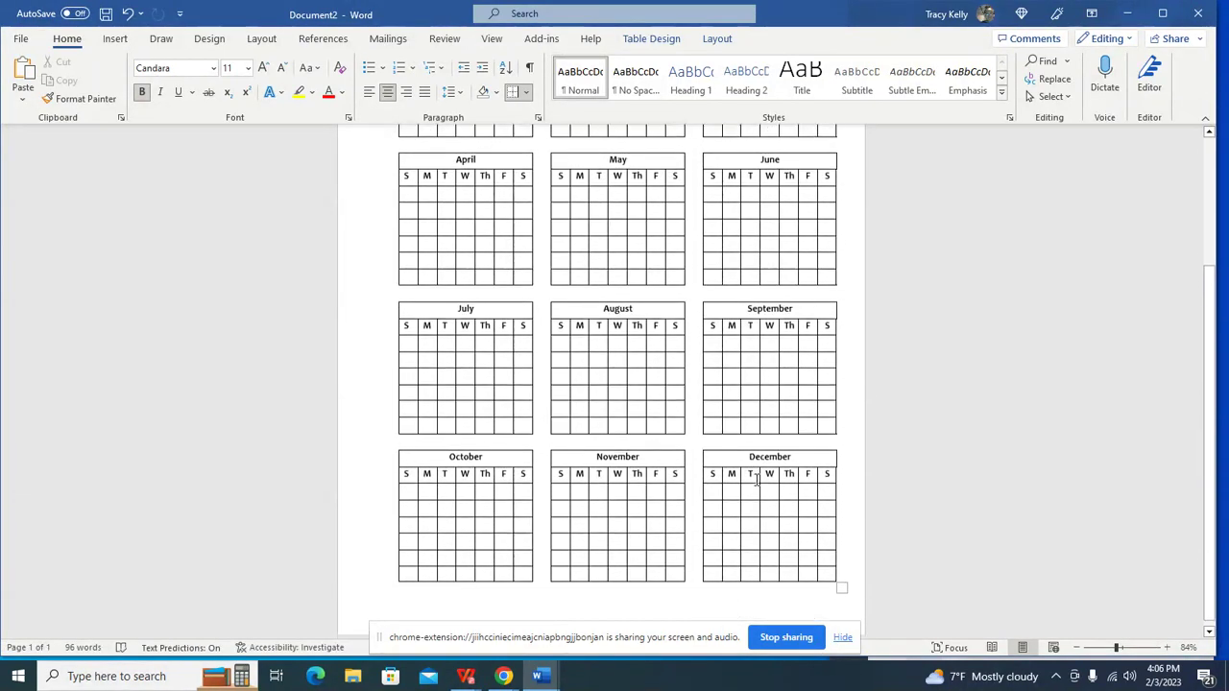
scroll(663, 425, "up", 3)
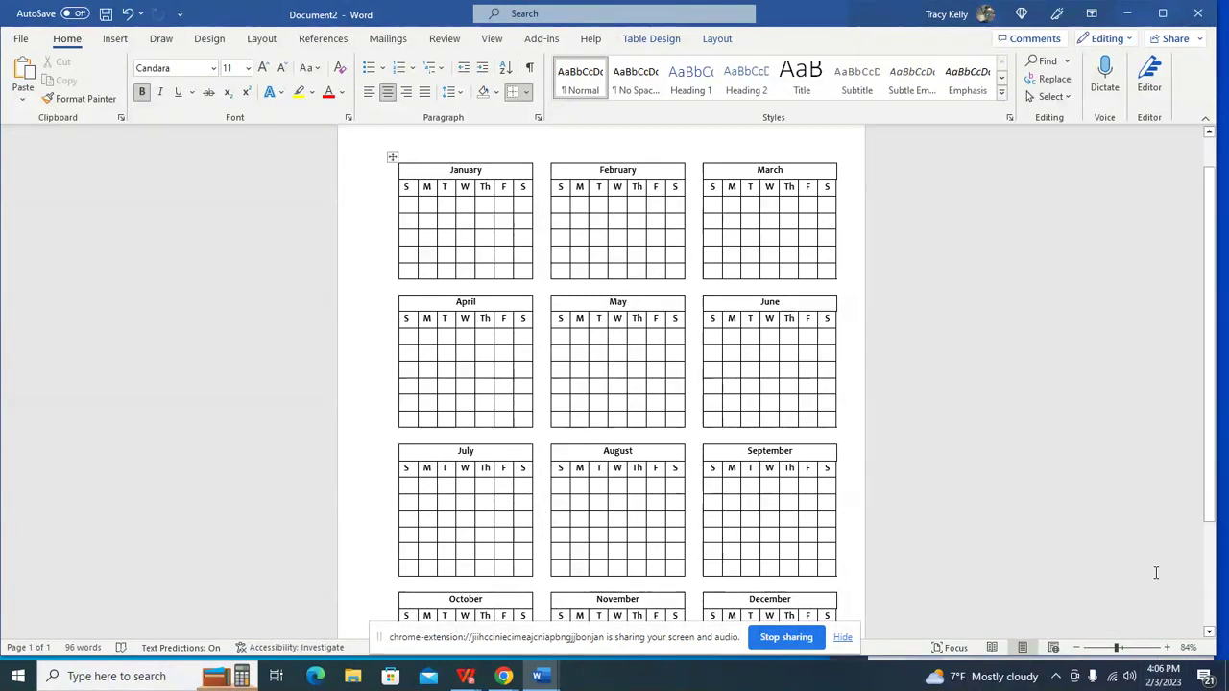
Step: Look up January 2023 in the Windows system calendar to see its first weekday, and close the calendar
left_click(1164, 680)
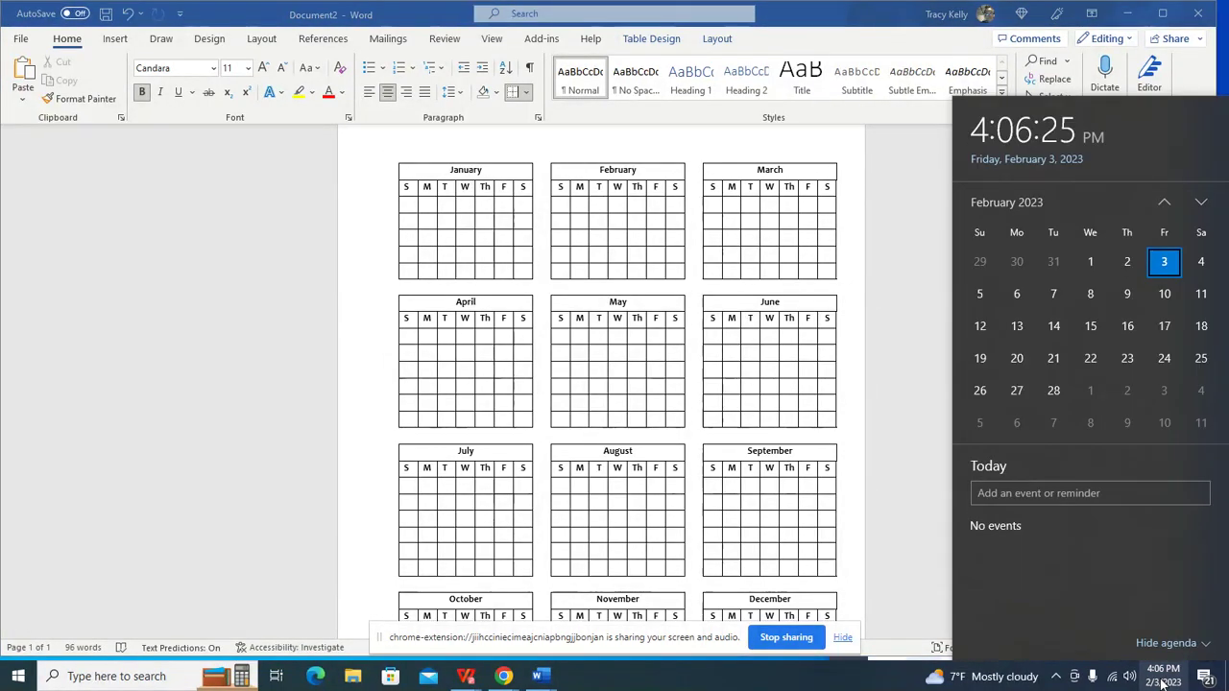
left_click(1164, 202)
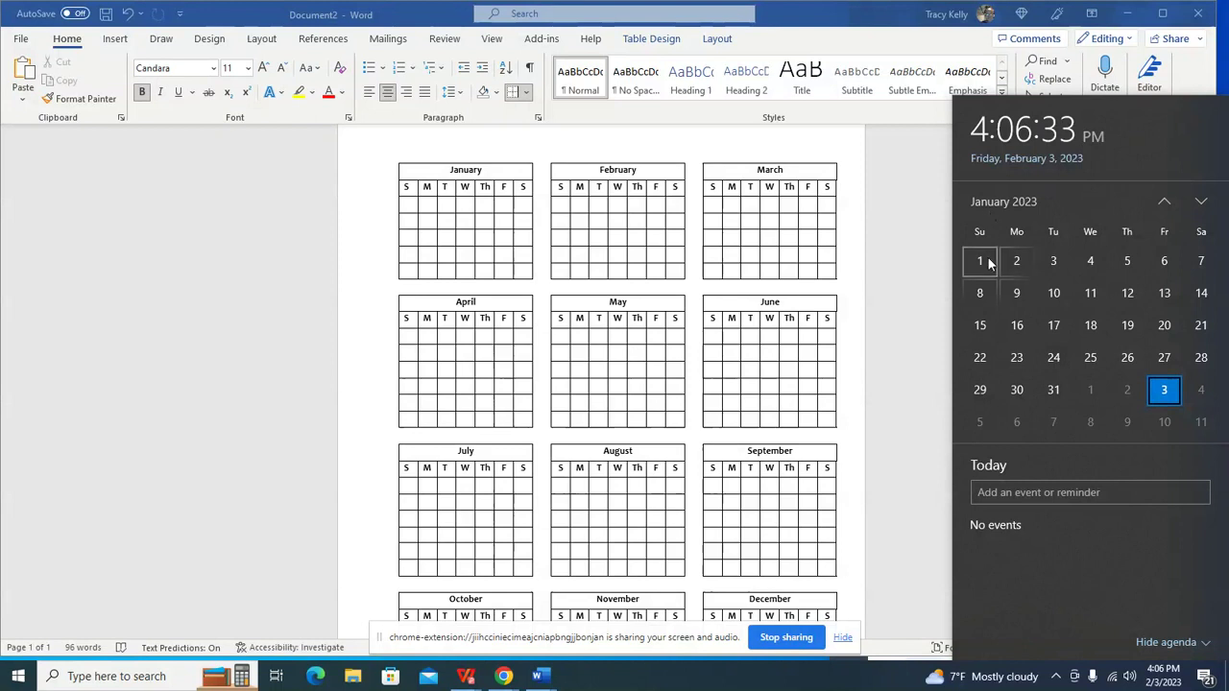
left_click(919, 257)
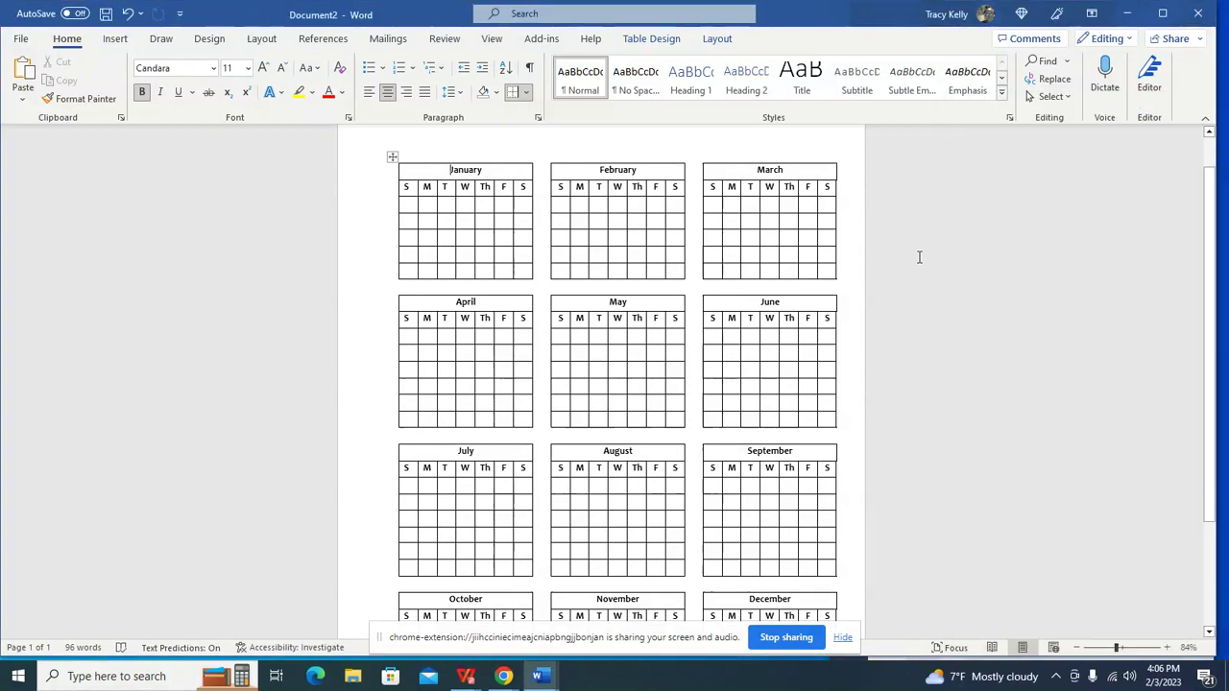
Step: Center the contents of all date cells in the January, February and March blocks
left_click(413, 204)
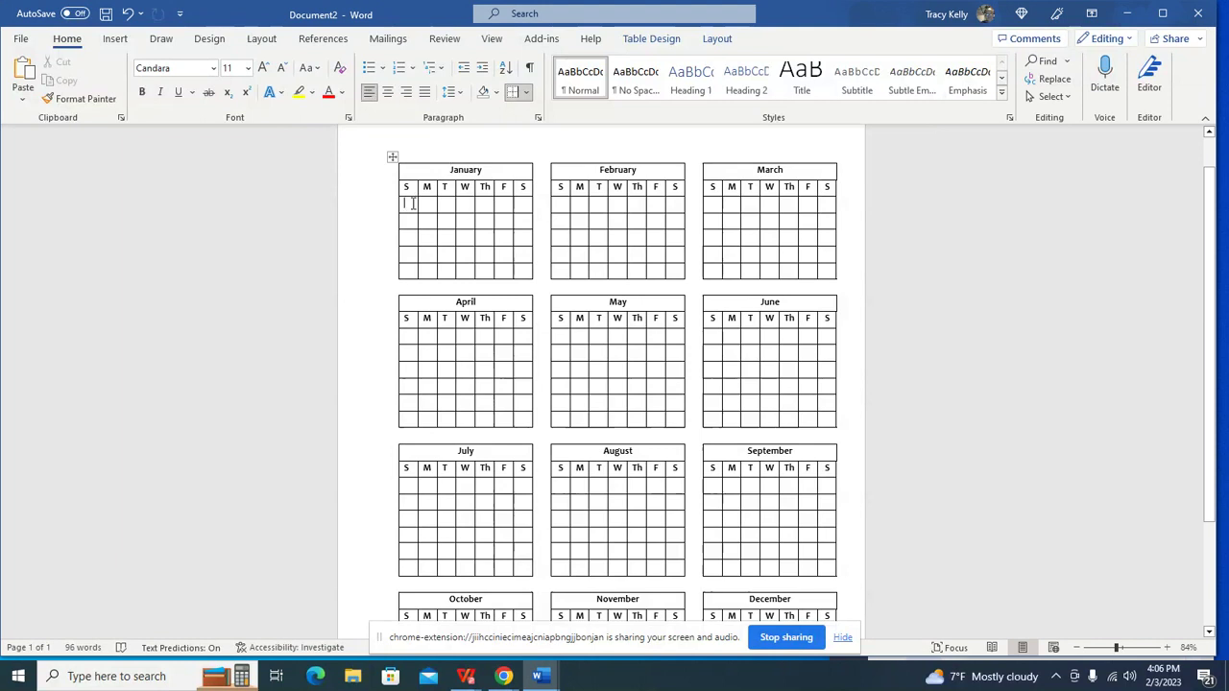
mouse_move(410, 205)
left_mouse_down()
mouse_move(514, 213)
mouse_move(523, 269)
mouse_move(691, 258)
mouse_move(779, 280)
mouse_move(835, 271)
left_mouse_up()
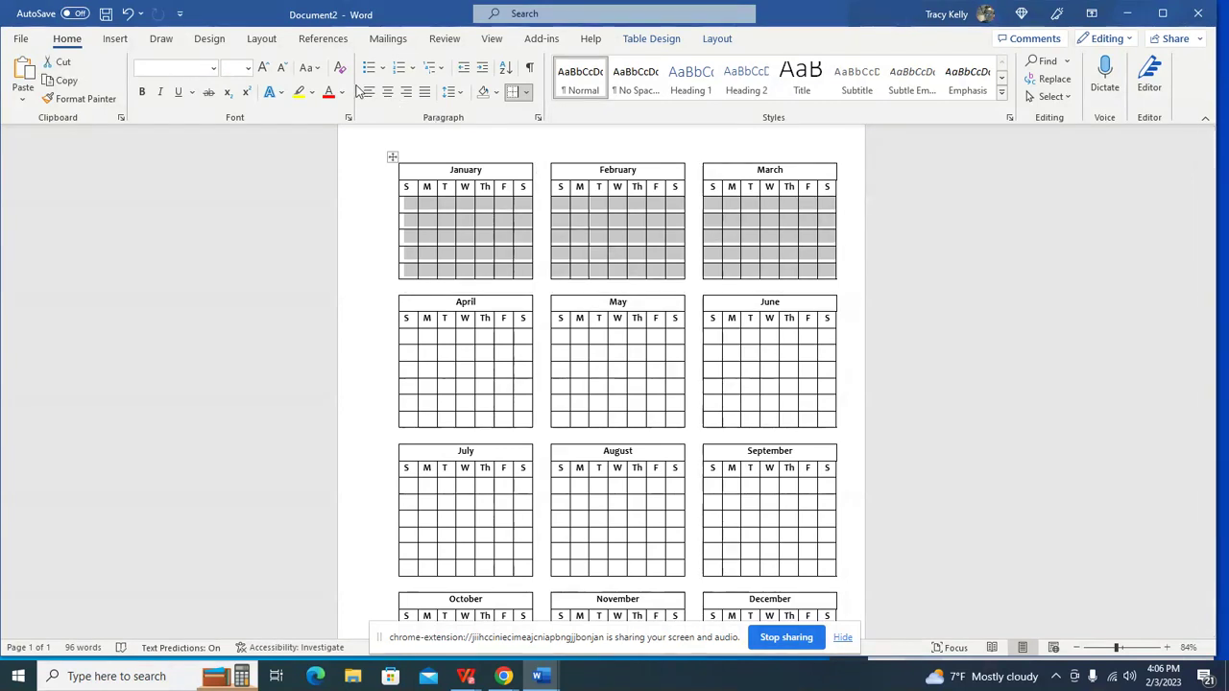
left_click(388, 93)
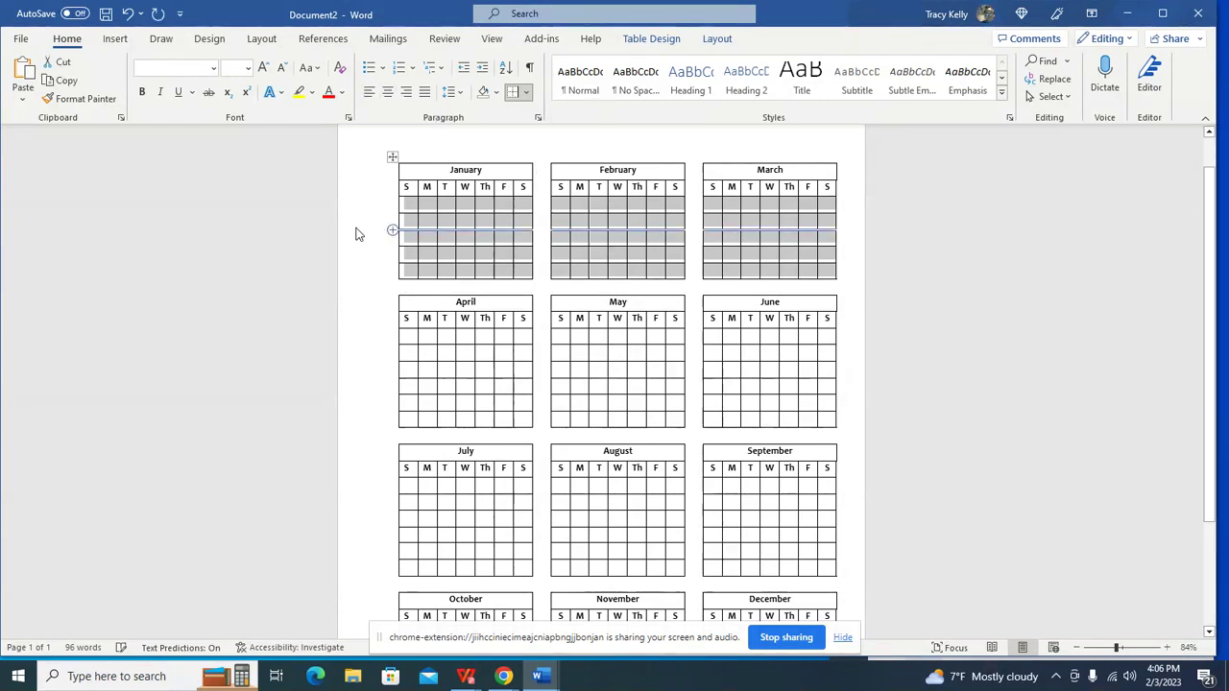
Step: Fill January's first week with the dates 1 to 7, starting in the Sunday column
left_click(412, 205)
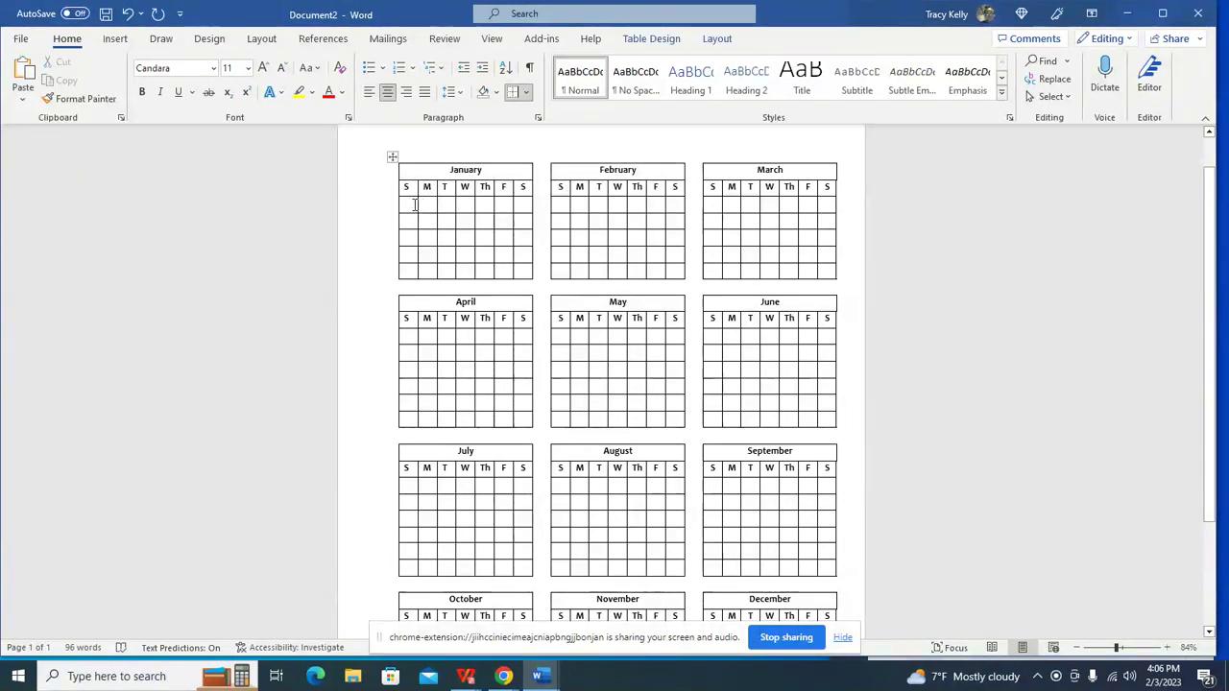
type("1")
key("Tab")
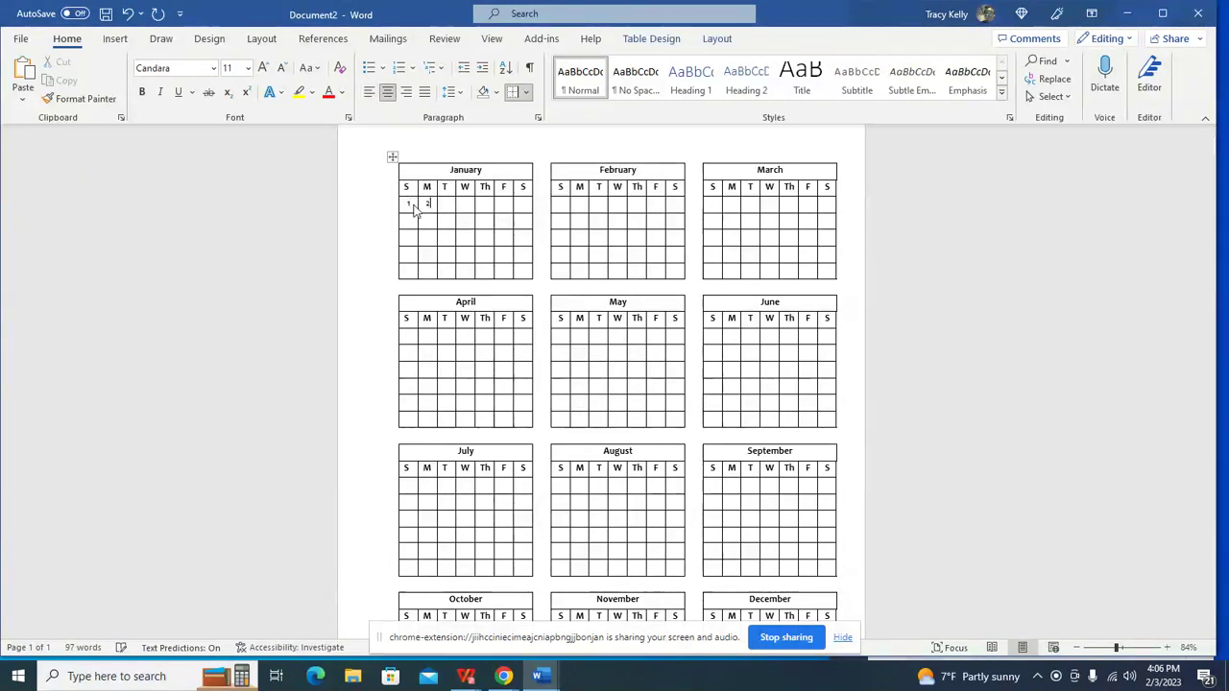
key("Tab")
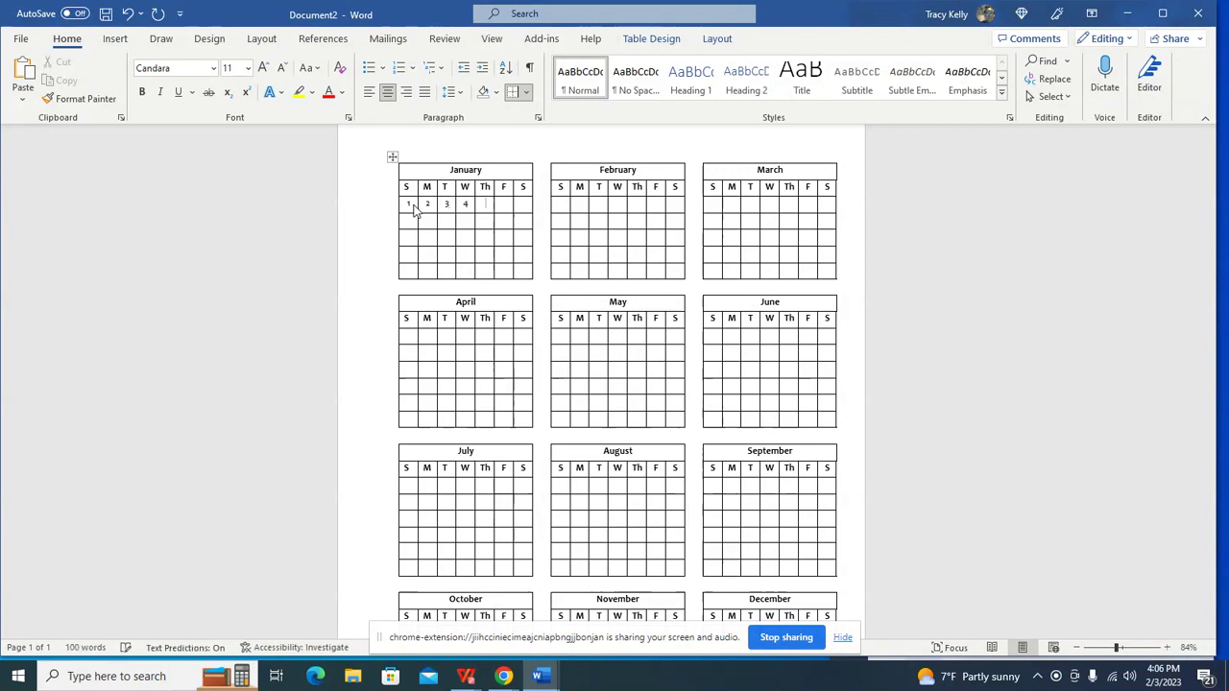
type("5")
key("Tab")
type("6")
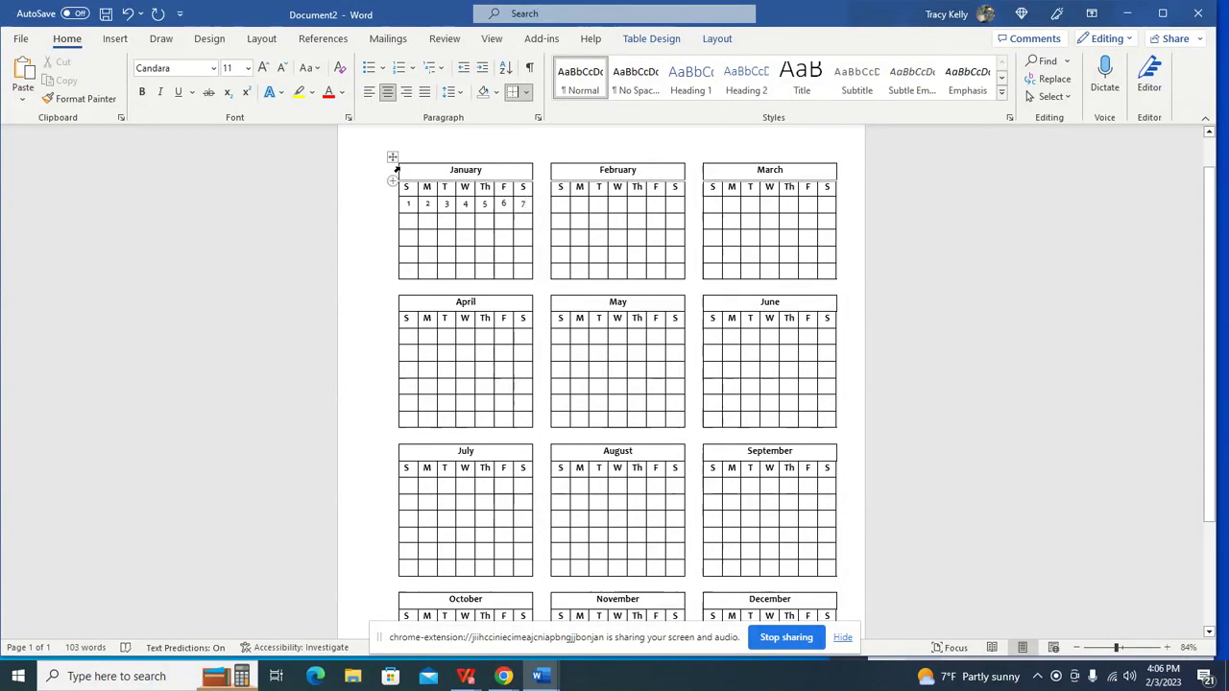
Step: Fill January's second week with the dates 8 to 14, from Sunday to Saturday
left_click(407, 222)
type("8 9 ")
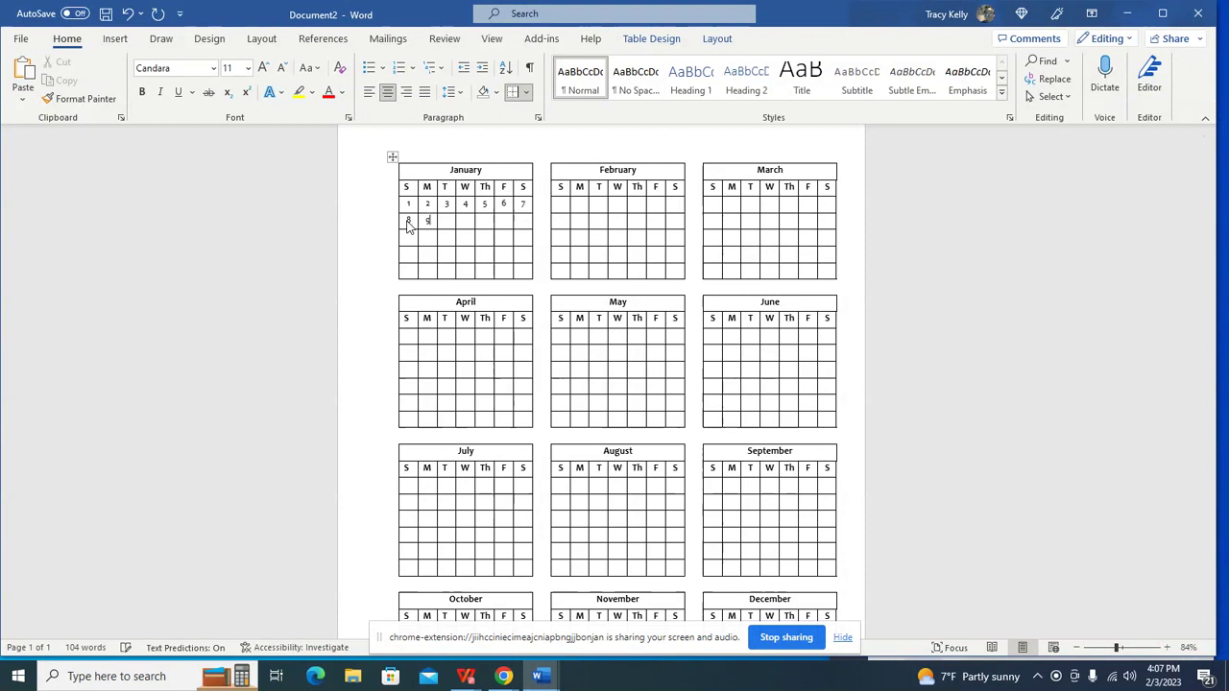
type("10")
key("Tab")
type("11")
key("Tab")
type("1")
type("14")
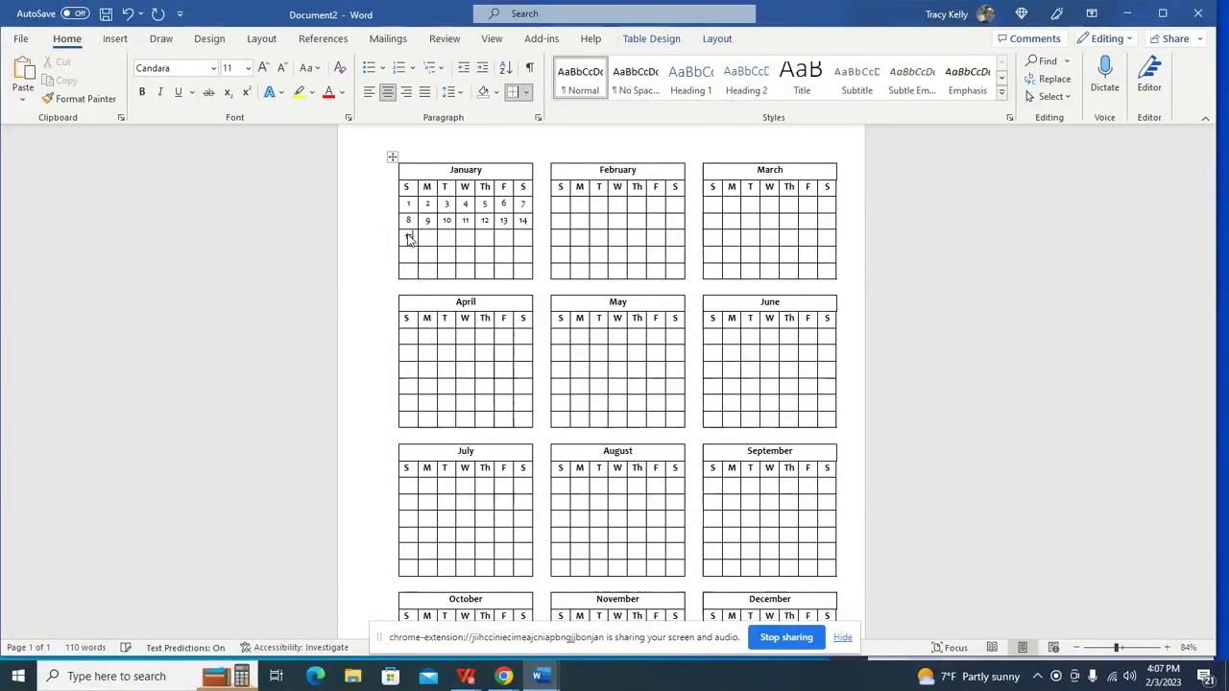
Step: Fill January's third week with the dates 15 to 21
type("16")
key("Tab")
type("17")
key("Tab")
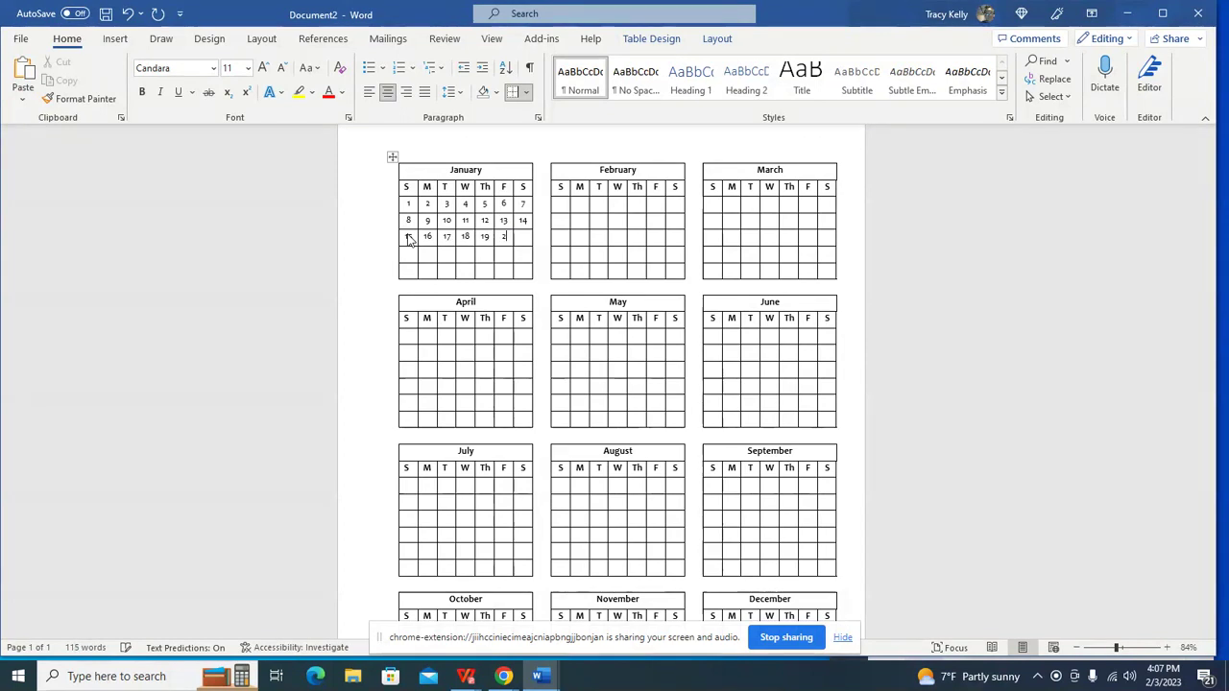
type("20")
key("Tab")
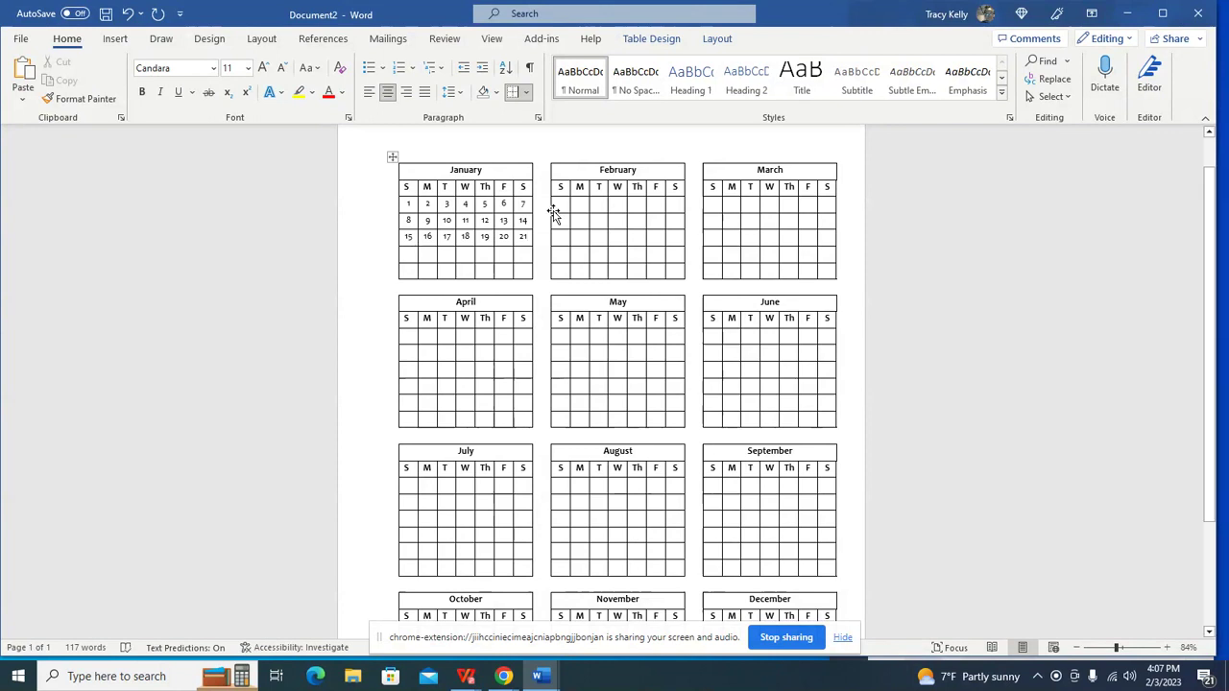
Step: Fill January's fourth week with the dates 22 to 28
left_click(408, 254)
type("22")
key("Tab")
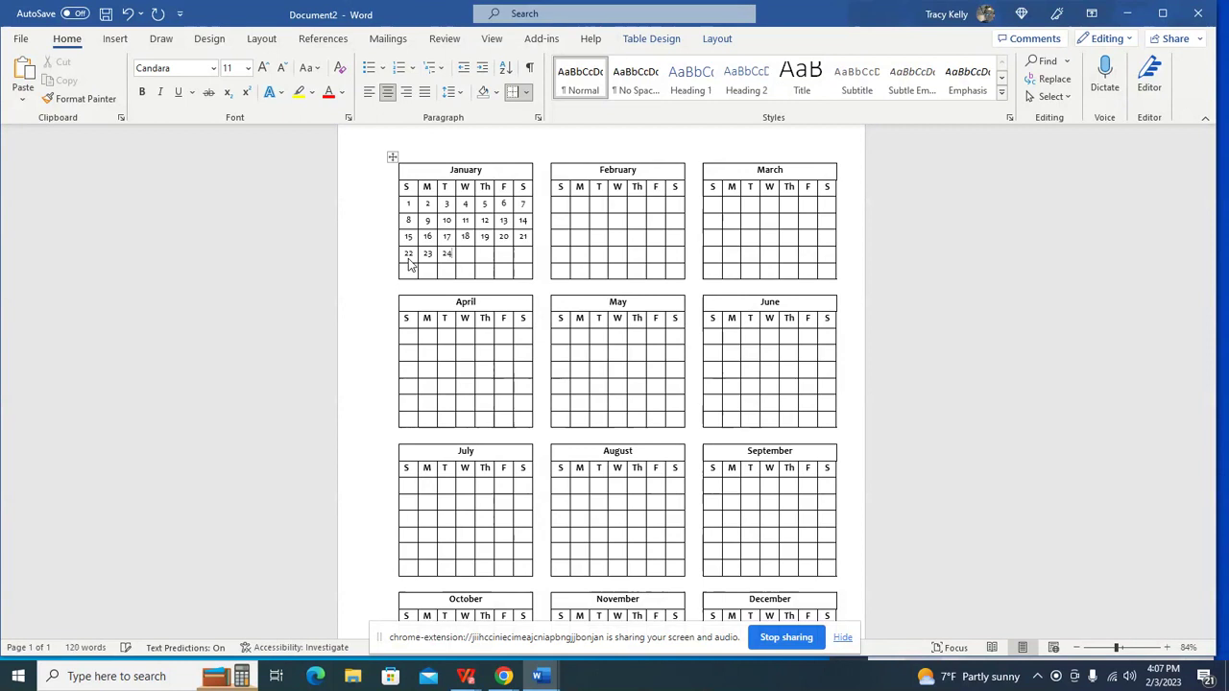
type("25")
key("Tab")
type("27")
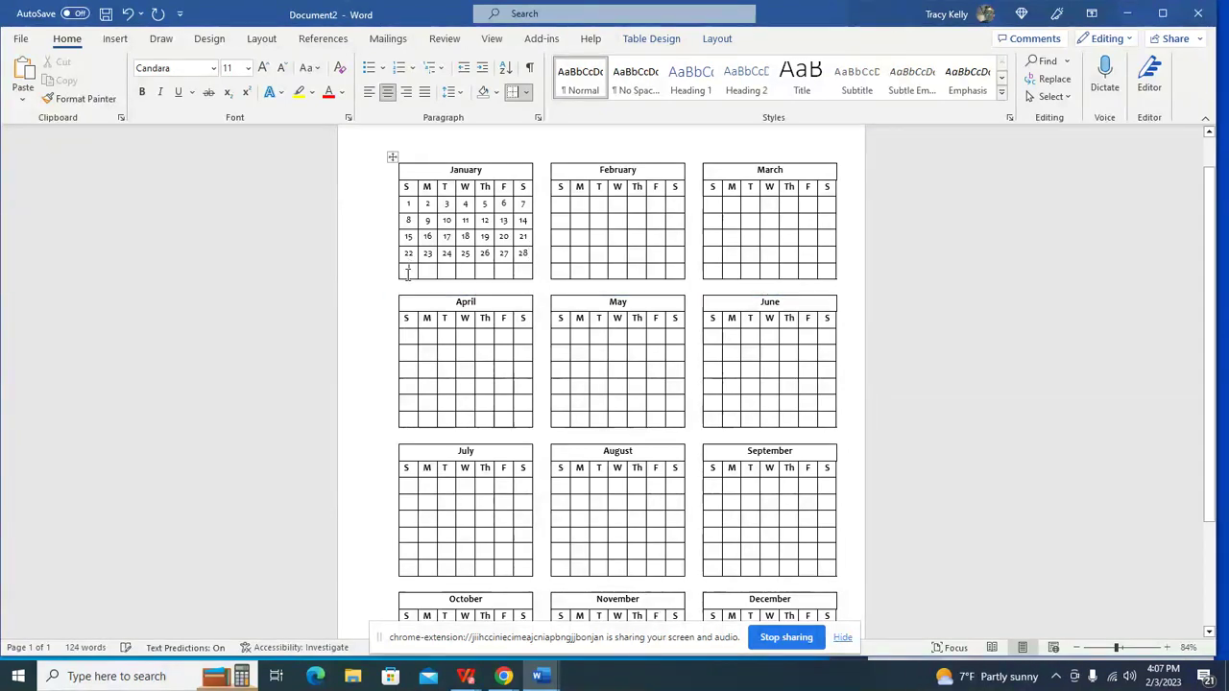
Step: Complete January's last week with the dates 29, 30 and 31, starting in the Sunday column
left_click(407, 274)
type("29")
key("Tab")
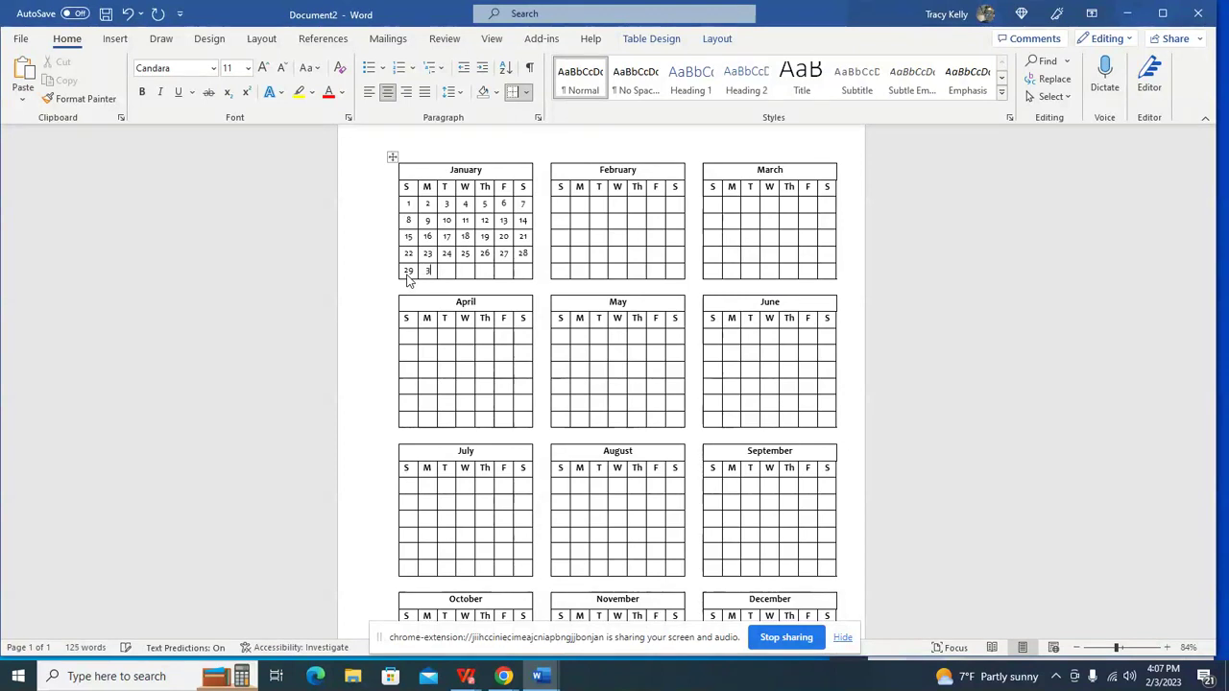
type("30")
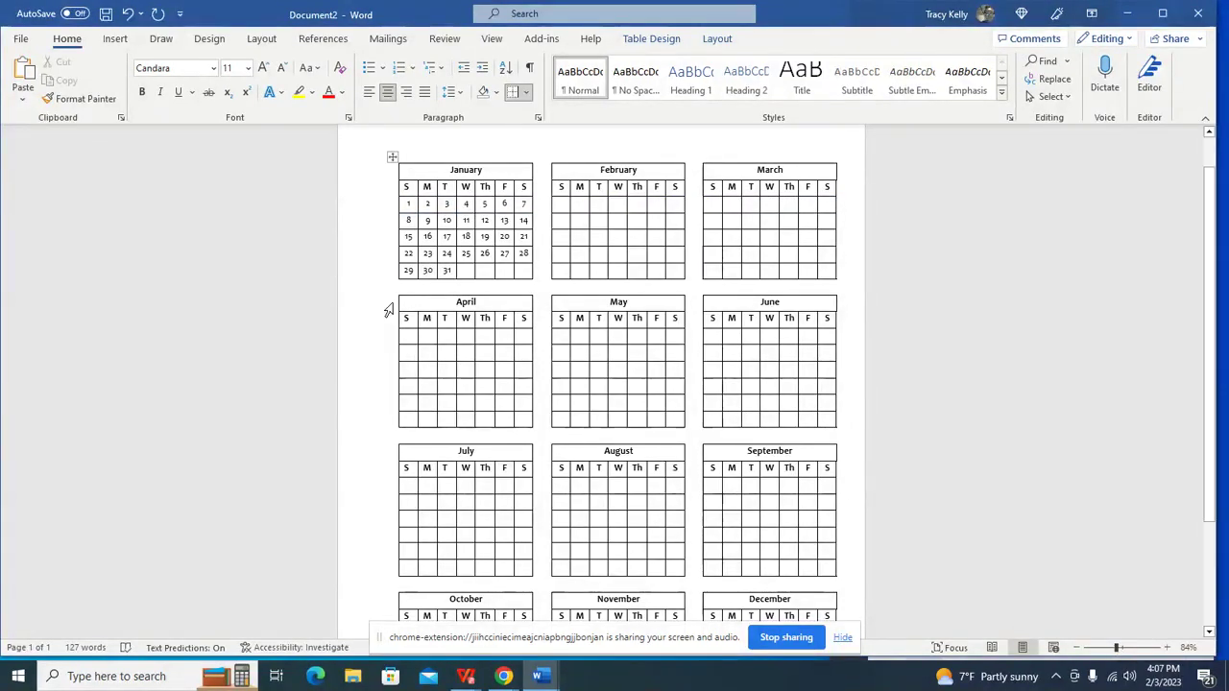
Step: Check February 2023 in the Windows system calendar and enter 1 to 4 in February's first week, starting on Wednesday
left_click(1167, 675)
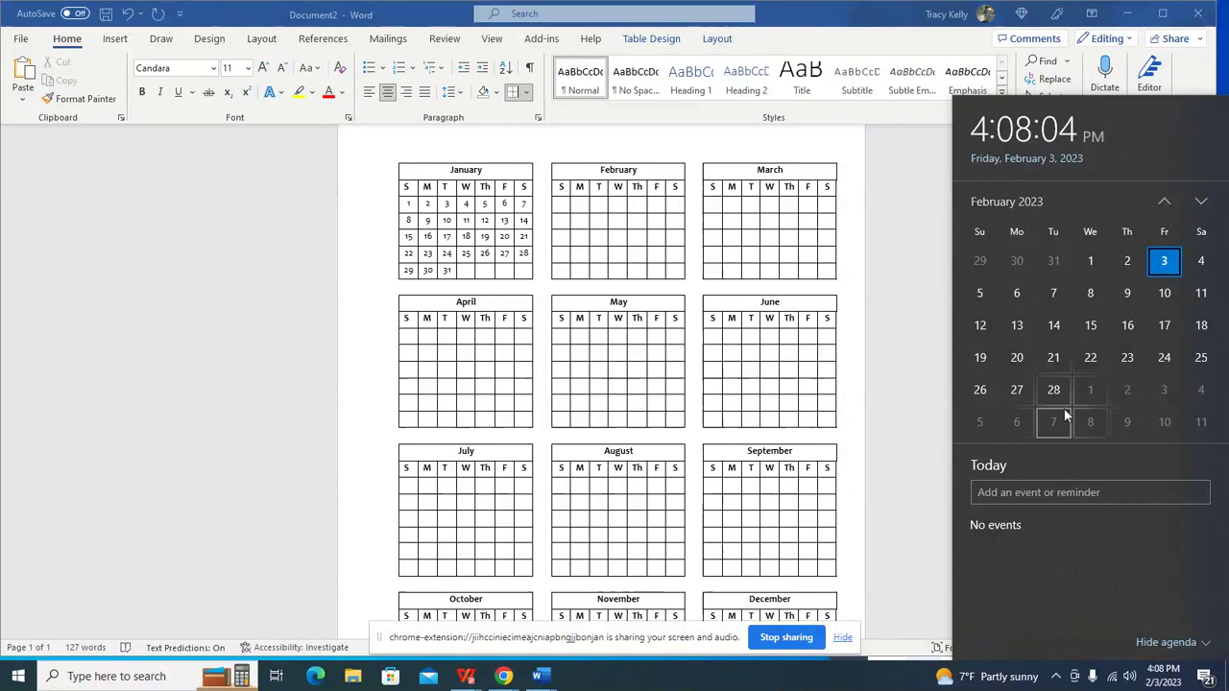
left_click(622, 205)
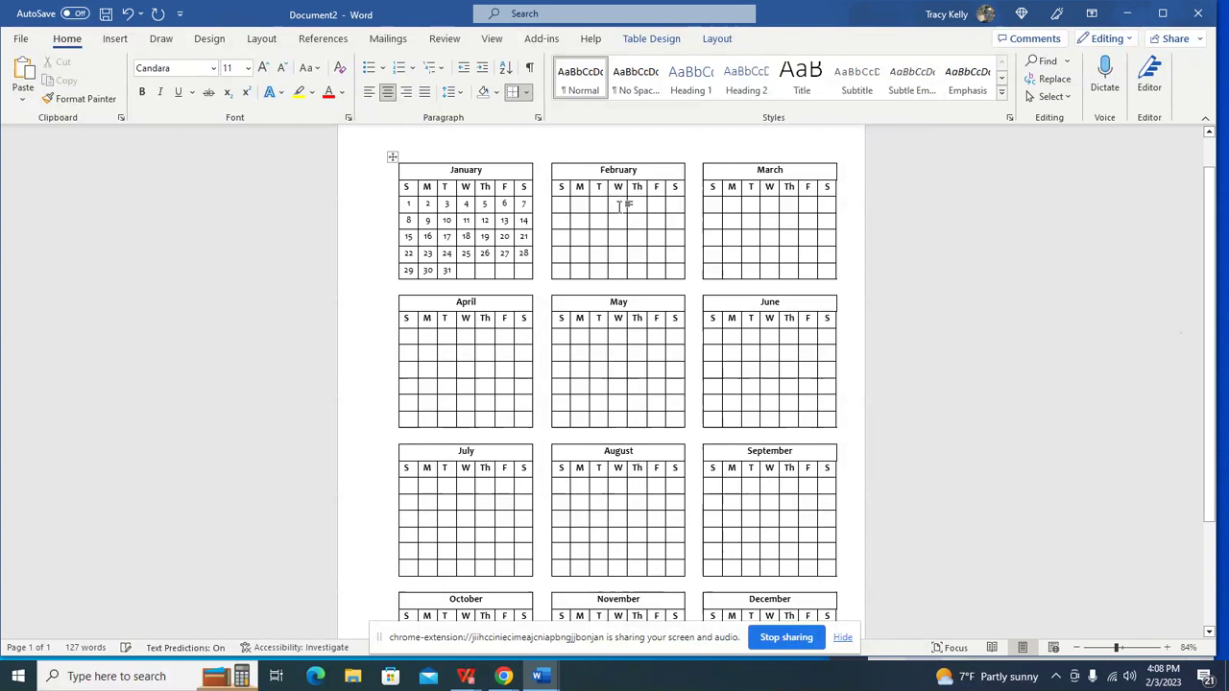
type("1")
key("Tab")
type("2")
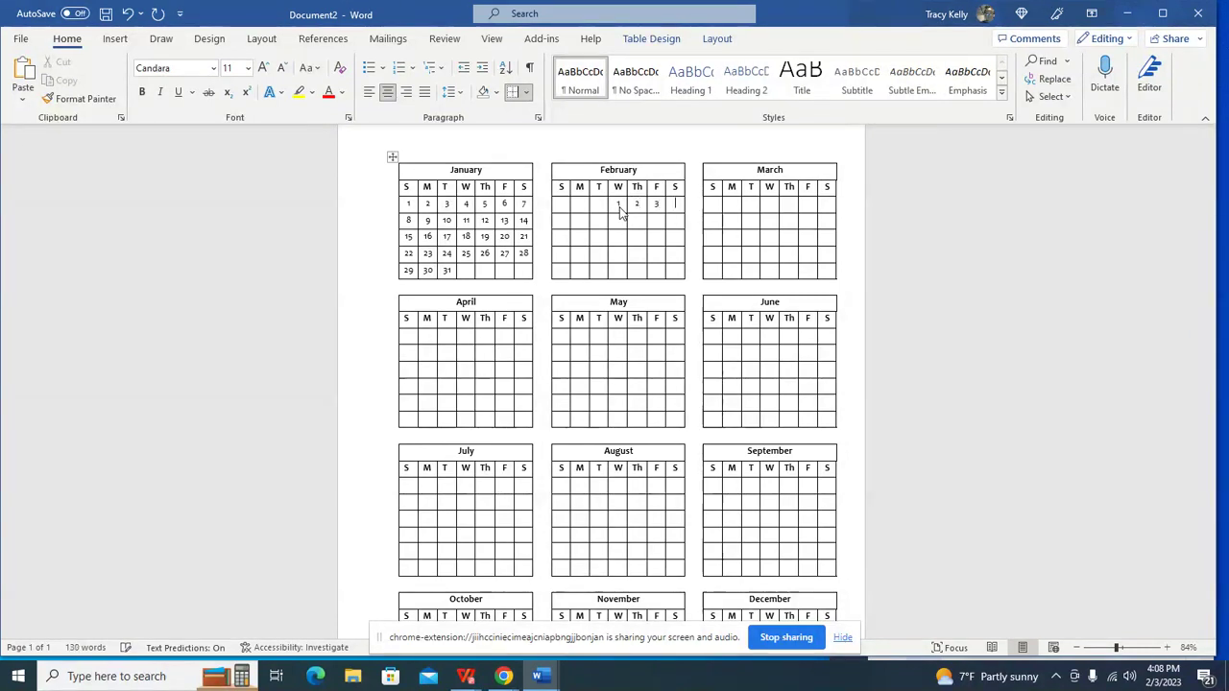
Step: Fill February's second week with the dates 5 to 11, from Sunday to Saturday
left_click(564, 222)
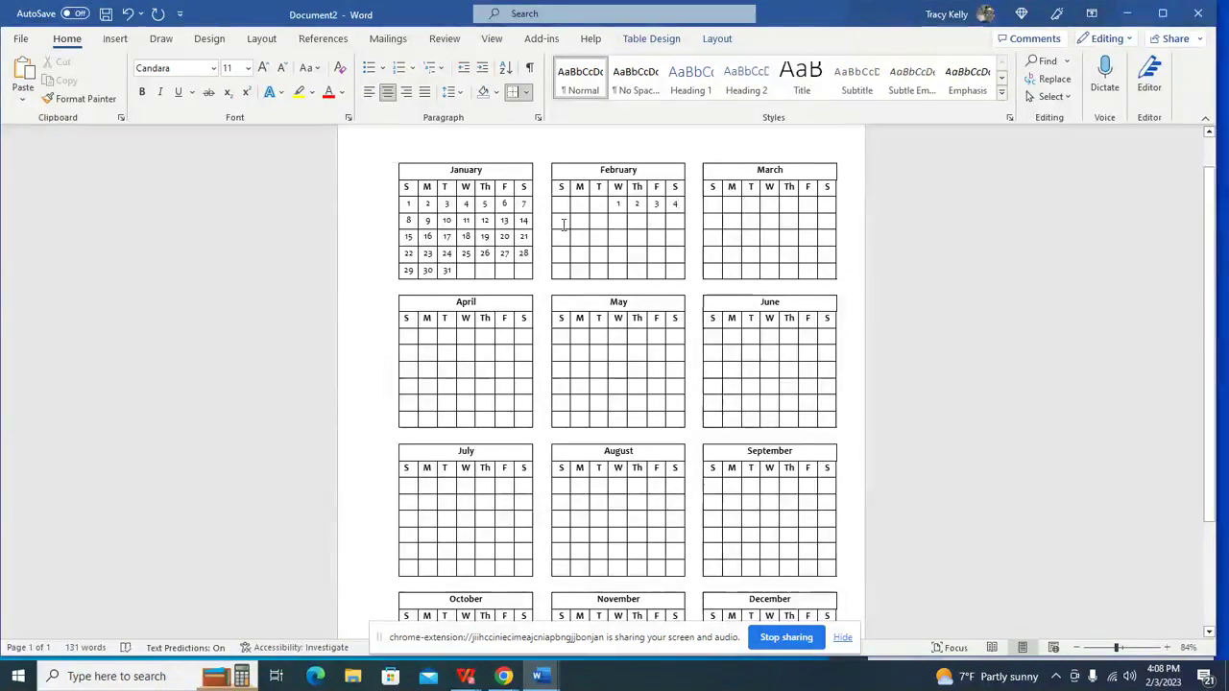
type("5")
key("Tab")
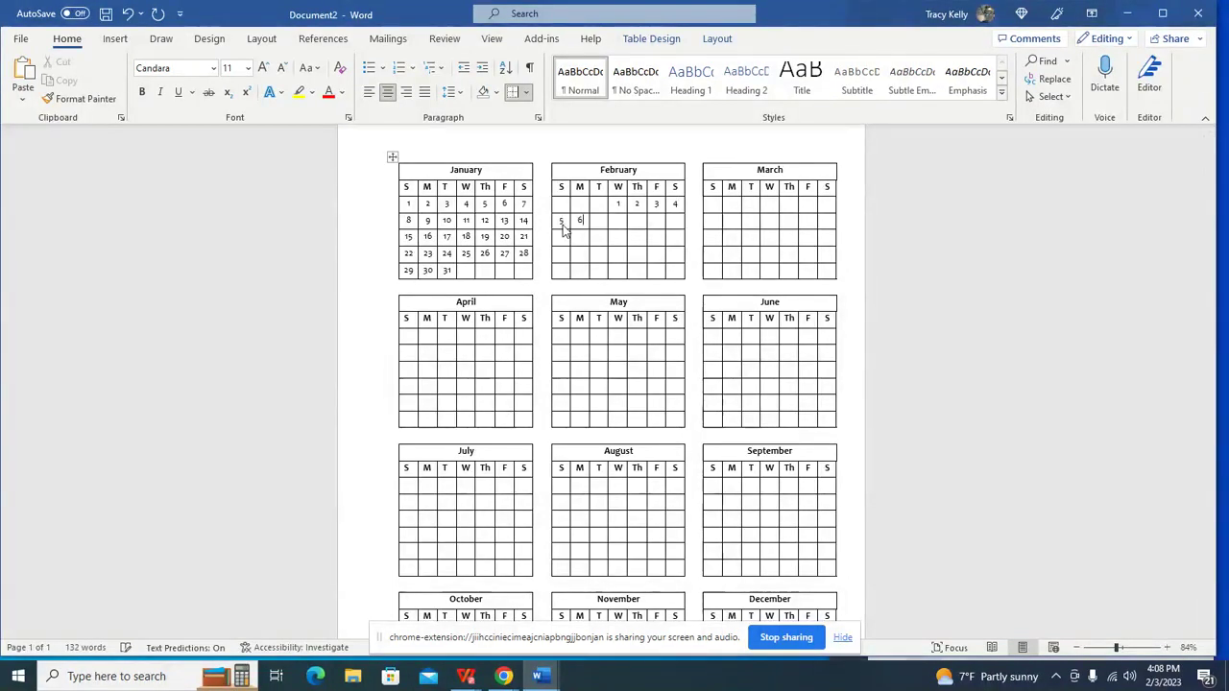
type("6 7")
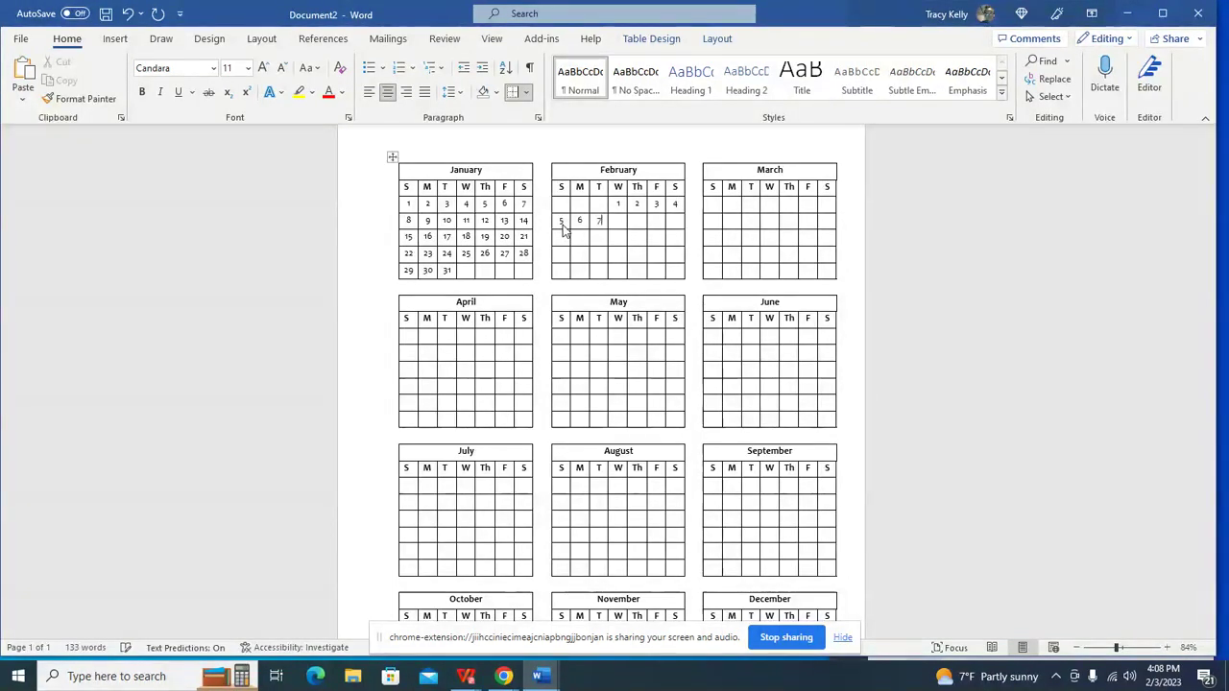
key("Tab")
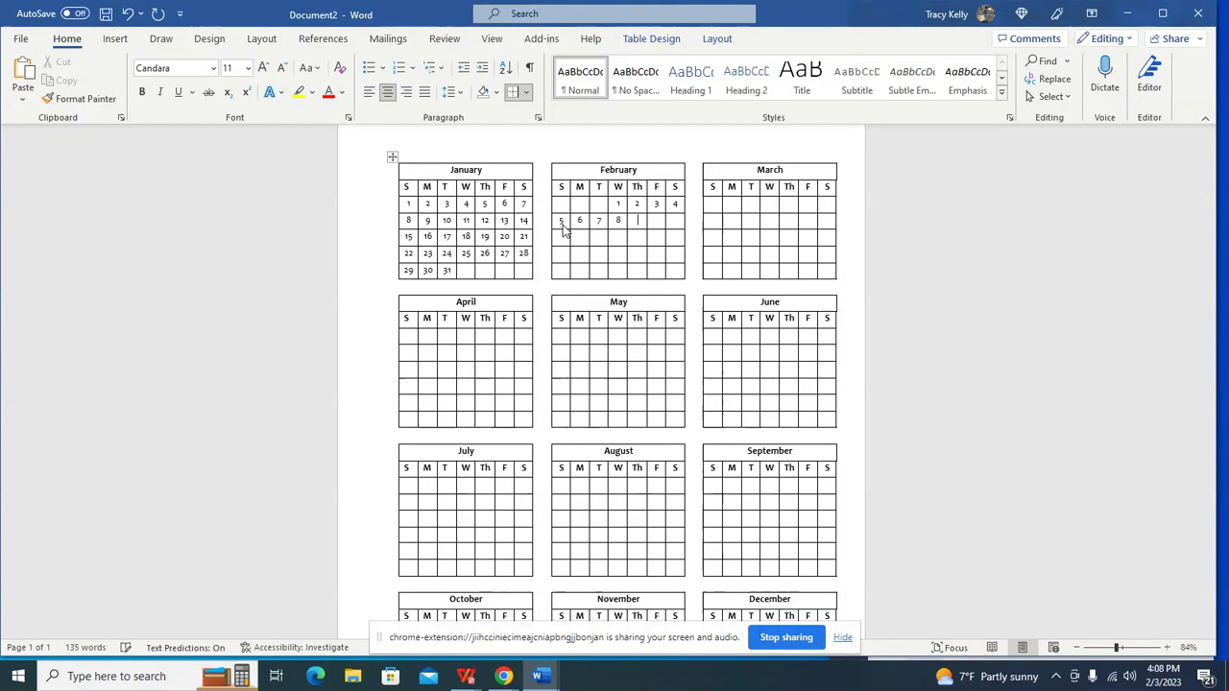
type("10")
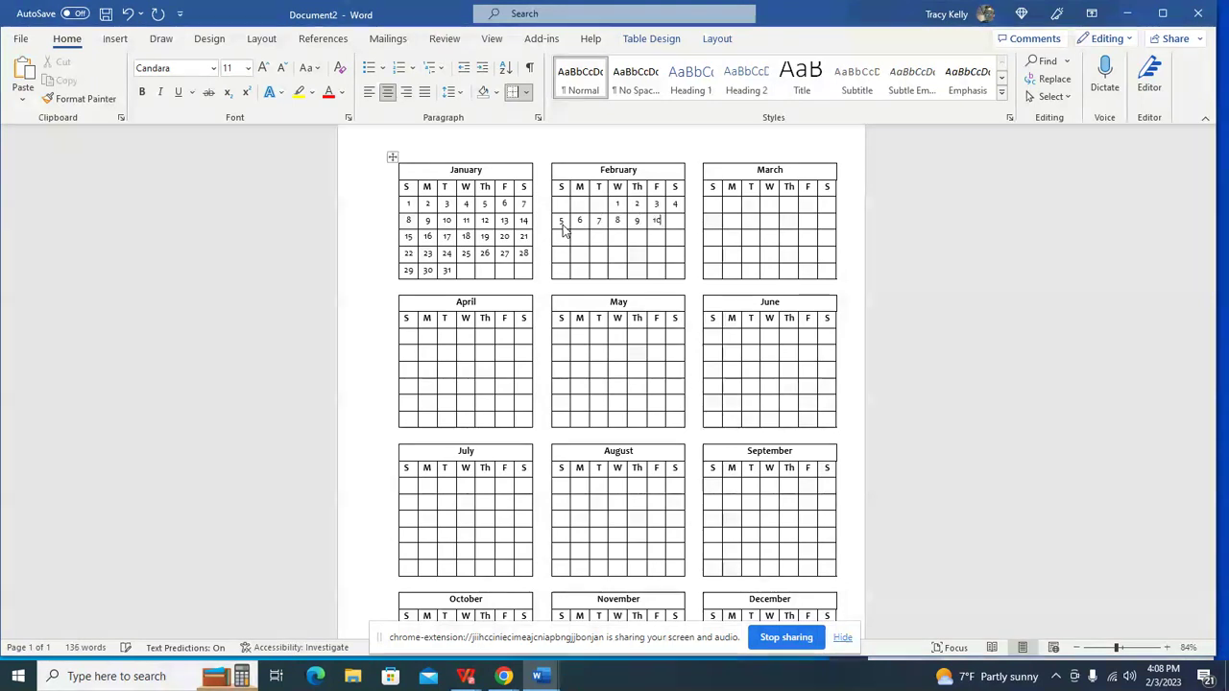
key("Tab")
type("1")
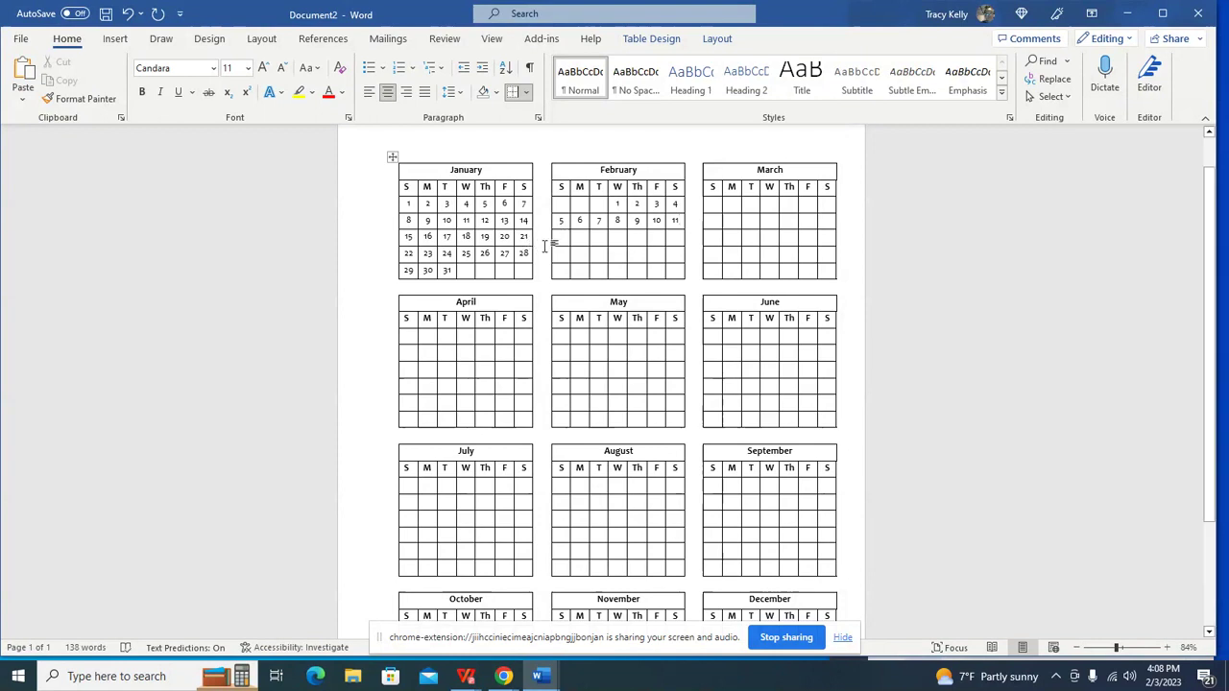
key("Tab")
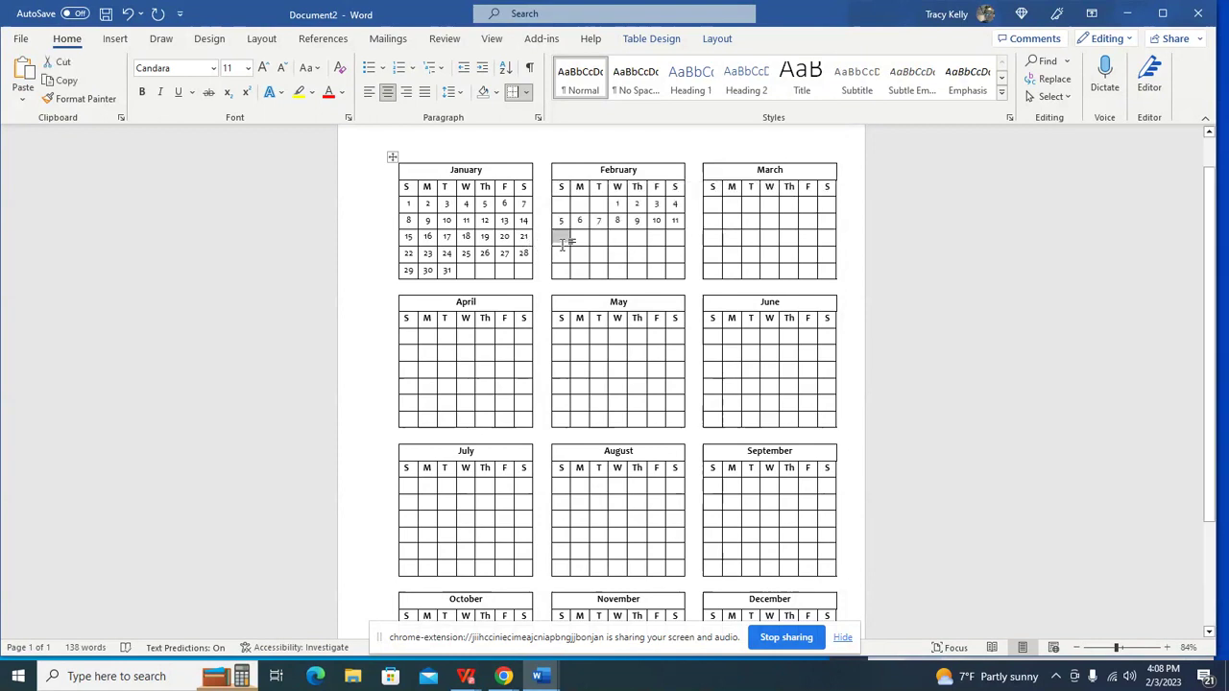
Step: Fill February's third week with the dates 12 to 18
left_click(562, 240)
type("12")
key("Tab")
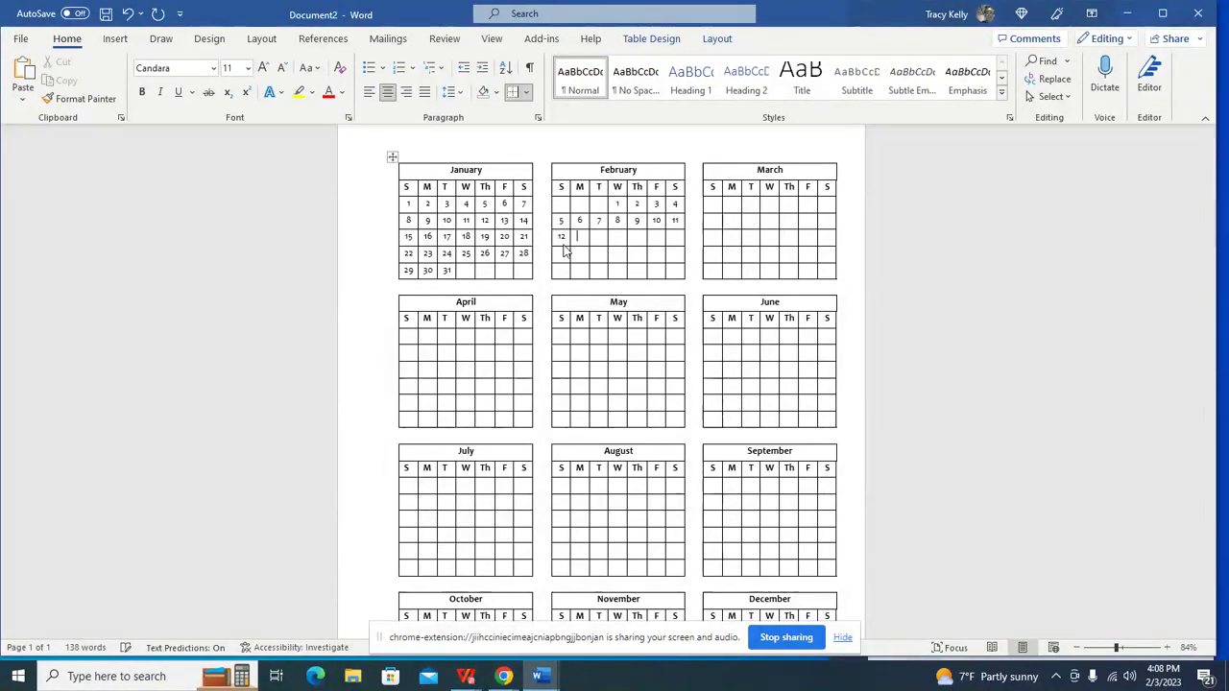
type("13 14")
key("Tab")
type("116")
key("Tab")
type("1")
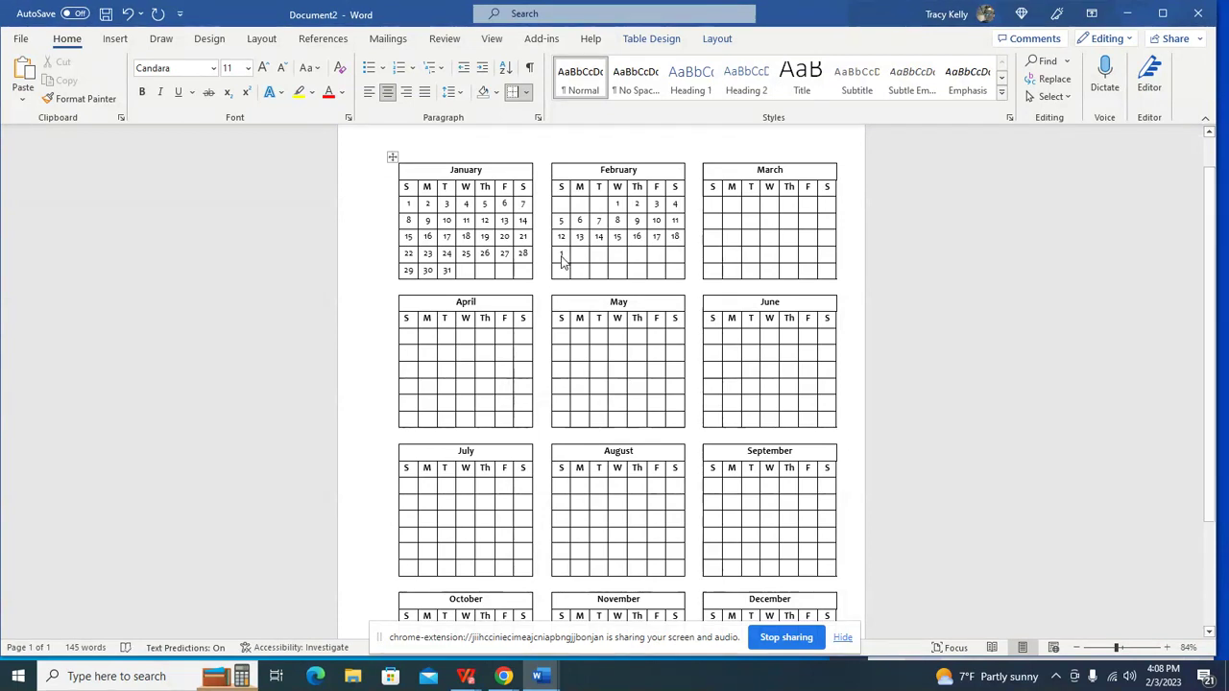
Step: Fill February's fourth week with the dates 19 to 25
key("Tab")
type("19")
key("Tab")
type("20")
key("Tab")
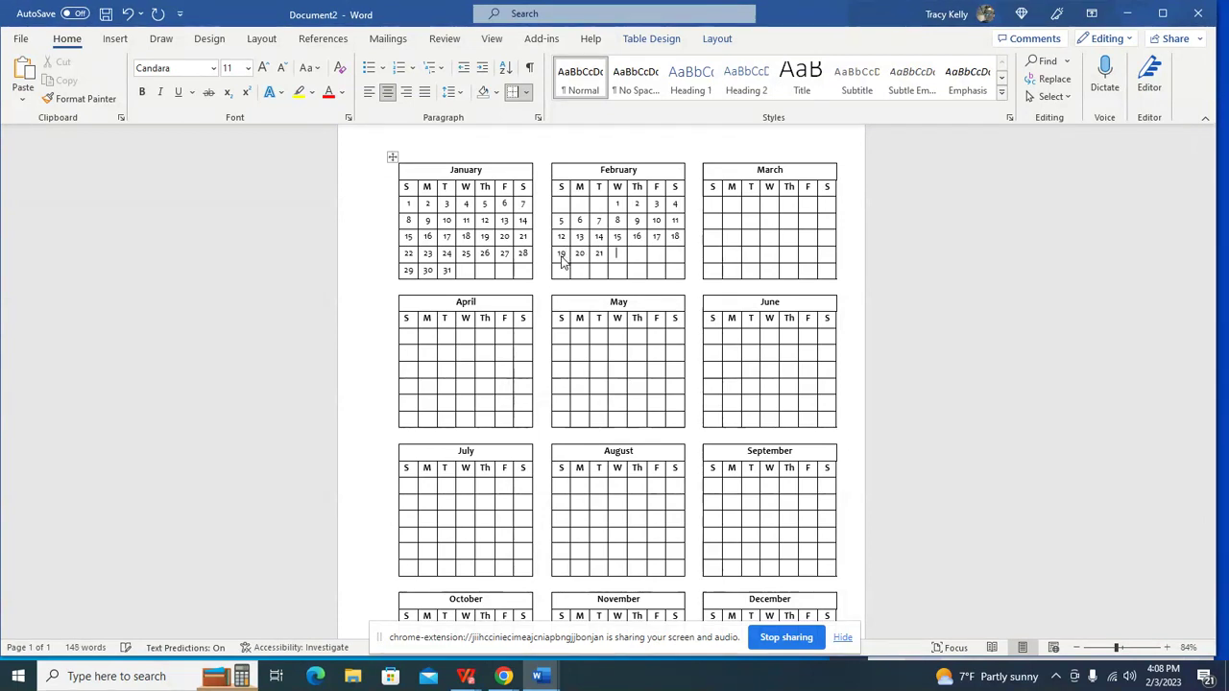
type("22 23")
key("Tab")
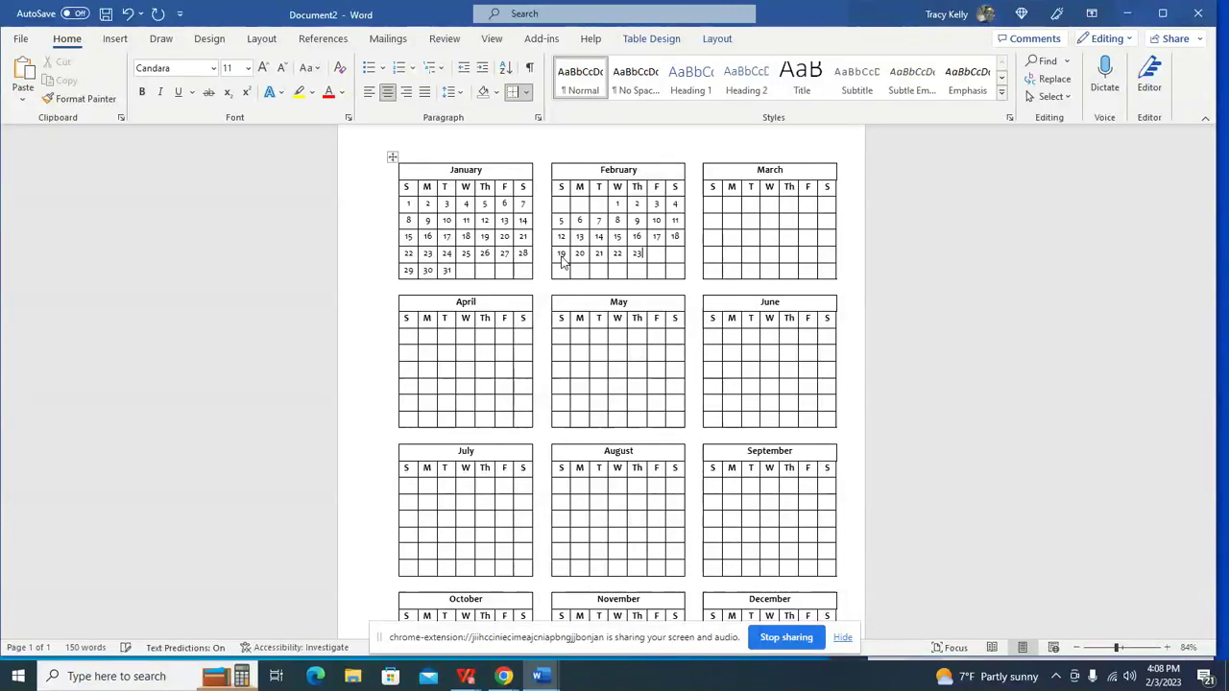
type("25")
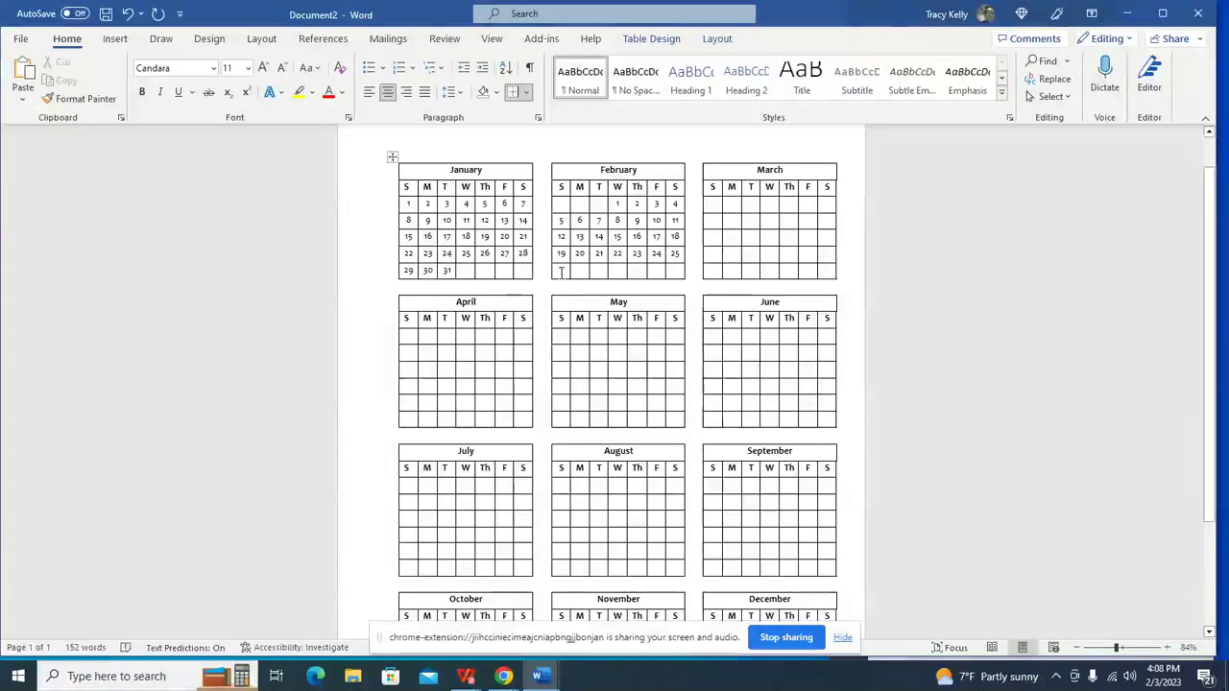
Step: Complete February's last week with the dates 26, 27 and 28, starting in the Sunday column
type("26")
key("Tab")
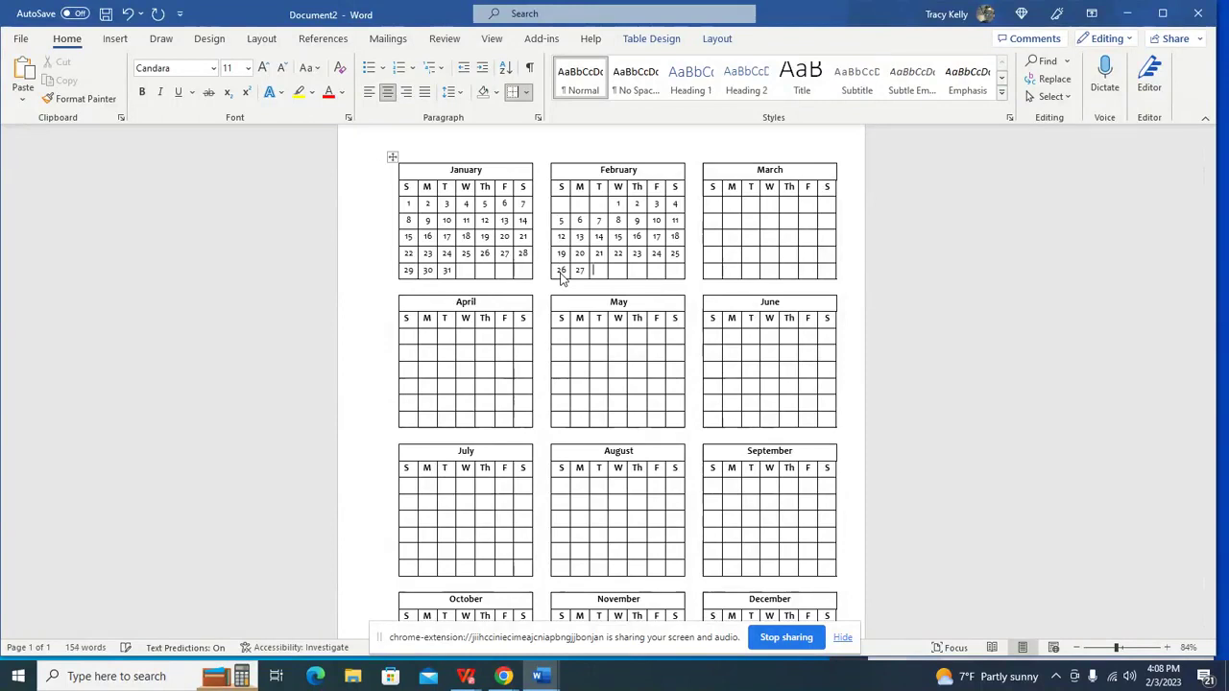
type("8")
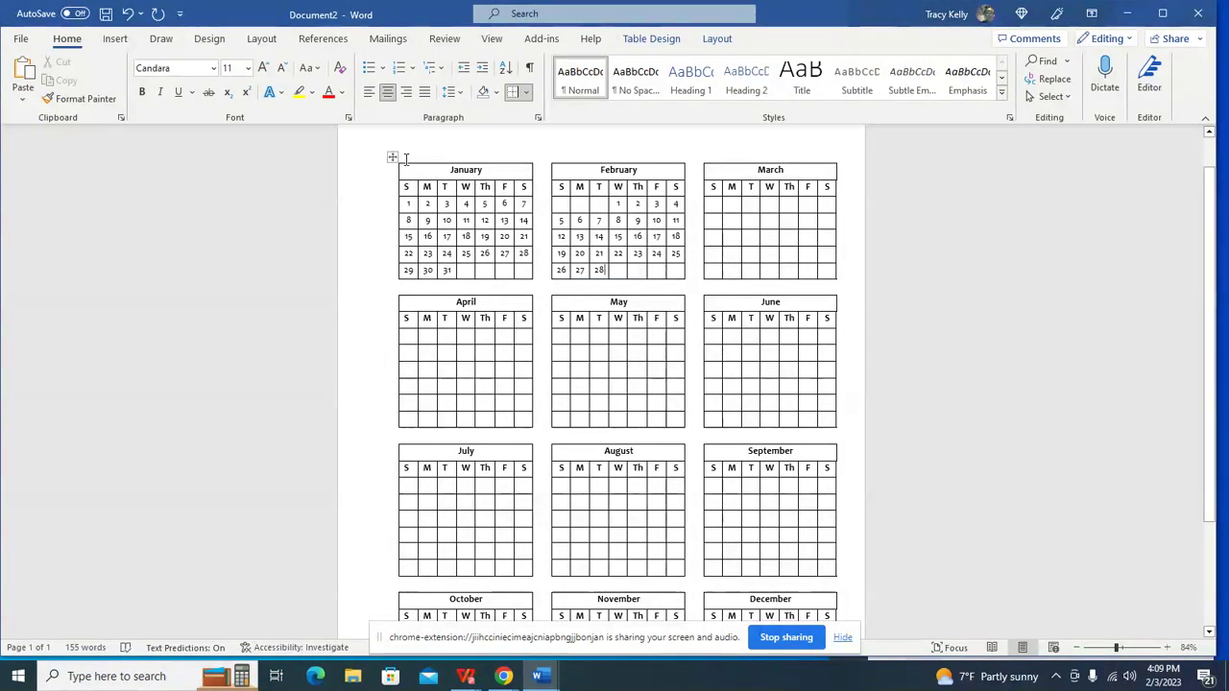
Step: Add the title text "Year in a Glance" on the blank line above the calendar table
scroll(429, 250, "up", 1)
scroll(434, 244, "down", 4)
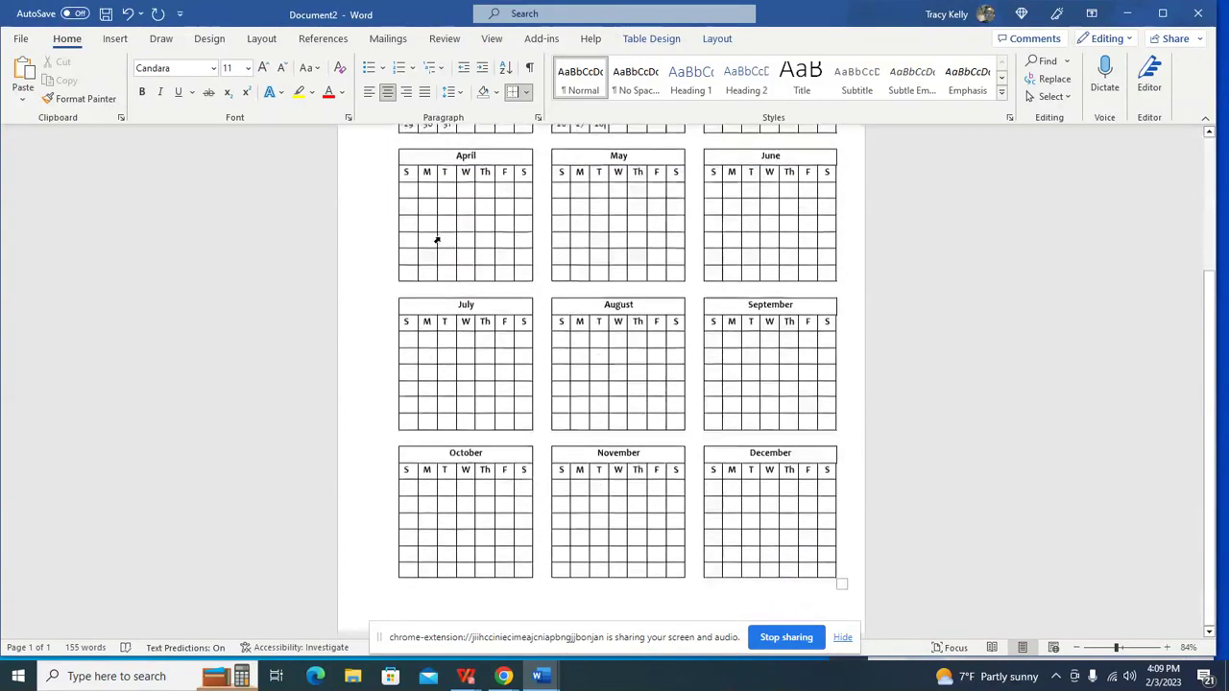
scroll(437, 240, "up", 5)
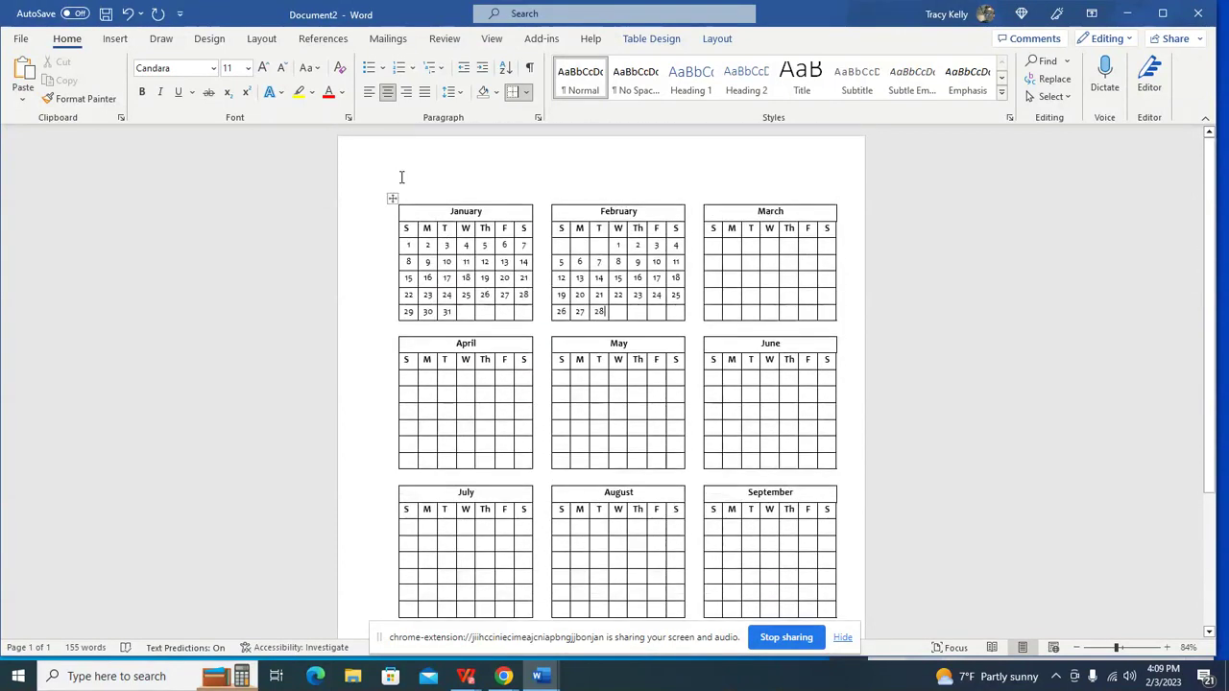
left_click(408, 185)
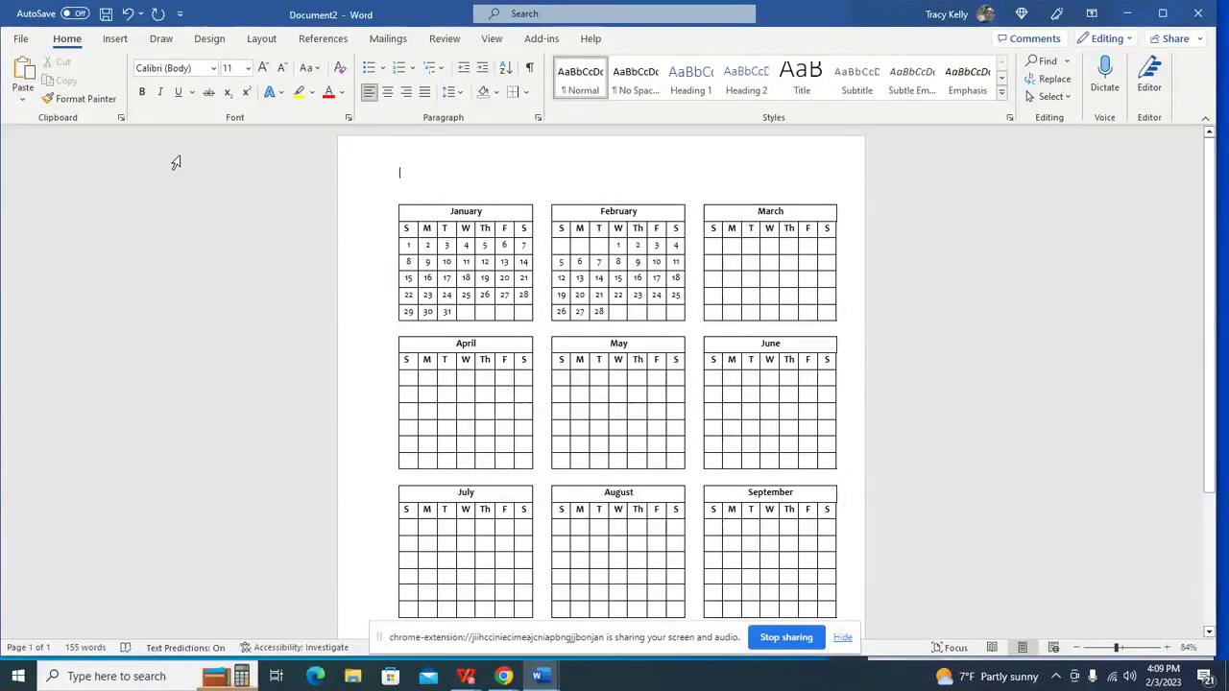
type("Yea")
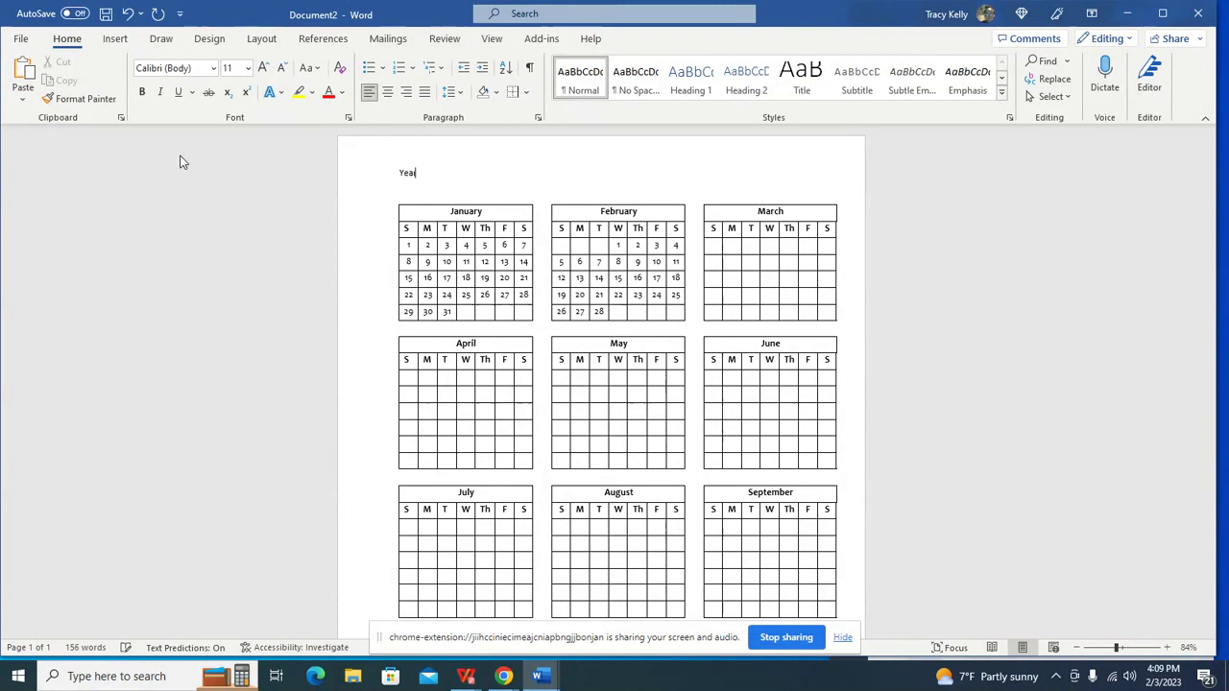
type("r in a Glance")
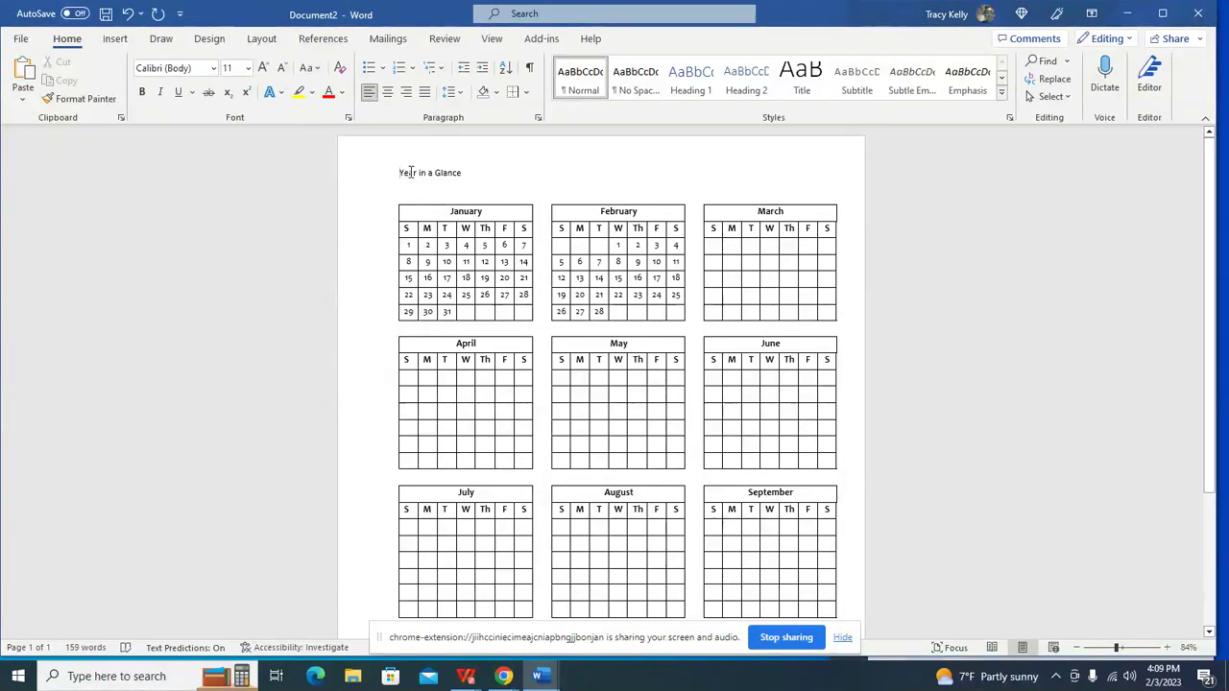
Step: Format the "Year in a Glance" title in the Candara font at size 24
left_click_drag(410, 172, 494, 173)
left_click(214, 70)
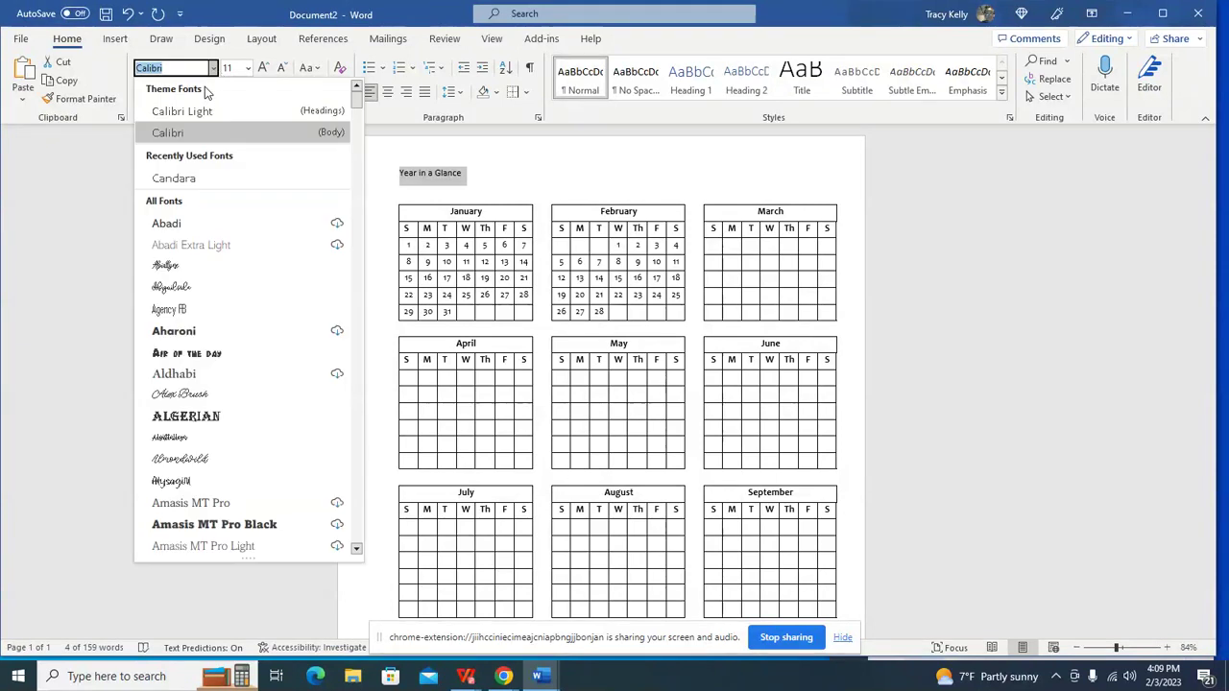
left_click(189, 183)
left_click(247, 72)
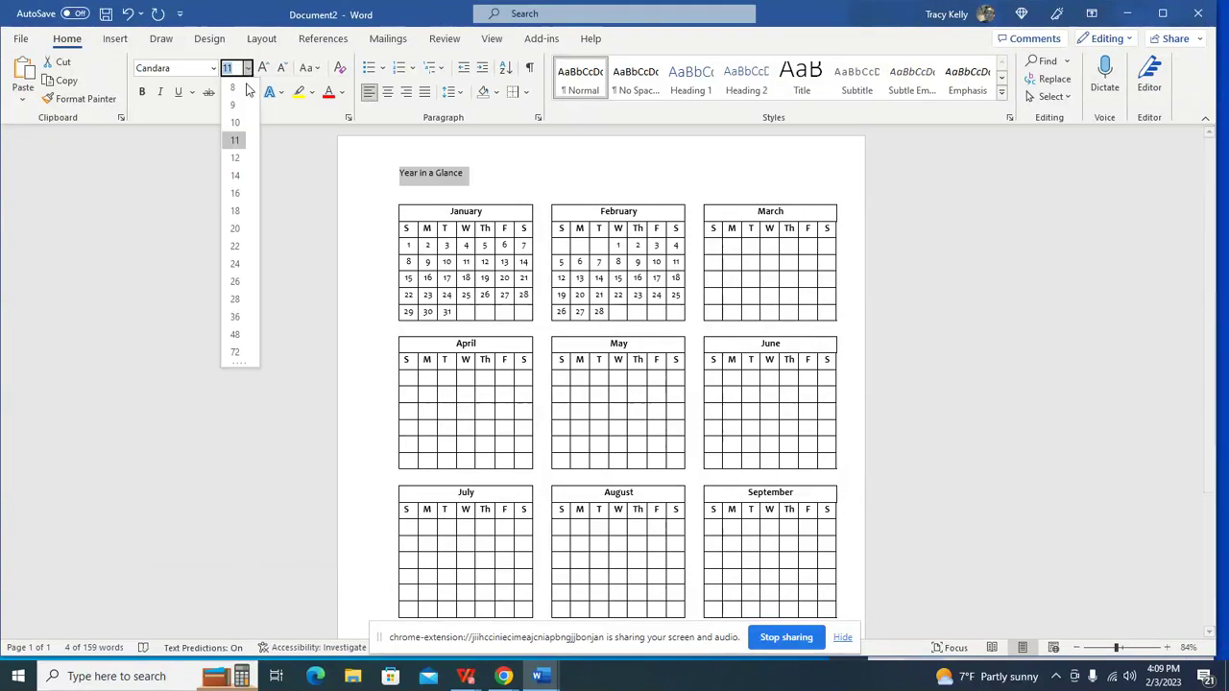
left_click(235, 264)
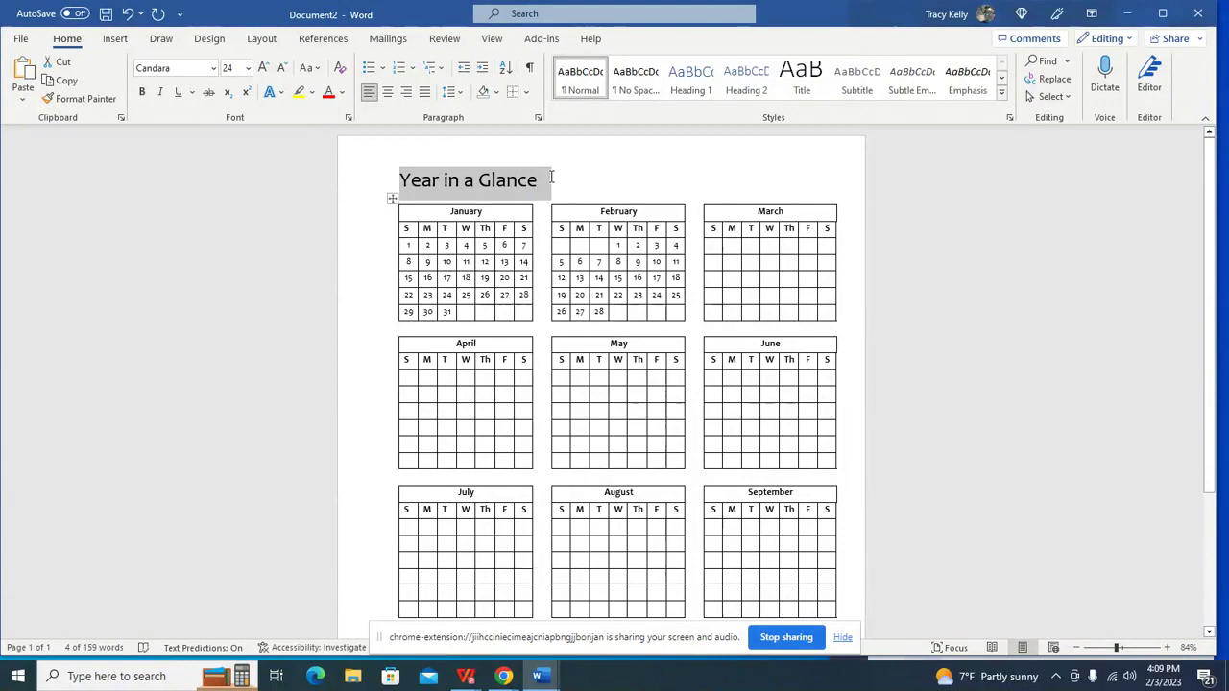
Step: Extend the title with the year so it reads "Year in a Glance, 2023"
left_click(541, 181)
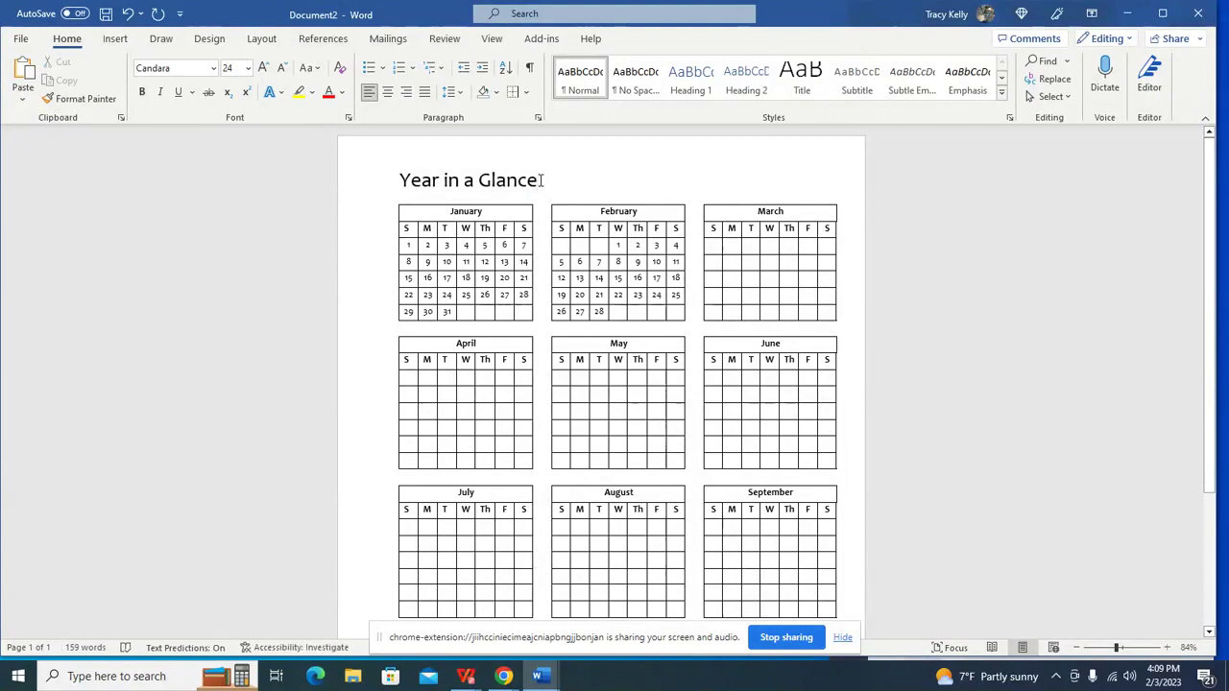
type("2023")
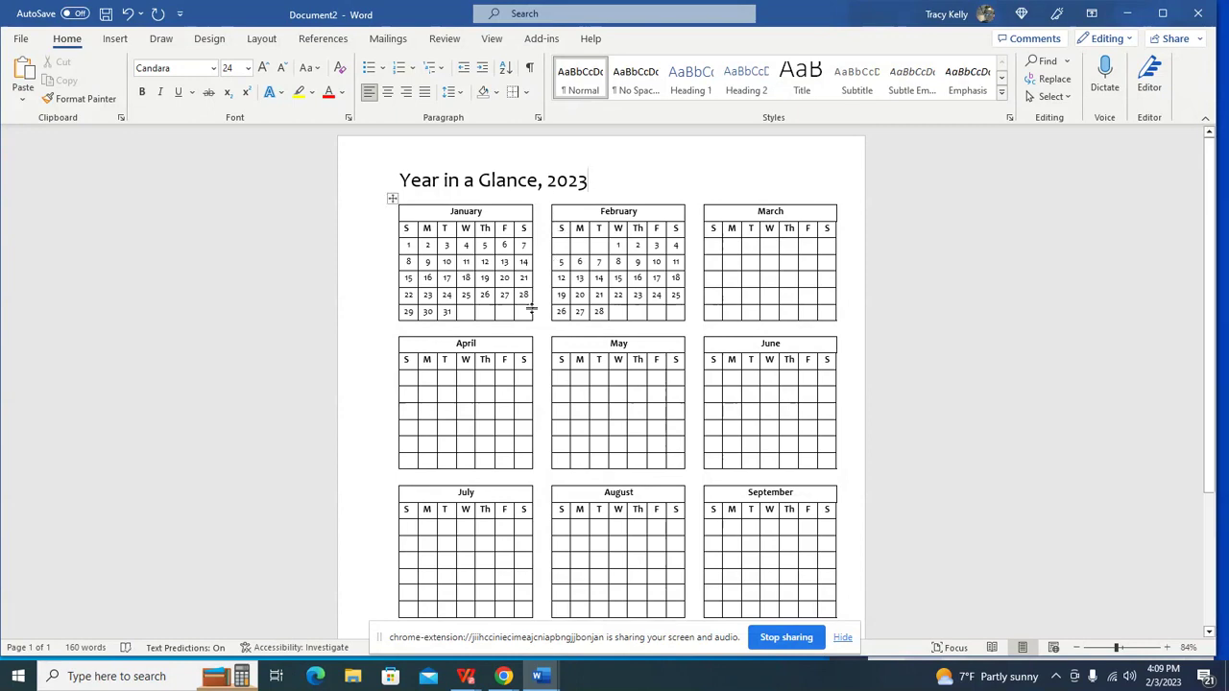
scroll(527, 311, "down", 3)
scroll(516, 313, "up", 3)
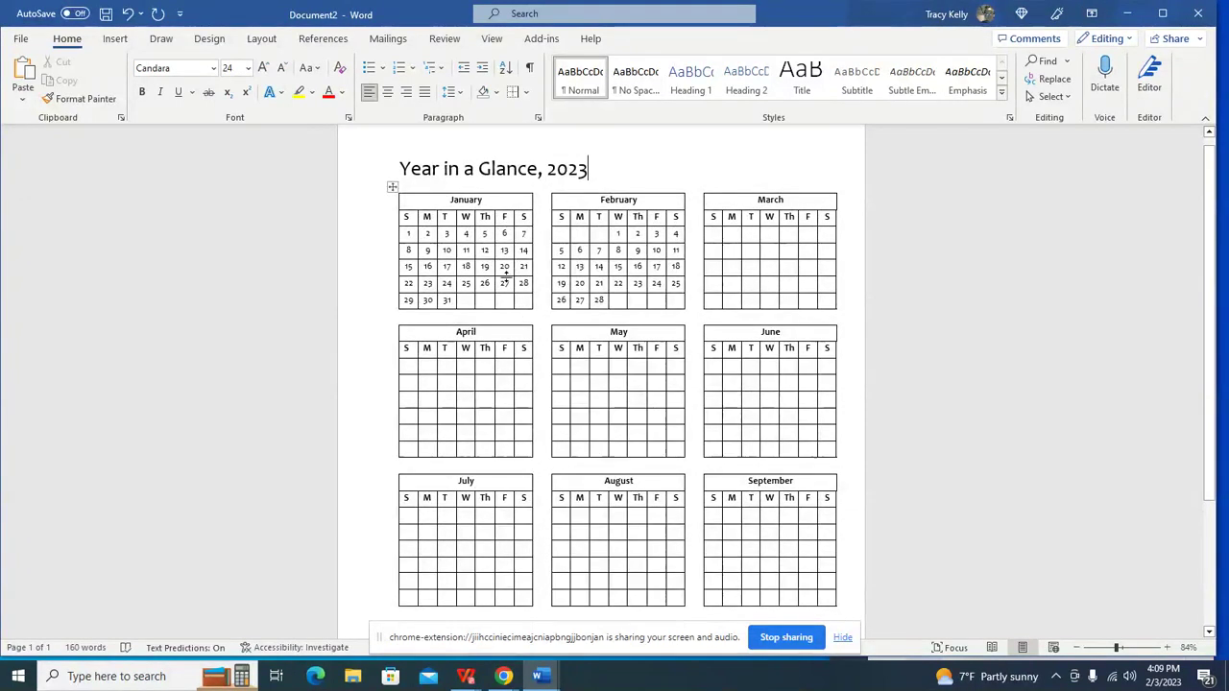
Step: Shade the January heading cell with the standard yellow colour
left_click(415, 199)
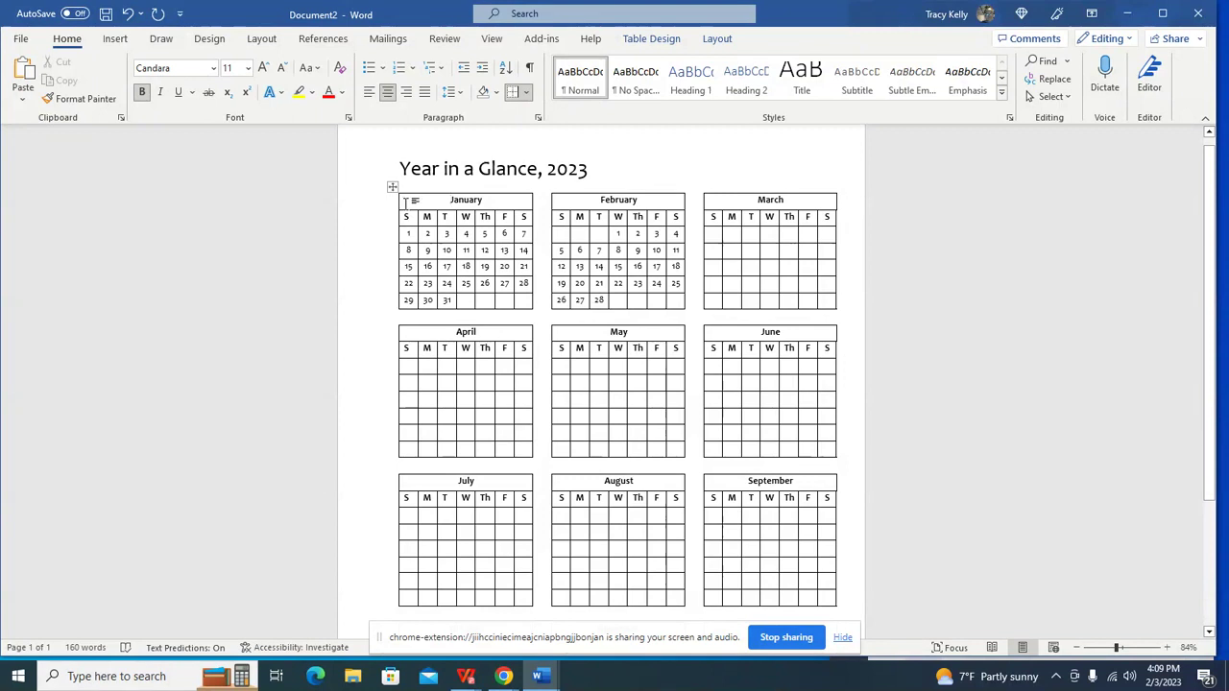
left_click(526, 92)
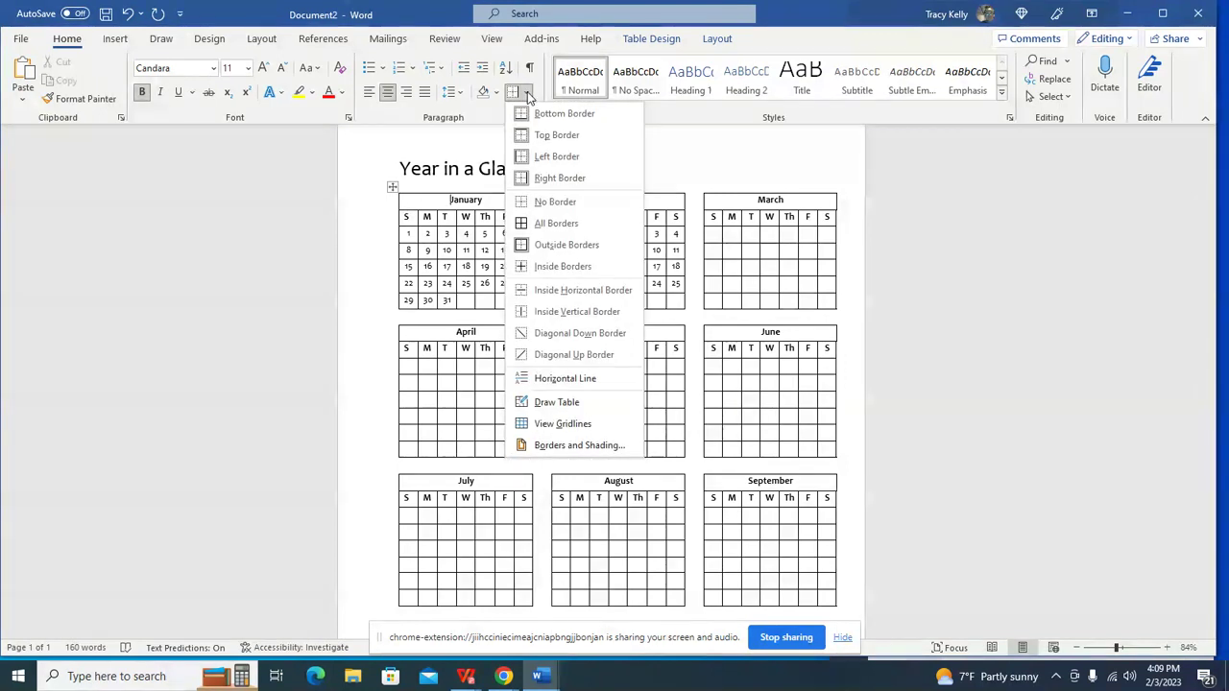
left_click(237, 165)
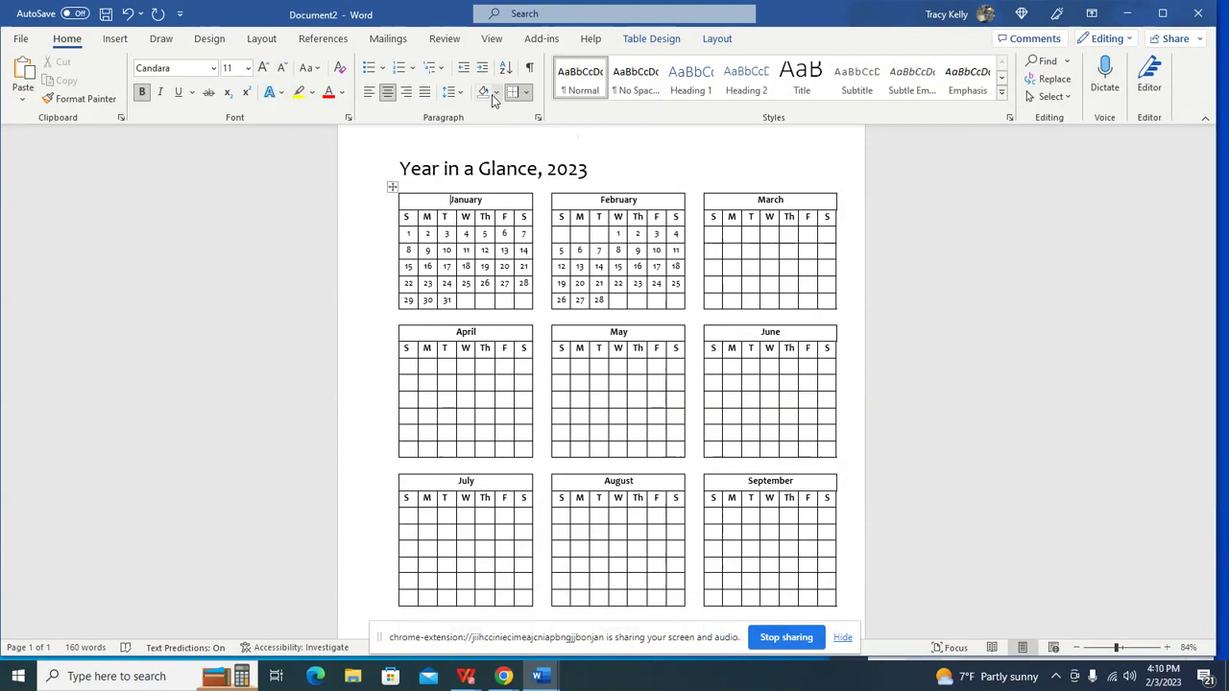
left_click(495, 91)
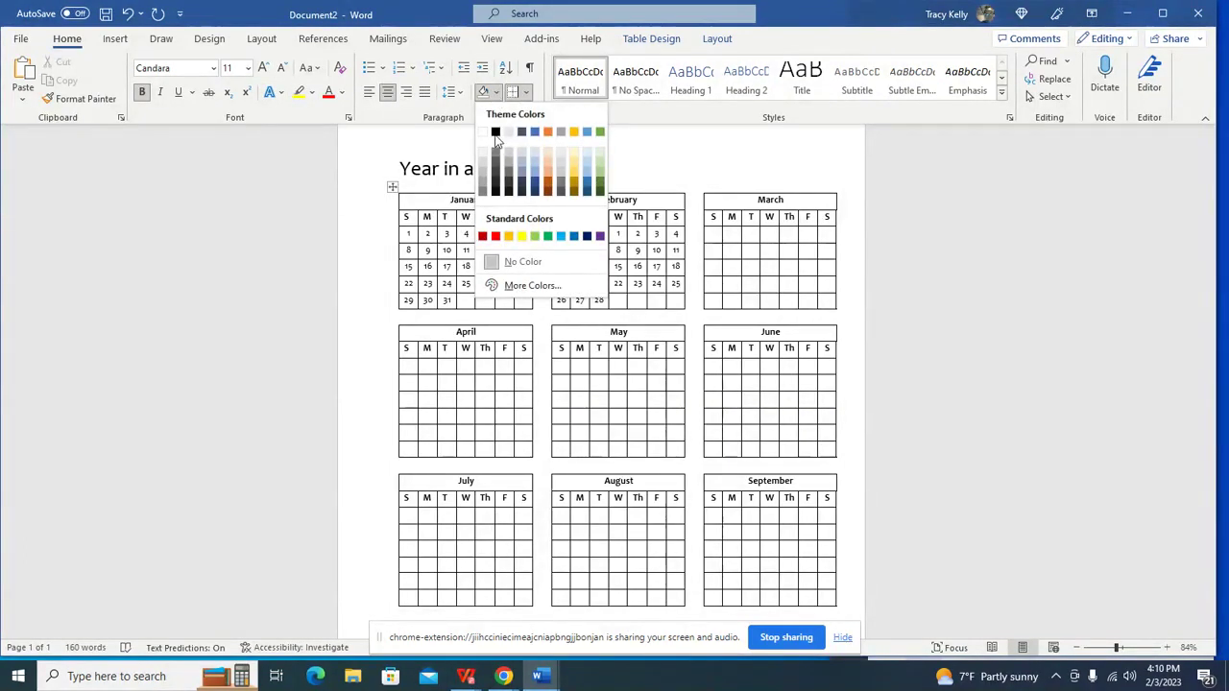
left_click(523, 236)
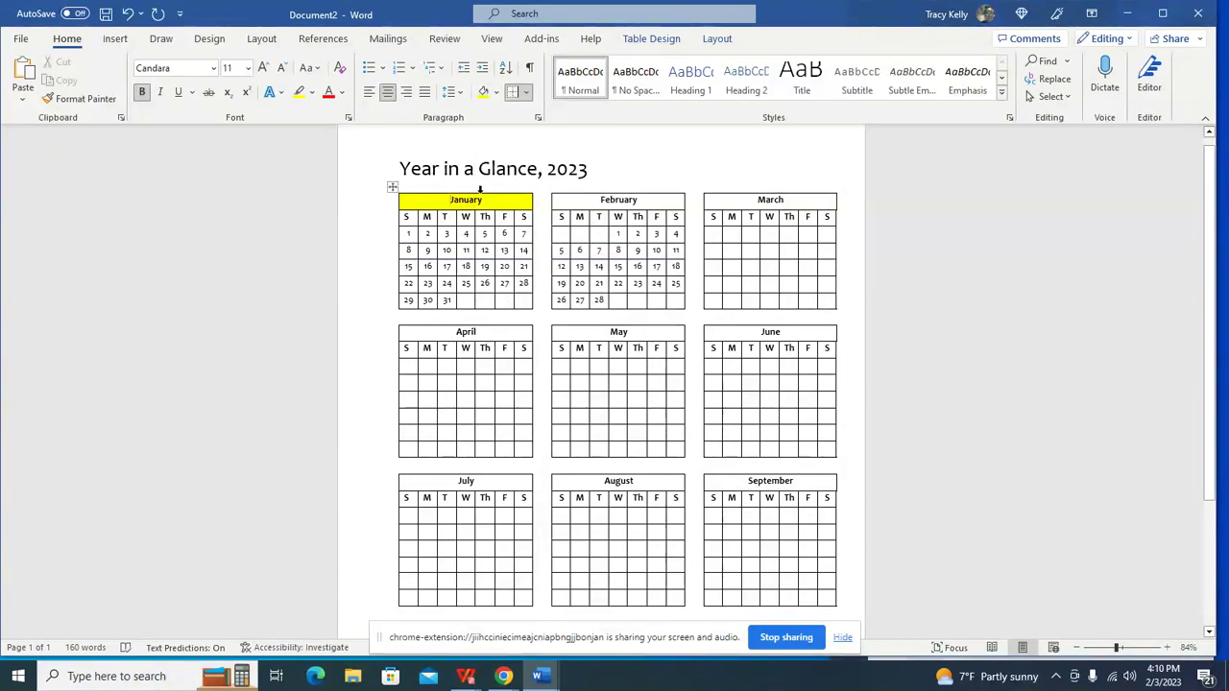
left_click(127, 14)
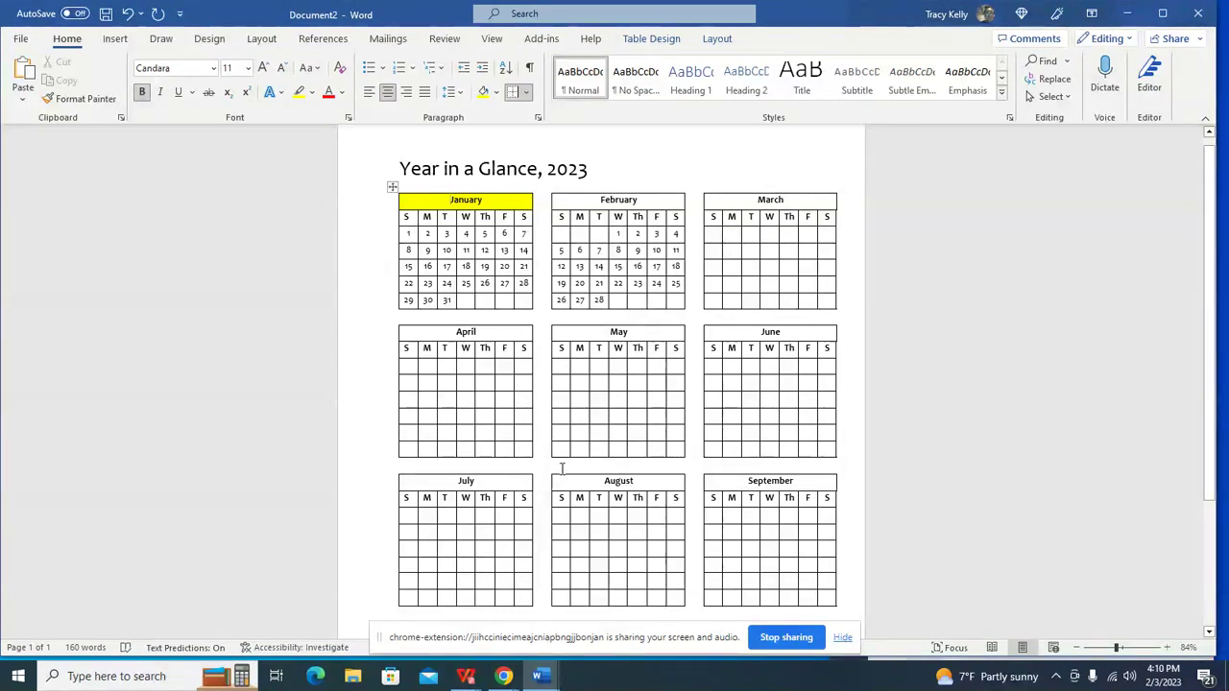
Step: Switch to the "Calendar at a glance 2023" document and examine the dates and layout of its completed twelve-month calendar
scroll(607, 516, "down", 3)
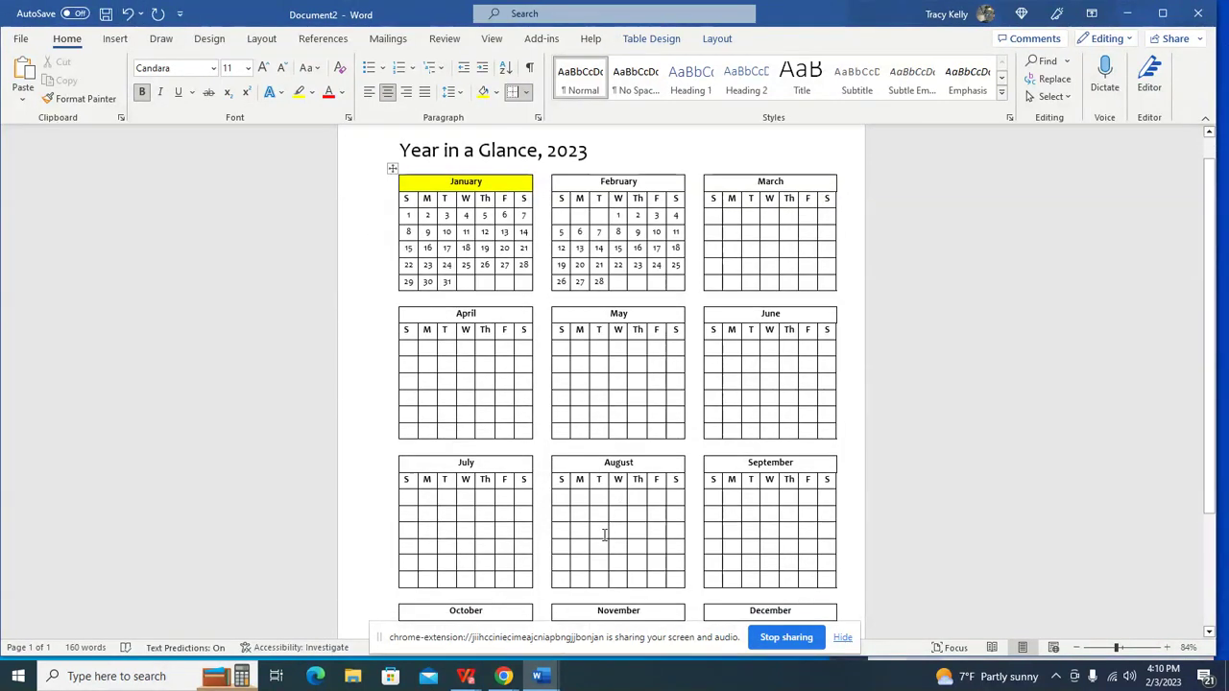
scroll(601, 532, "up", 3)
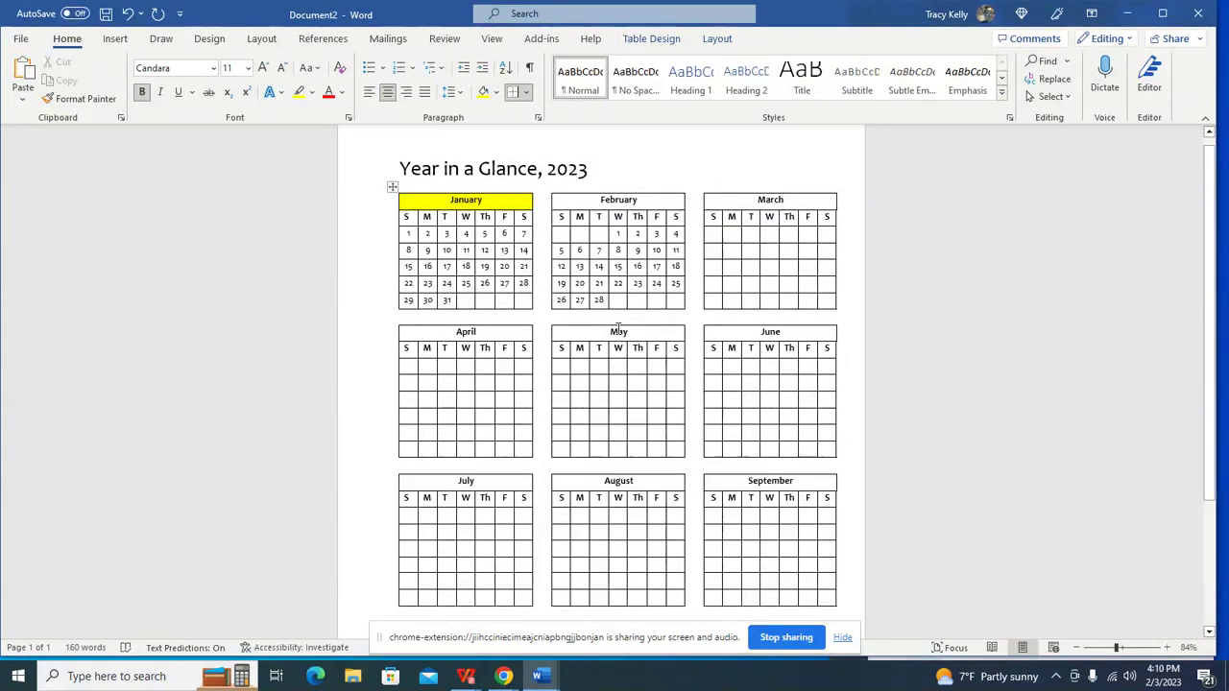
mouse_move(542, 672)
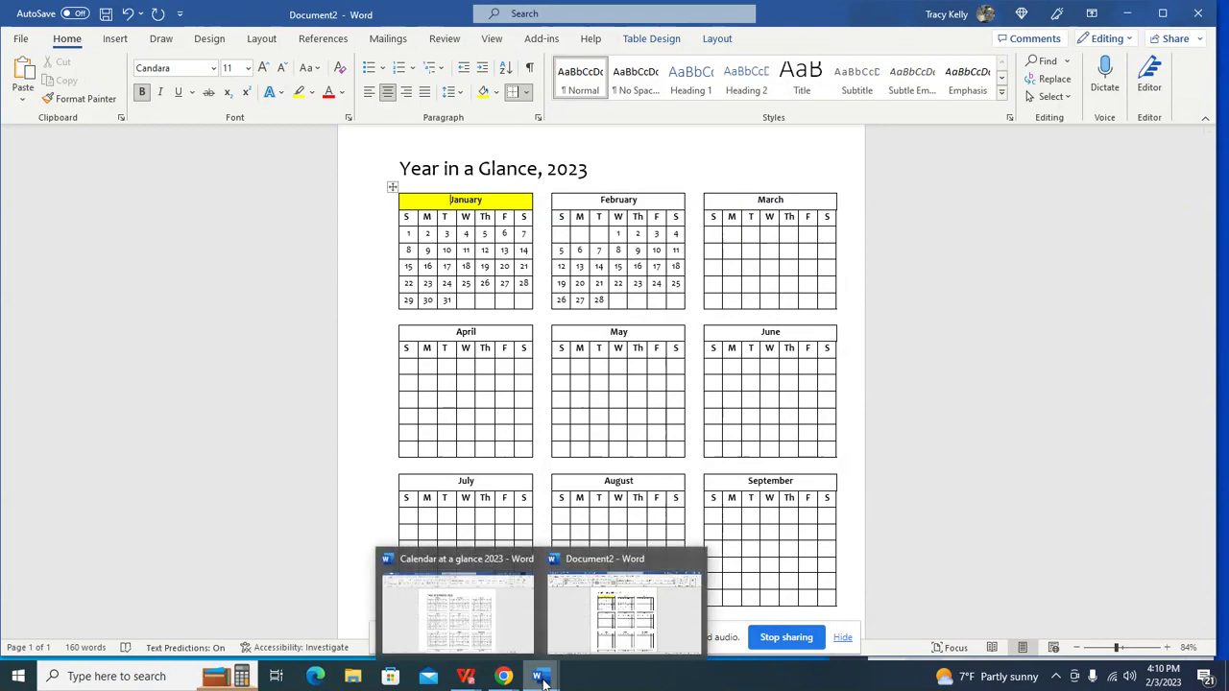
left_click(517, 626)
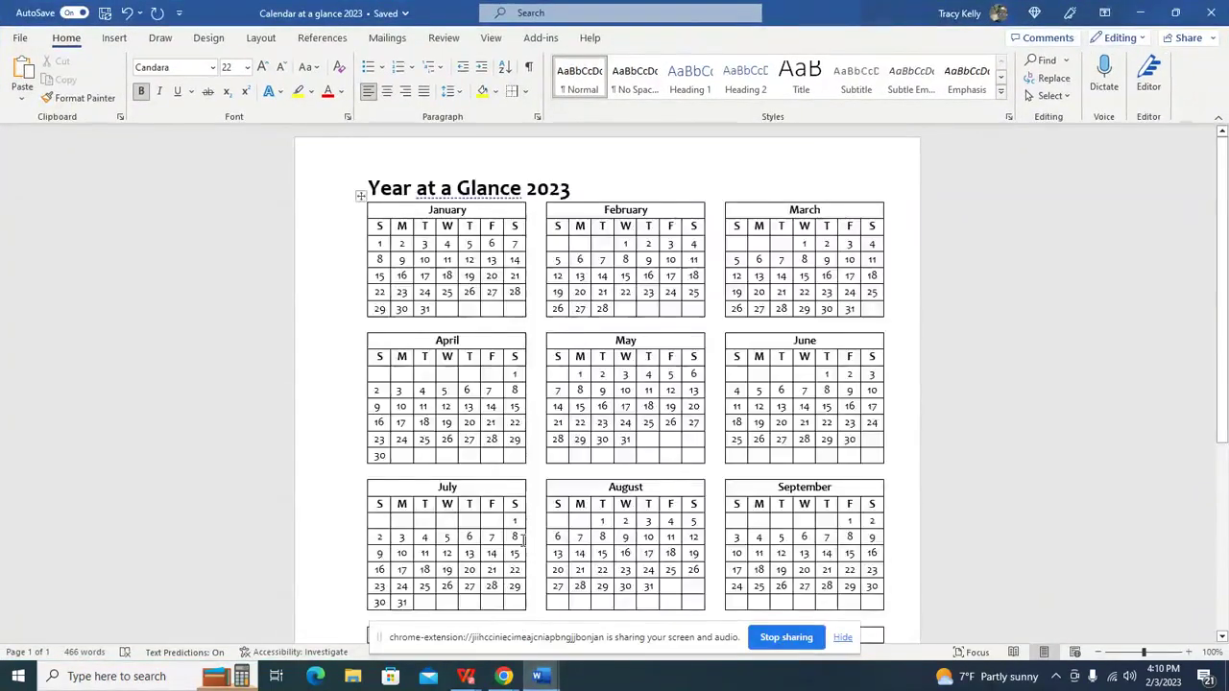
scroll(522, 541, "down", 5)
scroll(522, 541, "up", 3)
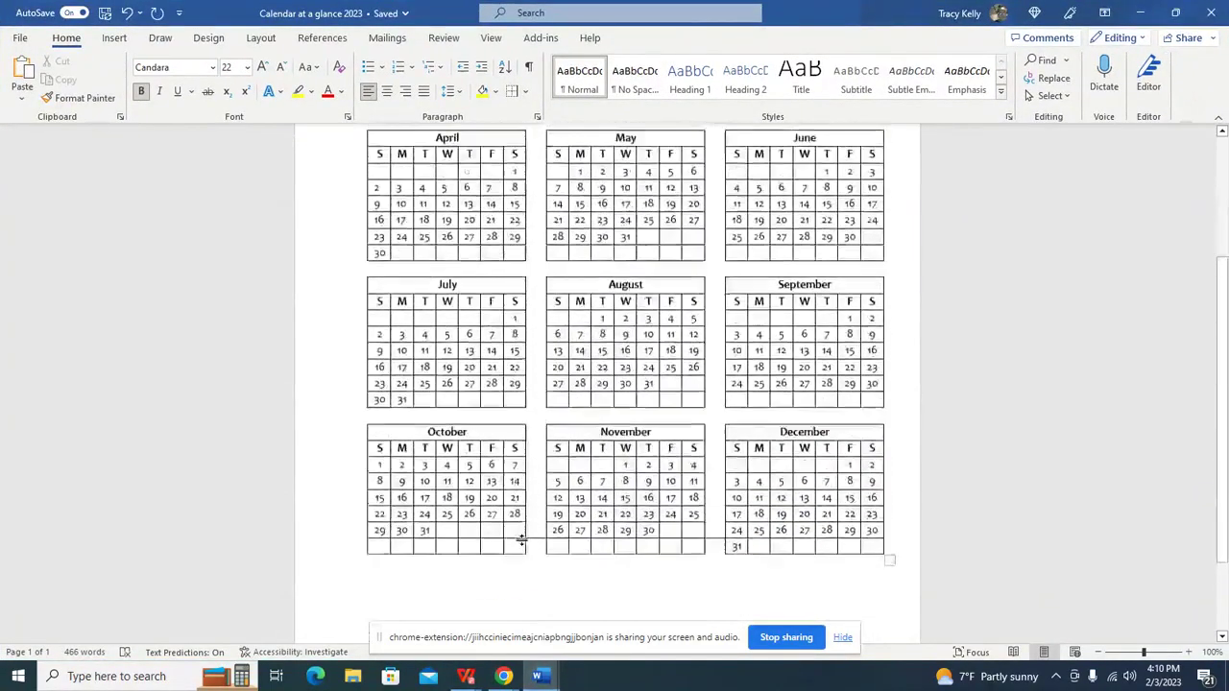
scroll(521, 541, "up", 2)
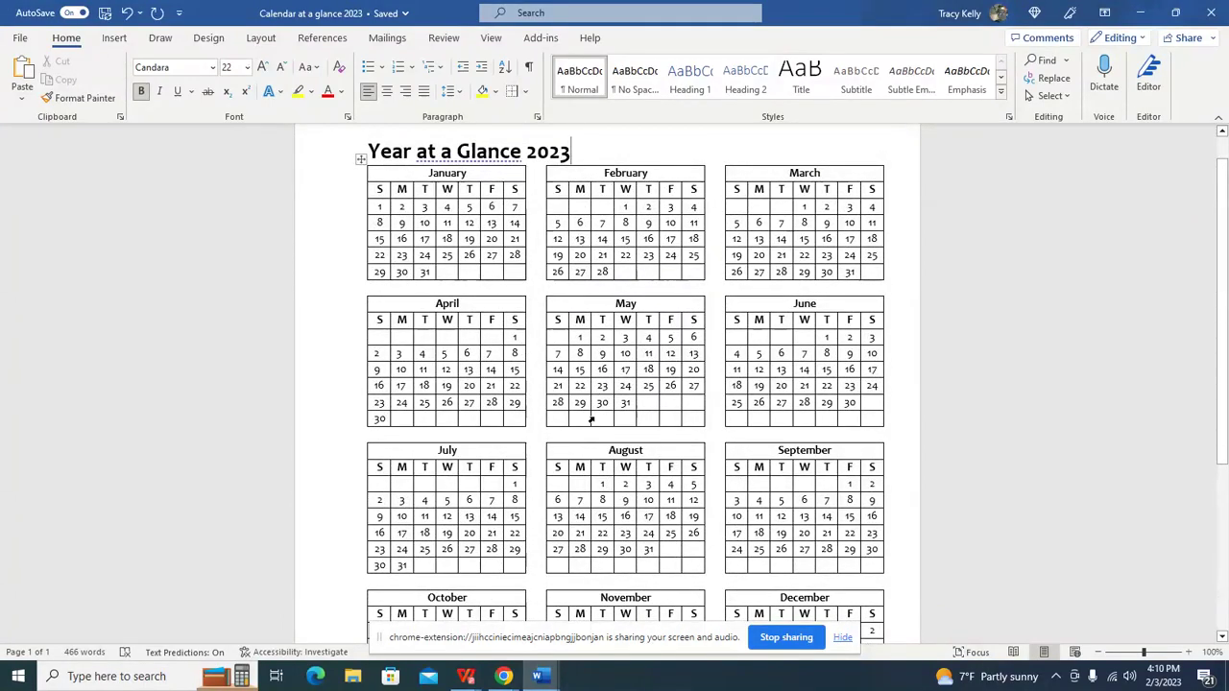
scroll(592, 420, "down", 1)
scroll(557, 504, "down", 1)
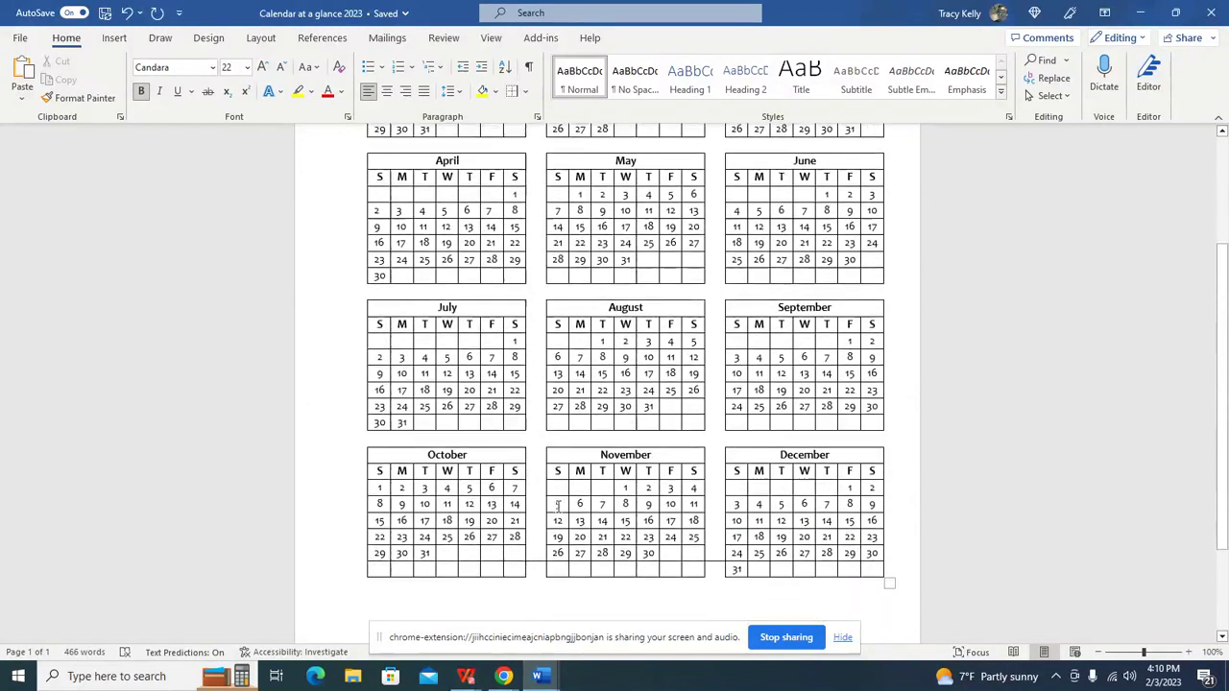
scroll(557, 504, "up", 3)
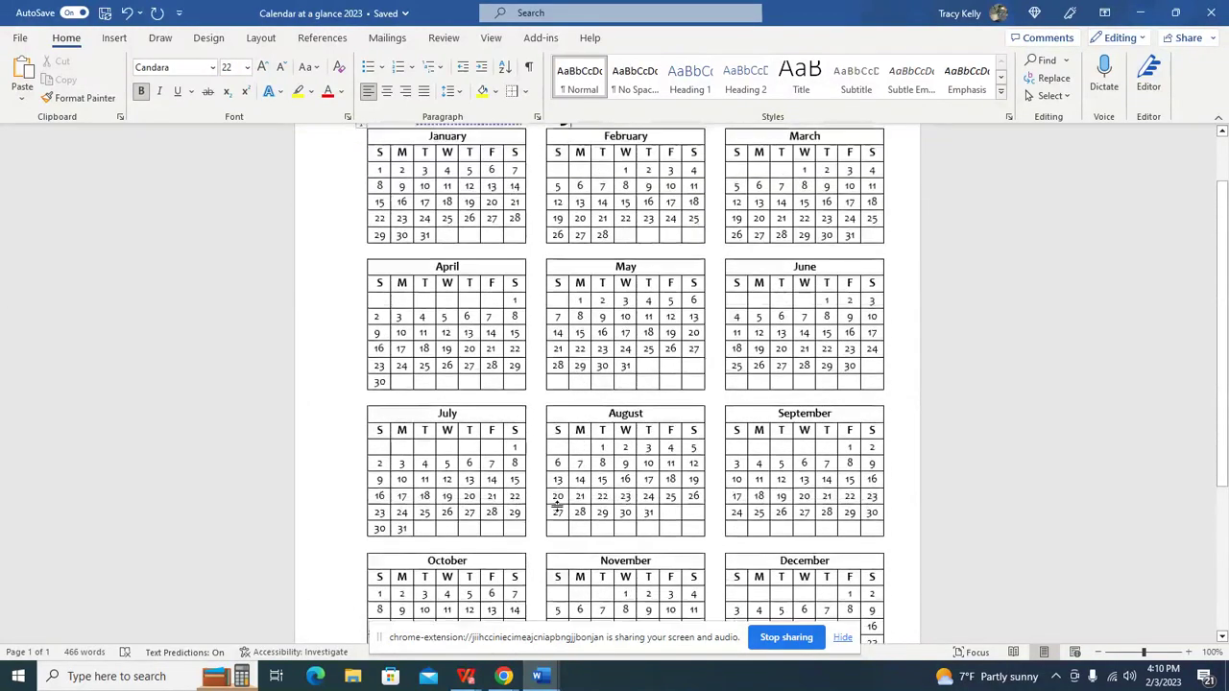